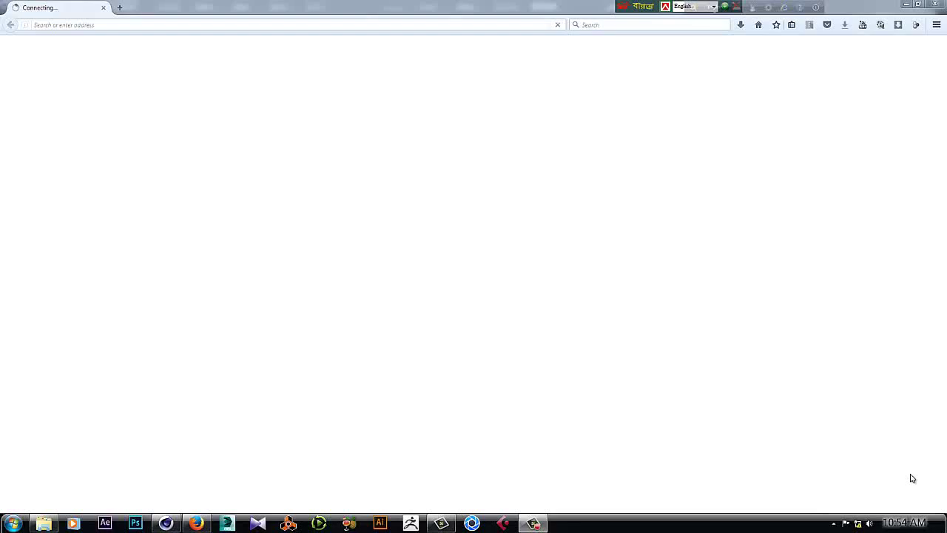
Switch from Firefox to the empty untitled Cinema 4D scene
{"action": "left_click", "coordinate": [165, 523]}
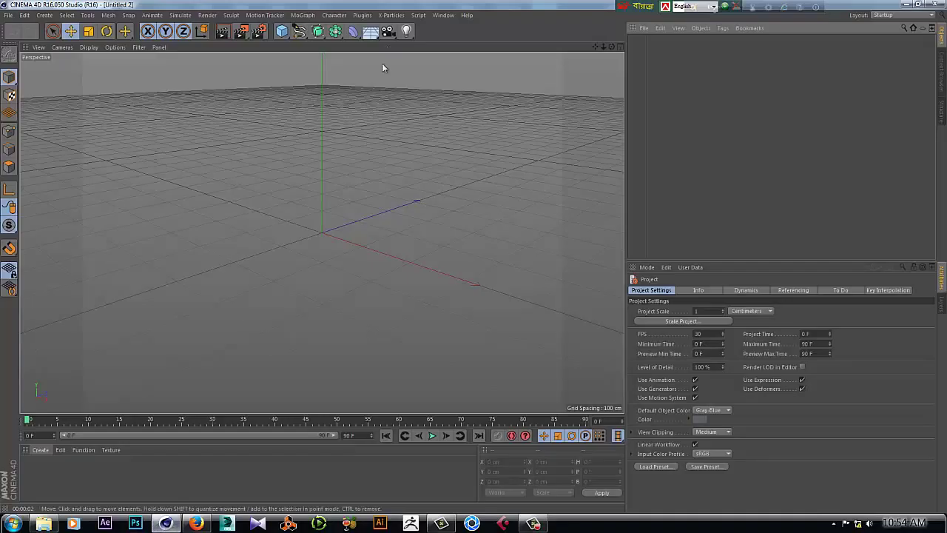
Add a Circle spline and set its radius to 80 cm
{"action": "left_click", "coordinate": [299, 33]}
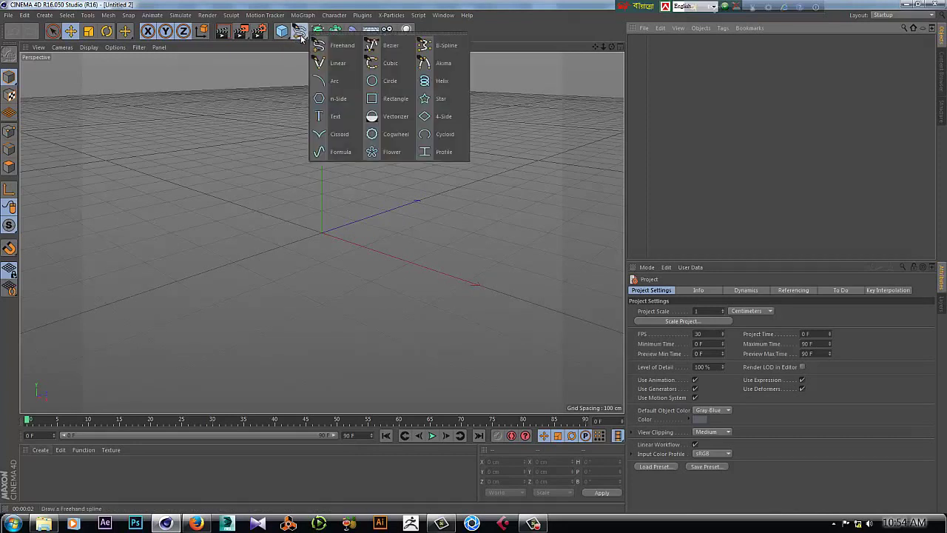
{"action": "left_click", "coordinate": [381, 82]}
{"action": "left_click", "coordinate": [676, 290]}
{"action": "type", "text": "80"}
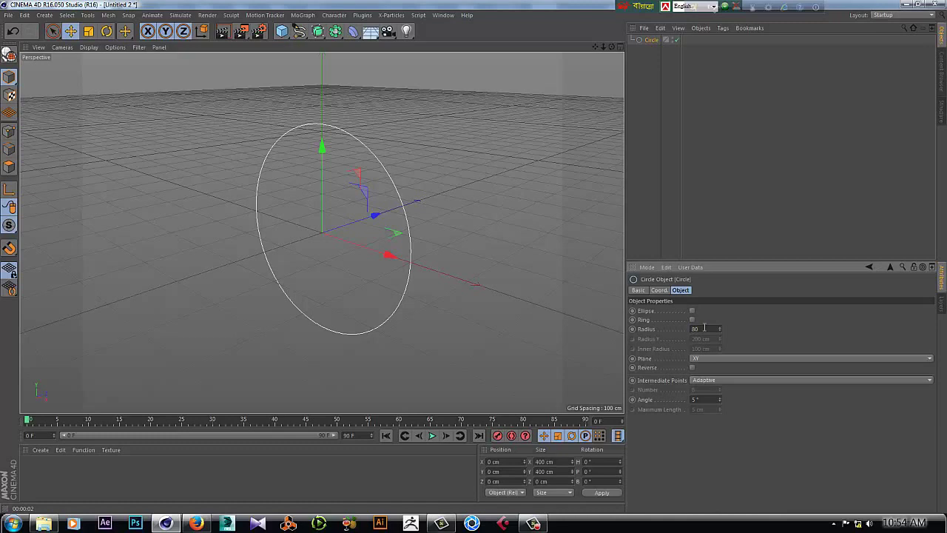
{"action": "key", "text": "Return"}
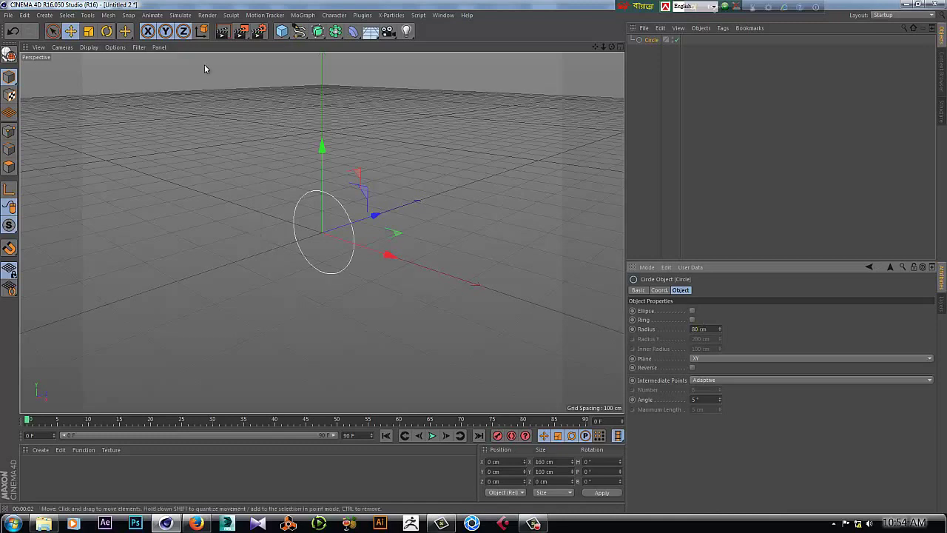
{"action": "left_click", "coordinate": [322, 36]}
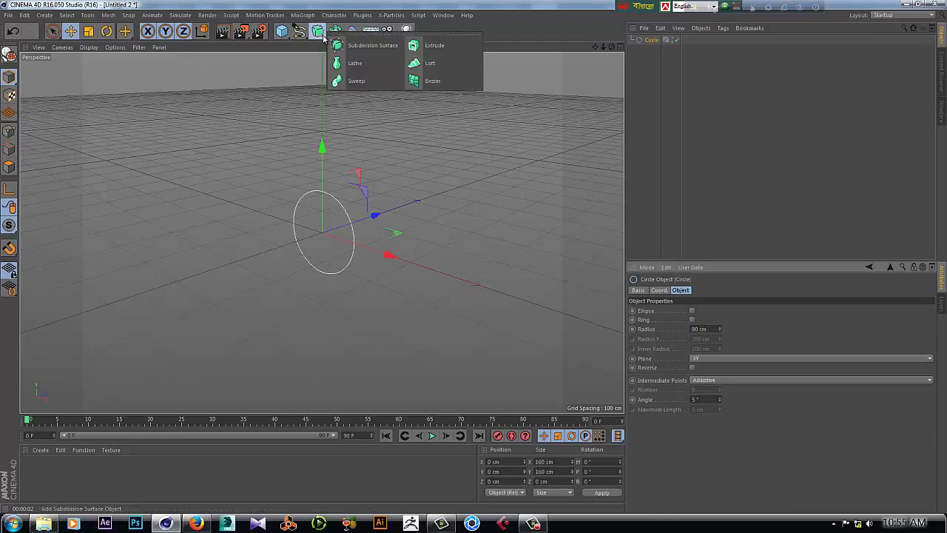
Create a Loft object and make the circle its child
{"action": "left_click", "coordinate": [428, 63], "text": "alt"}
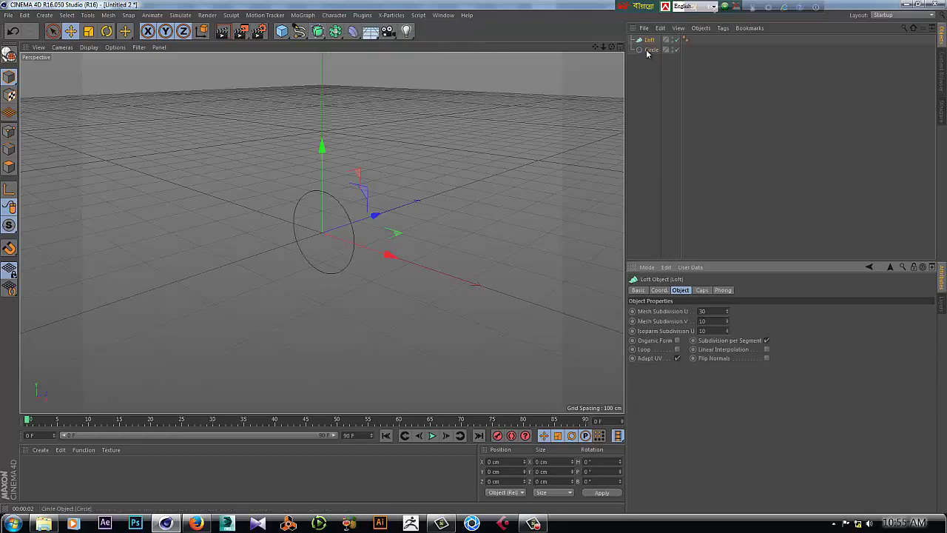
{"action": "left_click_drag", "start_coordinate": [647, 50], "coordinate": [649, 40]}
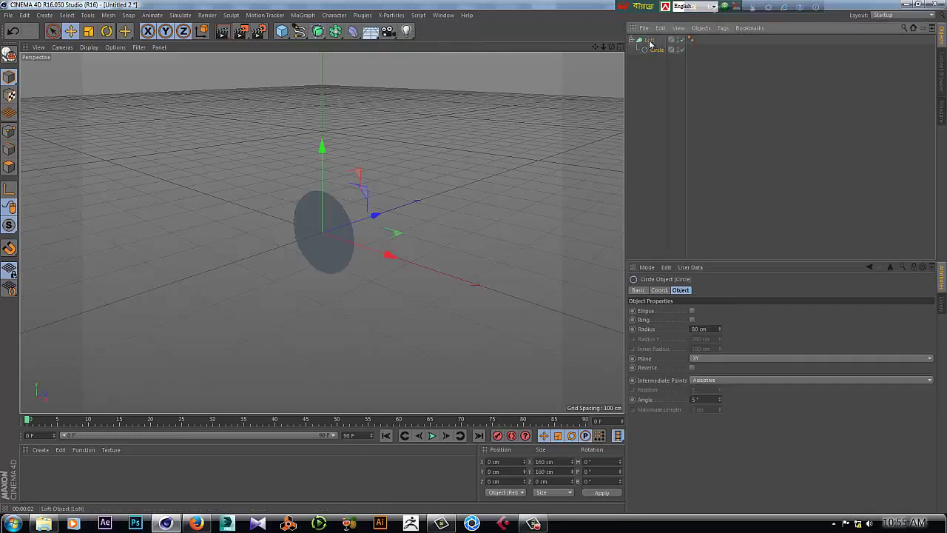
{"action": "left_click_drag", "start_coordinate": [410, 194], "coordinate": [451, 199], "text": "alt"}
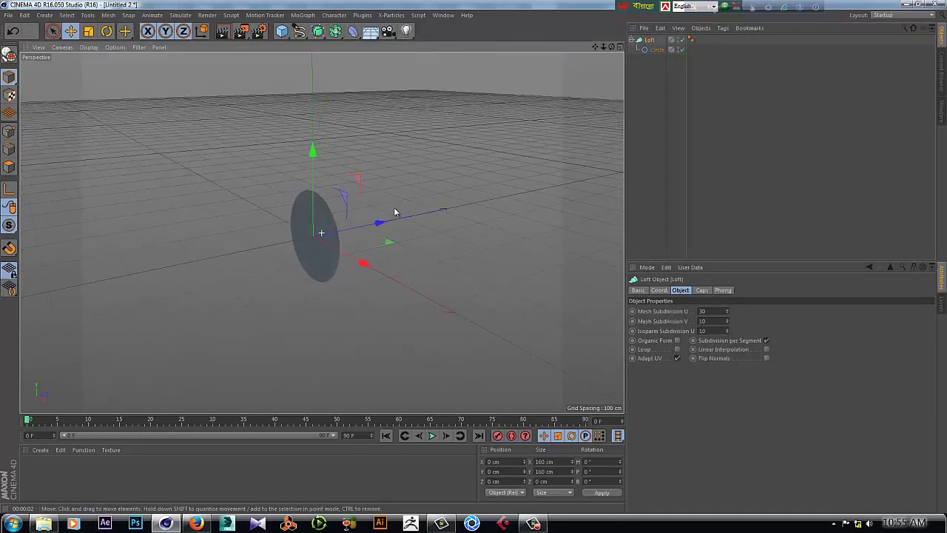
Copy the circle as Circle.1, offset 70.385 cm along Z, forming a short cylinder
{"action": "left_click", "coordinate": [654, 52]}
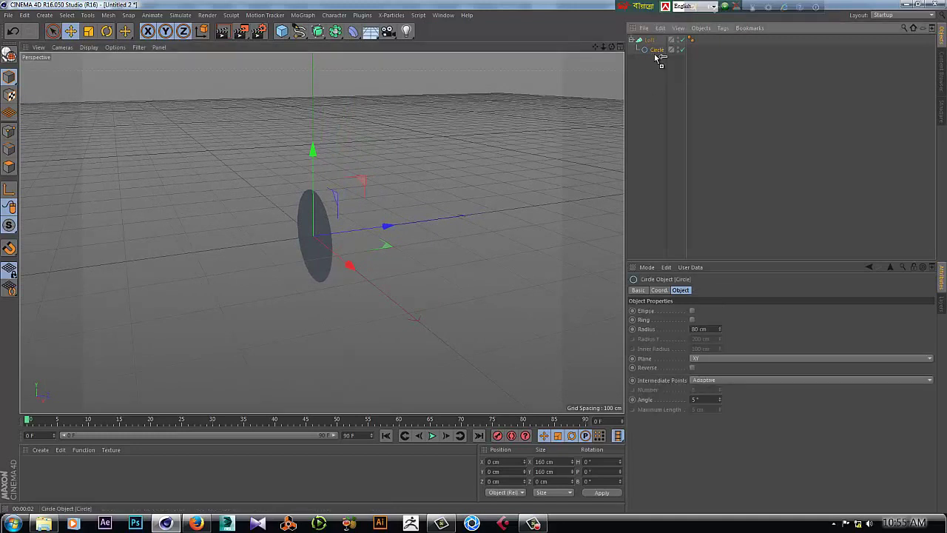
{"action": "left_click_drag", "start_coordinate": [656, 58], "coordinate": [655, 58]}
{"action": "key", "text": "ctrl+z"}
{"action": "left_click_drag", "start_coordinate": [663, 55], "coordinate": [659, 59], "text": "ctrl"}
{"action": "left_click_drag", "start_coordinate": [387, 224], "coordinate": [423, 222]}
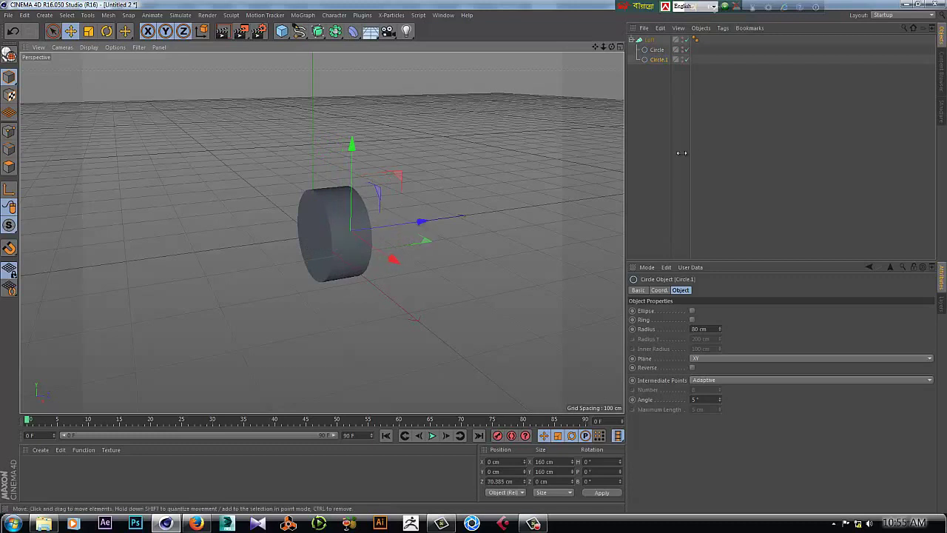
Duplicate Circle.1 as Circle.2 and move it along Z
{"action": "left_click", "coordinate": [659, 62]}
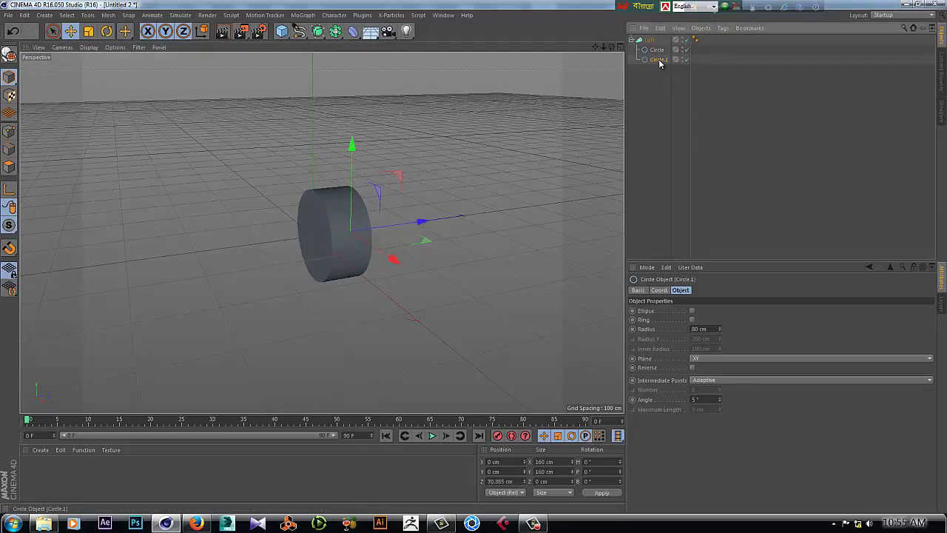
{"action": "left_click_drag", "start_coordinate": [661, 62], "coordinate": [661, 67], "text": "ctrl"}
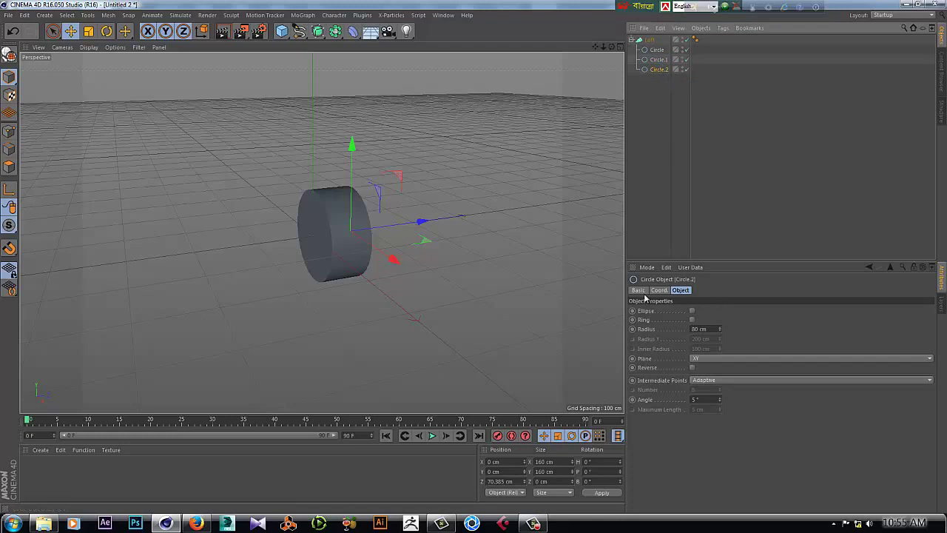
{"action": "left_click_drag", "start_coordinate": [411, 220], "coordinate": [481, 214]}
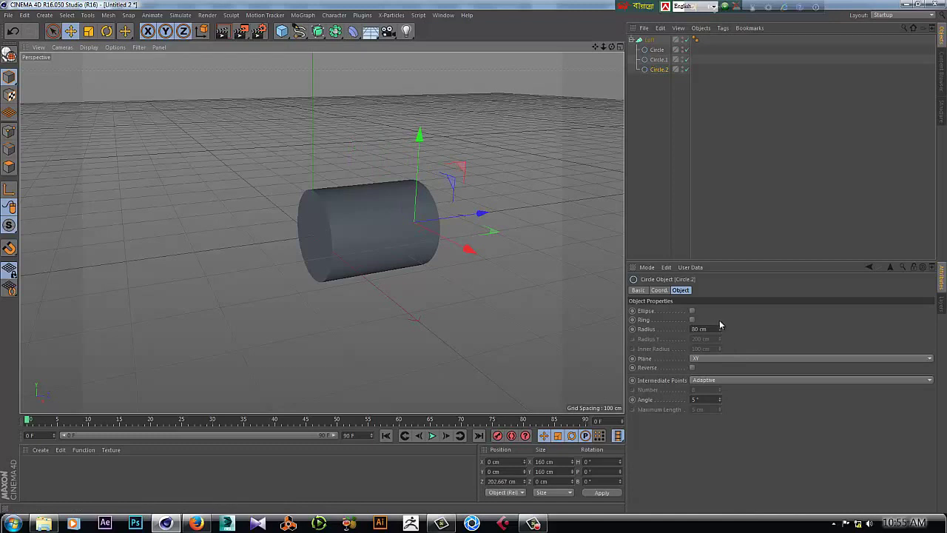
Turn Circle.2 into an ellipse with Radius Y set to 20 cm
{"action": "left_click", "coordinate": [692, 312]}
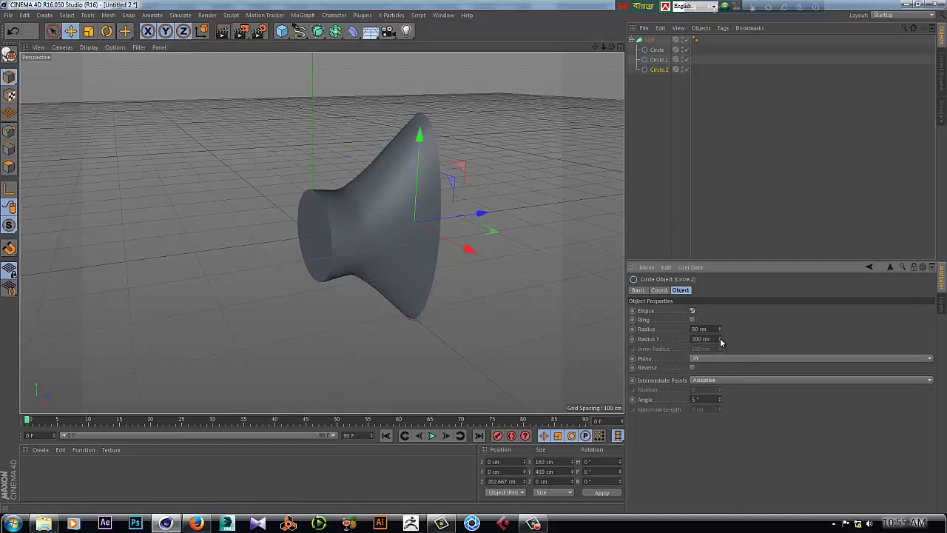
{"action": "left_click_drag", "start_coordinate": [720, 341], "coordinate": [720, 355]}
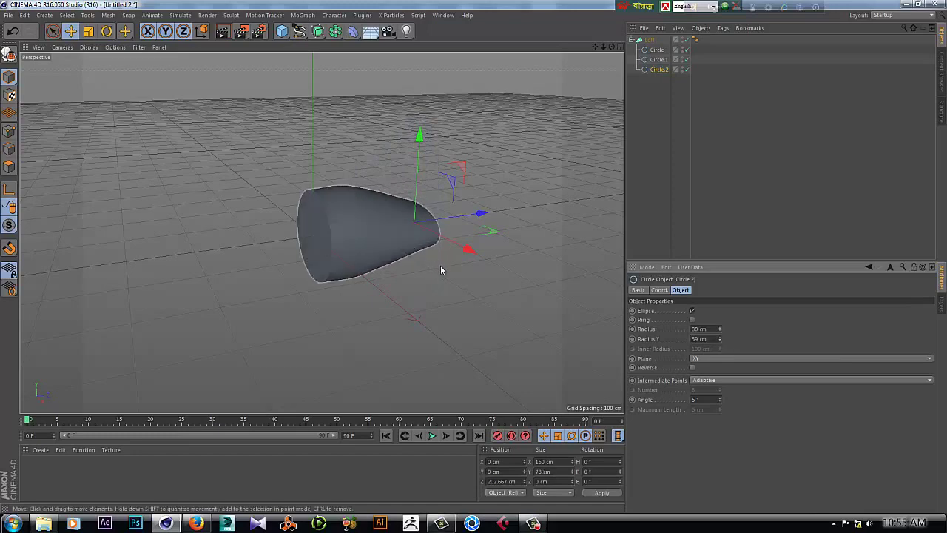
{"action": "mouse_move", "coordinate": [440, 270]}
{"action": "left_mouse_down", "text": "alt"}
{"action": "mouse_move", "coordinate": [379, 279]}
{"action": "mouse_move", "coordinate": [357, 267]}
{"action": "left_mouse_up", "text": "alt"}
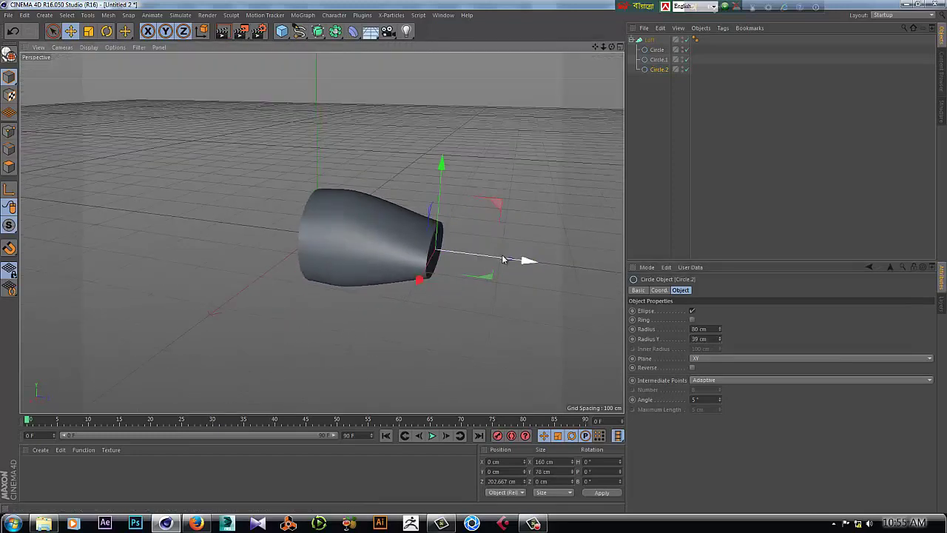
{"action": "left_click_drag", "start_coordinate": [503, 259], "coordinate": [565, 262]}
{"action": "left_click_drag", "start_coordinate": [515, 302], "coordinate": [452, 314], "text": "alt"}
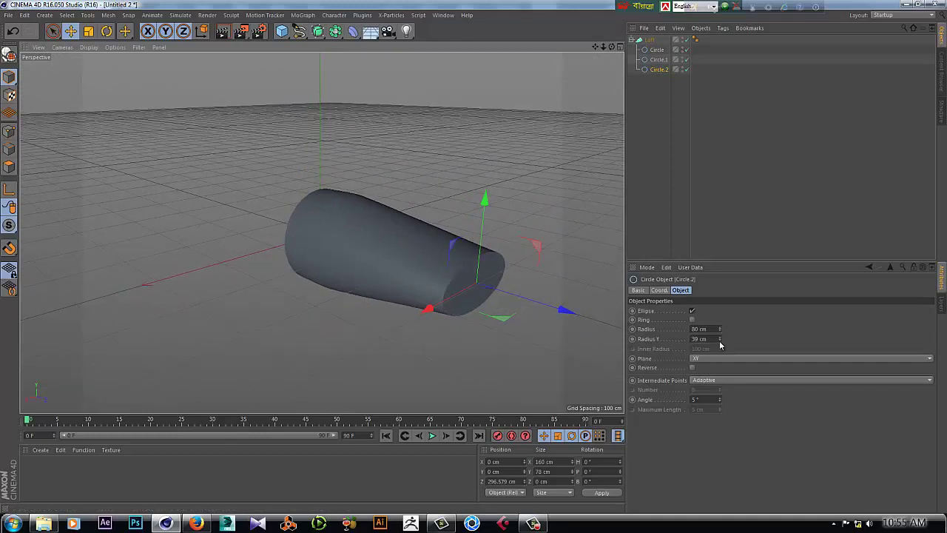
{"action": "left_click_drag", "start_coordinate": [720, 341], "coordinate": [720, 344]}
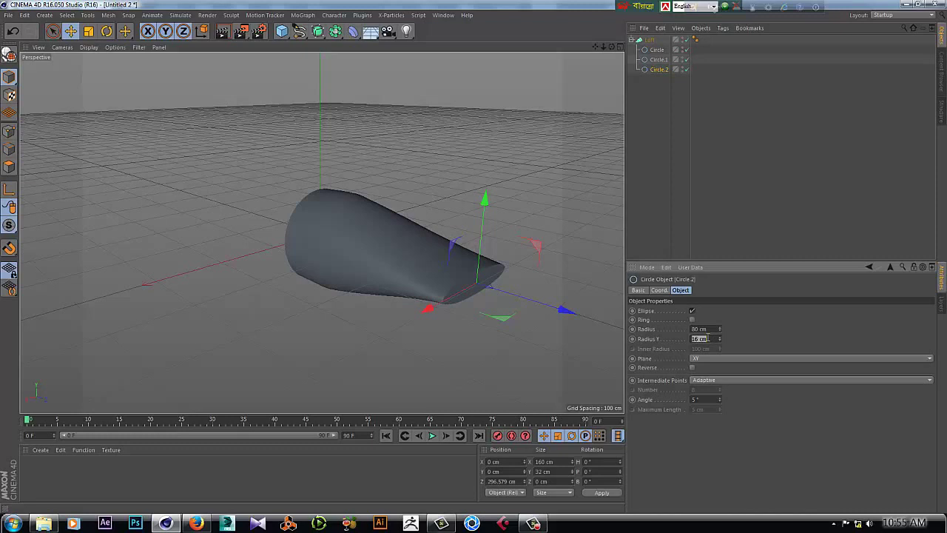
{"action": "key", "text": "Return"}
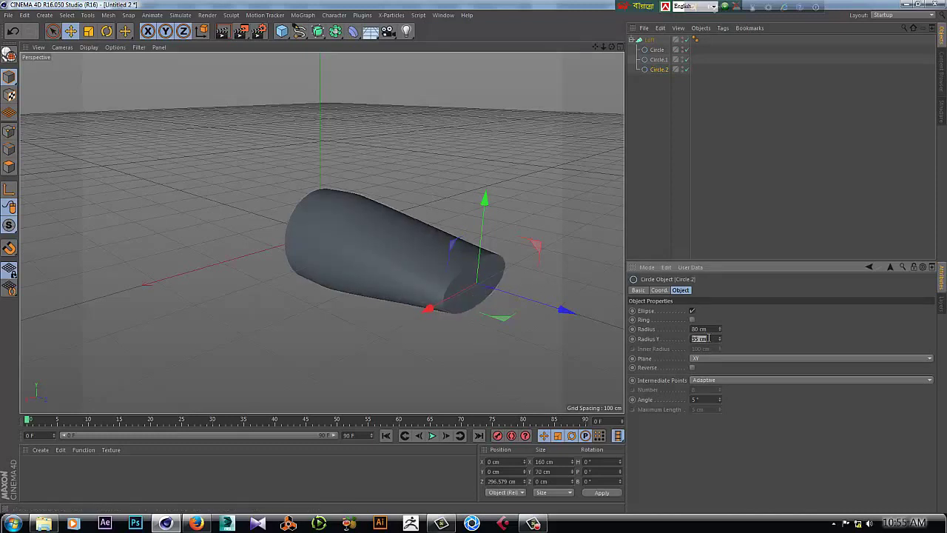
{"action": "type", "text": "0"}
{"action": "key", "text": "Return"}
Push Circle.2 further along Z to 473.726 cm, lengthening the tapered tube
{"action": "left_click_drag", "start_coordinate": [487, 331], "coordinate": [541, 357], "text": "alt"}
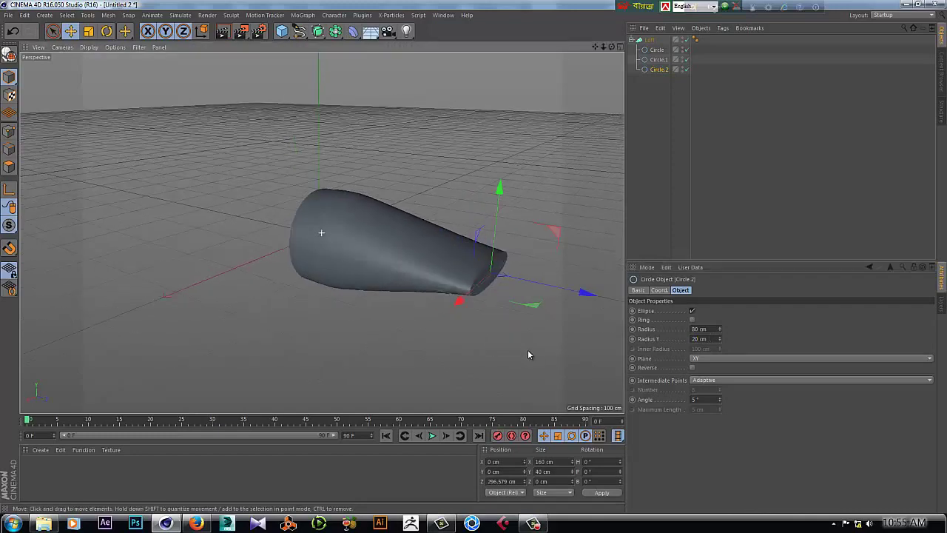
{"action": "mouse_move", "coordinate": [448, 312]}
{"action": "left_mouse_down", "text": "alt"}
{"action": "mouse_move", "coordinate": [426, 264]}
{"action": "mouse_move", "coordinate": [555, 260]}
{"action": "left_mouse_up", "text": "alt"}
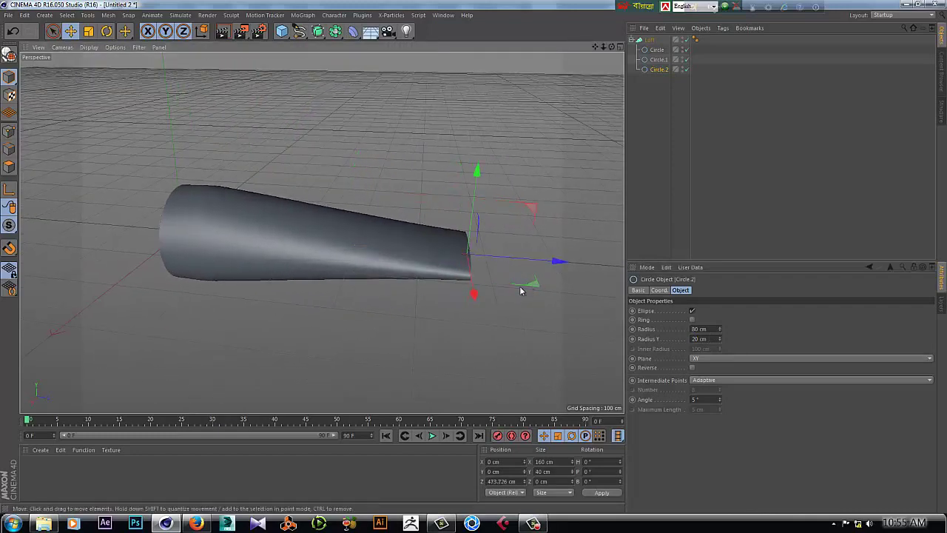
{"action": "mouse_move", "coordinate": [520, 289]}
{"action": "left_mouse_down", "text": "alt"}
{"action": "mouse_move", "coordinate": [460, 298]}
{"action": "mouse_move", "coordinate": [480, 289]}
{"action": "mouse_move", "coordinate": [454, 323]}
{"action": "mouse_move", "coordinate": [471, 311]}
{"action": "mouse_move", "coordinate": [425, 295]}
{"action": "mouse_move", "coordinate": [476, 306]}
{"action": "mouse_move", "coordinate": [469, 318]}
{"action": "mouse_move", "coordinate": [393, 291]}
{"action": "mouse_move", "coordinate": [451, 281]}
{"action": "left_mouse_up", "text": "alt"}
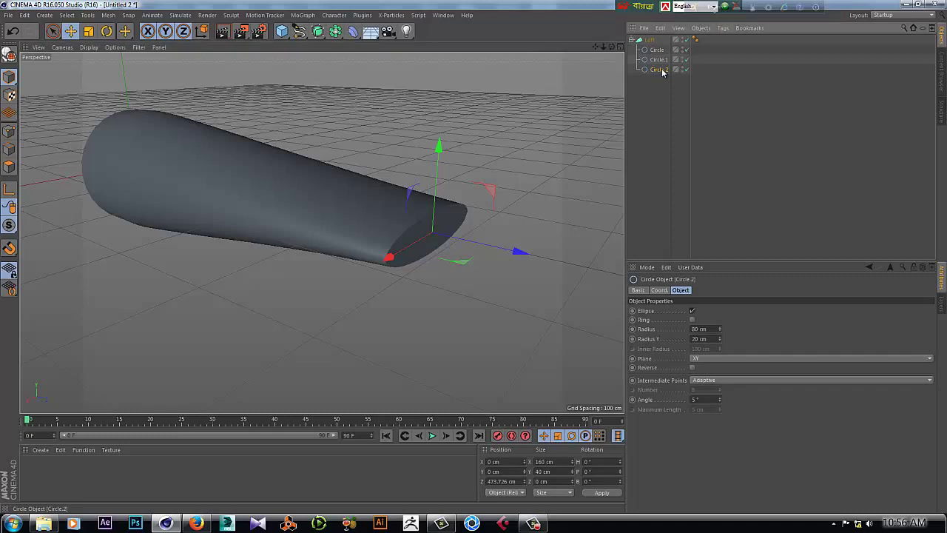
Duplicate Circle.2 as Circle.3 at Z 501.534 cm with Radius Y 11 cm
{"action": "left_click_drag", "start_coordinate": [666, 74], "coordinate": [664, 76], "text": "ctrl"}
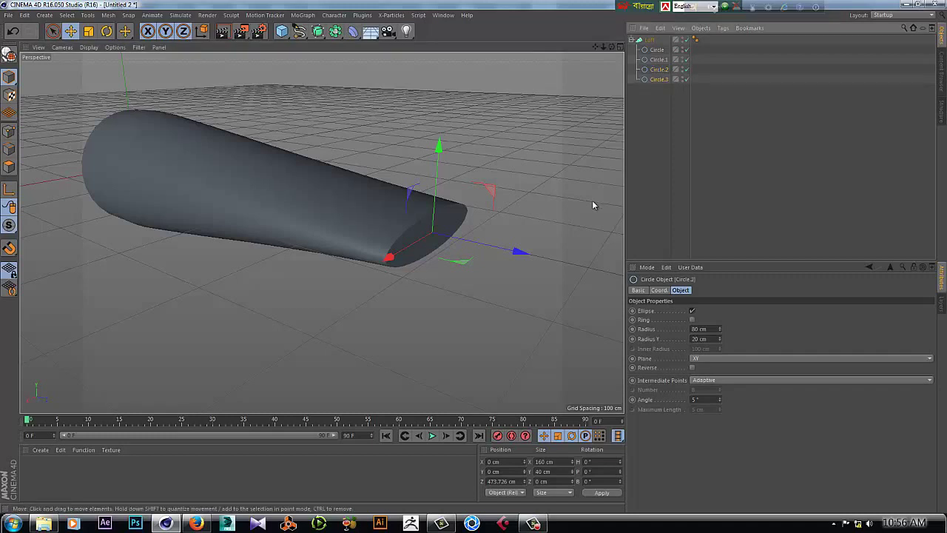
{"action": "left_click_drag", "start_coordinate": [516, 251], "coordinate": [546, 258]}
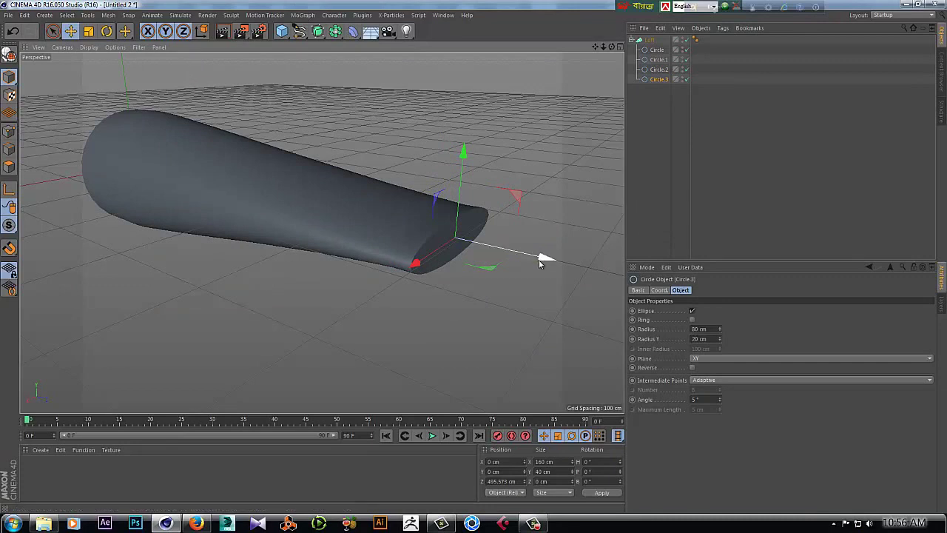
{"action": "mouse_move", "coordinate": [543, 257]}
{"action": "left_mouse_down"}
{"action": "mouse_move", "coordinate": [553, 256]}
{"action": "mouse_move", "coordinate": [552, 239]}
{"action": "left_mouse_up"}
{"action": "left_click", "coordinate": [720, 340]}
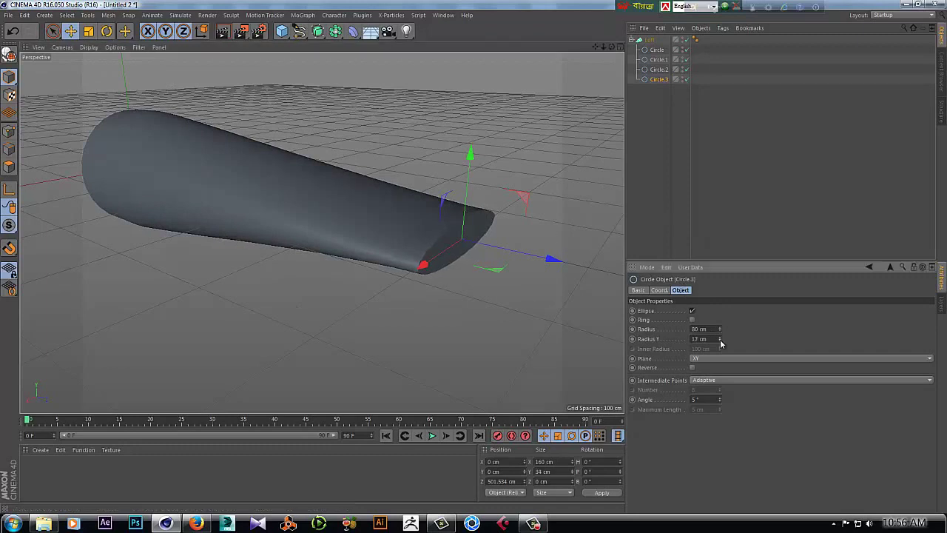
{"action": "left_click", "coordinate": [720, 340]}
{"action": "left_click", "coordinate": [720, 340]}
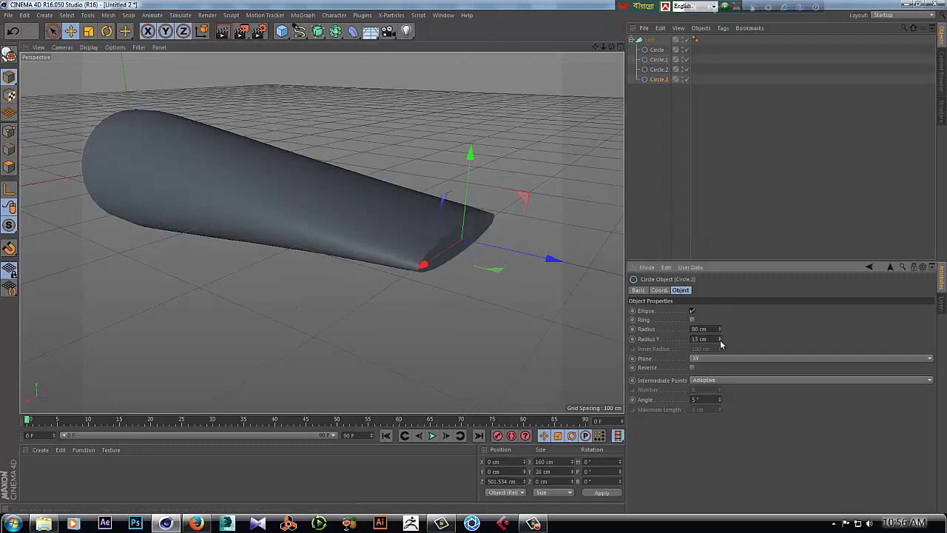
{"action": "left_click", "coordinate": [719, 340]}
Undo the two accidental extra copies of Circle.3
{"action": "left_click_drag", "start_coordinate": [659, 80], "coordinate": [660, 90], "text": "ctrl"}
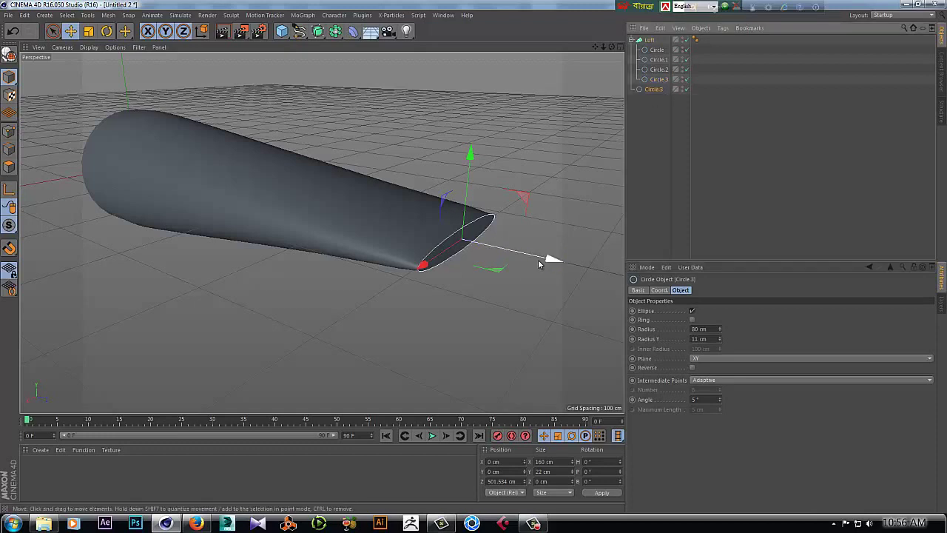
{"action": "key", "text": "ctrl+z"}
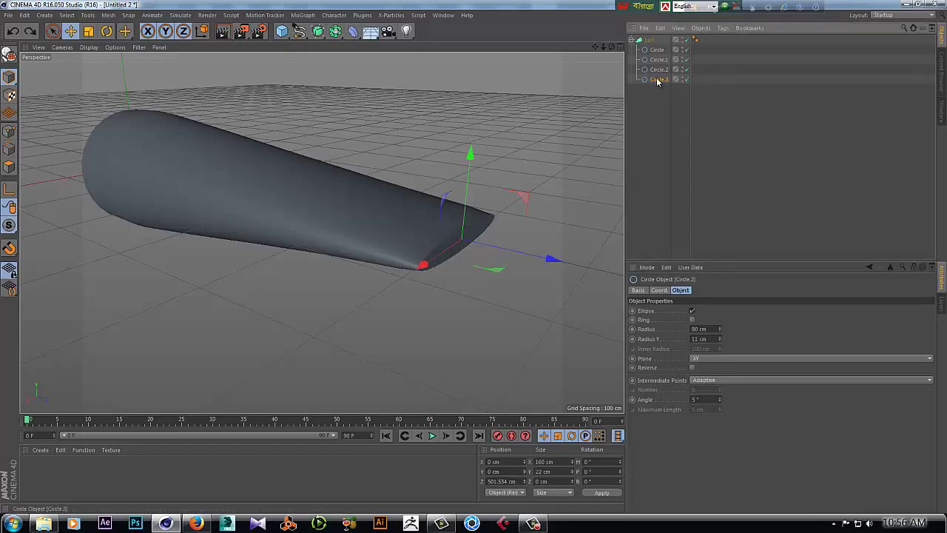
{"action": "left_click_drag", "start_coordinate": [657, 80], "coordinate": [649, 88], "text": "ctrl"}
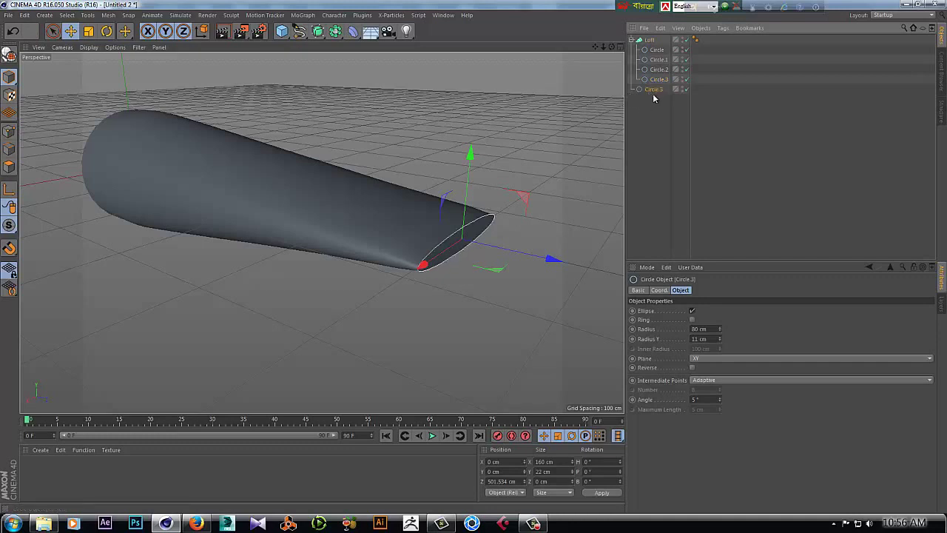
{"action": "key", "text": "ctrl+z"}
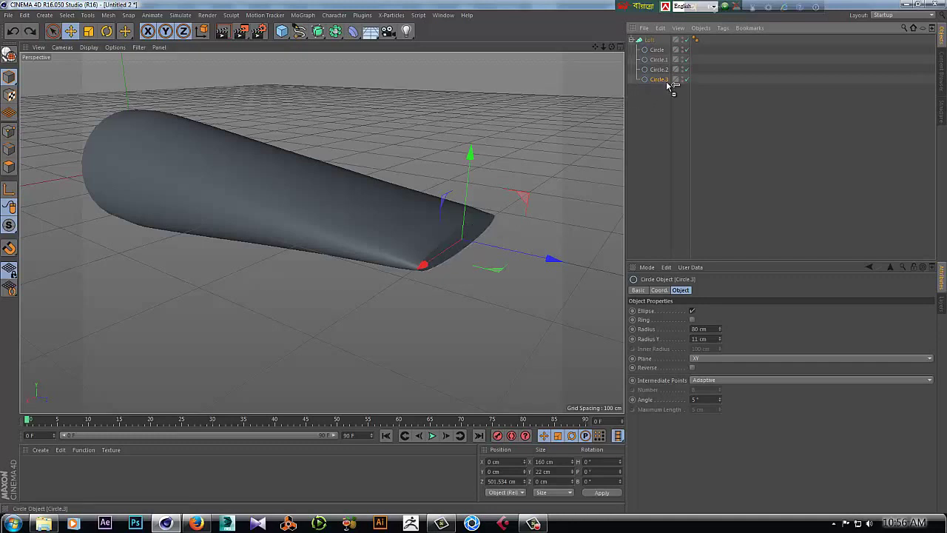
Duplicate Circle.3 as Circle.4 and move it past the tube's end
{"action": "left_click", "coordinate": [666, 82]}
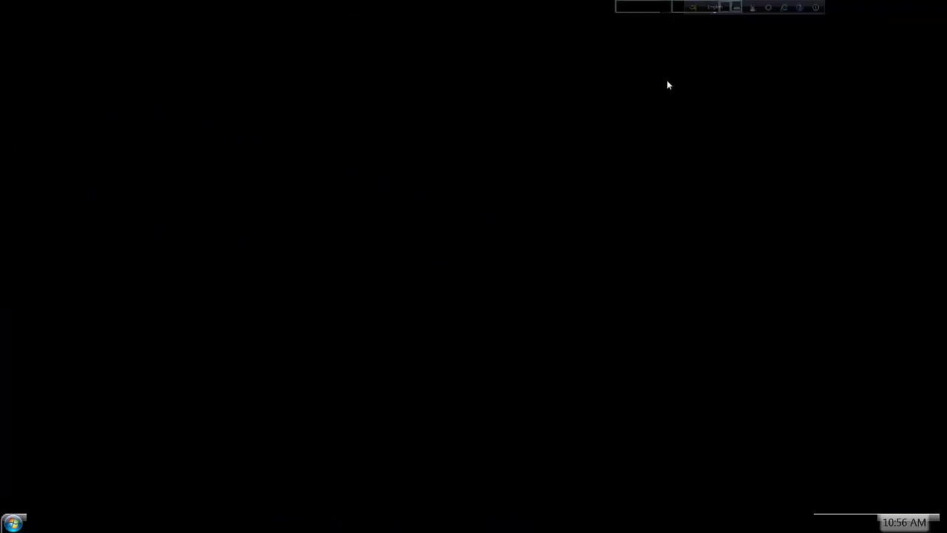
{"action": "left_click", "coordinate": [663, 79]}
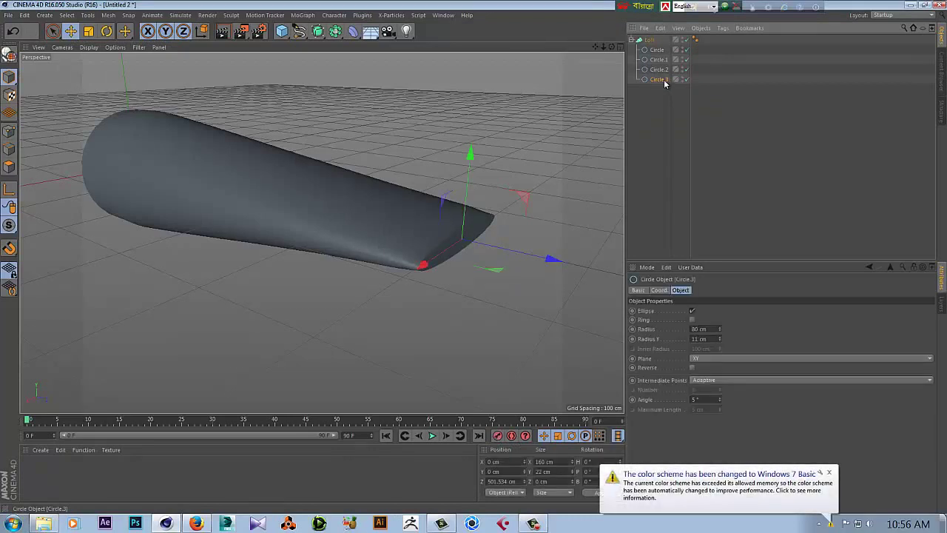
{"action": "left_click_drag", "start_coordinate": [665, 86], "coordinate": [664, 88], "text": "ctrl"}
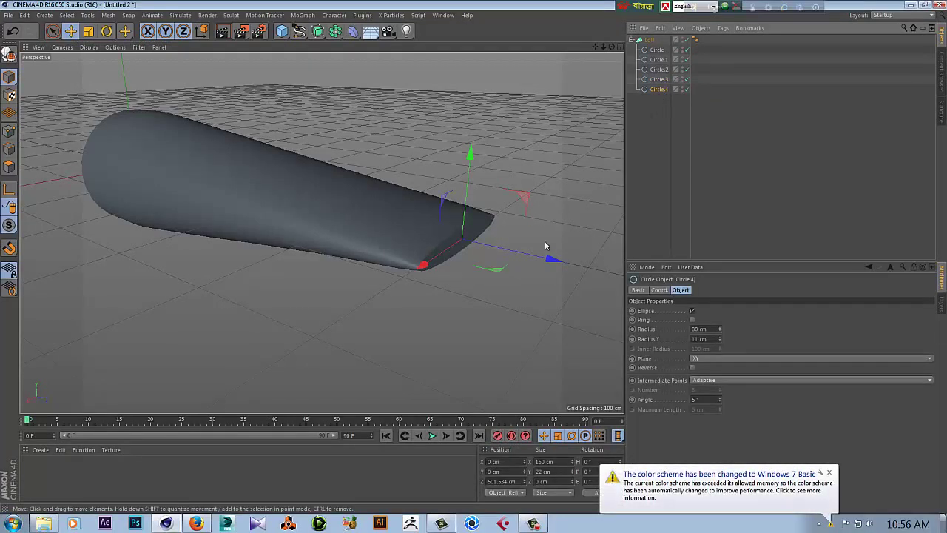
{"action": "left_click_drag", "start_coordinate": [553, 258], "coordinate": [570, 264]}
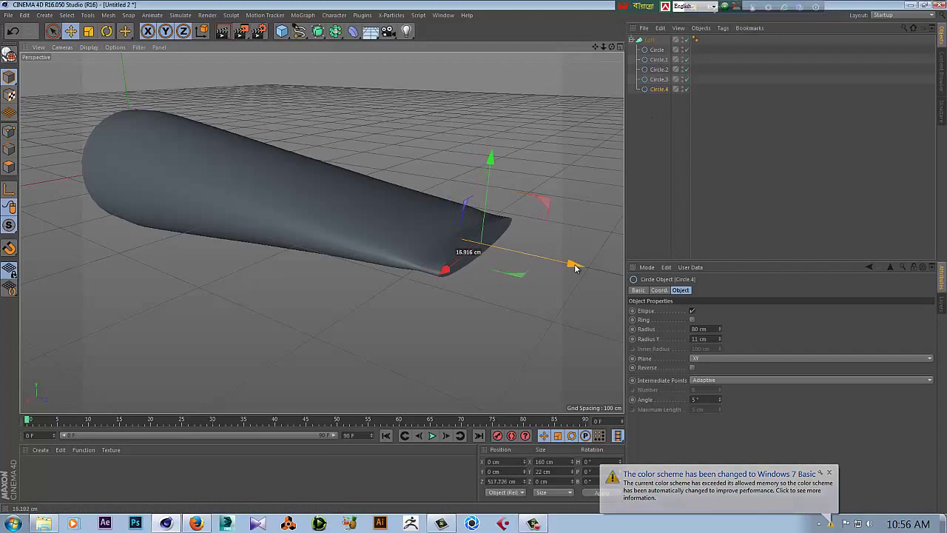
Switch display to Gouraud Shading (Lines) and nudge Circle.4 to Z 524.258 cm
{"action": "left_click", "coordinate": [62, 47]}
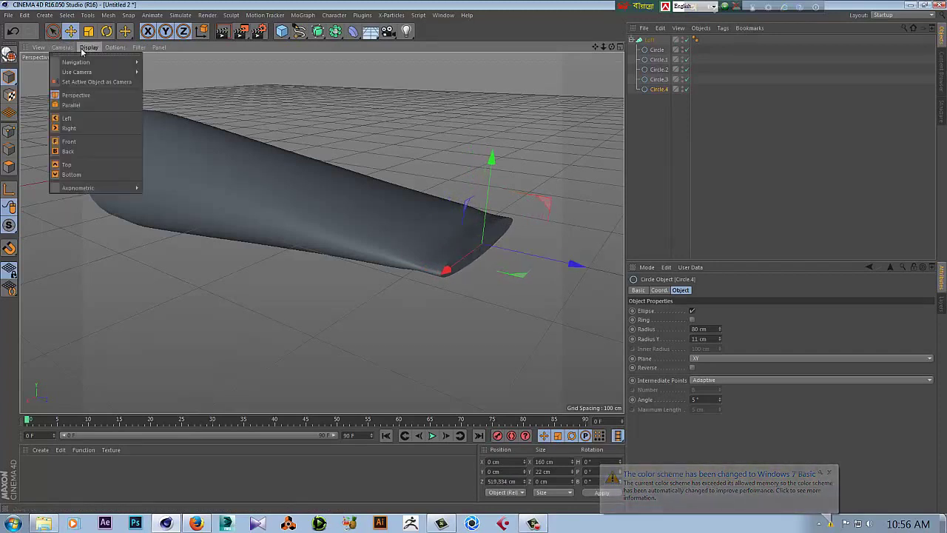
{"action": "left_click", "coordinate": [107, 70]}
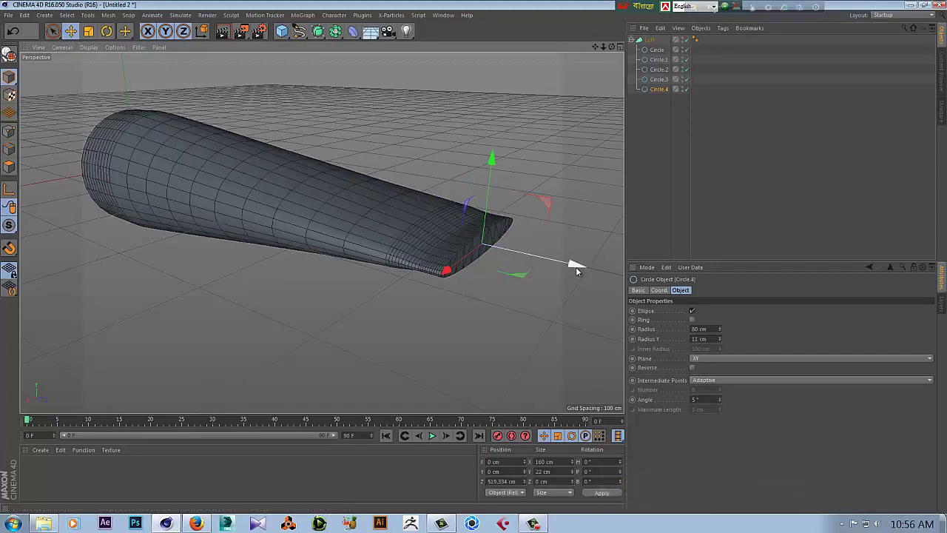
{"action": "left_click_drag", "start_coordinate": [575, 265], "coordinate": [582, 268]}
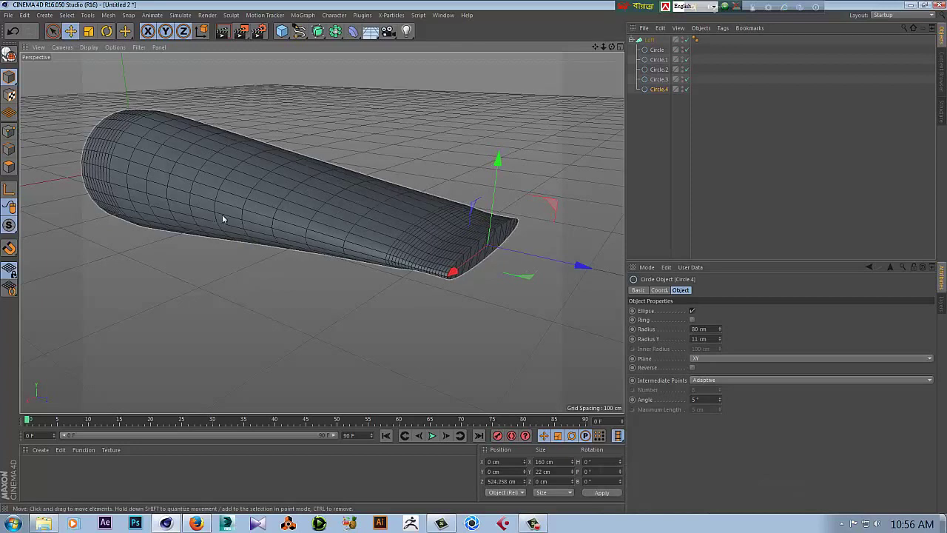
Make Circle.4 editable, squash it to 0.238 cm tall, and move it to Z 532.853 cm
{"action": "left_click", "coordinate": [8, 57]}
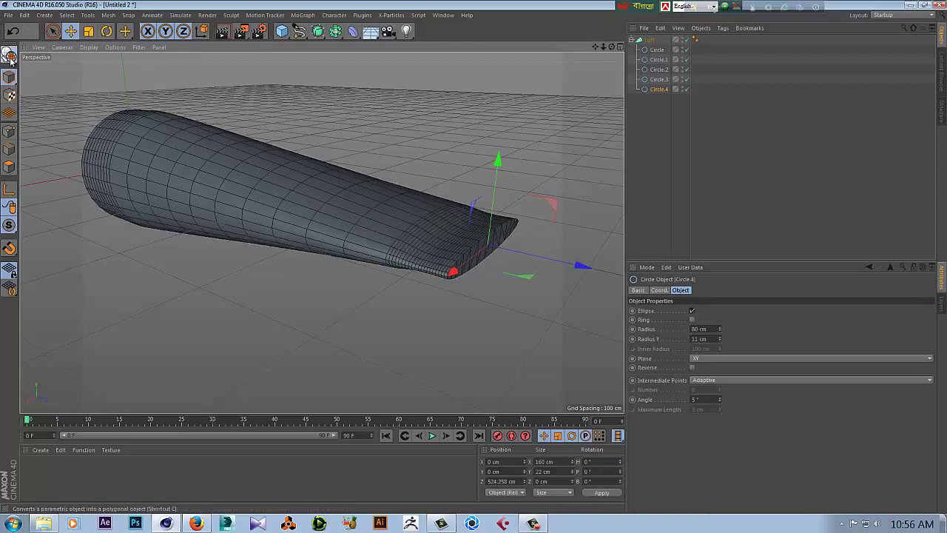
{"action": "left_click", "coordinate": [88, 31]}
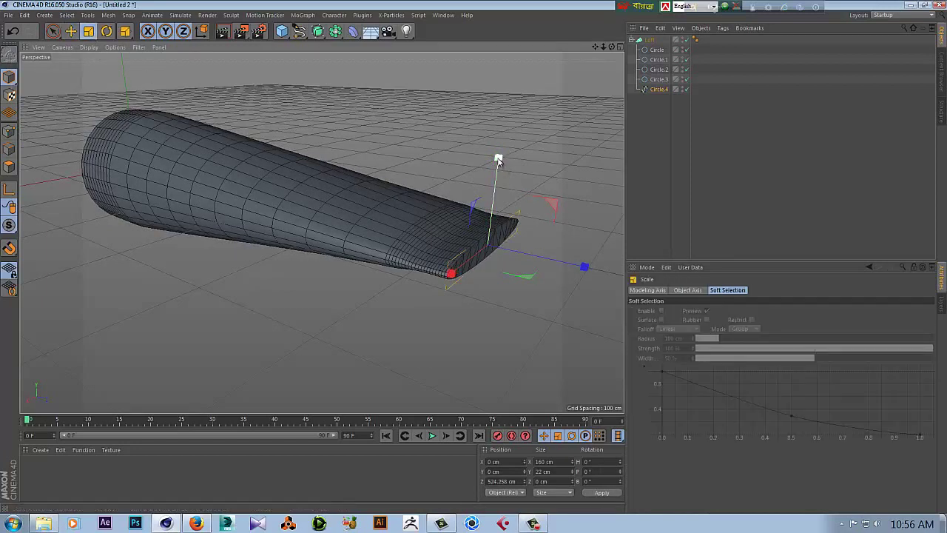
{"action": "left_click_drag", "start_coordinate": [498, 157], "coordinate": [504, 250]}
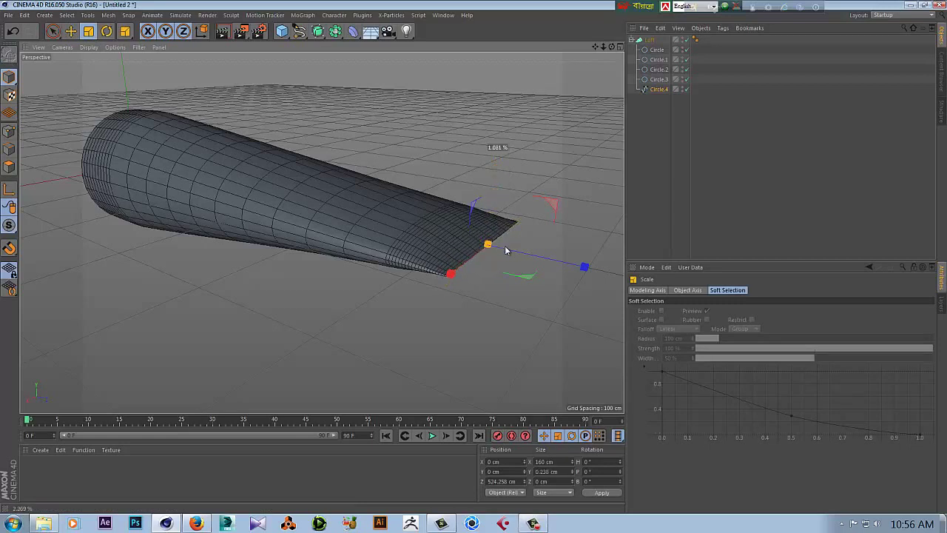
{"action": "left_click", "coordinate": [71, 31]}
{"action": "left_click_drag", "start_coordinate": [582, 265], "coordinate": [594, 272]}
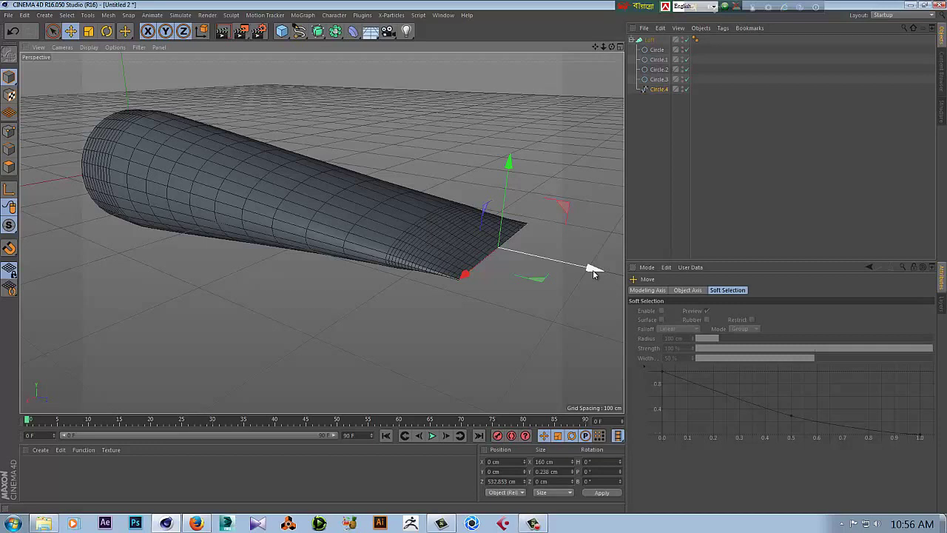
Move the neck's end ring slightly outward and shrink it to about 80%
{"action": "left_click", "coordinate": [533, 523]}
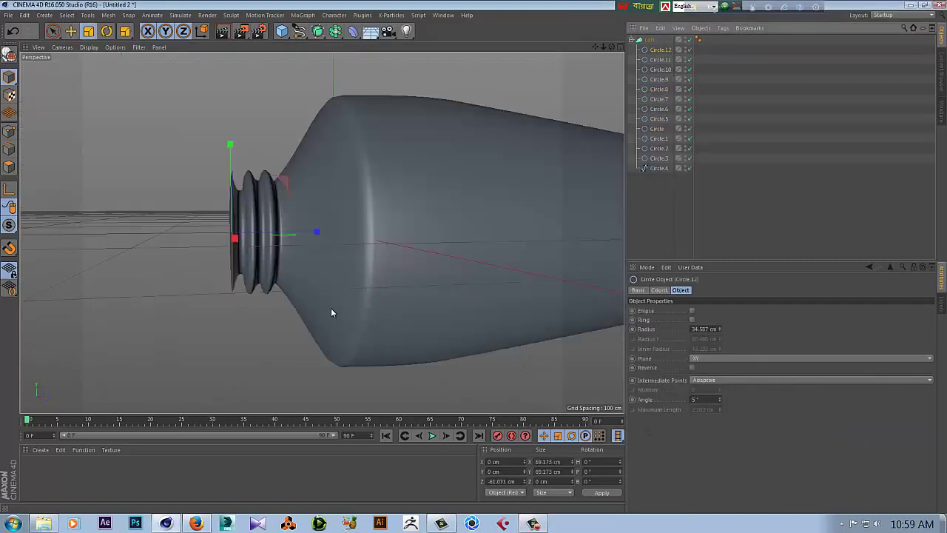
{"action": "left_click", "coordinate": [71, 33]}
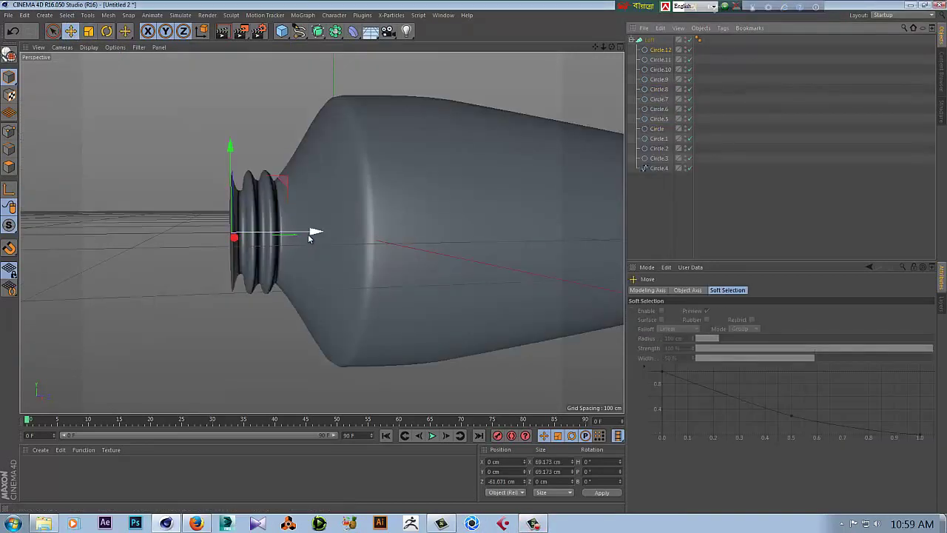
{"action": "left_click_drag", "start_coordinate": [315, 234], "coordinate": [305, 235]}
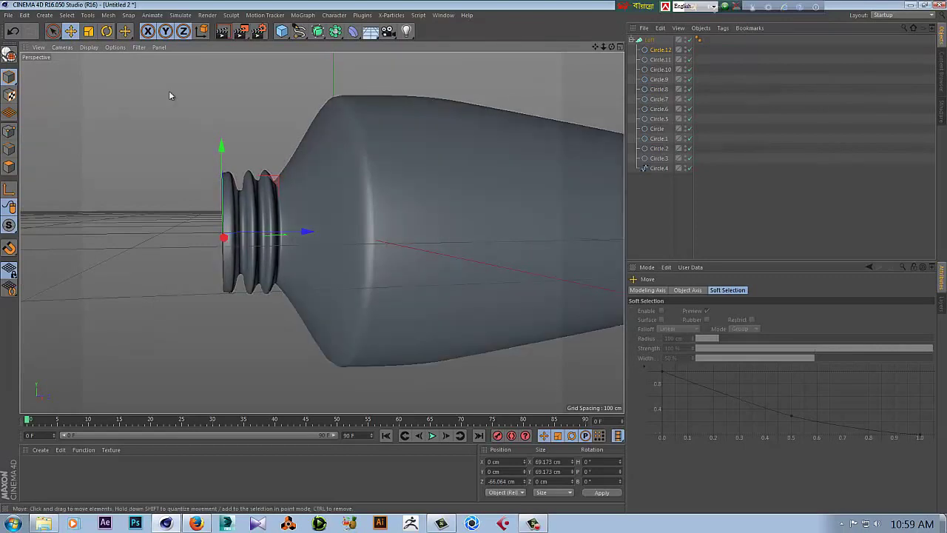
{"action": "left_click", "coordinate": [88, 31]}
{"action": "left_click_drag", "start_coordinate": [236, 92], "coordinate": [275, 181]}
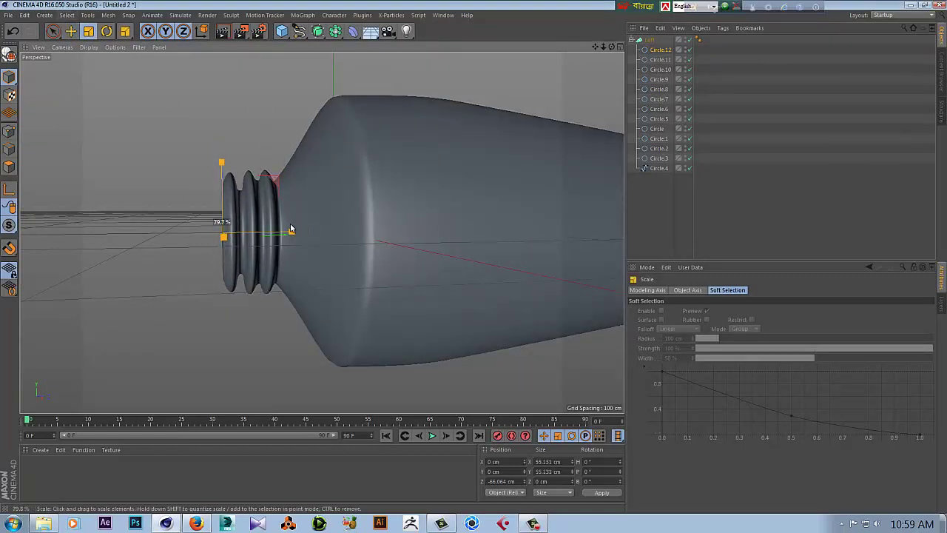
{"action": "mouse_move", "coordinate": [215, 285]}
{"action": "left_mouse_down", "text": "alt"}
{"action": "mouse_move", "coordinate": [267, 284]}
{"action": "mouse_move", "coordinate": [220, 280]}
{"action": "mouse_move", "coordinate": [306, 250]}
{"action": "mouse_move", "coordinate": [244, 259]}
{"action": "mouse_move", "coordinate": [256, 262]}
{"action": "left_mouse_up", "text": "alt"}
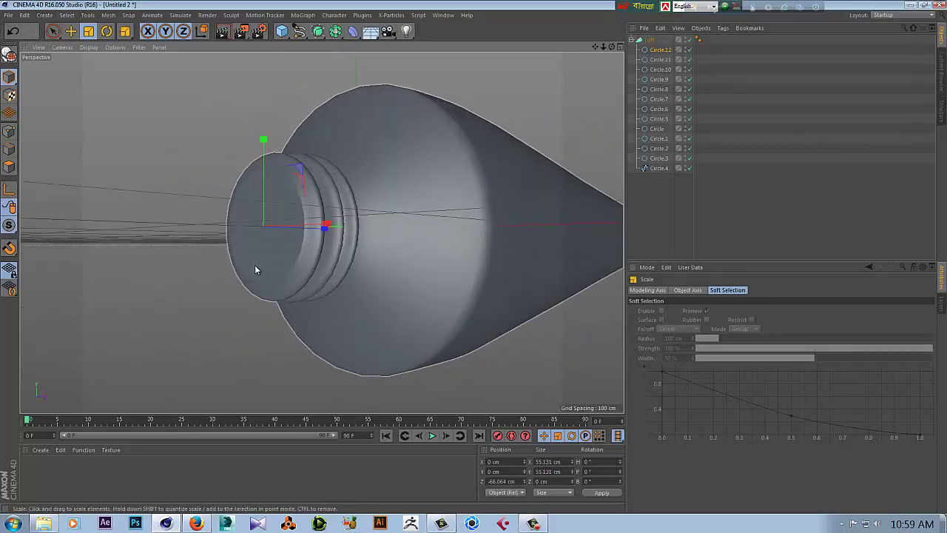
{"action": "scroll", "coordinate": [256, 263], "scroll_direction": "up", "scroll_amount": 2}
{"action": "scroll", "coordinate": [270, 256], "scroll_direction": "up", "scroll_amount": 2}
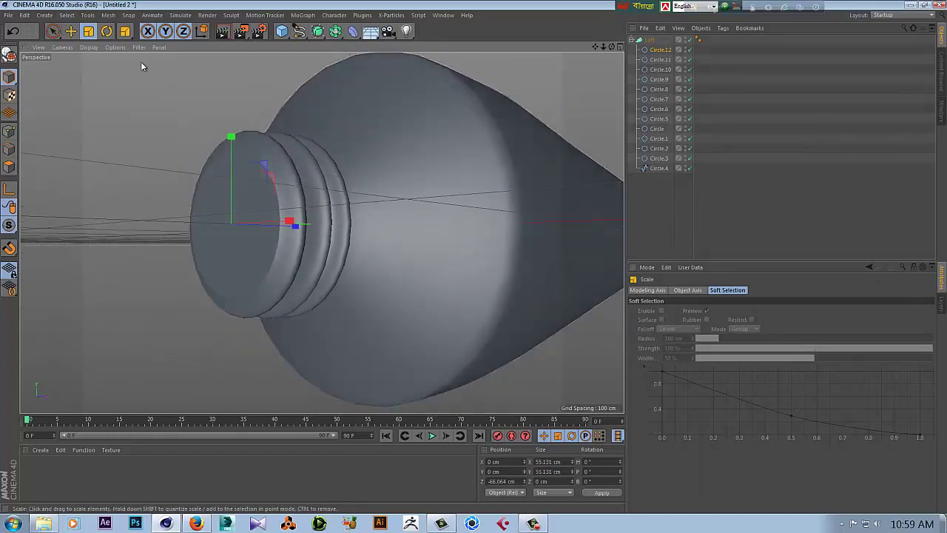
Duplicate the end ring as Circle.13, undoing its stray sideways shift
{"action": "left_click", "coordinate": [72, 32]}
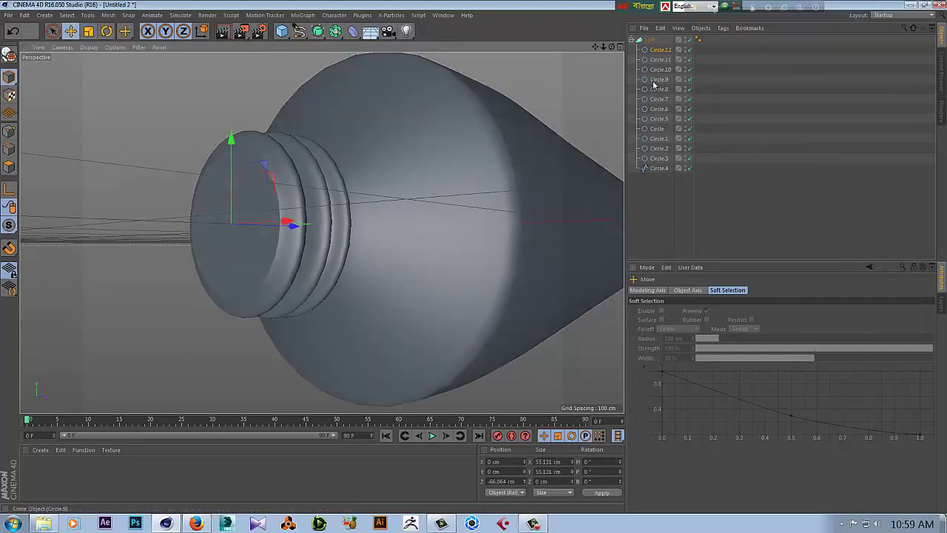
{"action": "left_click_drag", "start_coordinate": [660, 52], "coordinate": [661, 45], "text": "ctrl"}
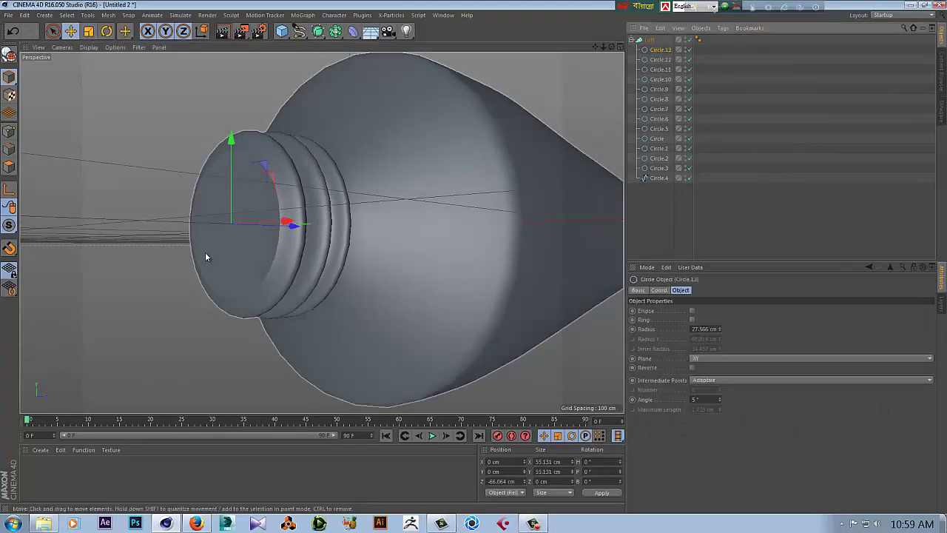
{"action": "left_click_drag", "start_coordinate": [276, 222], "coordinate": [271, 221]}
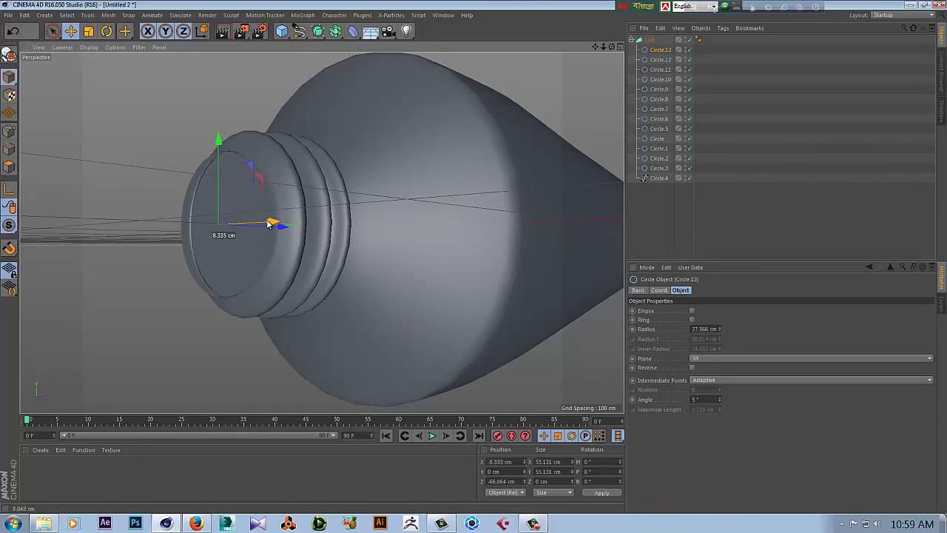
{"action": "left_click_drag", "start_coordinate": [426, 231], "coordinate": [412, 234], "text": "alt"}
{"action": "key", "text": "ctrl+z"}
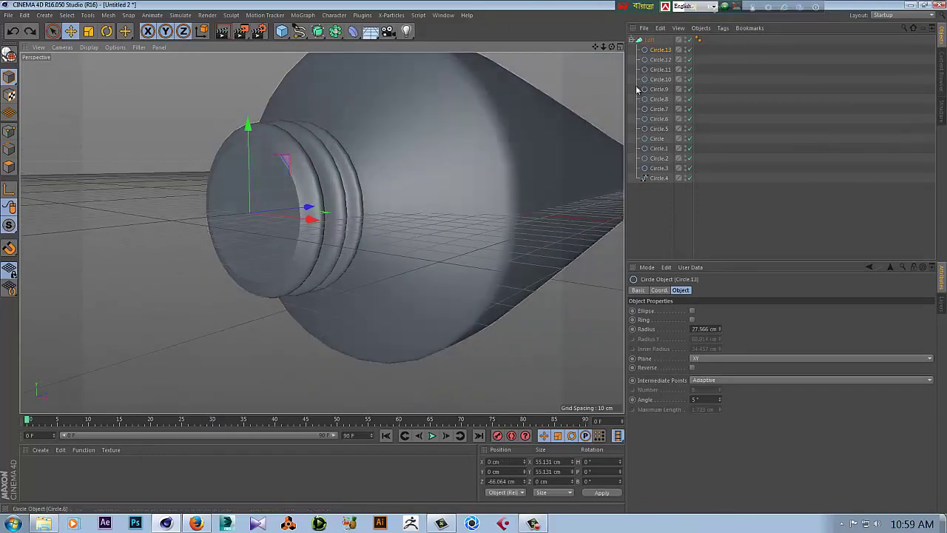
Copy-paste the ring as Circle.14, place it at the neck tip, enlarging it slightly into a lip
{"action": "key", "text": "ctrl+c"}
{"action": "key", "text": "ctrl+v"}
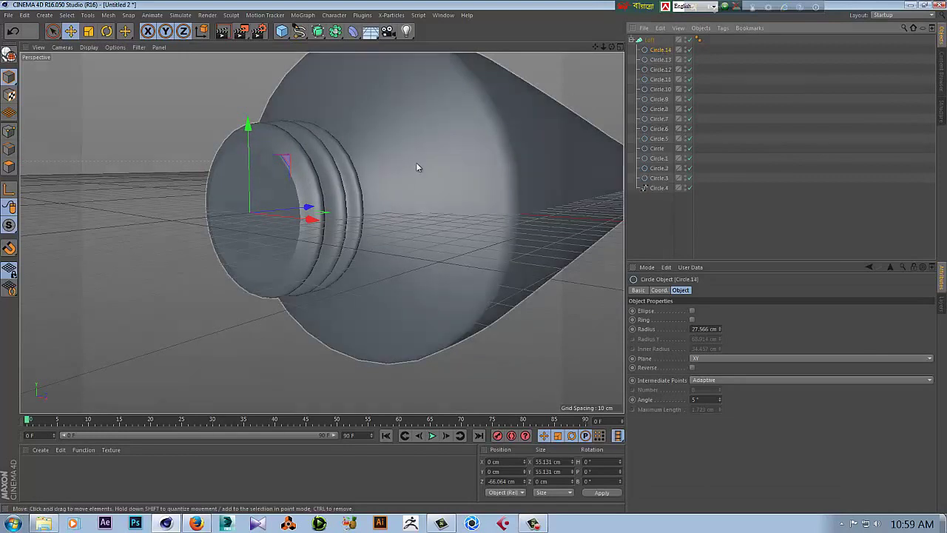
{"action": "left_click_drag", "start_coordinate": [319, 207], "coordinate": [298, 213]}
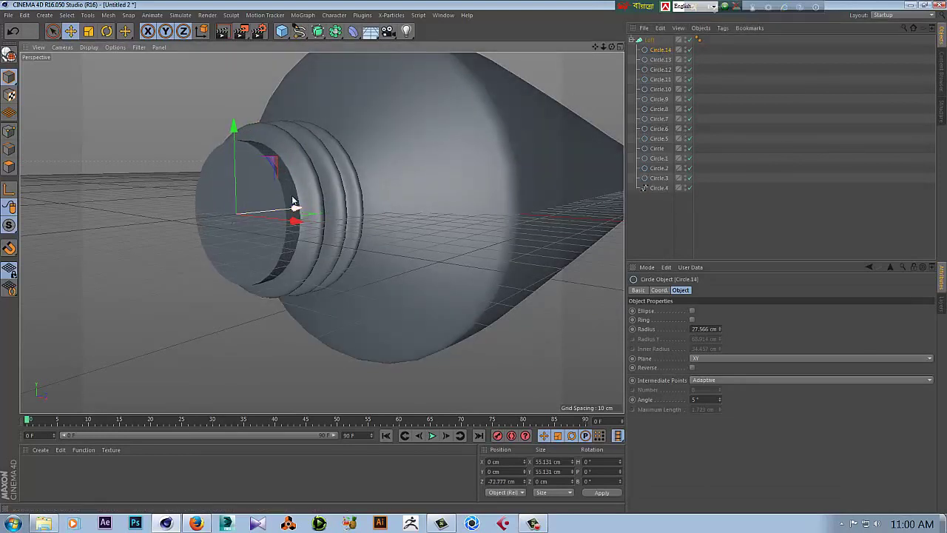
{"action": "left_click", "coordinate": [88, 31]}
{"action": "left_click_drag", "start_coordinate": [163, 74], "coordinate": [192, 87]}
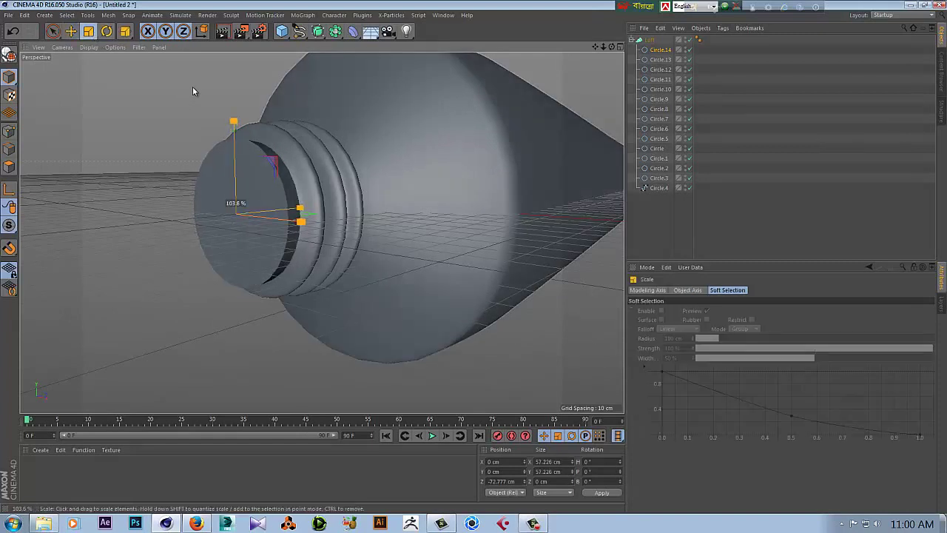
{"action": "left_click", "coordinate": [71, 31]}
{"action": "mouse_move", "coordinate": [301, 214]}
{"action": "left_mouse_down"}
{"action": "mouse_move", "coordinate": [362, 240]}
{"action": "mouse_move", "coordinate": [352, 237]}
{"action": "left_mouse_up"}
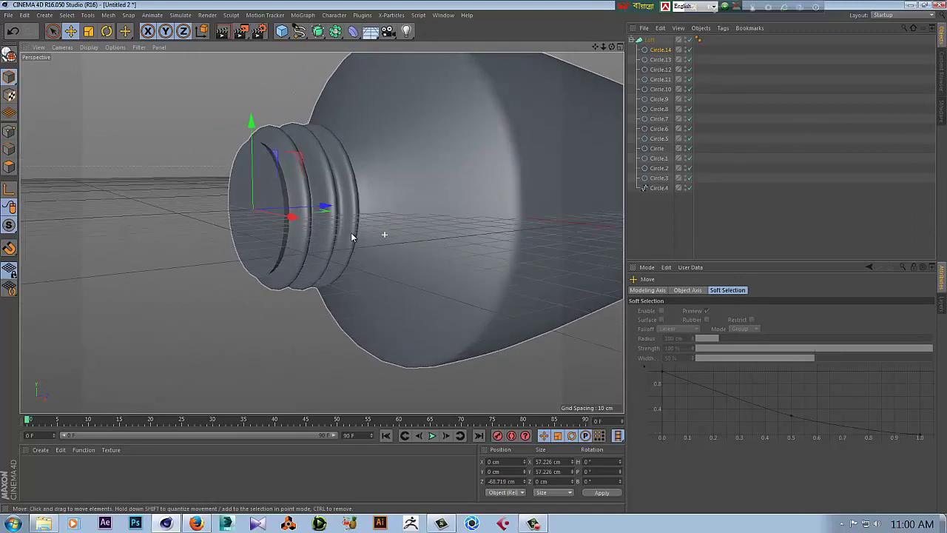
Copy-paste Circle.14 as Circle.15 and shrink it to about 80%
{"action": "left_click", "coordinate": [661, 50]}
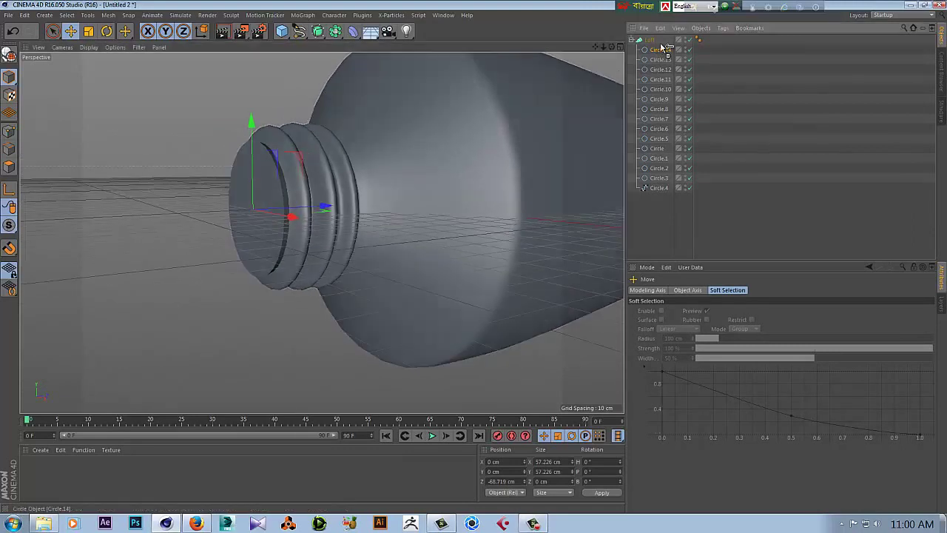
{"action": "key", "text": "ctrl+c"}
{"action": "key", "text": "ctrl+v"}
{"action": "key", "text": "t"}
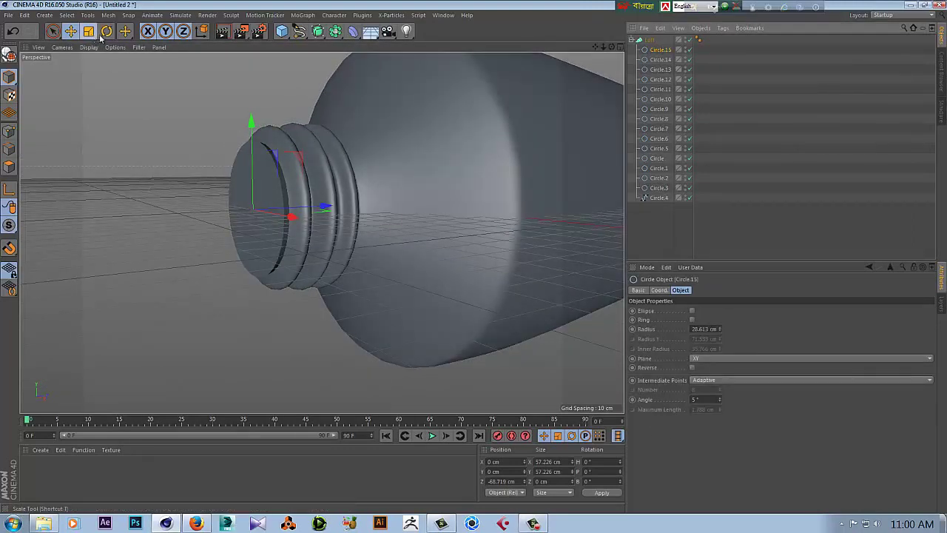
{"action": "mouse_move", "coordinate": [312, 78]}
{"action": "left_mouse_down"}
{"action": "mouse_move", "coordinate": [309, 166]}
{"action": "mouse_move", "coordinate": [319, 190]}
{"action": "mouse_move", "coordinate": [415, 184]}
{"action": "left_mouse_up"}
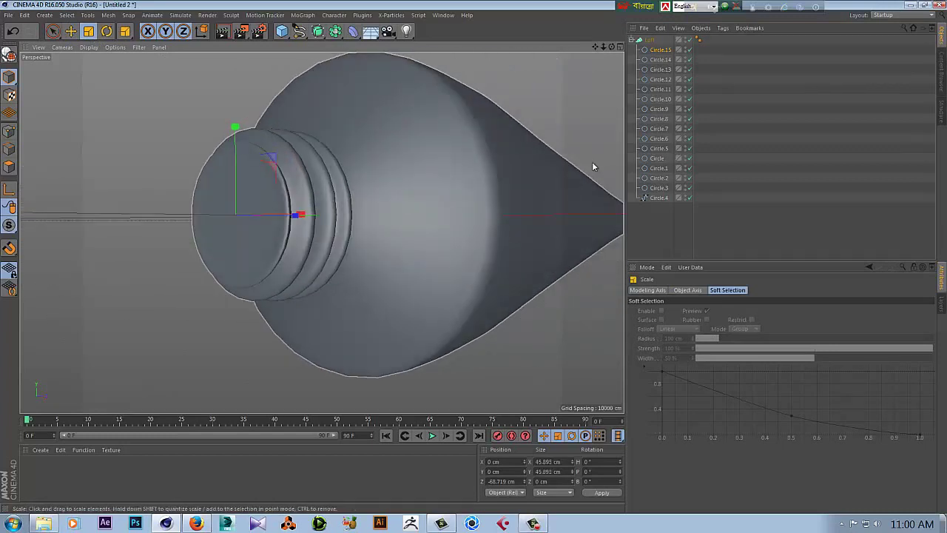
{"action": "left_click", "coordinate": [70, 31]}
{"action": "mouse_move", "coordinate": [320, 244]}
{"action": "left_mouse_down", "text": "alt"}
{"action": "mouse_move", "coordinate": [296, 228]}
{"action": "mouse_move", "coordinate": [303, 202]}
{"action": "left_mouse_up", "text": "alt"}
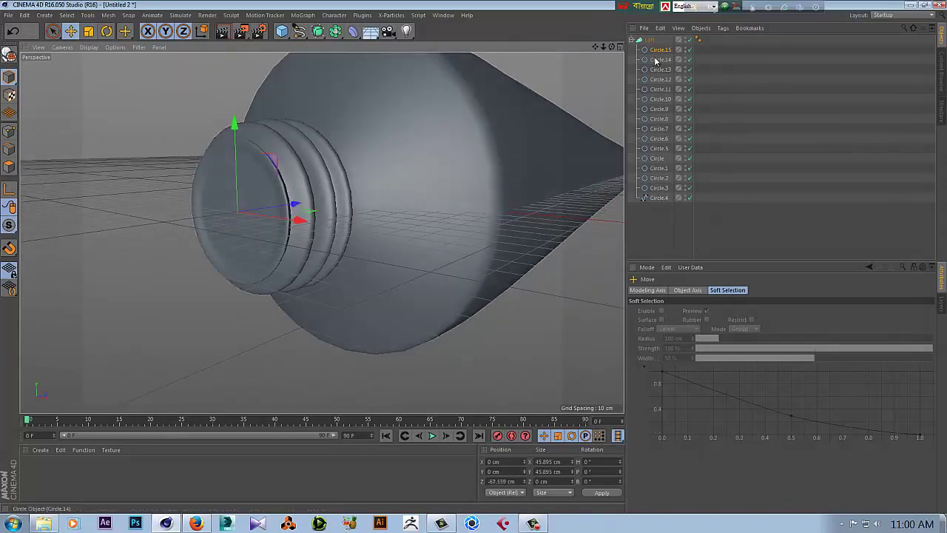
Duplicate the end ring, shrink it to about 41 cm, and push it back into the neck
{"action": "left_click_drag", "start_coordinate": [661, 53], "coordinate": [663, 50], "text": "ctrl"}
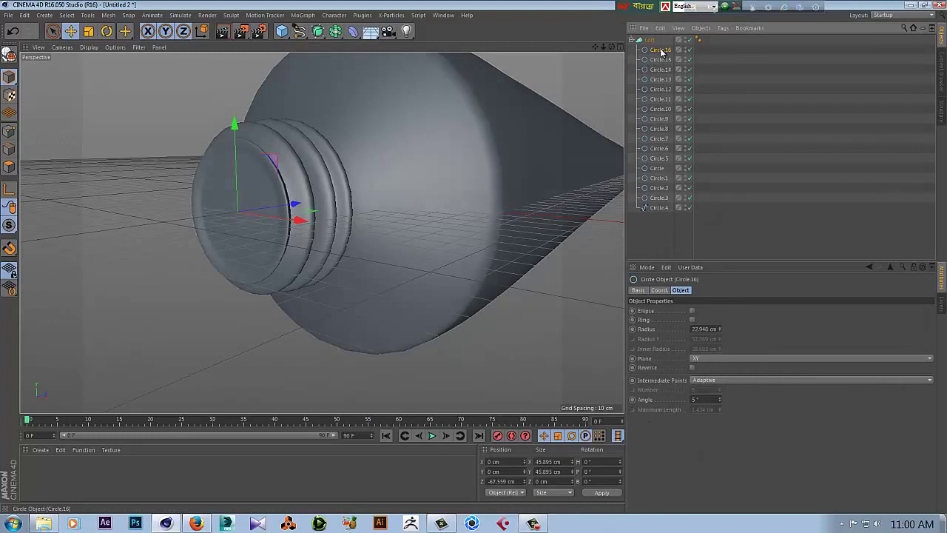
{"action": "left_click", "coordinate": [88, 30]}
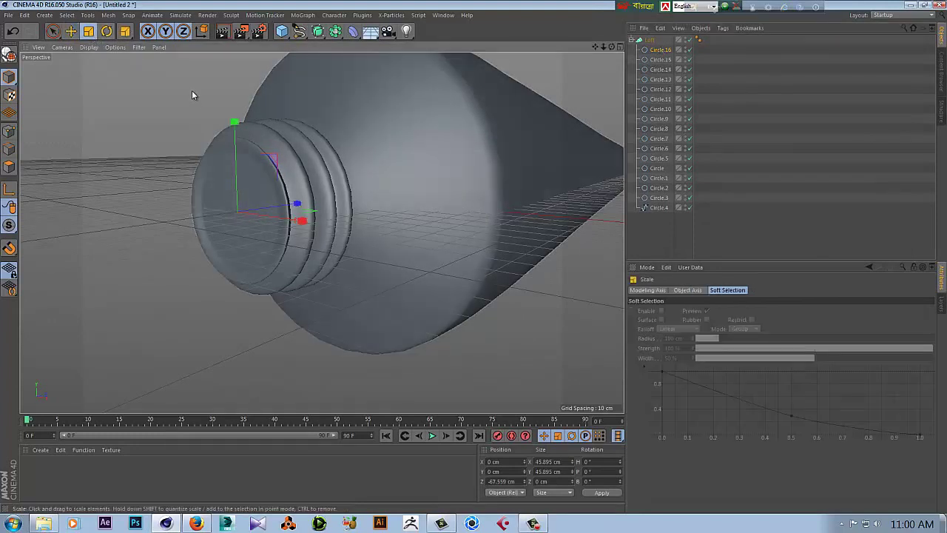
{"action": "left_click_drag", "start_coordinate": [192, 95], "coordinate": [199, 121]}
{"action": "key", "text": "e"}
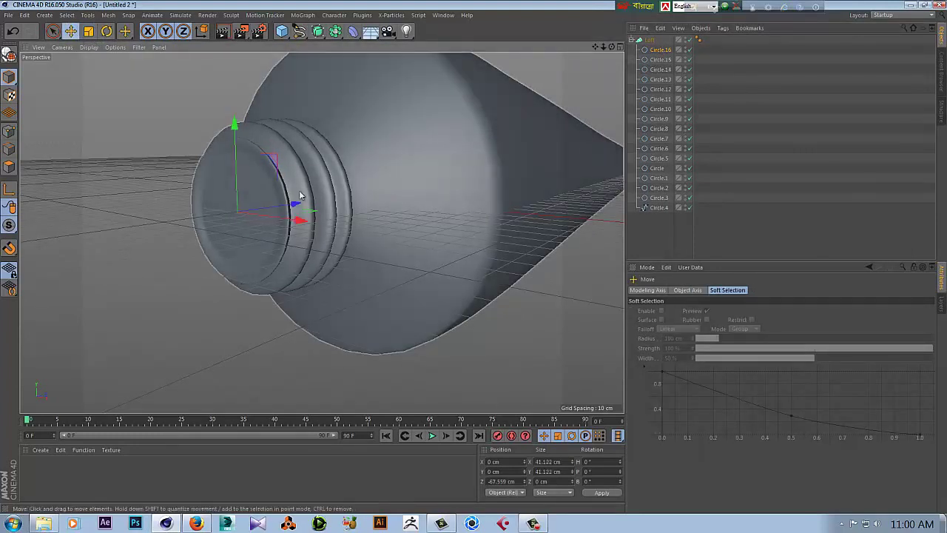
{"action": "left_click_drag", "start_coordinate": [297, 202], "coordinate": [371, 204]}
{"action": "mouse_move", "coordinate": [396, 260]}
{"action": "left_mouse_down", "text": "alt"}
{"action": "mouse_move", "coordinate": [433, 256]}
{"action": "mouse_move", "coordinate": [408, 255]}
{"action": "left_mouse_up", "text": "alt"}
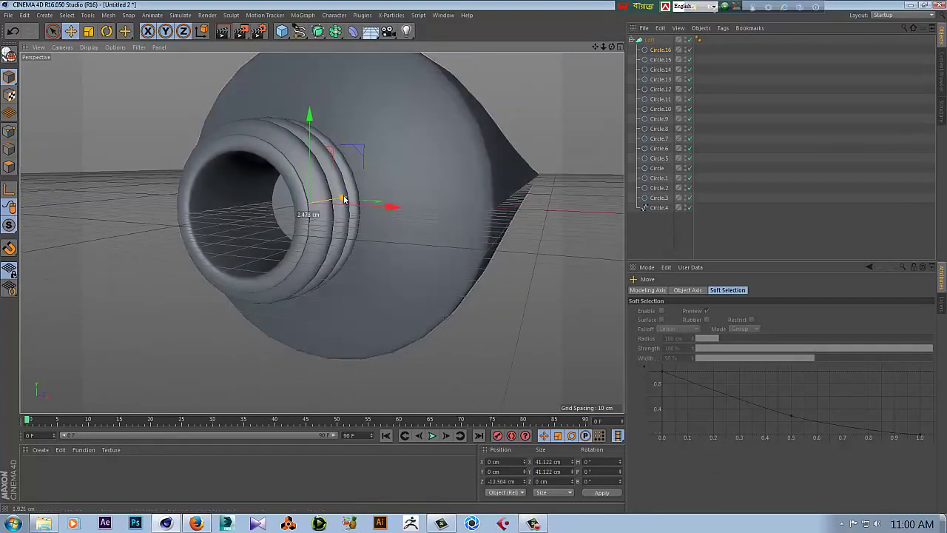
{"action": "mouse_move", "coordinate": [340, 200]}
{"action": "left_mouse_down", "text": "alt"}
{"action": "mouse_move", "coordinate": [319, 239]}
{"action": "mouse_move", "coordinate": [289, 254]}
{"action": "mouse_move", "coordinate": [424, 277]}
{"action": "left_mouse_up", "text": "alt"}
{"action": "middle_click_drag", "start_coordinate": [424, 277], "coordinate": [238, 279], "text": "alt"}
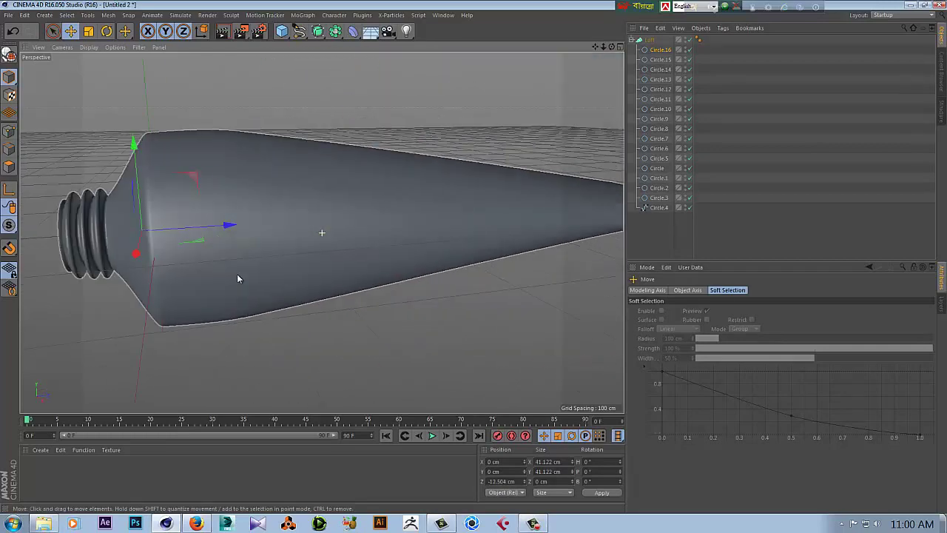
{"action": "mouse_move", "coordinate": [444, 276]}
{"action": "left_mouse_down", "text": "alt"}
{"action": "mouse_move", "coordinate": [376, 275]}
{"action": "mouse_move", "coordinate": [452, 283]}
{"action": "mouse_move", "coordinate": [297, 274]}
{"action": "mouse_move", "coordinate": [397, 267]}
{"action": "mouse_move", "coordinate": [256, 279]}
{"action": "left_mouse_up", "text": "alt"}
{"action": "mouse_move", "coordinate": [256, 279]}
{"action": "right_mouse_down", "text": "alt"}
{"action": "mouse_move", "coordinate": [249, 271]}
{"action": "mouse_move", "coordinate": [408, 264]}
{"action": "mouse_move", "coordinate": [399, 266]}
{"action": "mouse_move", "coordinate": [317, 256]}
{"action": "mouse_move", "coordinate": [407, 262]}
{"action": "mouse_move", "coordinate": [422, 237]}
{"action": "right_mouse_up", "text": "alt"}
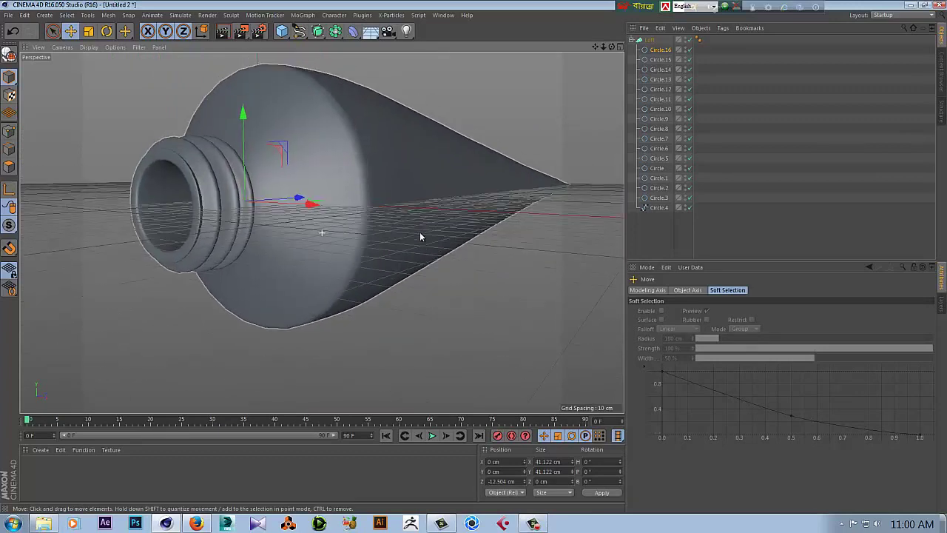
{"action": "mouse_move", "coordinate": [422, 237]}
{"action": "left_mouse_down", "text": "alt"}
{"action": "mouse_move", "coordinate": [396, 249]}
{"action": "mouse_move", "coordinate": [449, 247]}
{"action": "left_mouse_up", "text": "alt"}
{"action": "scroll", "coordinate": [394, 248], "scroll_direction": "down", "scroll_amount": 2}
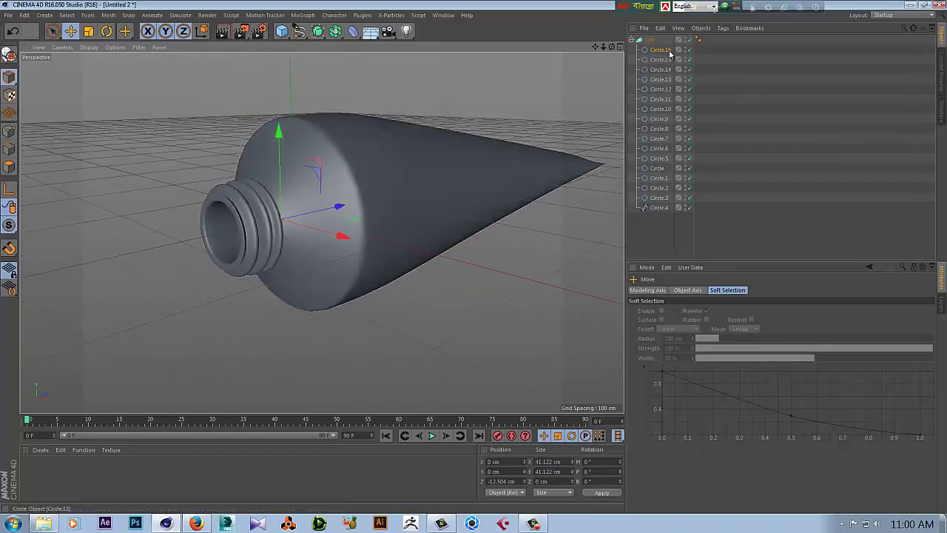
Set the Loft's Mesh Subdivision U to 150, checking it with Gouraud Shading (Lines)
{"action": "left_click", "coordinate": [634, 40]}
{"action": "left_click", "coordinate": [650, 40]}
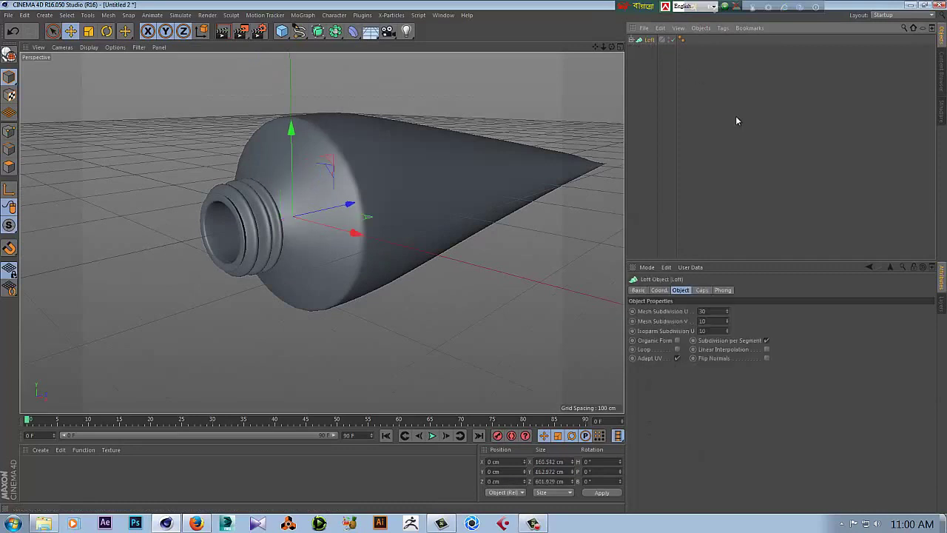
{"action": "double_click", "coordinate": [715, 313]}
{"action": "type", "text": "130"}
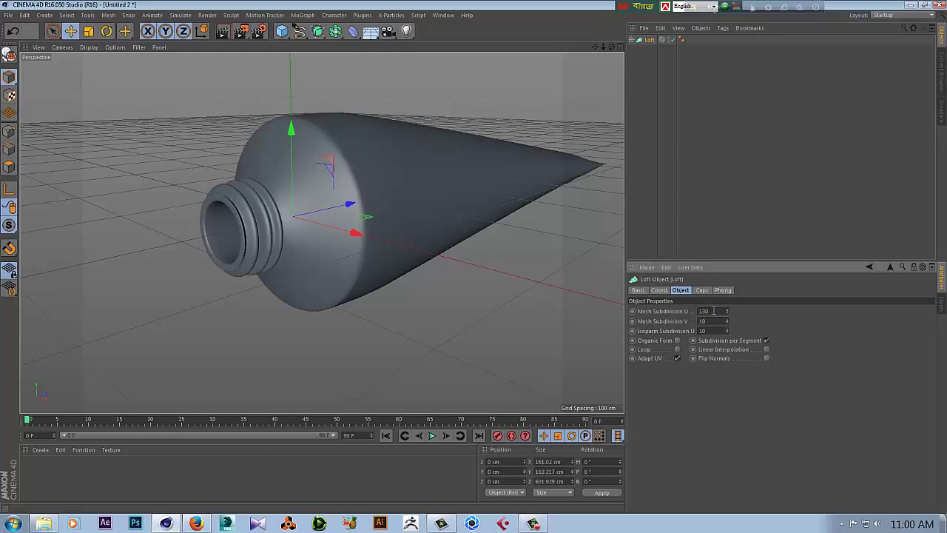
{"action": "left_click", "coordinate": [89, 47]}
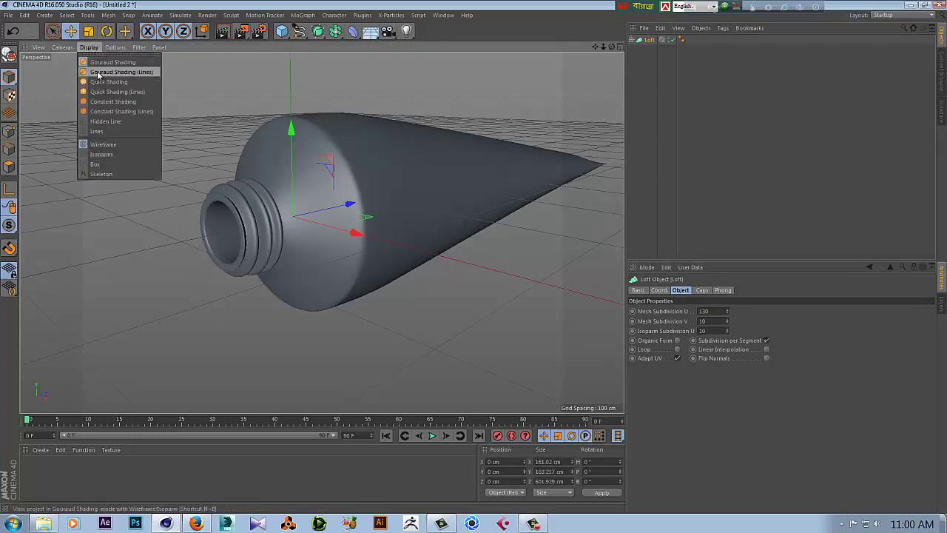
{"action": "left_click", "coordinate": [98, 72]}
{"action": "double_click", "coordinate": [714, 312]}
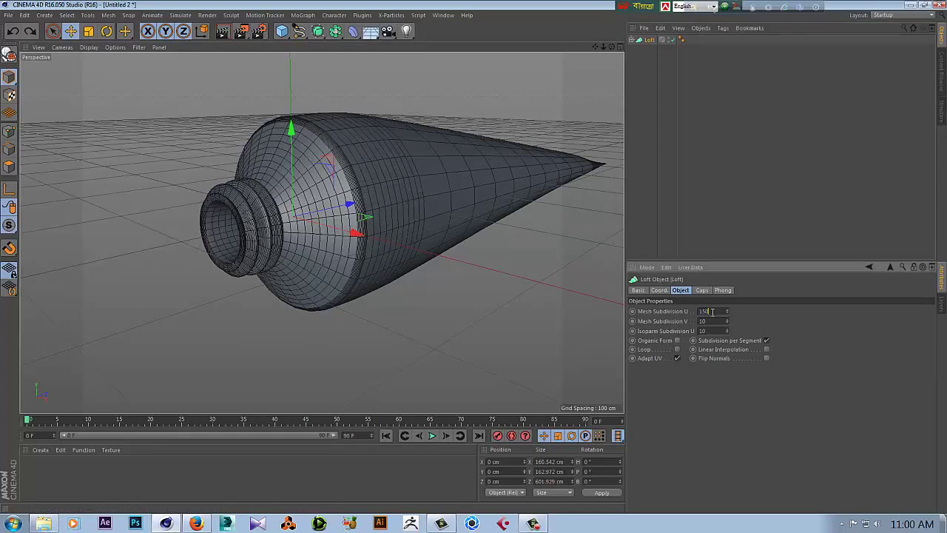
{"action": "key", "text": "Return"}
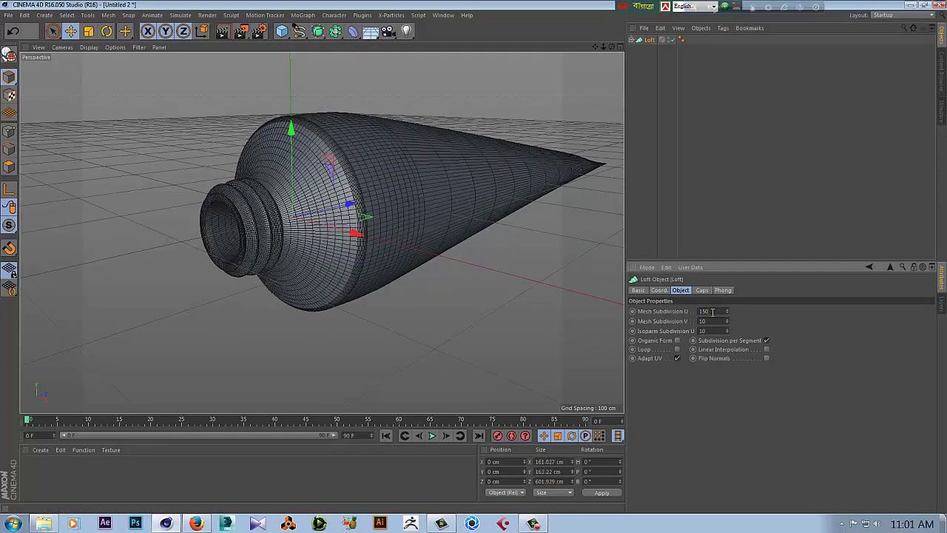
{"action": "left_click", "coordinate": [89, 46]}
{"action": "left_click", "coordinate": [99, 60]}
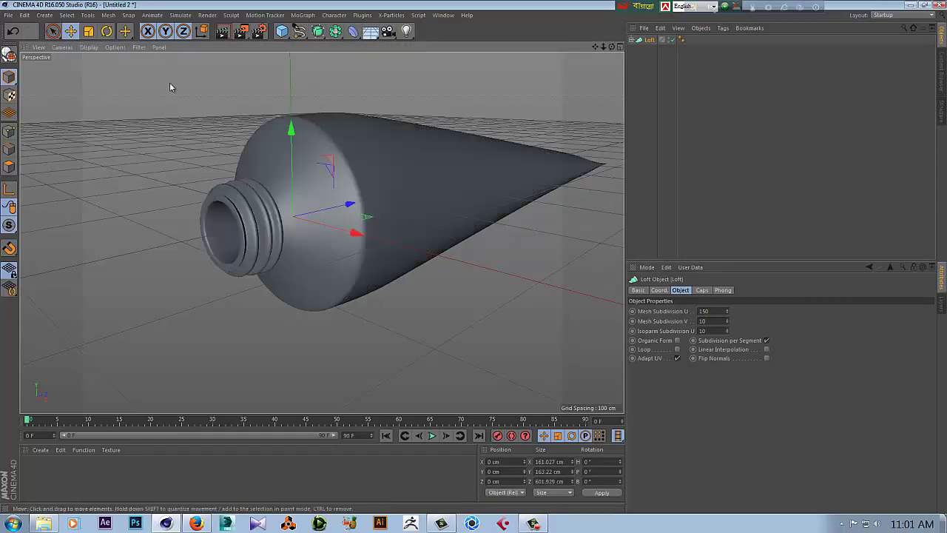
{"action": "mouse_move", "coordinate": [479, 188]}
{"action": "left_mouse_down", "text": "alt"}
{"action": "mouse_move", "coordinate": [408, 170]}
{"action": "mouse_move", "coordinate": [255, 193]}
{"action": "mouse_move", "coordinate": [244, 148]}
{"action": "left_mouse_up", "text": "alt"}
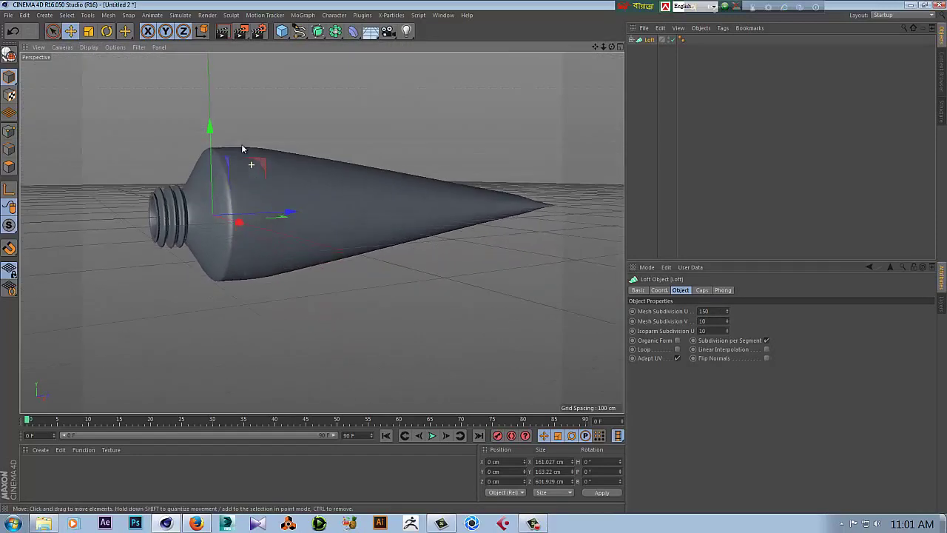
{"action": "left_click_drag", "start_coordinate": [284, 33], "coordinate": [366, 67]}
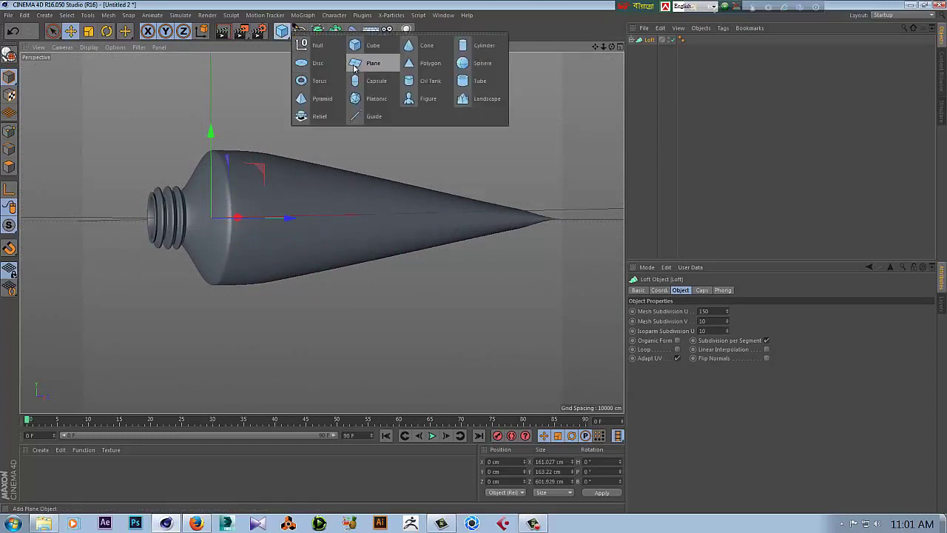
Nest the floor plane inside the loft object
{"action": "middle_click", "coordinate": [192, 132]}
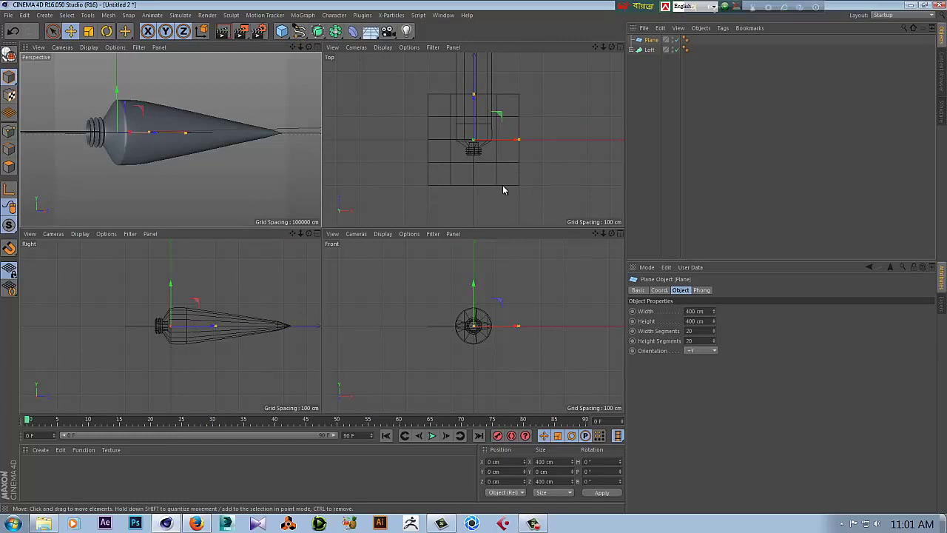
{"action": "left_click_drag", "start_coordinate": [649, 39], "coordinate": [649, 50]}
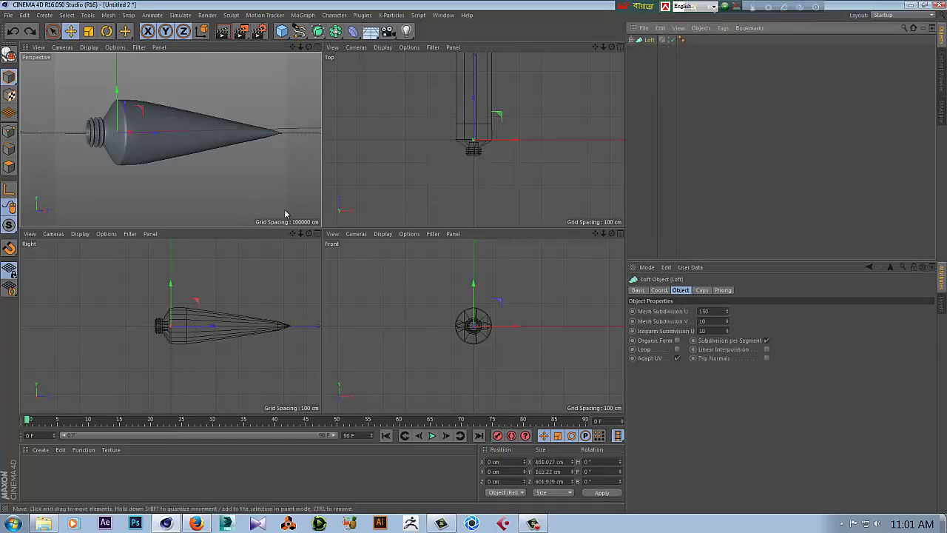
{"action": "middle_click", "coordinate": [201, 171]}
Maximise the Right view and zoom in close on the tube
{"action": "middle_click", "coordinate": [347, 239]}
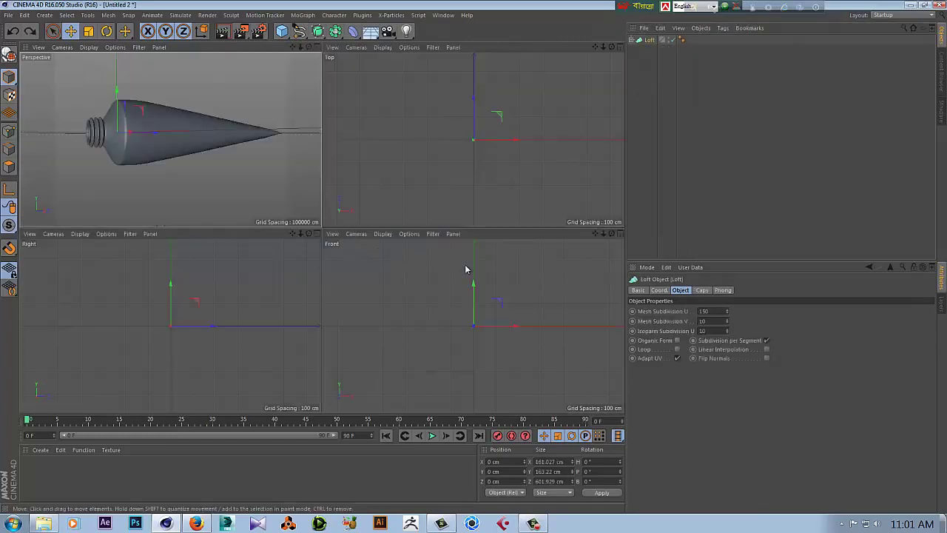
{"action": "middle_click", "coordinate": [240, 340]}
{"action": "scroll", "coordinate": [376, 277], "scroll_direction": "up", "scroll_amount": 2}
{"action": "scroll", "coordinate": [375, 270], "scroll_direction": "up", "scroll_amount": 2}
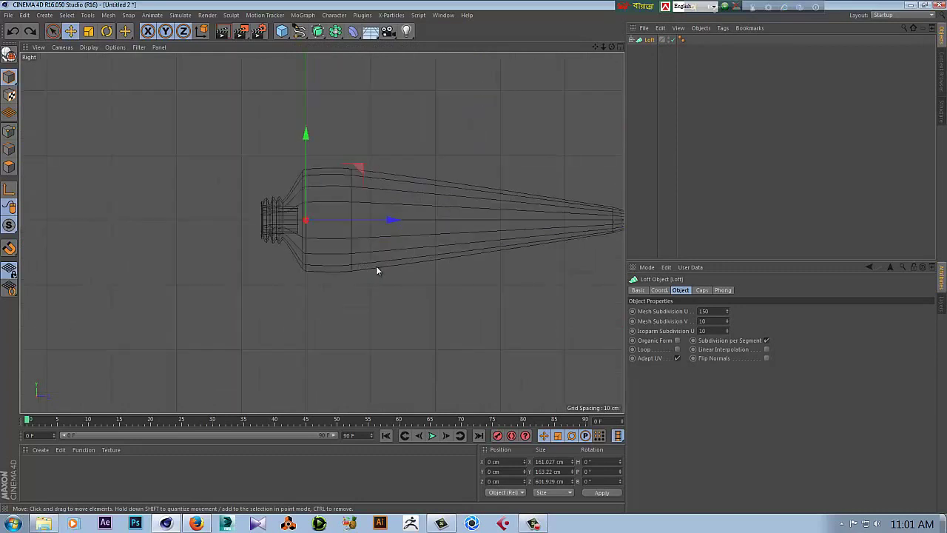
{"action": "scroll", "coordinate": [355, 266], "scroll_direction": "up", "scroll_amount": 1}
{"action": "middle_click_drag", "start_coordinate": [337, 270], "coordinate": [330, 269], "text": "alt"}
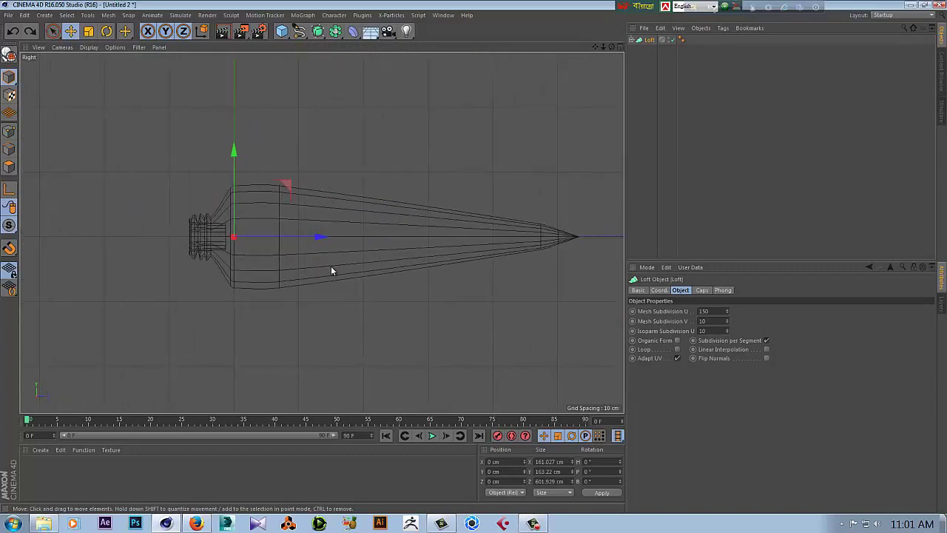
{"action": "left_click", "coordinate": [71, 31]}
Pan the Right view slightly and deselect the loft tube
{"action": "left_click_drag", "start_coordinate": [299, 32], "coordinate": [385, 59]}
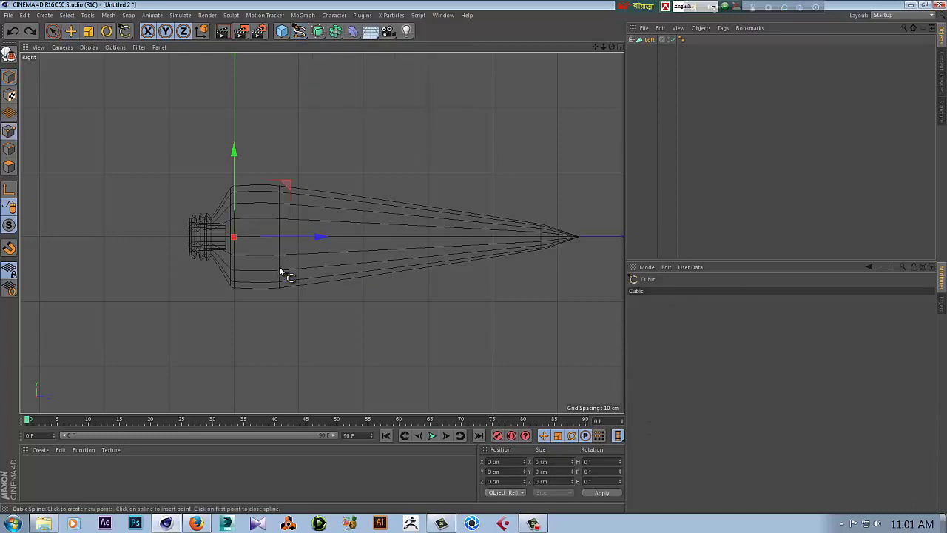
{"action": "left_click", "coordinate": [71, 31]}
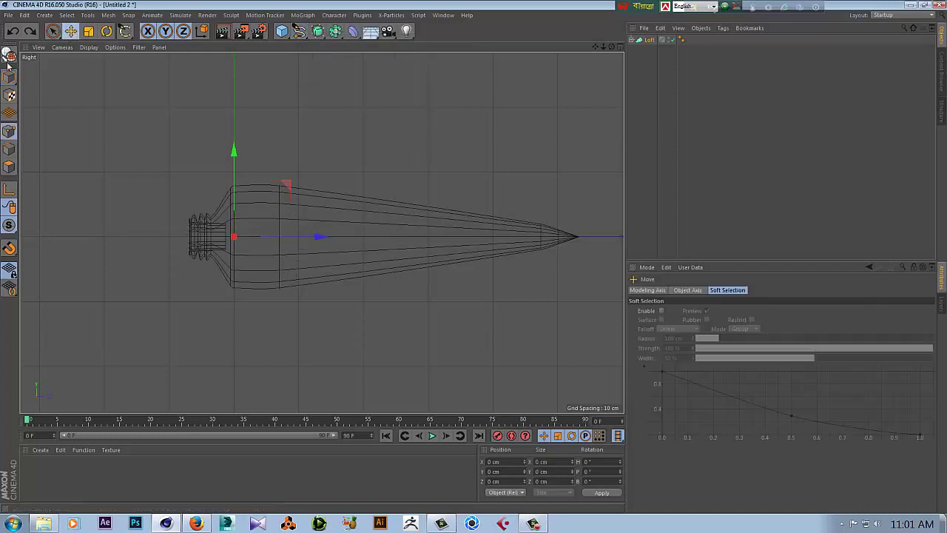
{"action": "middle_click_drag", "start_coordinate": [288, 105], "coordinate": [293, 106], "text": "alt"}
{"action": "left_click", "coordinate": [532, 120]}
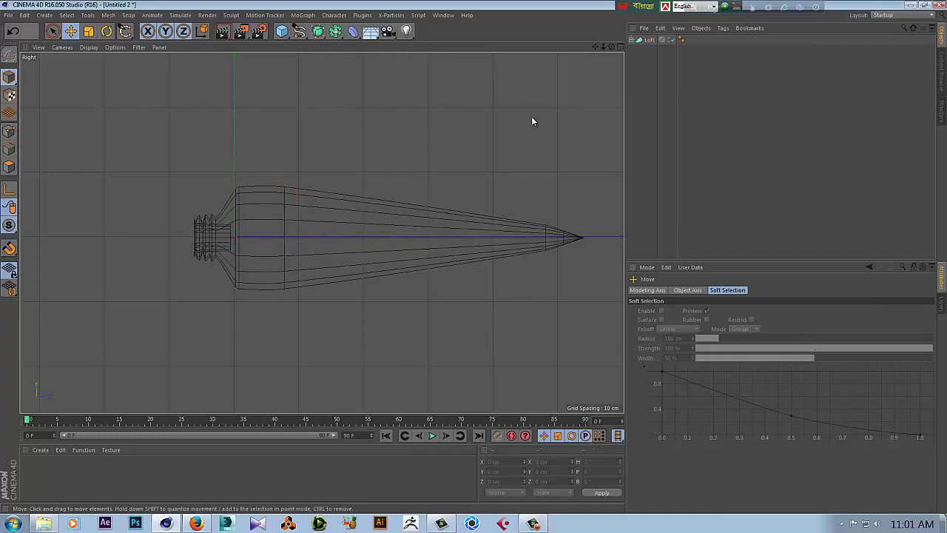
Draw a four-point Bezier spline from mid-tube, out past the neck and looping back below
{"action": "left_click_drag", "start_coordinate": [299, 32], "coordinate": [376, 53]}
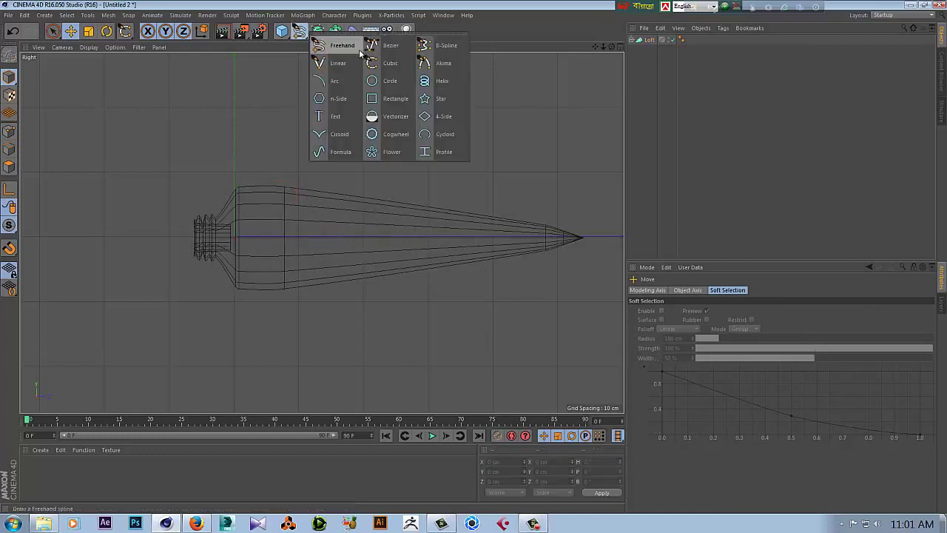
{"action": "left_click", "coordinate": [376, 53]}
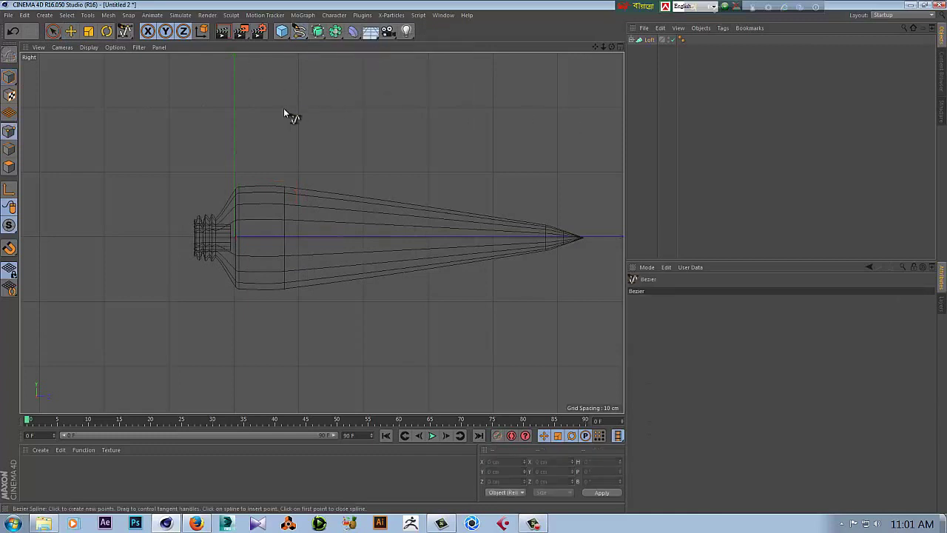
{"action": "left_click", "coordinate": [283, 237]}
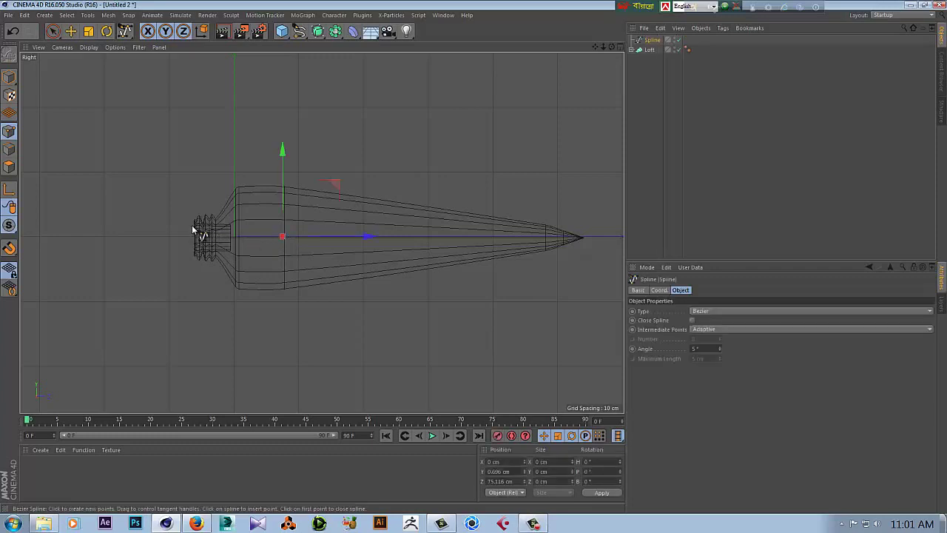
{"action": "left_click", "coordinate": [123, 236]}
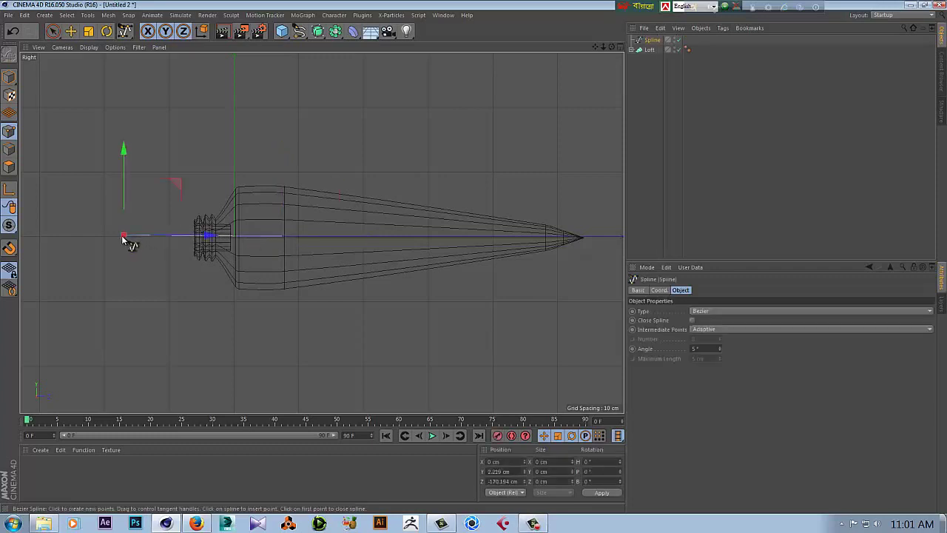
{"action": "left_click_drag", "start_coordinate": [148, 256], "coordinate": [186, 259]}
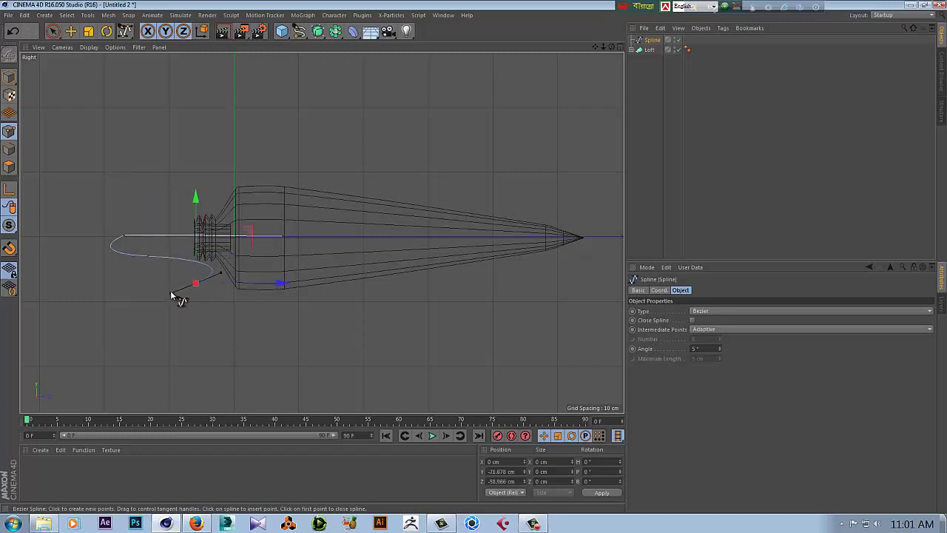
{"action": "left_click", "coordinate": [141, 289]}
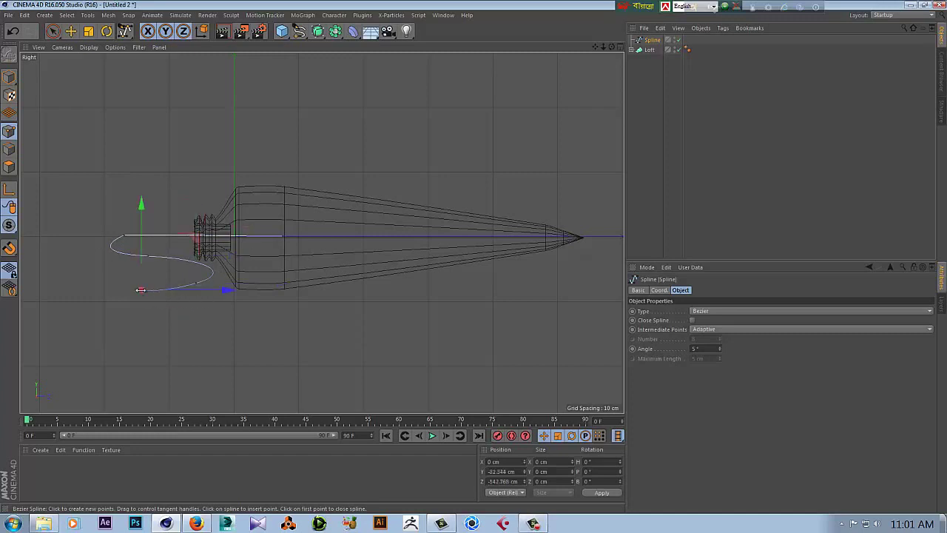
{"action": "left_click", "coordinate": [71, 30]}
Enter Points mode and zoom in on the spline and tube neck
{"action": "left_click", "coordinate": [124, 236]}
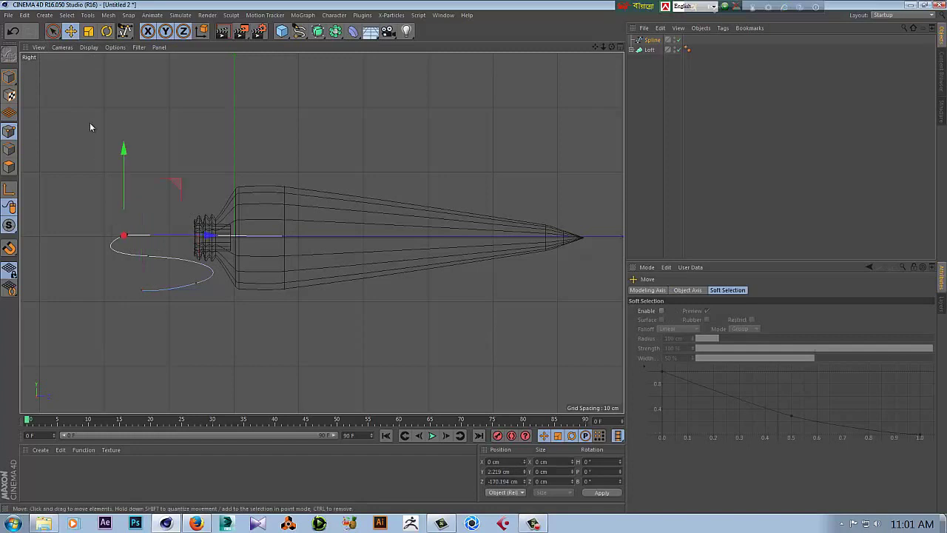
{"action": "left_click", "coordinate": [10, 77]}
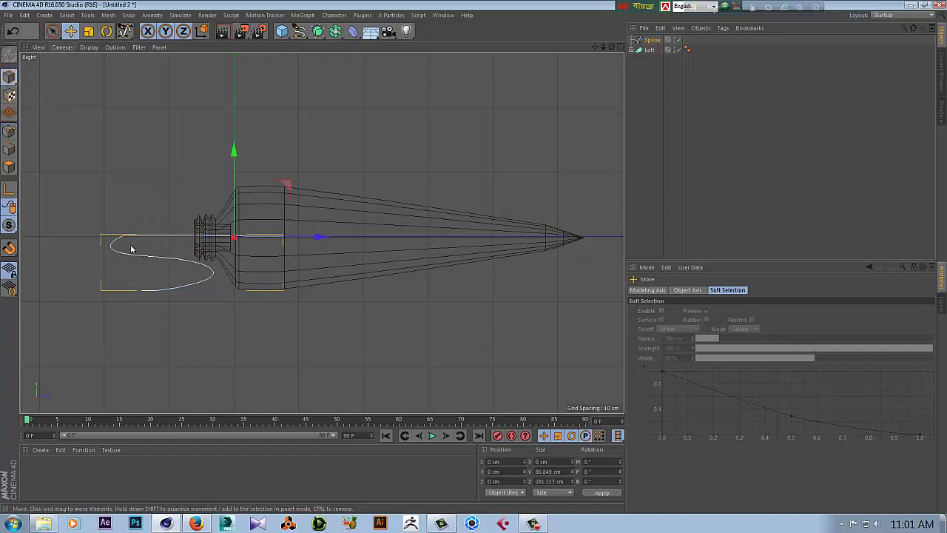
{"action": "left_click", "coordinate": [9, 132]}
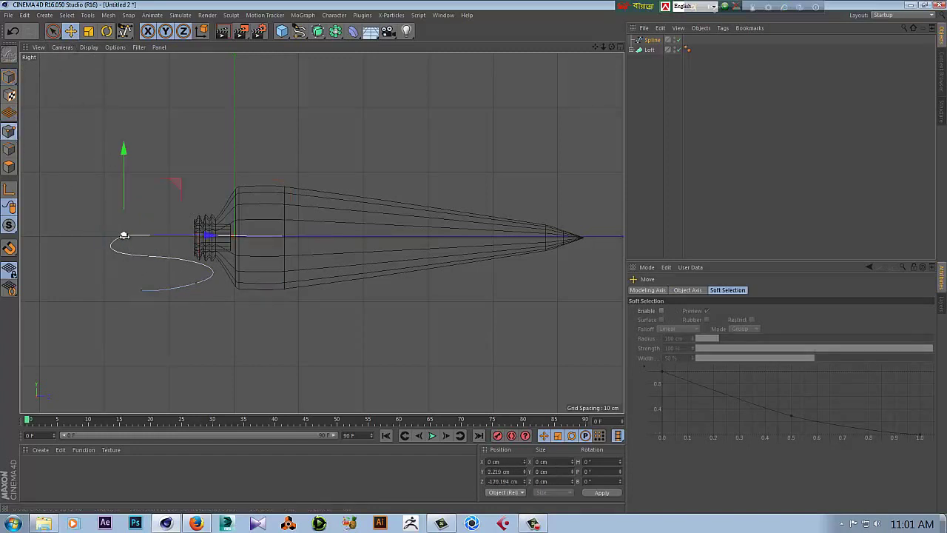
{"action": "scroll", "coordinate": [178, 259], "scroll_direction": "up", "scroll_amount": 1}
{"action": "scroll", "coordinate": [169, 279], "scroll_direction": "up", "scroll_amount": 3}
{"action": "middle_click_drag", "start_coordinate": [169, 279], "coordinate": [321, 271], "text": "alt"}
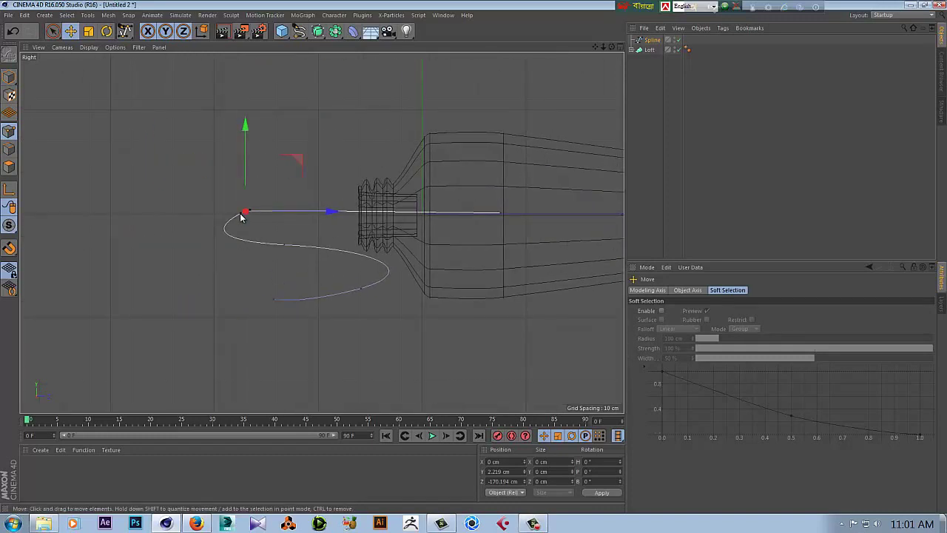
Curve and lower the first point, lower the end point, and reposition a loop point
{"action": "left_click_drag", "start_coordinate": [241, 216], "coordinate": [223, 233]}
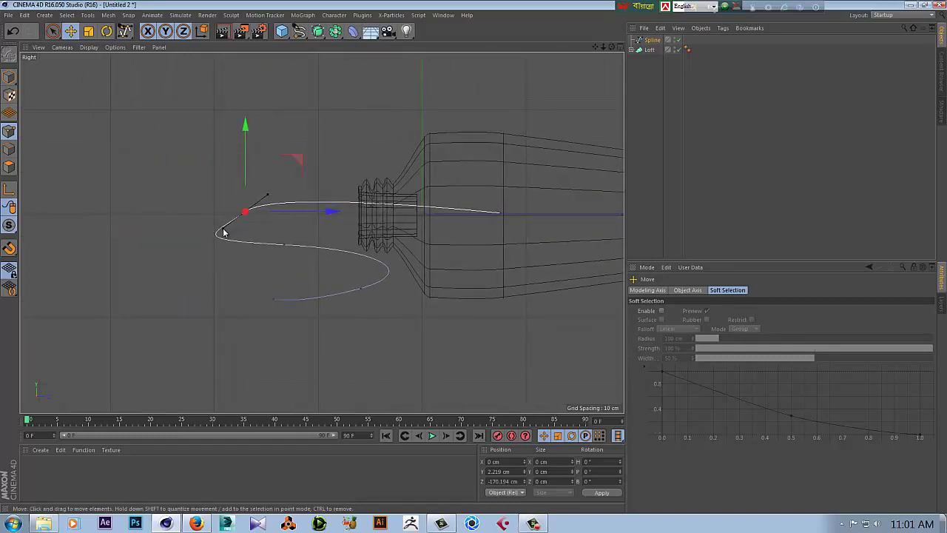
{"action": "left_click_drag", "start_coordinate": [242, 142], "coordinate": [243, 151]}
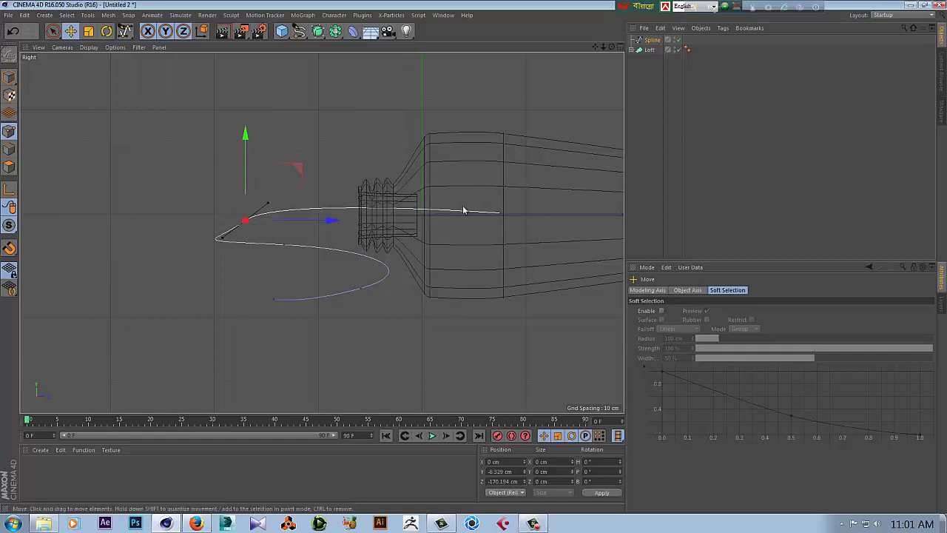
{"action": "left_click", "coordinate": [500, 215]}
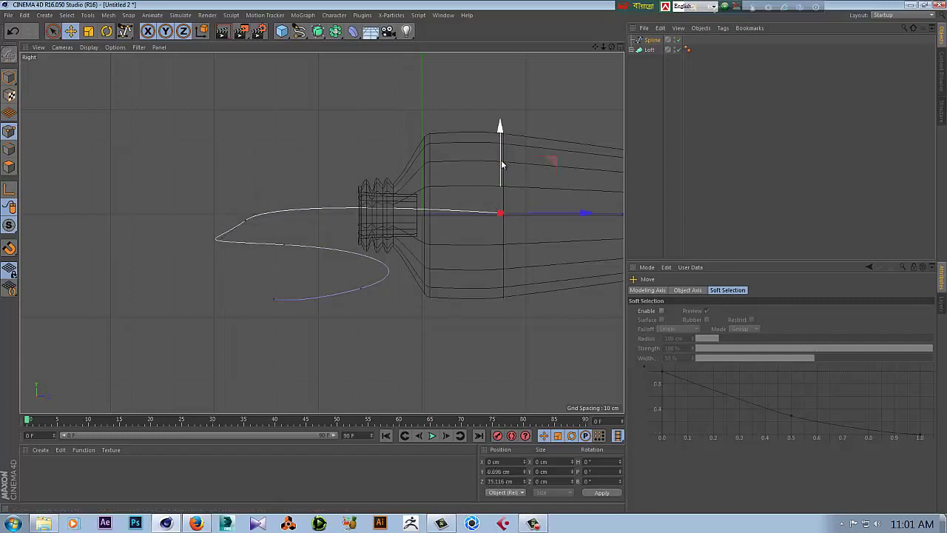
{"action": "left_click_drag", "start_coordinate": [501, 160], "coordinate": [503, 182]}
{"action": "left_click", "coordinate": [284, 244]}
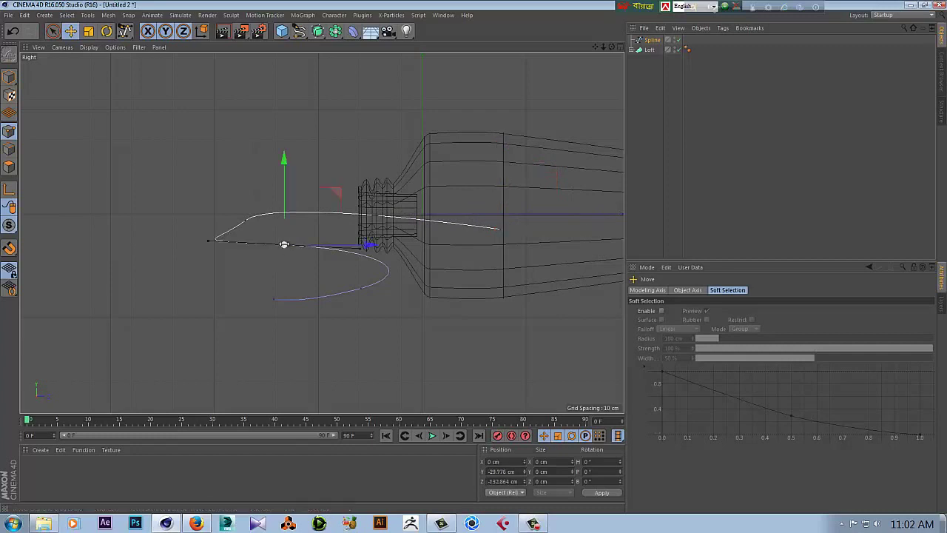
{"action": "left_click_drag", "start_coordinate": [286, 204], "coordinate": [284, 221]}
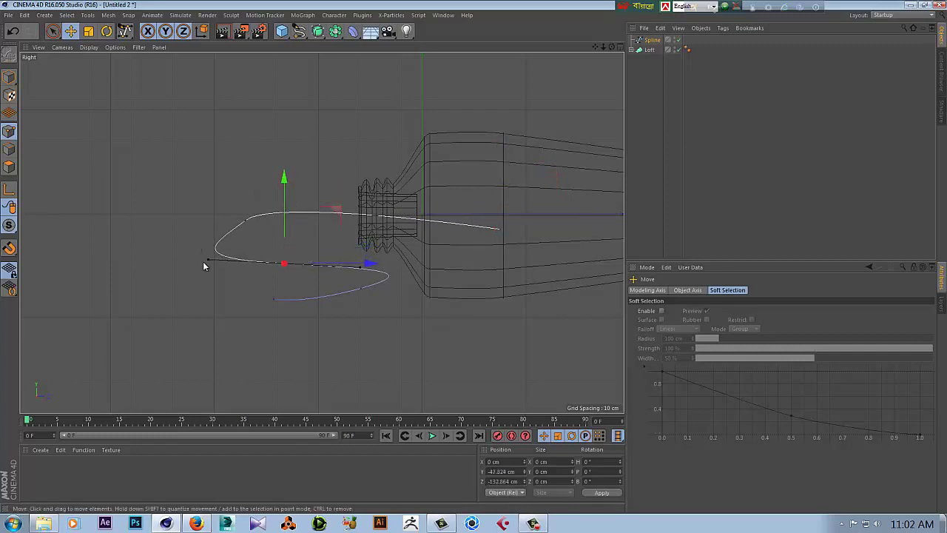
{"action": "left_click_drag", "start_coordinate": [207, 260], "coordinate": [260, 270]}
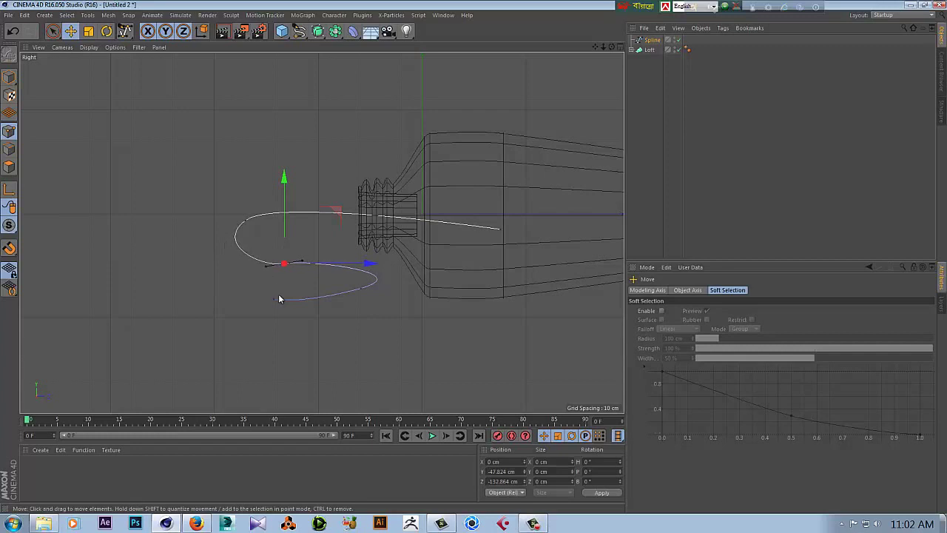
{"action": "left_click_drag", "start_coordinate": [285, 219], "coordinate": [285, 211]}
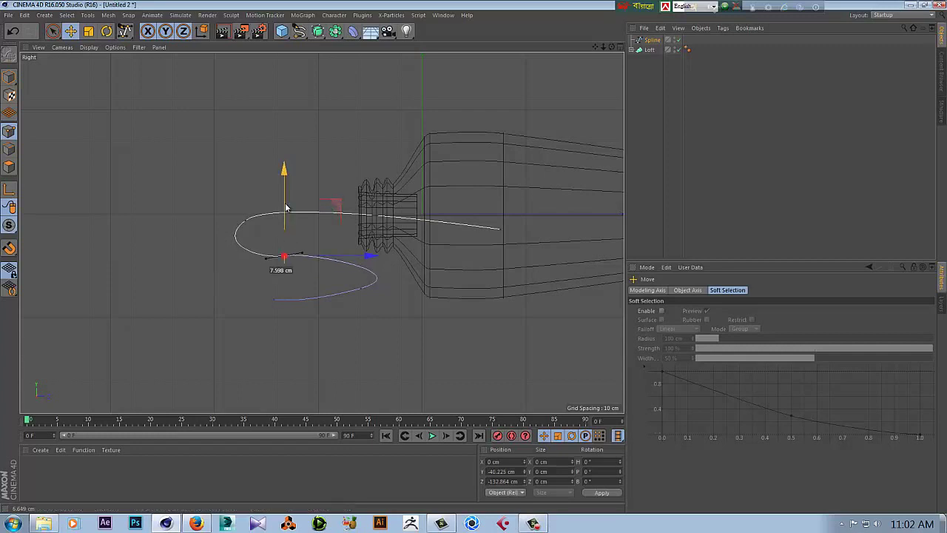
Widen the loop by lengthening its points' tangents, then raise the final point and flatten the lower curve
{"action": "left_click", "coordinate": [247, 222]}
{"action": "left_click_drag", "start_coordinate": [244, 162], "coordinate": [245, 158]}
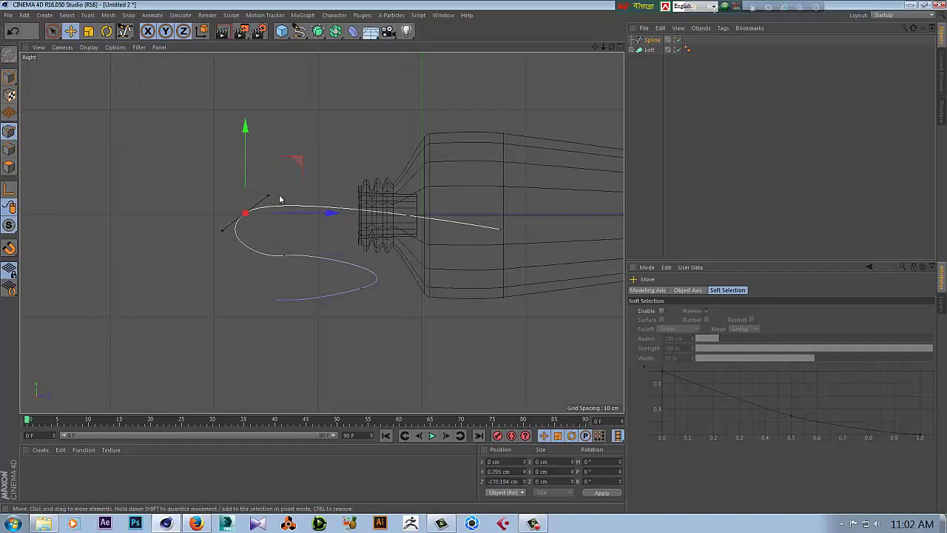
{"action": "left_click_drag", "start_coordinate": [280, 198], "coordinate": [315, 213]}
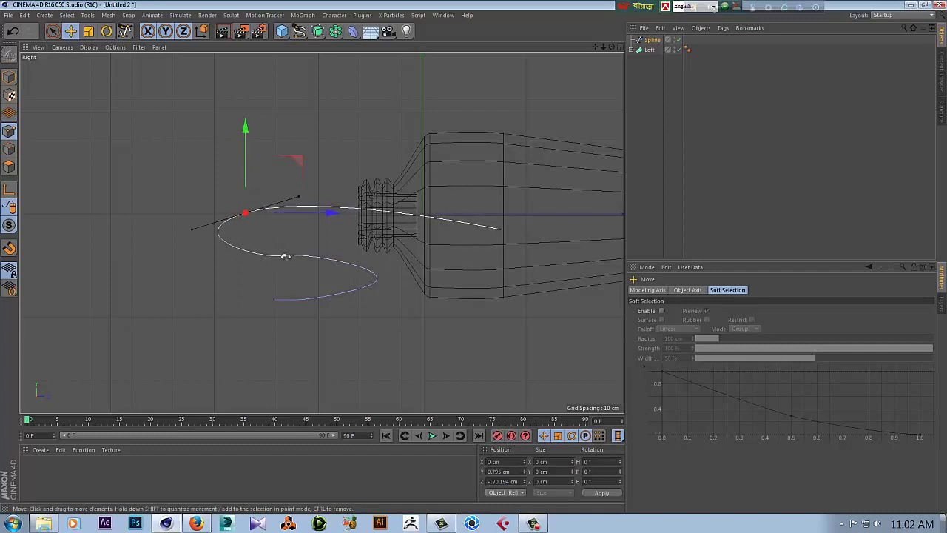
{"action": "left_click", "coordinate": [286, 257]}
{"action": "left_click_drag", "start_coordinate": [303, 256], "coordinate": [315, 259]}
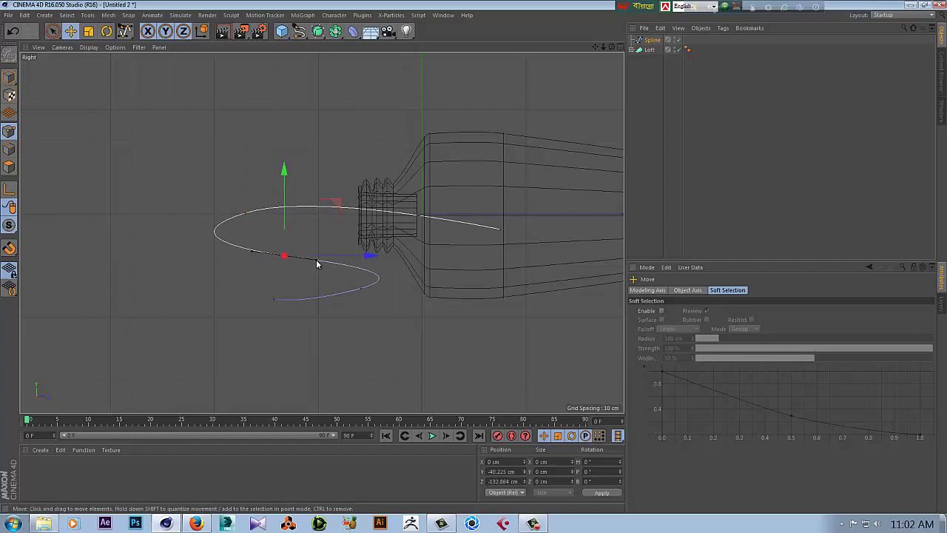
{"action": "left_click", "coordinate": [273, 297]}
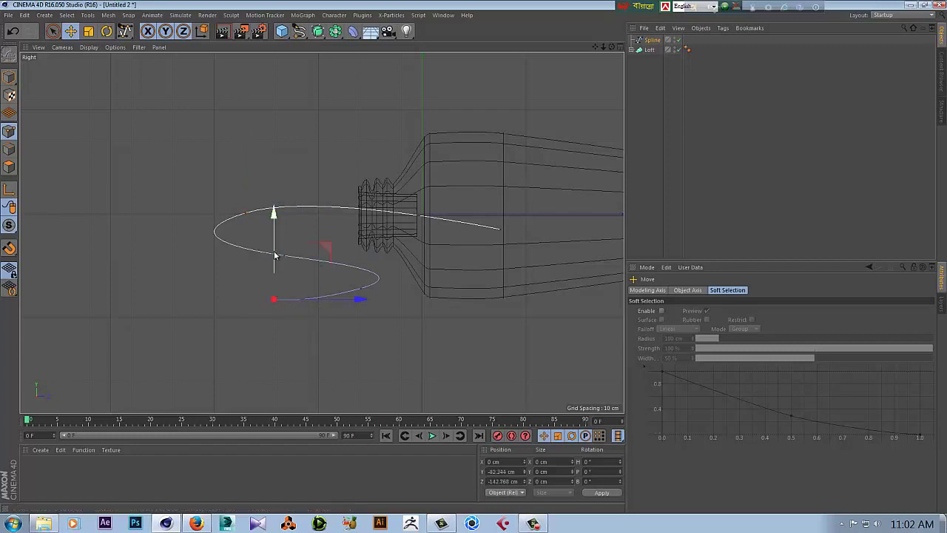
{"action": "left_click_drag", "start_coordinate": [275, 222], "coordinate": [274, 207]}
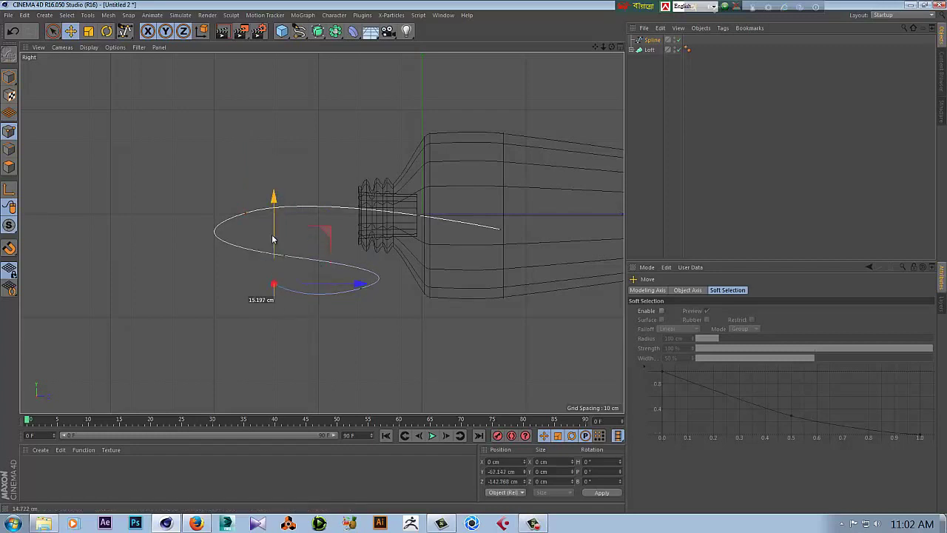
{"action": "left_click", "coordinate": [360, 292]}
{"action": "left_click_drag", "start_coordinate": [320, 305], "coordinate": [318, 296]}
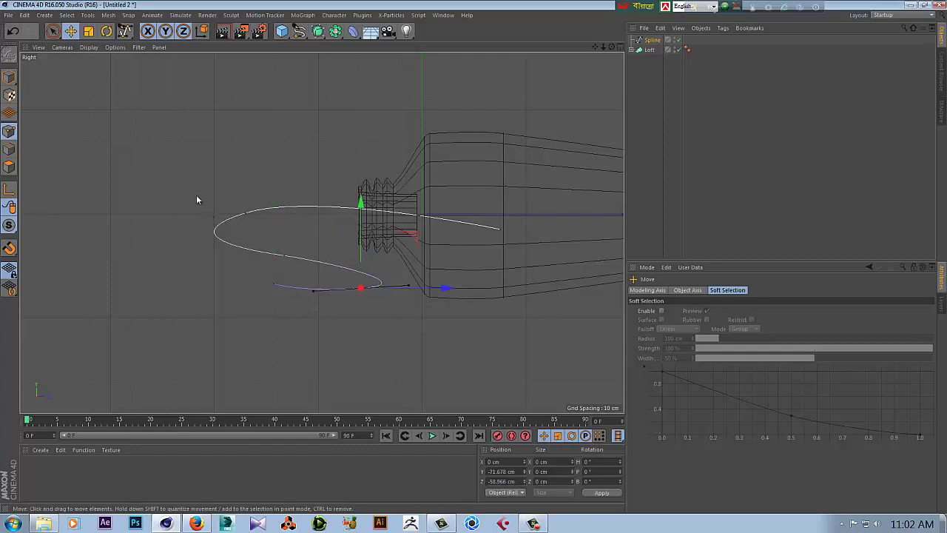
Return to object mode, orbit the maximised Perspective view, and inspect the Spline's Angle setting
{"action": "left_click", "coordinate": [9, 76]}
{"action": "middle_click", "coordinate": [209, 148]}
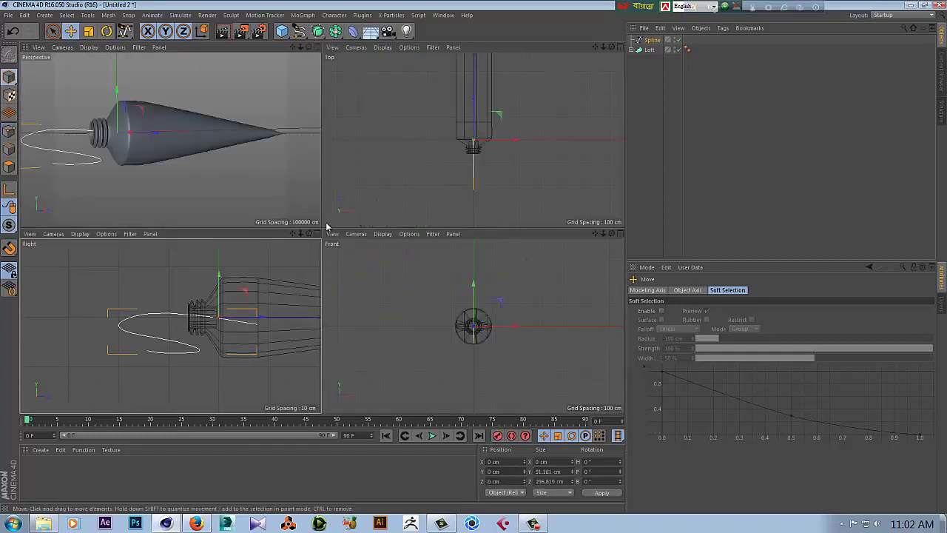
{"action": "middle_click", "coordinate": [214, 166]}
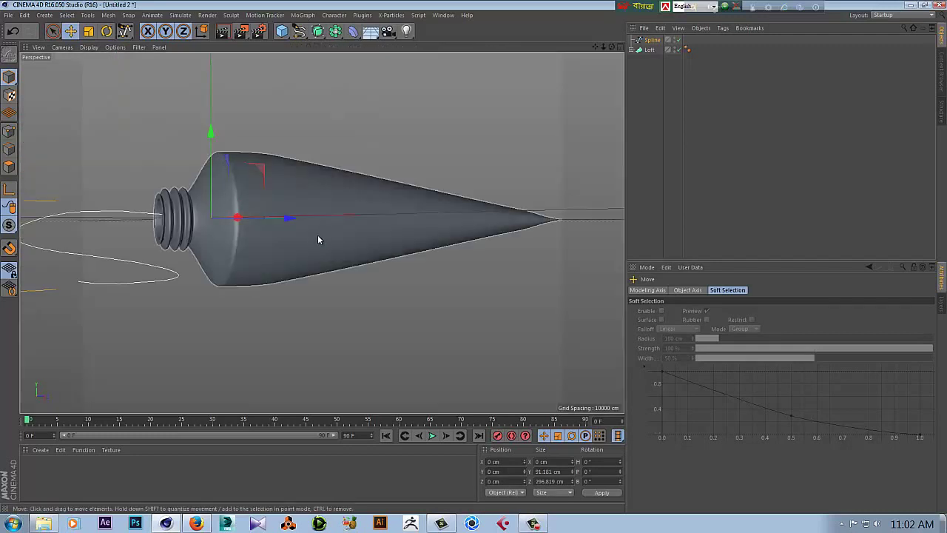
{"action": "mouse_move", "coordinate": [265, 234]}
{"action": "left_mouse_down", "text": "alt"}
{"action": "mouse_move", "coordinate": [343, 229]}
{"action": "mouse_move", "coordinate": [361, 237]}
{"action": "left_mouse_up", "text": "alt"}
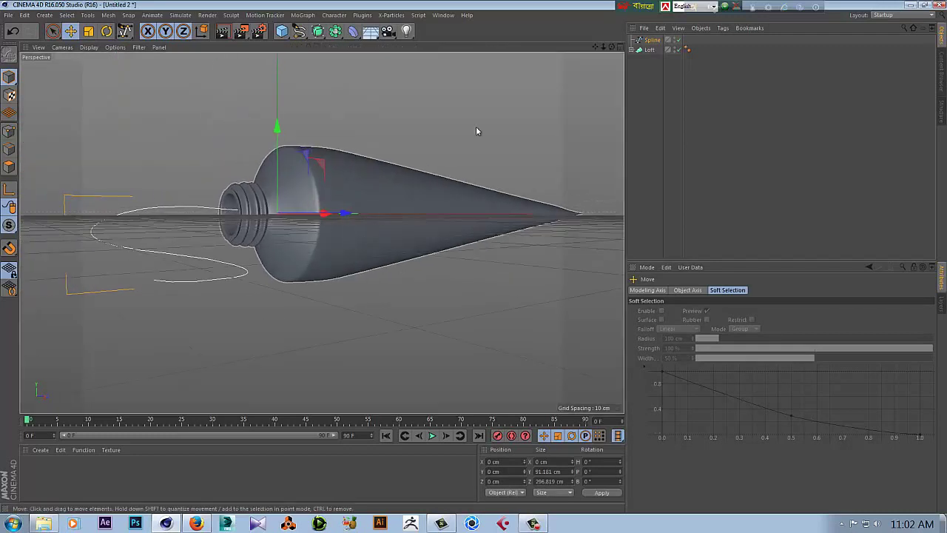
{"action": "left_click", "coordinate": [687, 291]}
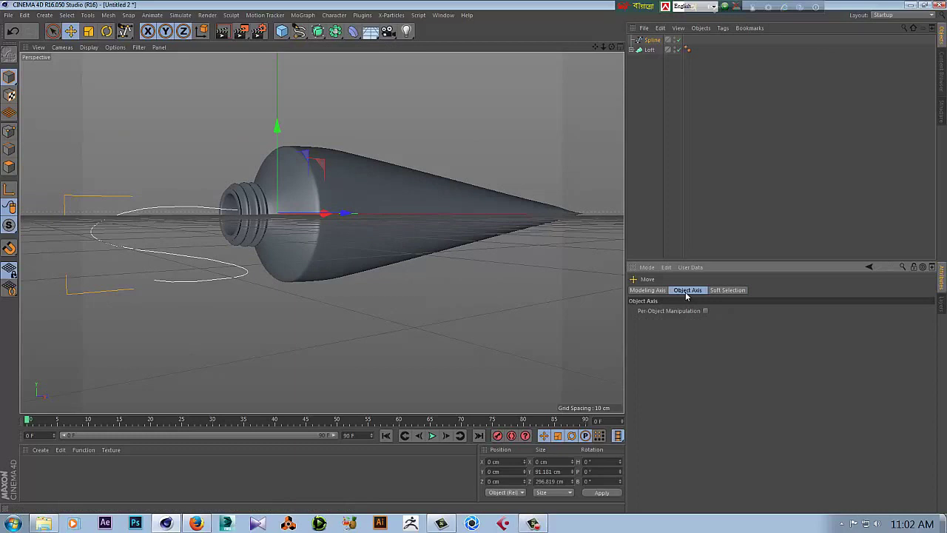
{"action": "left_click", "coordinate": [645, 291]}
{"action": "left_click", "coordinate": [652, 41]}
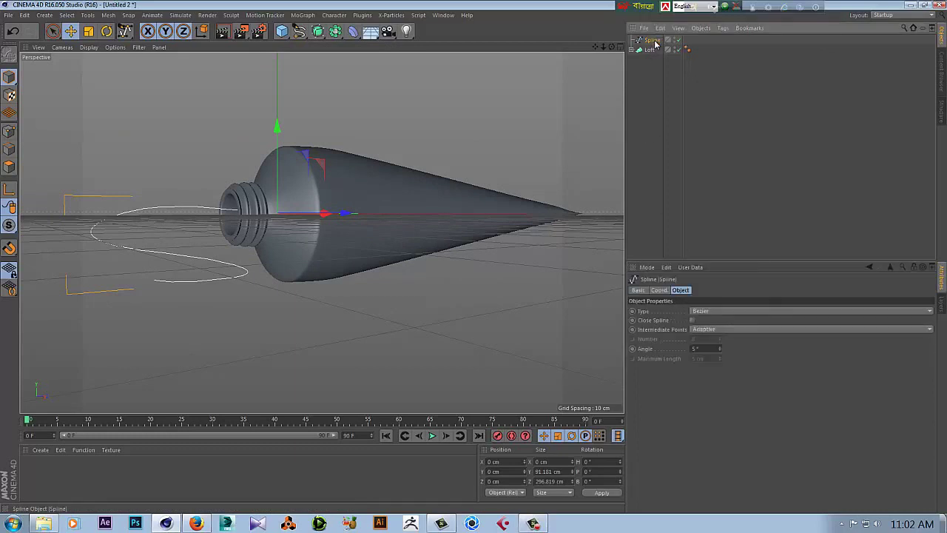
{"action": "left_click", "coordinate": [710, 346]}
{"action": "type", "text": "0"}
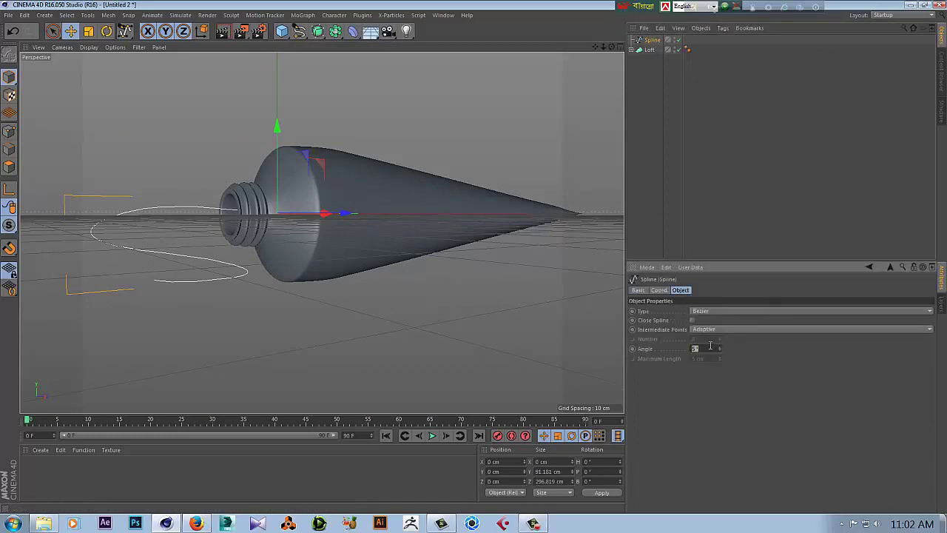
Add a Circle spline, move it along Z to about -46 cm, and shrink its radius to 22 cm
{"action": "left_click", "coordinate": [300, 35]}
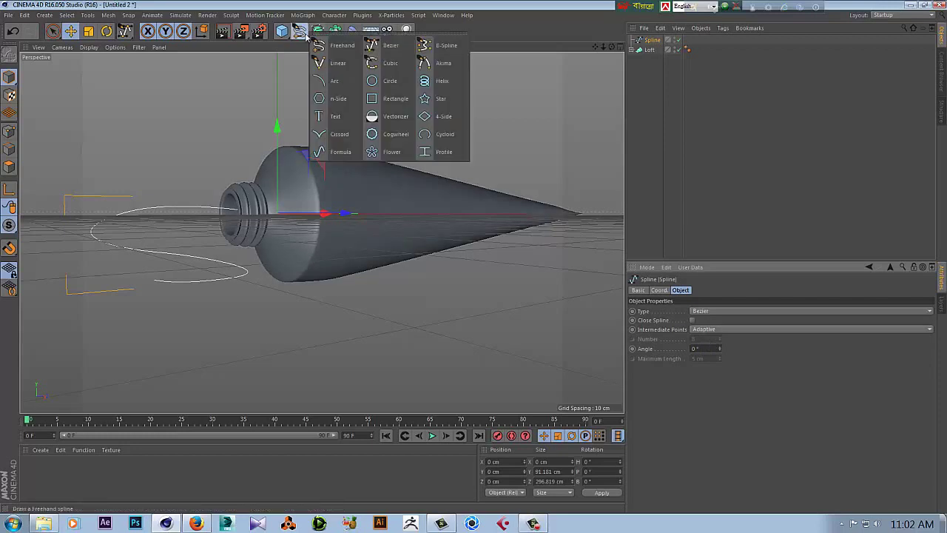
{"action": "left_click", "coordinate": [389, 81]}
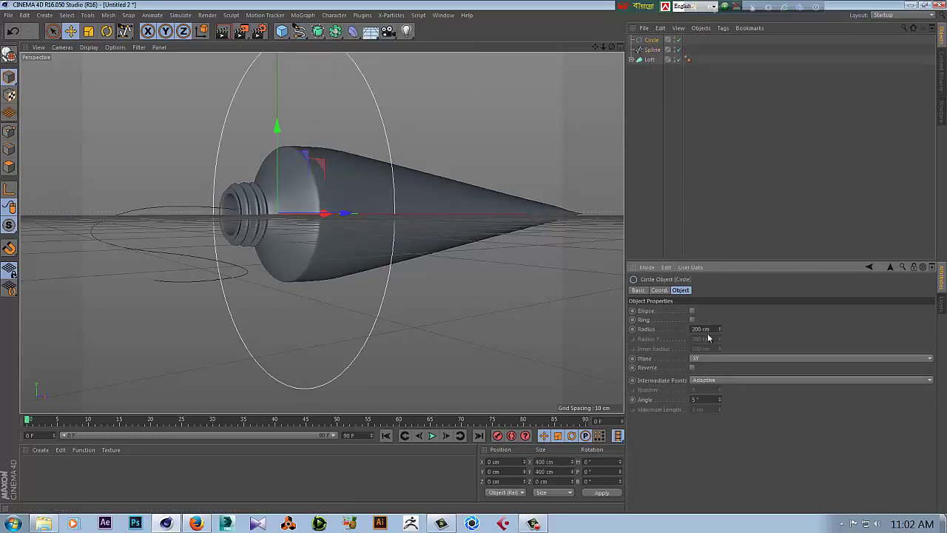
{"action": "left_click_drag", "start_coordinate": [720, 334], "coordinate": [720, 331]}
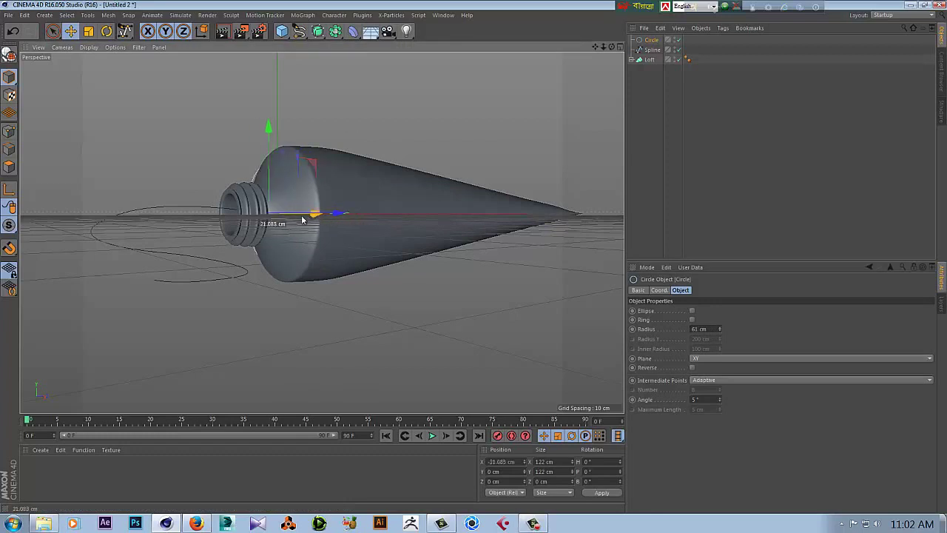
{"action": "left_click_drag", "start_coordinate": [324, 215], "coordinate": [269, 215]}
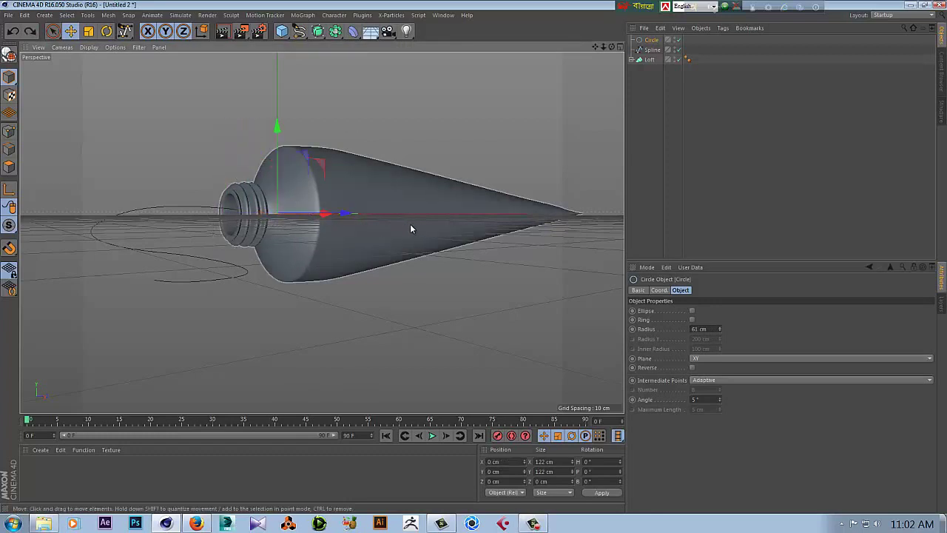
{"action": "key", "text": "ctrl+z"}
{"action": "left_click_drag", "start_coordinate": [412, 229], "coordinate": [290, 231], "text": "alt"}
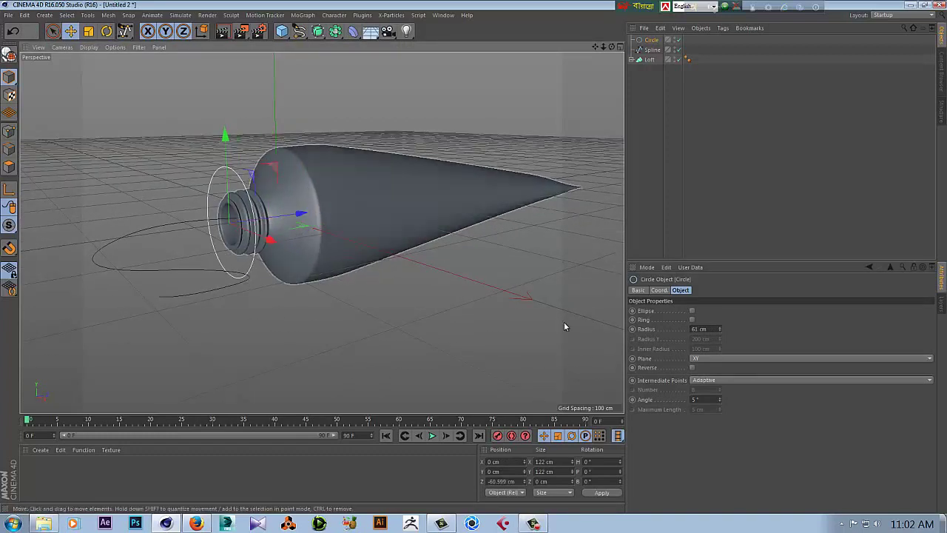
{"action": "left_click_drag", "start_coordinate": [720, 333], "coordinate": [720, 334]}
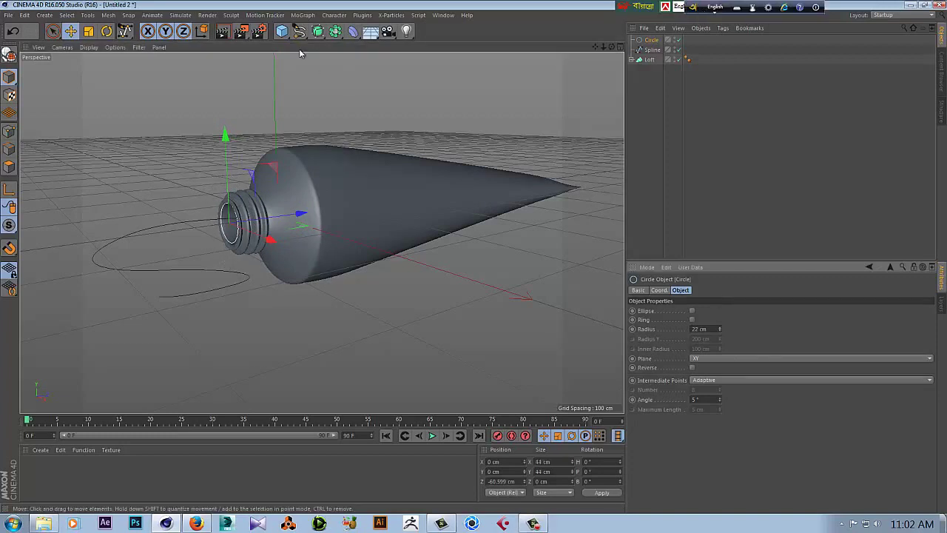
Add a Sweep and put the Circle and Spline inside it
{"action": "left_click", "coordinate": [317, 32]}
{"action": "left_click", "coordinate": [355, 80]}
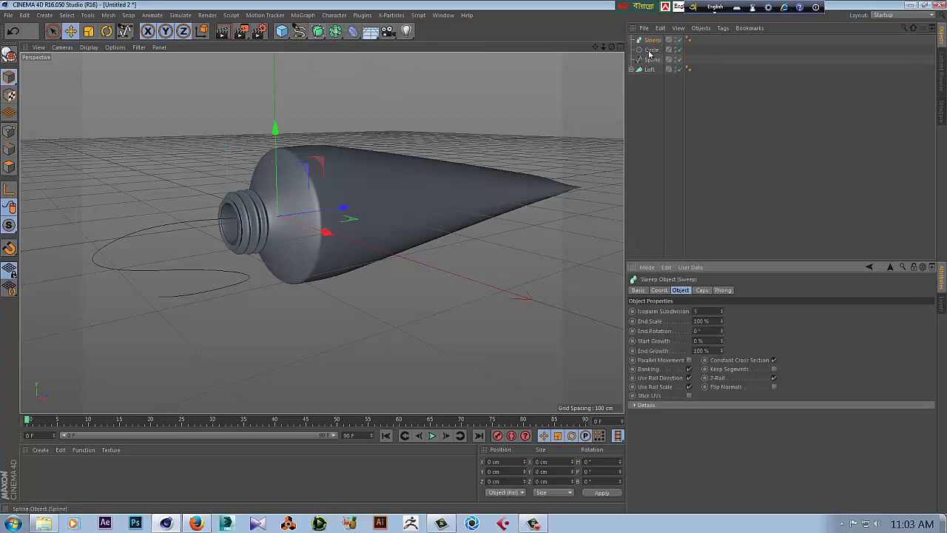
{"action": "left_click", "coordinate": [651, 49]}
{"action": "left_click", "coordinate": [648, 59], "text": "ctrl"}
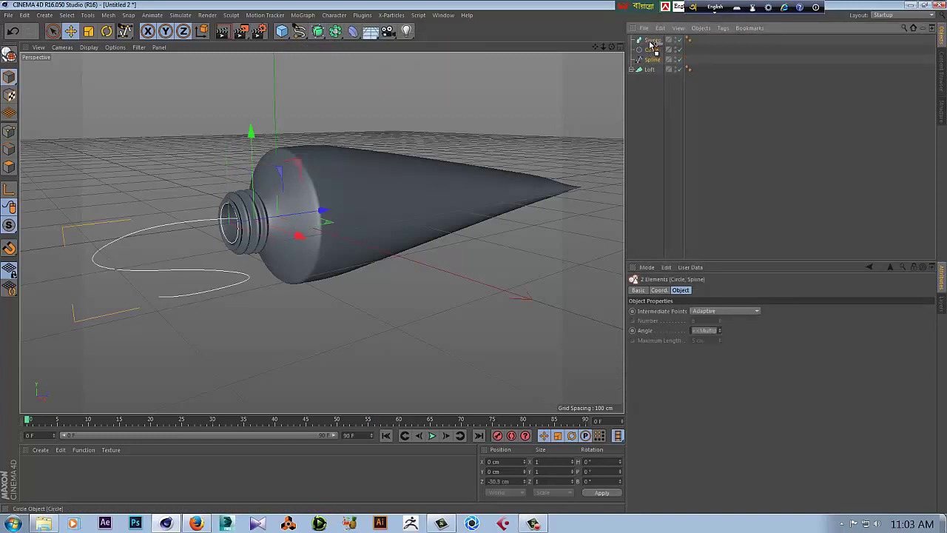
{"action": "left_click_drag", "start_coordinate": [651, 46], "coordinate": [651, 41]}
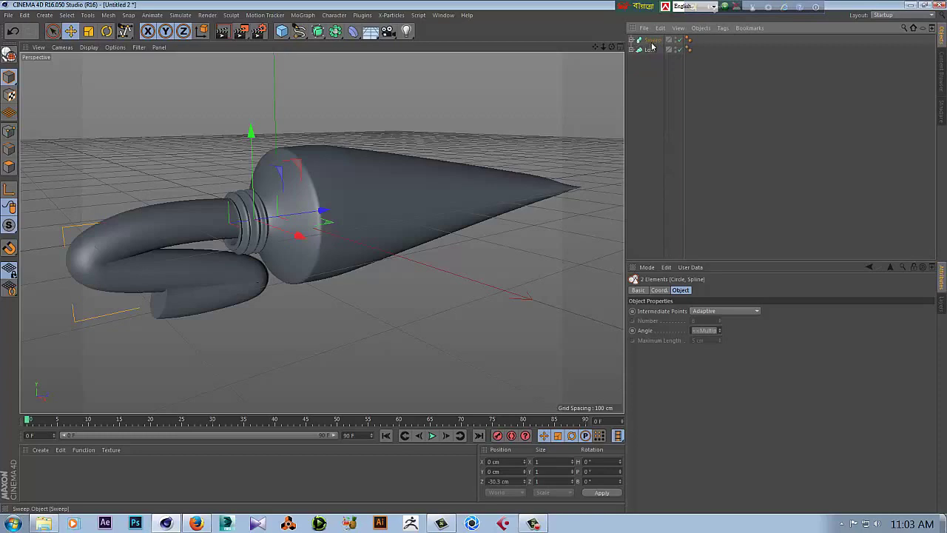
{"action": "left_click", "coordinate": [651, 40]}
{"action": "mouse_move", "coordinate": [296, 222]}
{"action": "left_mouse_down", "text": "alt"}
{"action": "mouse_move", "coordinate": [319, 255]}
{"action": "mouse_move", "coordinate": [429, 231]}
{"action": "left_mouse_up", "text": "alt"}
{"action": "left_click", "coordinate": [631, 40]}
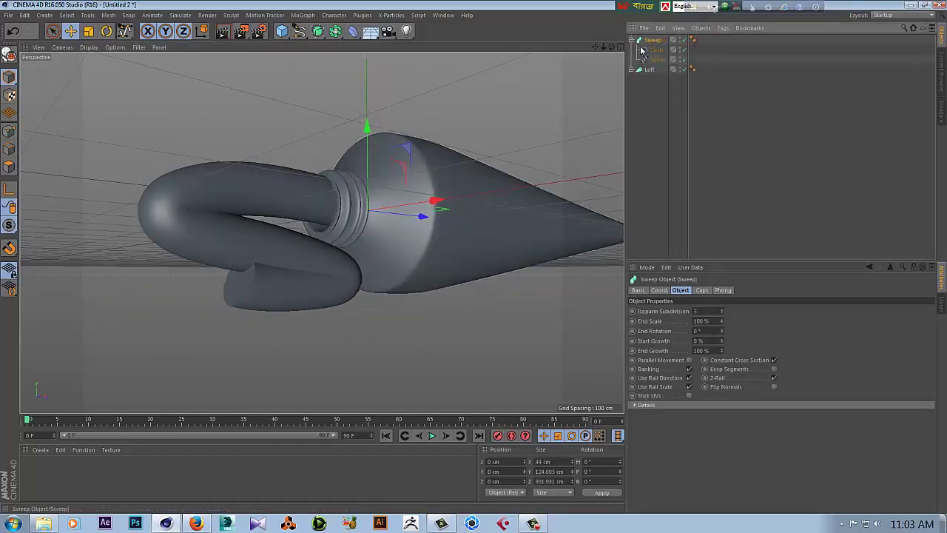
{"action": "left_click", "coordinate": [656, 59]}
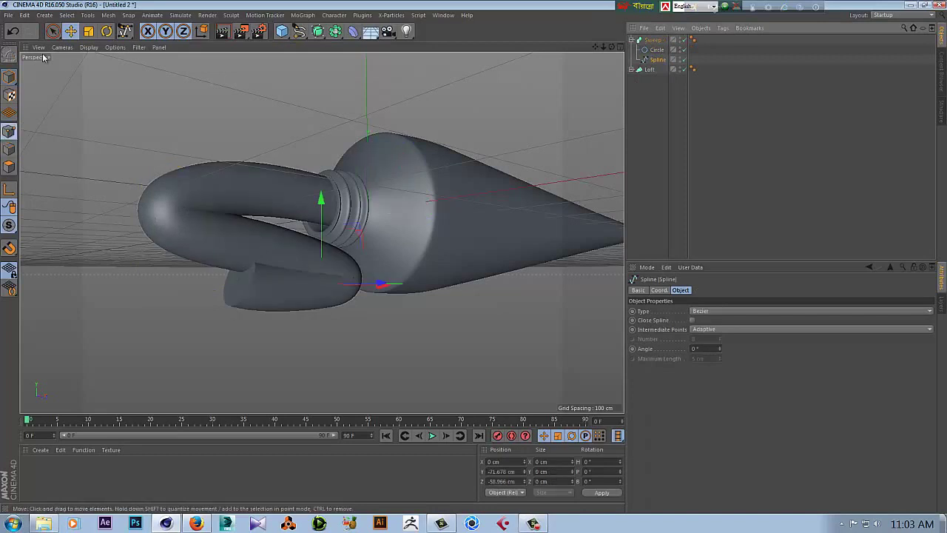
Rectangle-select spline points near the neck and loops, nudging them down, up and outward along X
{"action": "left_click_drag", "start_coordinate": [53, 30], "coordinate": [81, 62]}
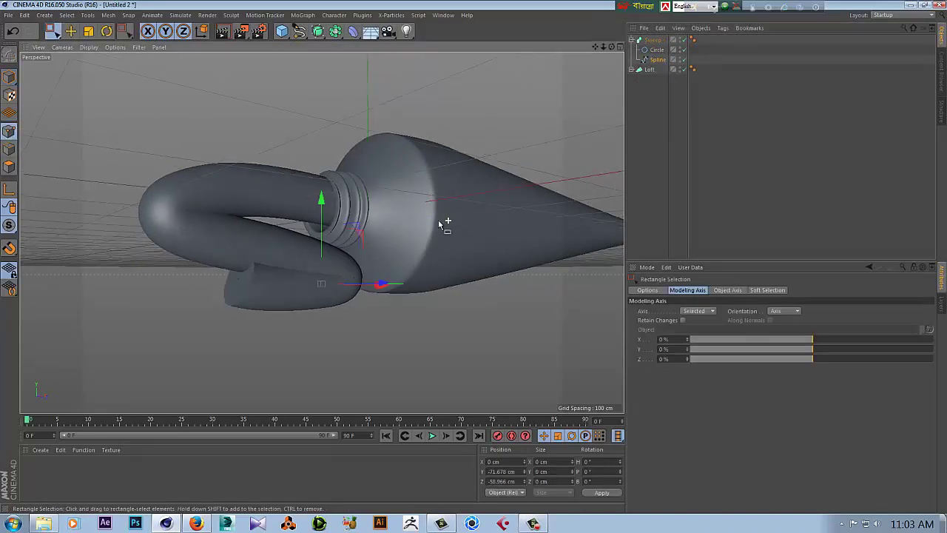
{"action": "left_click_drag", "start_coordinate": [442, 224], "coordinate": [412, 173], "text": "alt"}
{"action": "left_click_drag", "start_coordinate": [377, 114], "coordinate": [465, 286]}
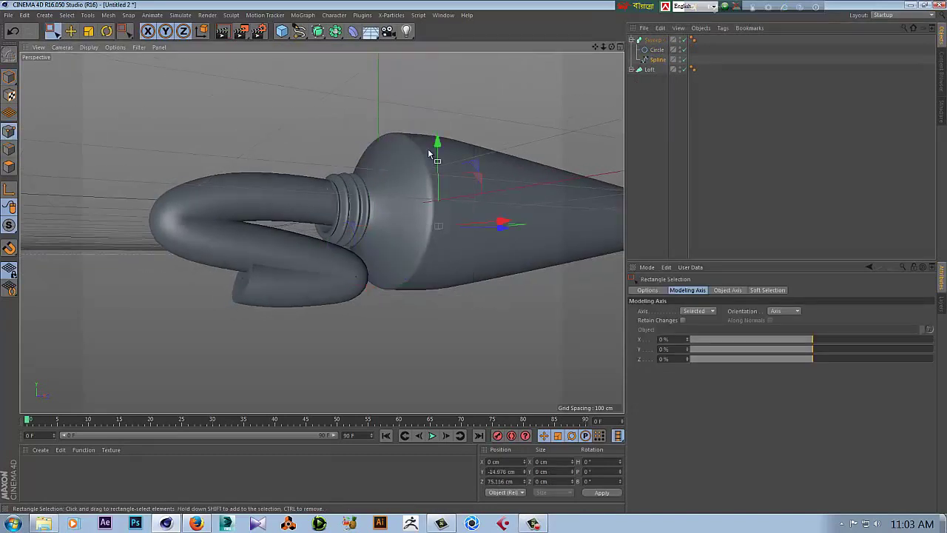
{"action": "left_click_drag", "start_coordinate": [437, 146], "coordinate": [438, 155]}
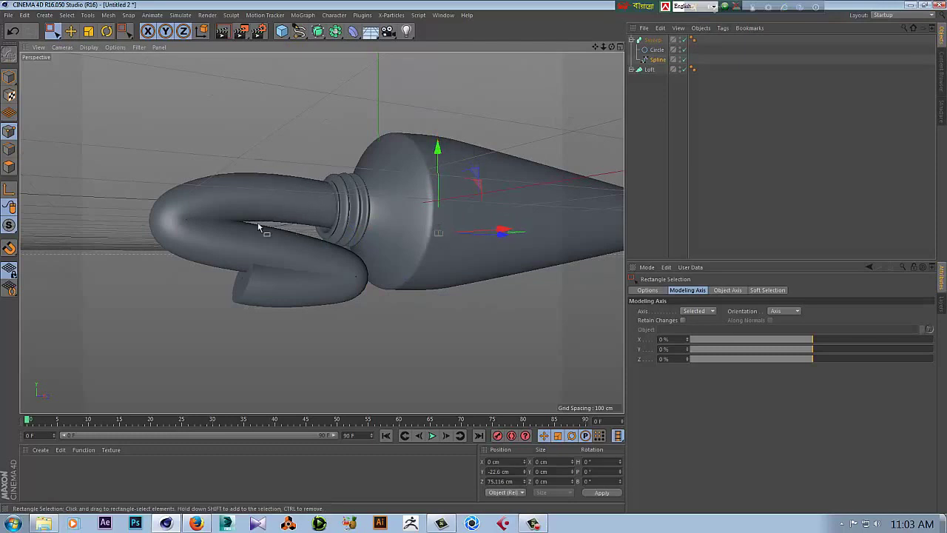
{"action": "left_click_drag", "start_coordinate": [147, 156], "coordinate": [236, 261]}
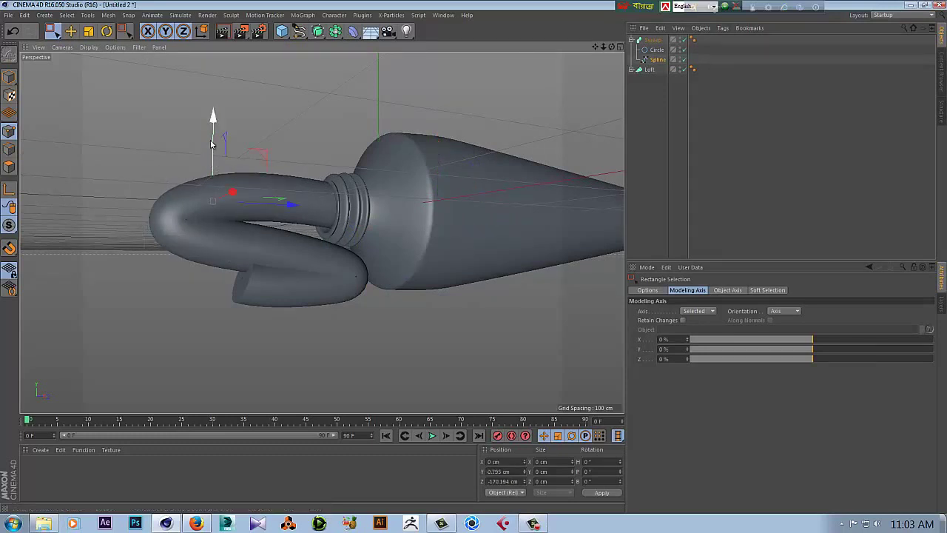
{"action": "left_click_drag", "start_coordinate": [213, 157], "coordinate": [214, 151]}
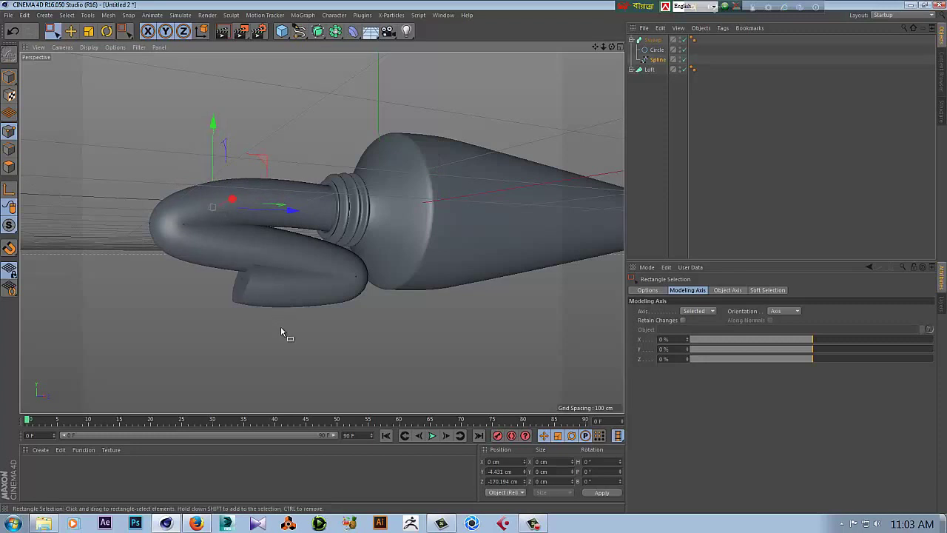
{"action": "left_click_drag", "start_coordinate": [278, 343], "coordinate": [228, 256]}
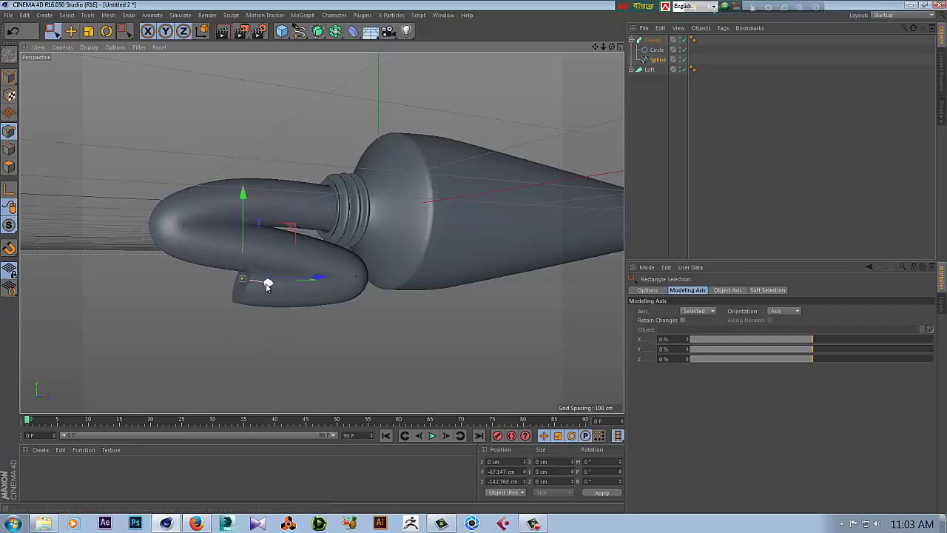
{"action": "left_click_drag", "start_coordinate": [267, 282], "coordinate": [314, 296]}
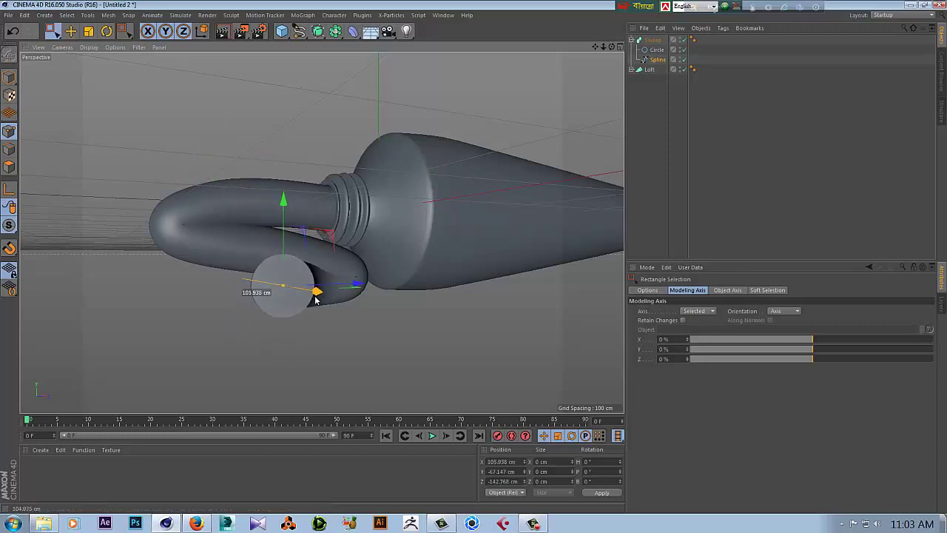
{"action": "left_click_drag", "start_coordinate": [230, 303], "coordinate": [248, 321], "text": "alt"}
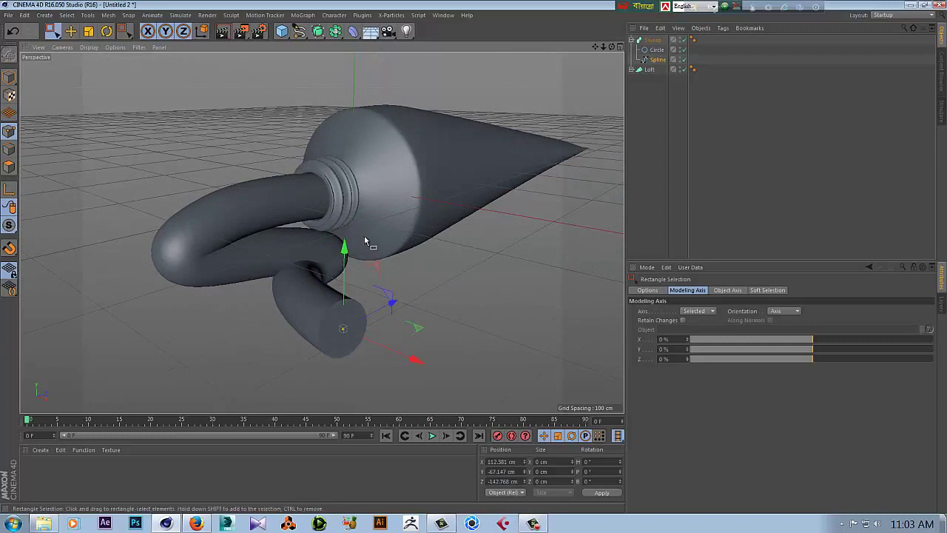
Shift the lower loop along X, pull the upper loop forward along Z, and rotate the lower loop's tail
{"action": "left_click_drag", "start_coordinate": [364, 235], "coordinate": [244, 296]}
{"action": "mouse_move", "coordinate": [338, 281]}
{"action": "left_mouse_down"}
{"action": "mouse_move", "coordinate": [355, 297]}
{"action": "mouse_move", "coordinate": [275, 359]}
{"action": "left_mouse_up"}
{"action": "left_click_drag", "start_coordinate": [377, 341], "coordinate": [392, 354]}
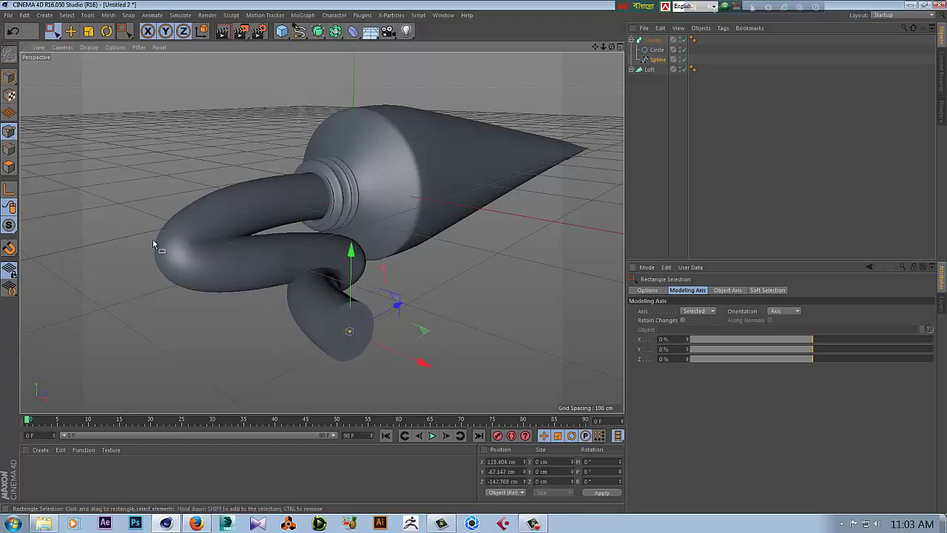
{"action": "left_click_drag", "start_coordinate": [120, 197], "coordinate": [235, 316]}
{"action": "left_click_drag", "start_coordinate": [260, 234], "coordinate": [327, 198]}
{"action": "left_click_drag", "start_coordinate": [270, 123], "coordinate": [270, 145]}
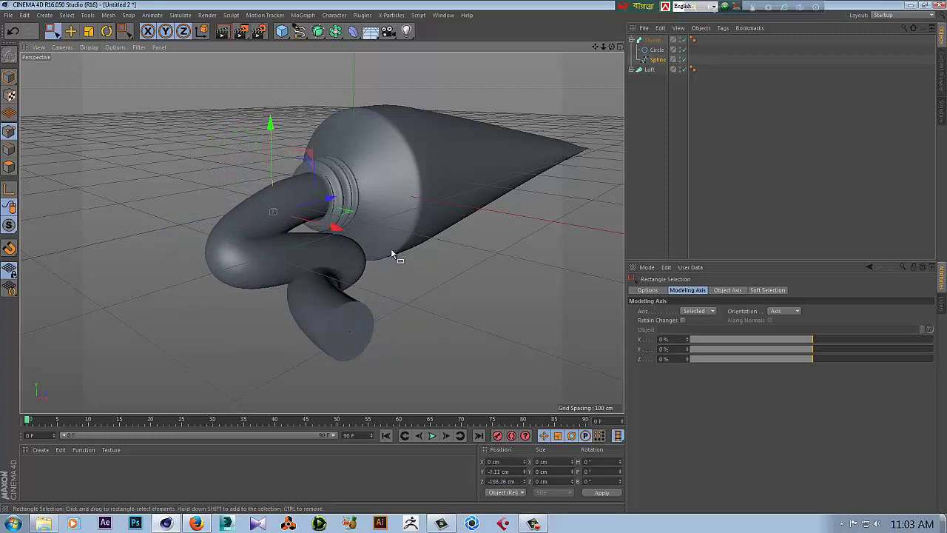
{"action": "mouse_move", "coordinate": [386, 247]}
{"action": "left_mouse_down"}
{"action": "mouse_move", "coordinate": [294, 282]}
{"action": "mouse_move", "coordinate": [319, 292]}
{"action": "left_mouse_up"}
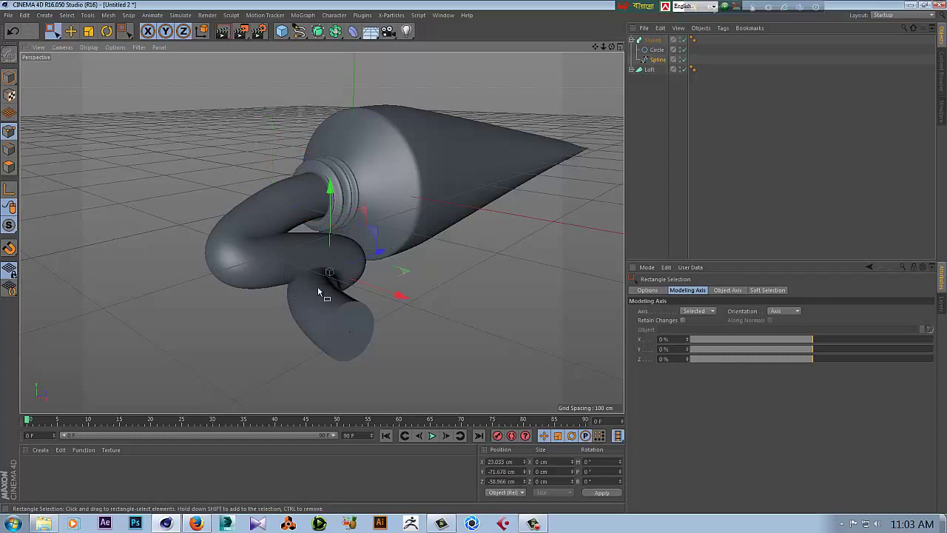
{"action": "left_click", "coordinate": [107, 30]}
{"action": "left_click_drag", "start_coordinate": [300, 253], "coordinate": [395, 312]}
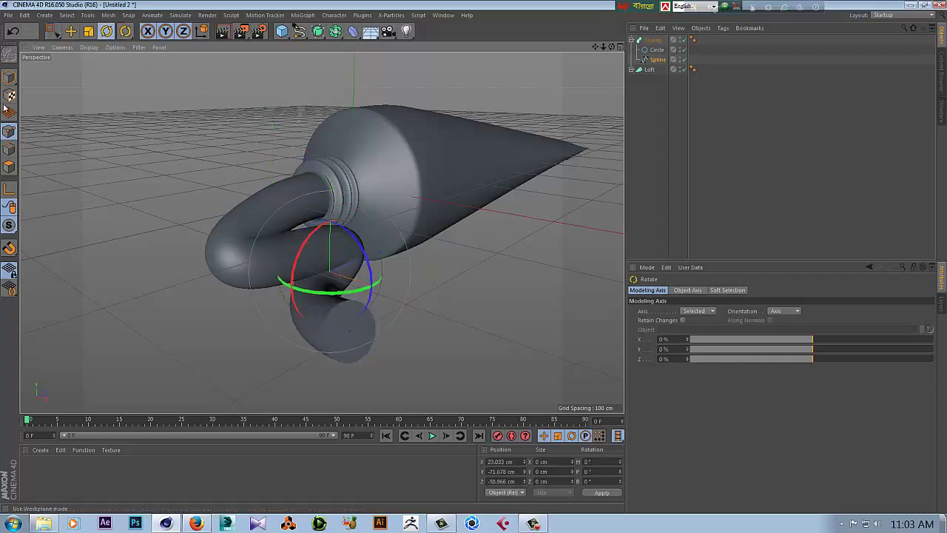
{"action": "left_click", "coordinate": [71, 32]}
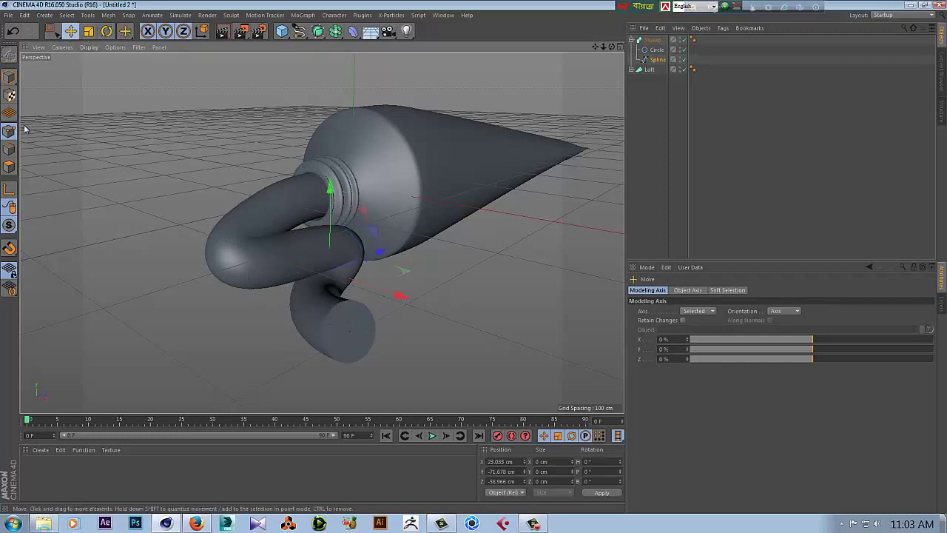
{"action": "left_click", "coordinate": [661, 42]}
Taper the sweep's end to a point using its Scale curve
{"action": "left_click", "coordinate": [634, 405]}
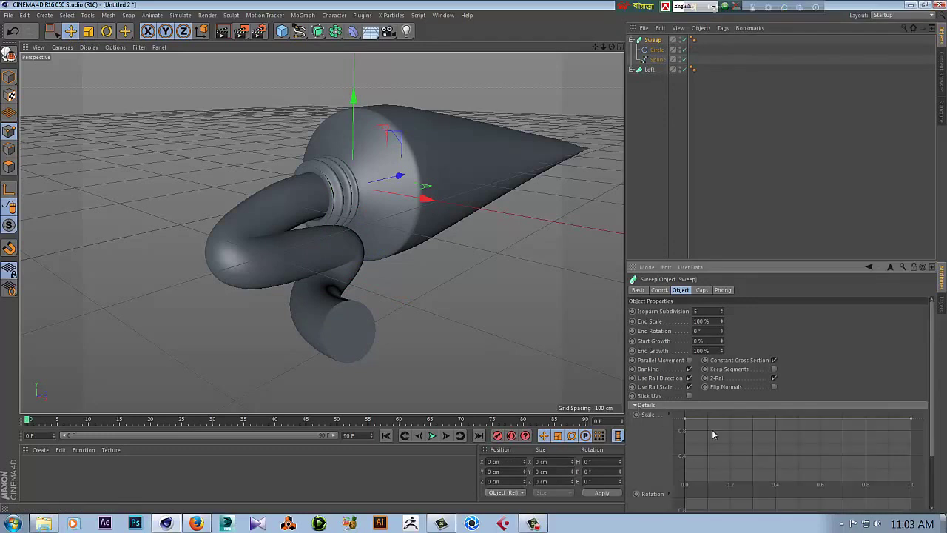
{"action": "left_click", "coordinate": [838, 419], "text": "ctrl"}
{"action": "left_click_drag", "start_coordinate": [912, 420], "coordinate": [917, 483]}
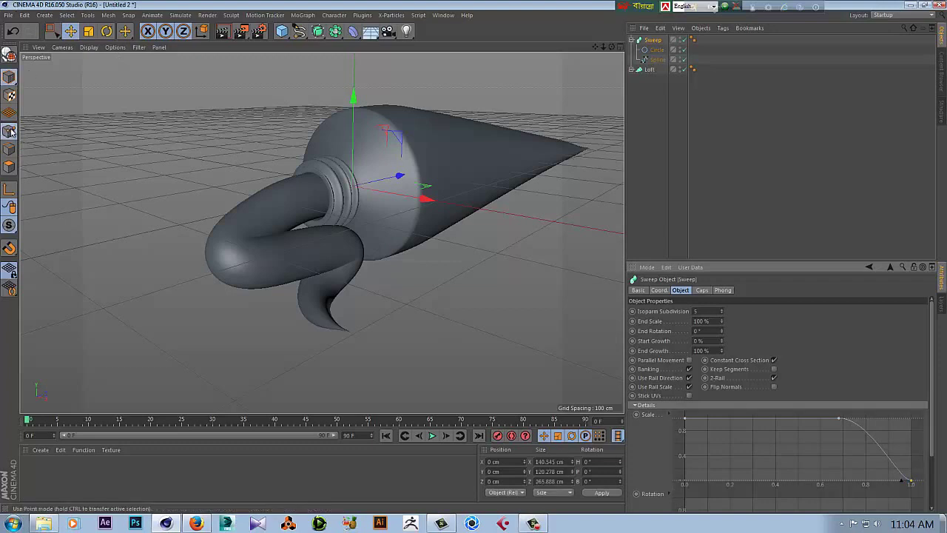
Select the Spline's tail-tip point and lift it to reshape the curl
{"action": "key", "text": "0"}
{"action": "left_click_drag", "start_coordinate": [393, 290], "coordinate": [405, 279], "text": "alt"}
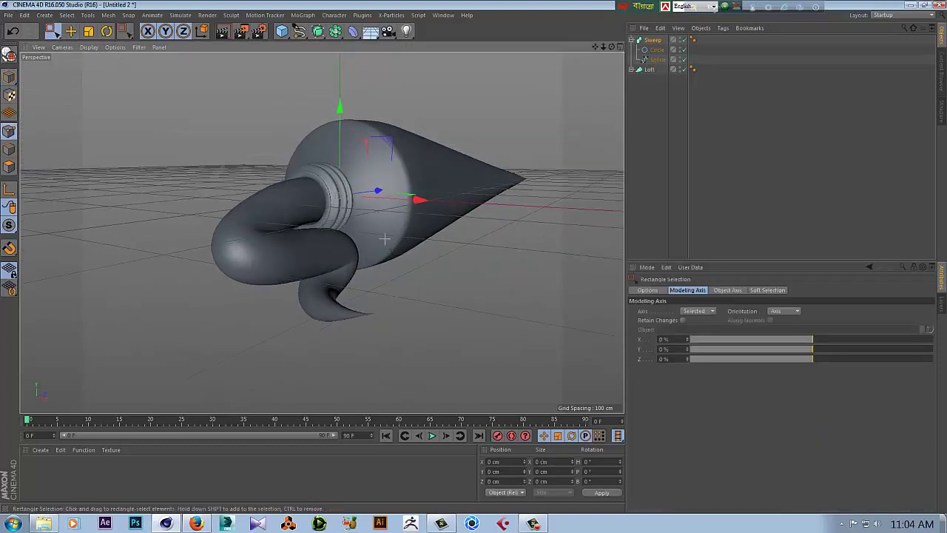
{"action": "left_click_drag", "start_coordinate": [385, 238], "coordinate": [277, 346]}
{"action": "left_click", "coordinate": [656, 59]}
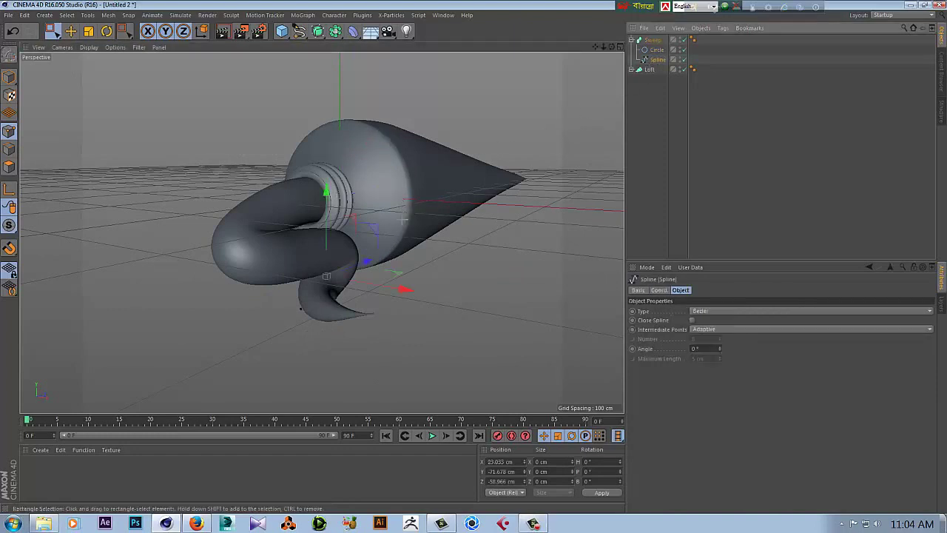
{"action": "left_click_drag", "start_coordinate": [401, 220], "coordinate": [304, 340]}
{"action": "mouse_move", "coordinate": [360, 316]}
{"action": "left_mouse_down"}
{"action": "mouse_move", "coordinate": [428, 305]}
{"action": "mouse_move", "coordinate": [439, 313]}
{"action": "left_mouse_up"}
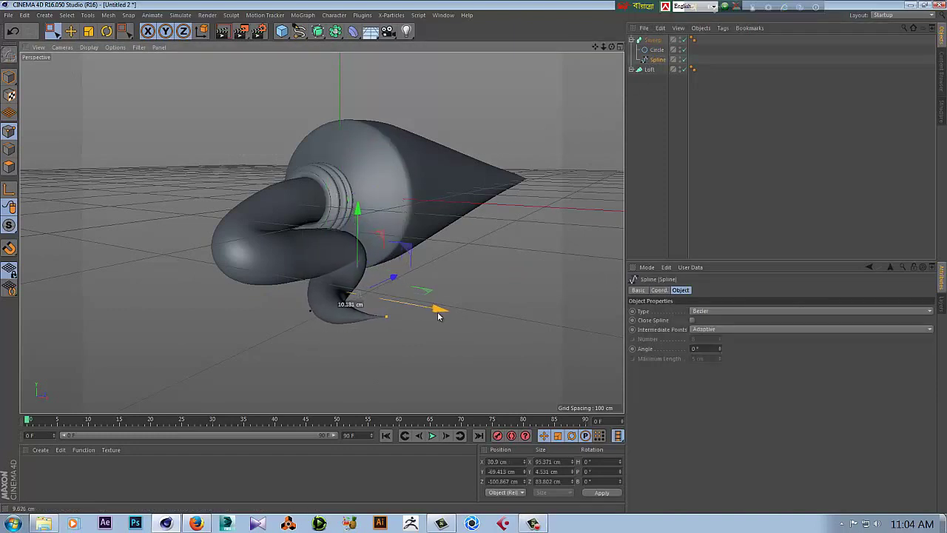
{"action": "left_click", "coordinate": [391, 316]}
{"action": "left_click_drag", "start_coordinate": [391, 316], "coordinate": [392, 299]}
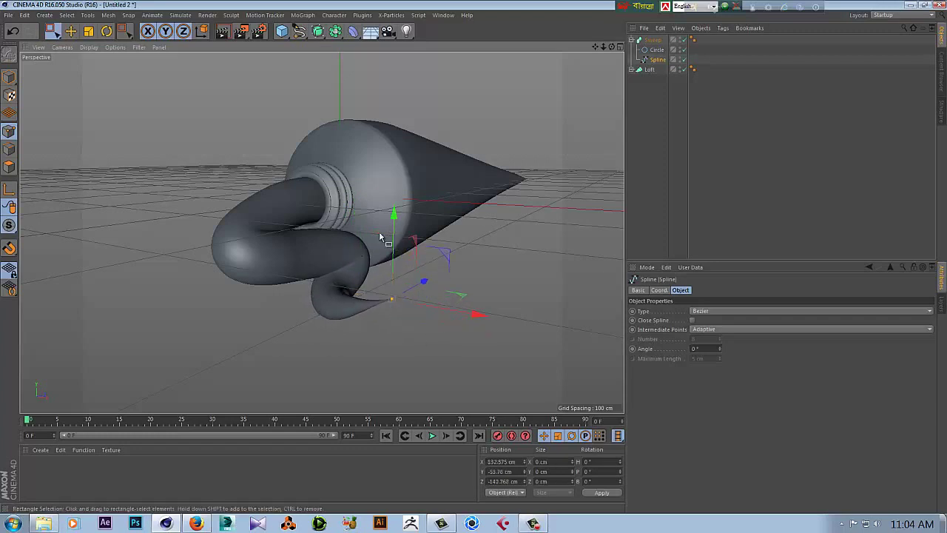
Rotate the tail spline points about -34 degrees and view the model from a new angle
{"action": "left_click_drag", "start_coordinate": [381, 222], "coordinate": [286, 332]}
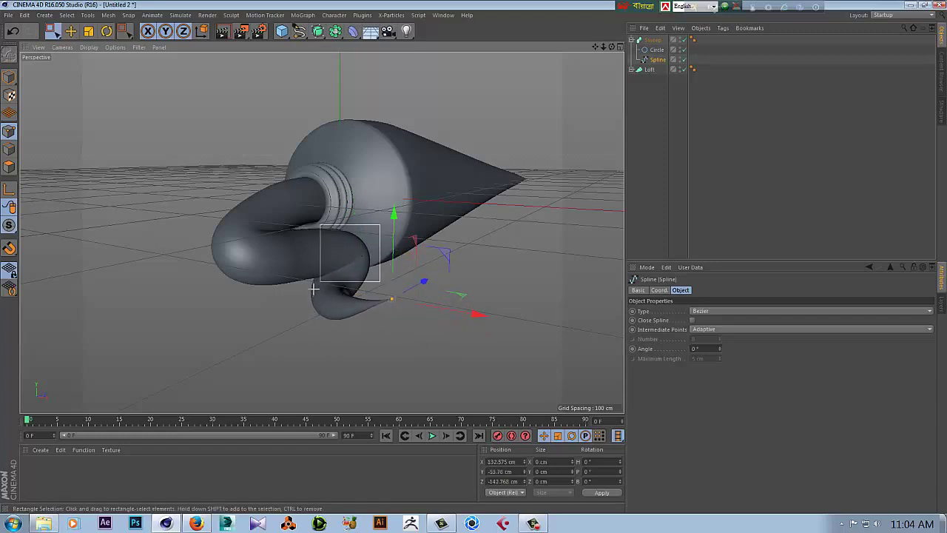
{"action": "left_click", "coordinate": [106, 31]}
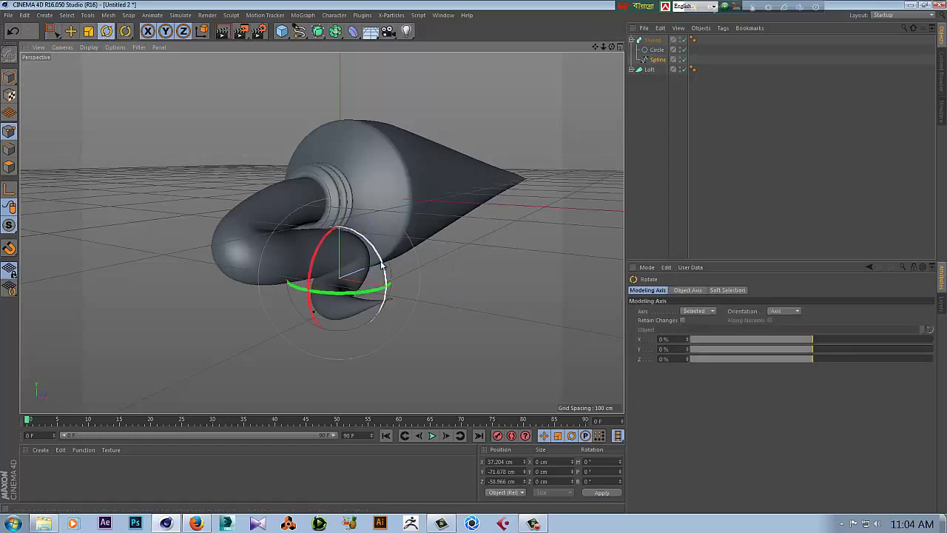
{"action": "left_click_drag", "start_coordinate": [382, 265], "coordinate": [375, 211]}
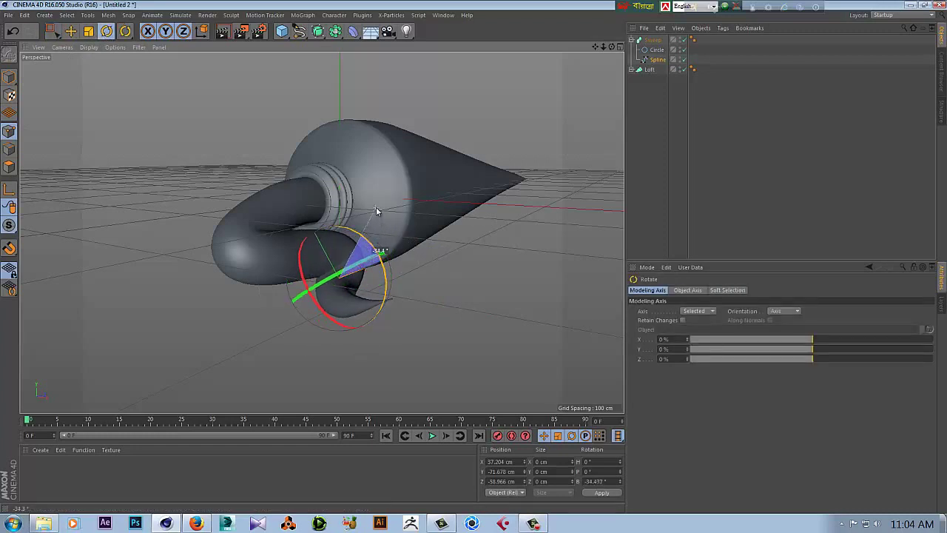
{"action": "left_click", "coordinate": [70, 31]}
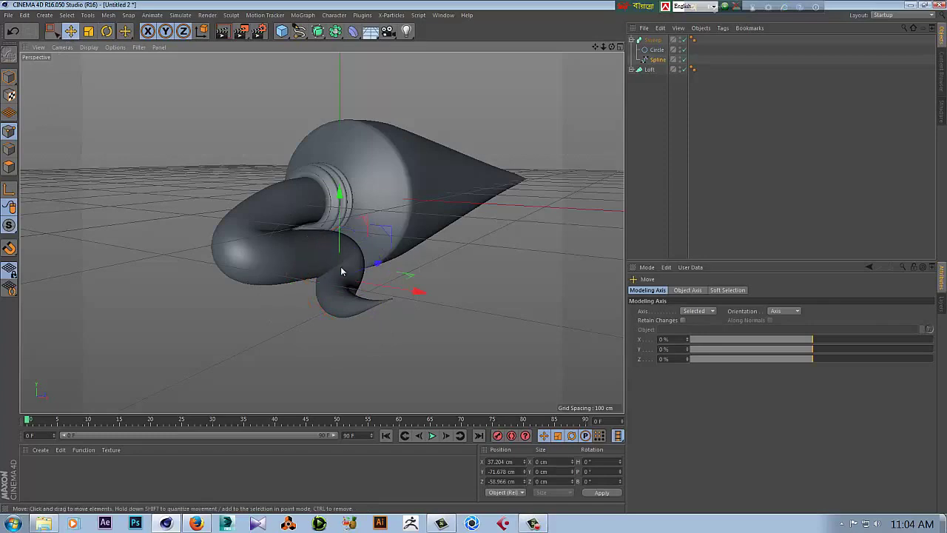
{"action": "mouse_move", "coordinate": [340, 272]}
{"action": "left_mouse_down", "text": "alt"}
{"action": "mouse_move", "coordinate": [391, 311]}
{"action": "mouse_move", "coordinate": [450, 307]}
{"action": "mouse_move", "coordinate": [372, 313]}
{"action": "mouse_move", "coordinate": [352, 307]}
{"action": "mouse_move", "coordinate": [461, 285]}
{"action": "mouse_move", "coordinate": [359, 286]}
{"action": "left_mouse_up", "text": "alt"}
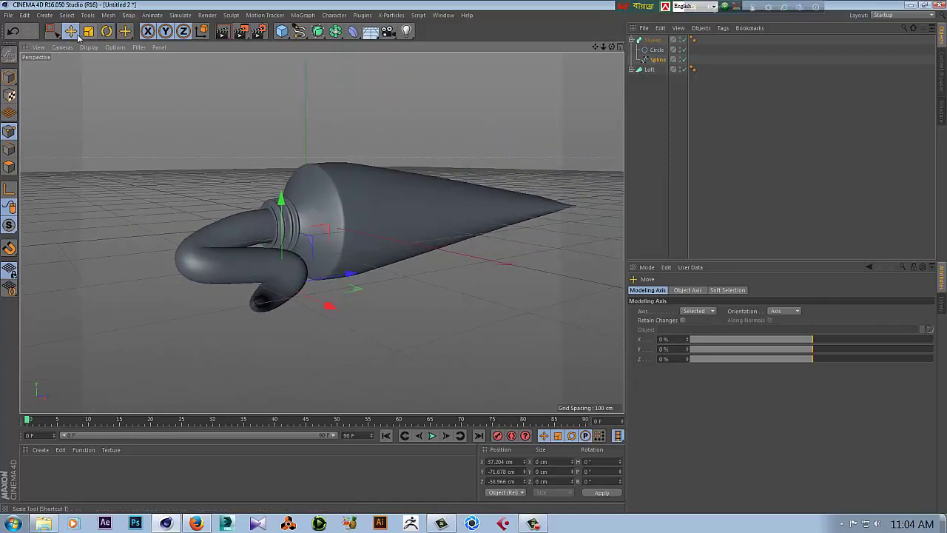
{"action": "left_click", "coordinate": [162, 106]}
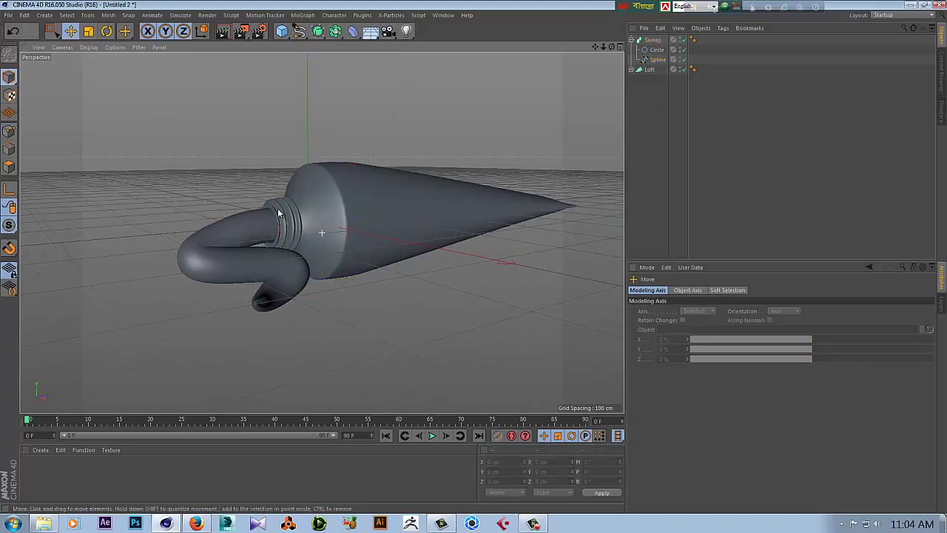
Select the Loft tube body and maximise the side view
{"action": "middle_click", "coordinate": [274, 155]}
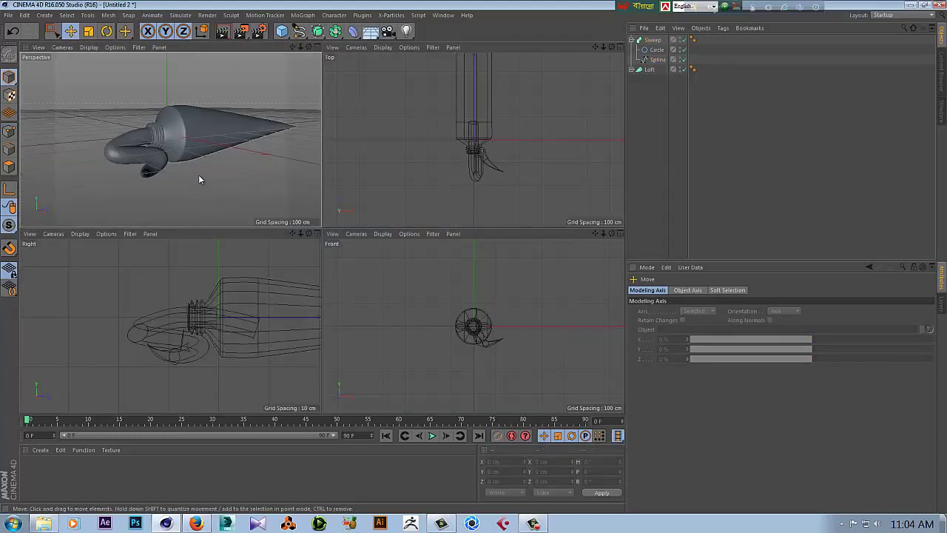
{"action": "scroll", "coordinate": [237, 331], "scroll_direction": "up", "scroll_amount": 2}
{"action": "scroll", "coordinate": [249, 319], "scroll_direction": "up", "scroll_amount": 1}
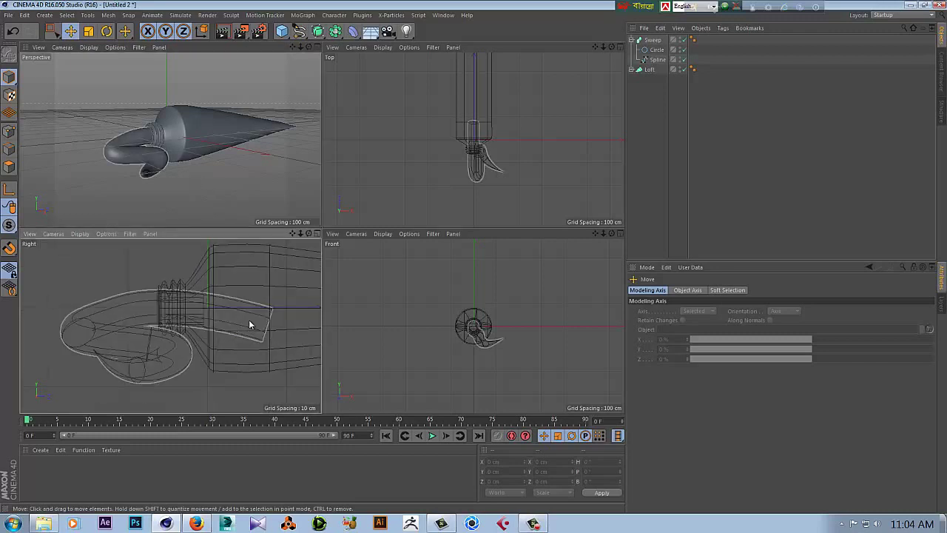
{"action": "left_click", "coordinate": [208, 130]}
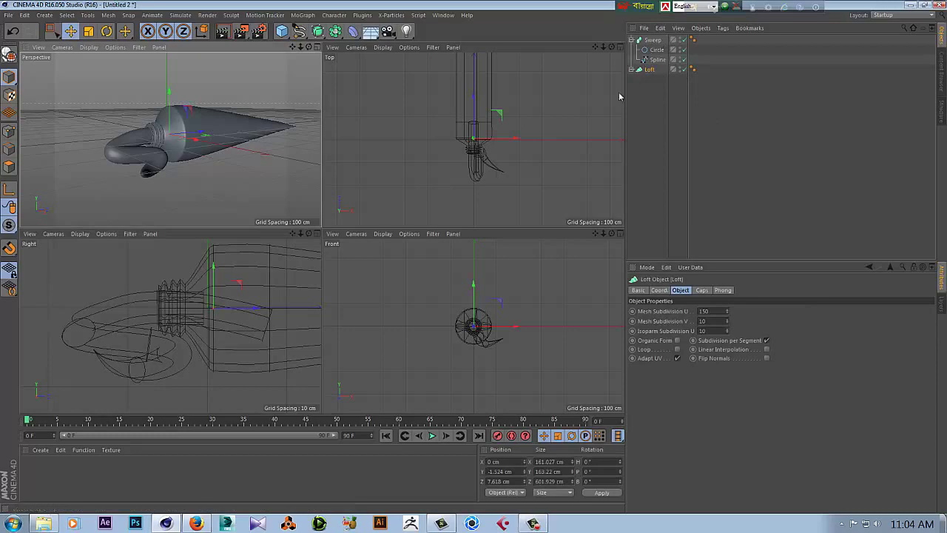
{"action": "middle_click", "coordinate": [212, 266]}
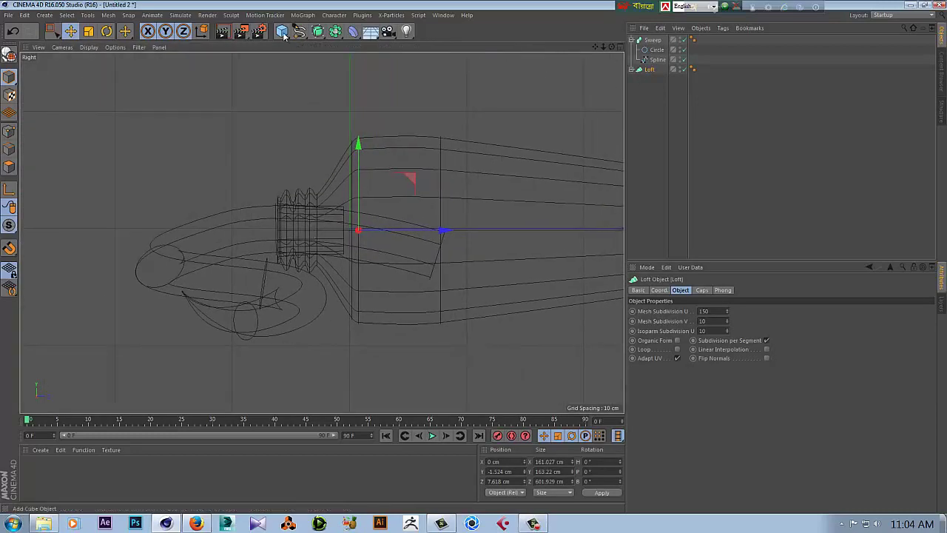
Add a Cylinder, slide it along Z to -48.402 cm over the neck, and reduce its height to 141 cm
{"action": "mouse_move", "coordinate": [282, 31]}
{"action": "left_mouse_down"}
{"action": "mouse_move", "coordinate": [481, 58]}
{"action": "mouse_move", "coordinate": [482, 46]}
{"action": "left_mouse_up"}
{"action": "left_click_drag", "start_coordinate": [417, 233], "coordinate": [367, 231]}
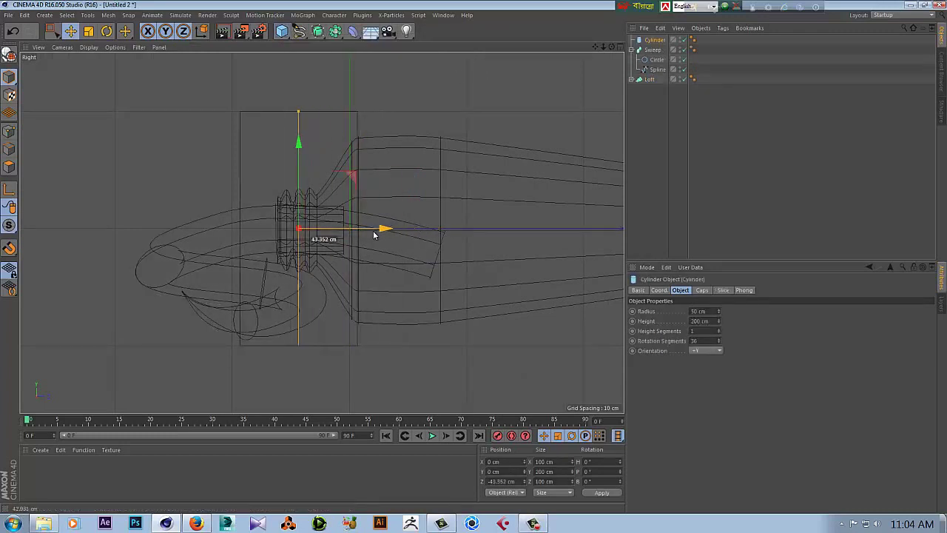
{"action": "left_click_drag", "start_coordinate": [719, 313], "coordinate": [721, 313]}
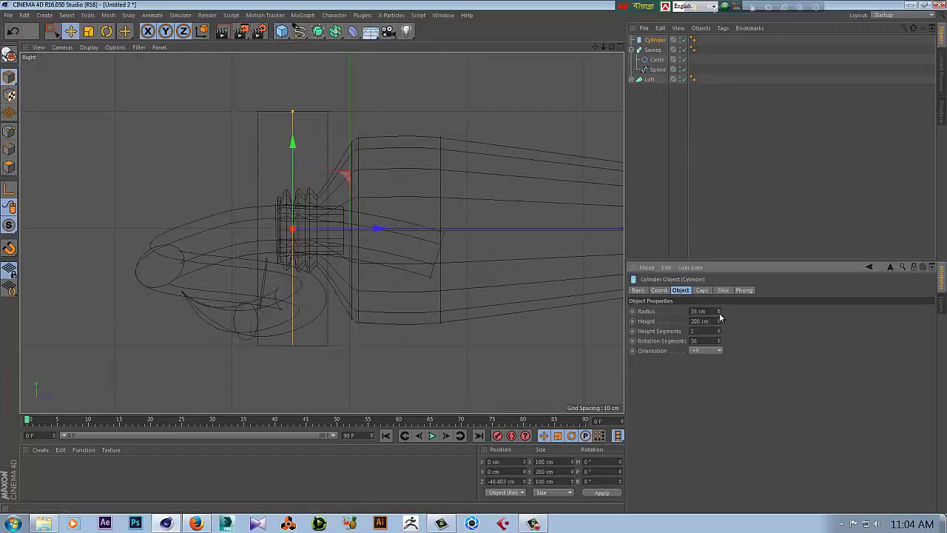
{"action": "key", "text": "ctrl+z"}
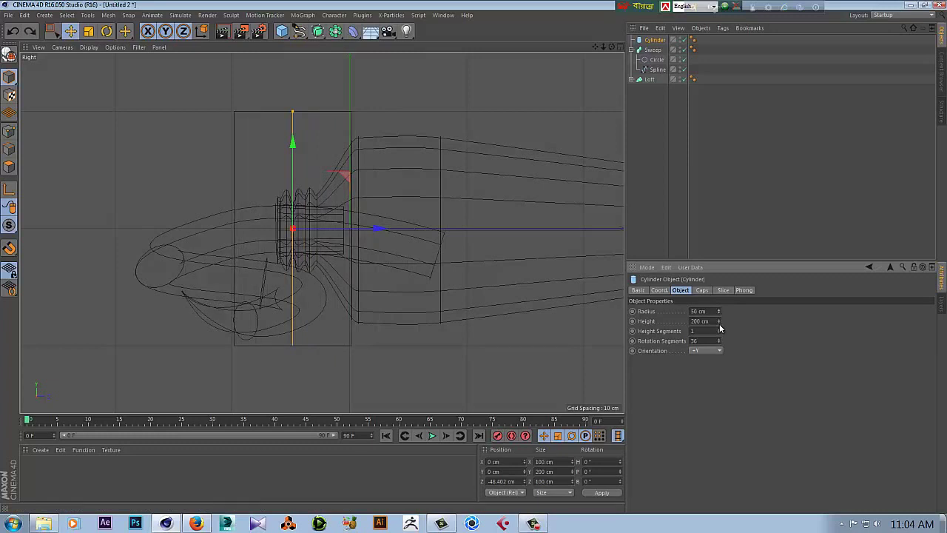
{"action": "left_click_drag", "start_coordinate": [718, 324], "coordinate": [716, 321]}
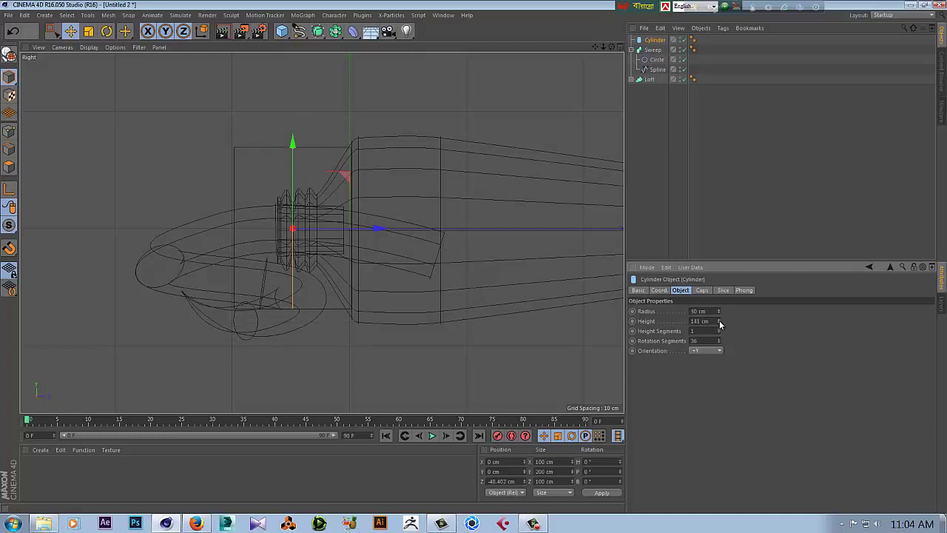
Orient the cap cylinder along -Z and set its radius to 43 cm
{"action": "middle_click", "coordinate": [420, 326]}
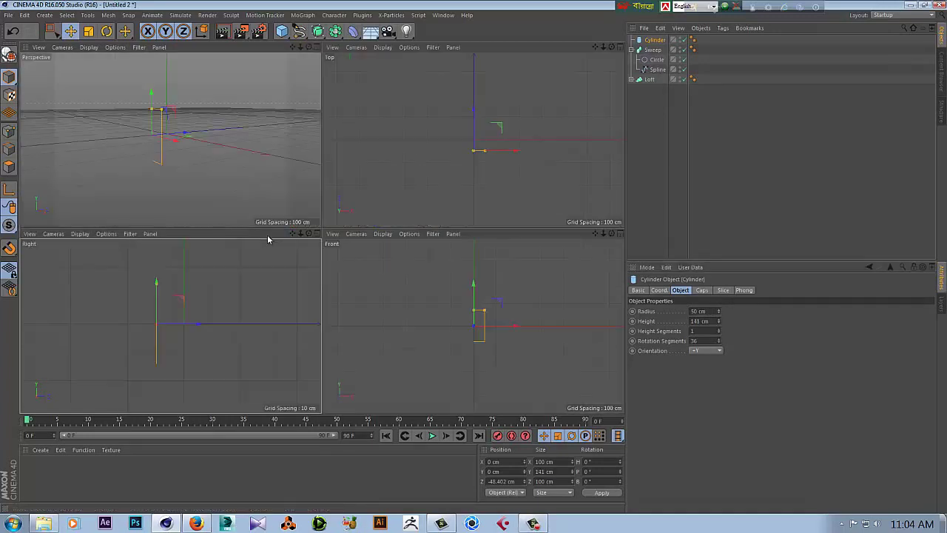
{"action": "middle_click", "coordinate": [185, 176]}
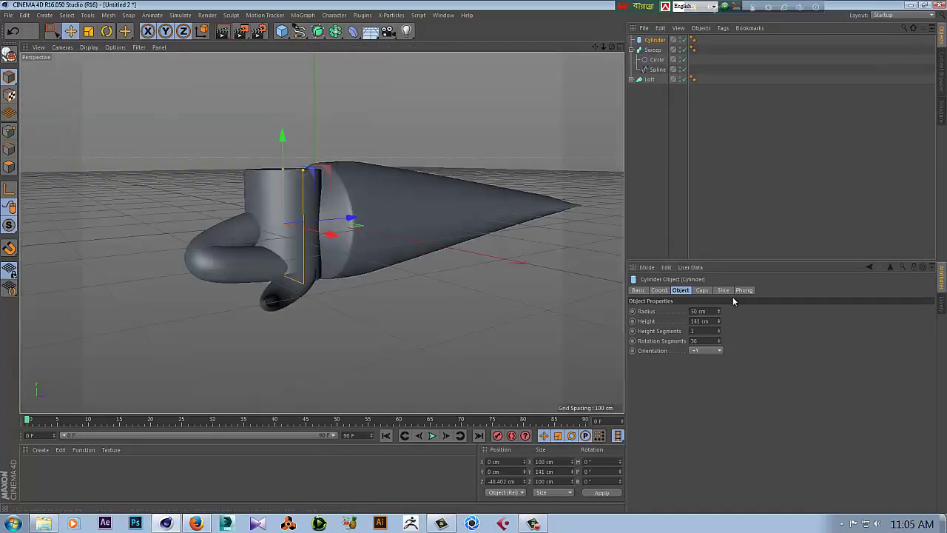
{"action": "left_click", "coordinate": [714, 350]}
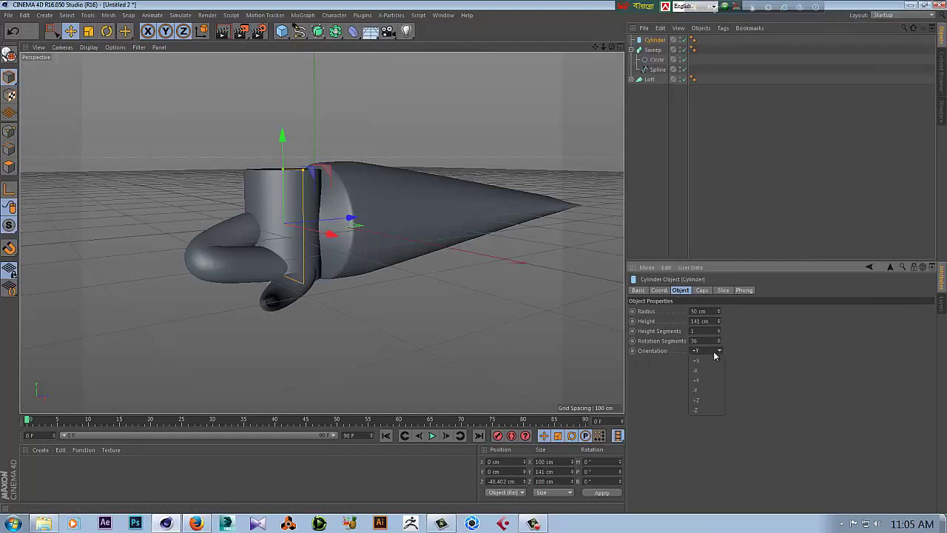
{"action": "left_click", "coordinate": [713, 408]}
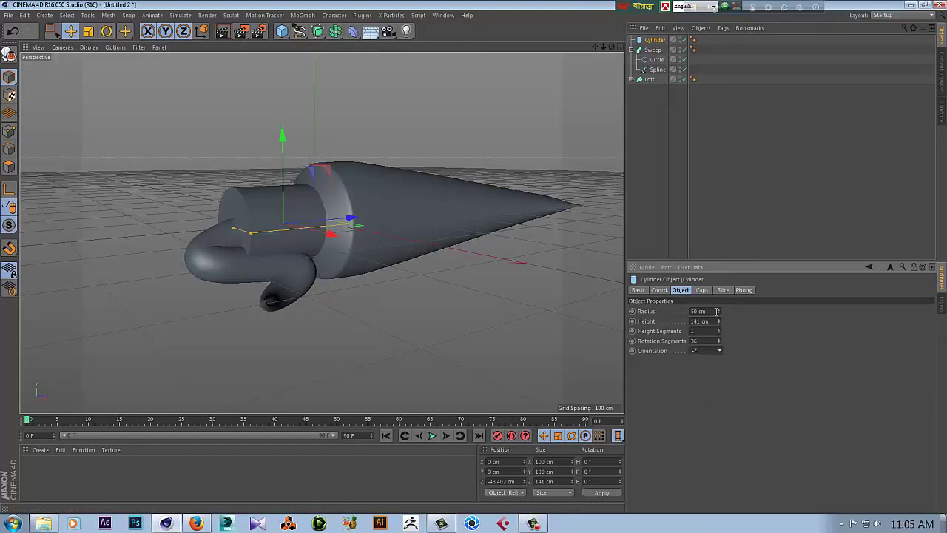
{"action": "mouse_move", "coordinate": [719, 312]}
{"action": "left_mouse_down"}
{"action": "mouse_move", "coordinate": [721, 327]}
{"action": "mouse_move", "coordinate": [721, 316]}
{"action": "left_mouse_up"}
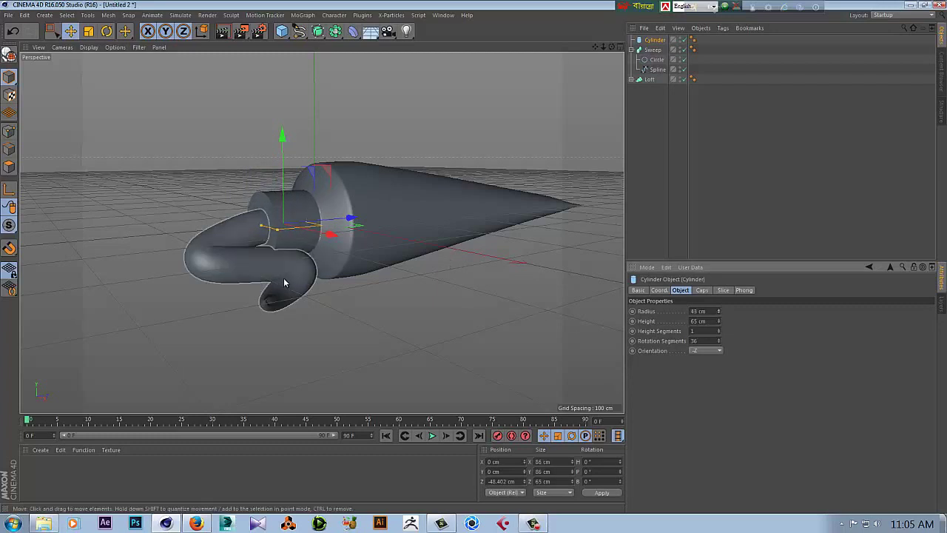
Turn on Fillet for the cylinder's caps with a 2 cm fillet radius
{"action": "scroll", "coordinate": [284, 277], "scroll_direction": "up", "scroll_amount": 3}
{"action": "scroll", "coordinate": [284, 280], "scroll_direction": "up", "scroll_amount": 1}
{"action": "scroll", "coordinate": [326, 272], "scroll_direction": "up", "scroll_amount": 1}
{"action": "scroll", "coordinate": [345, 269], "scroll_direction": "up", "scroll_amount": 1}
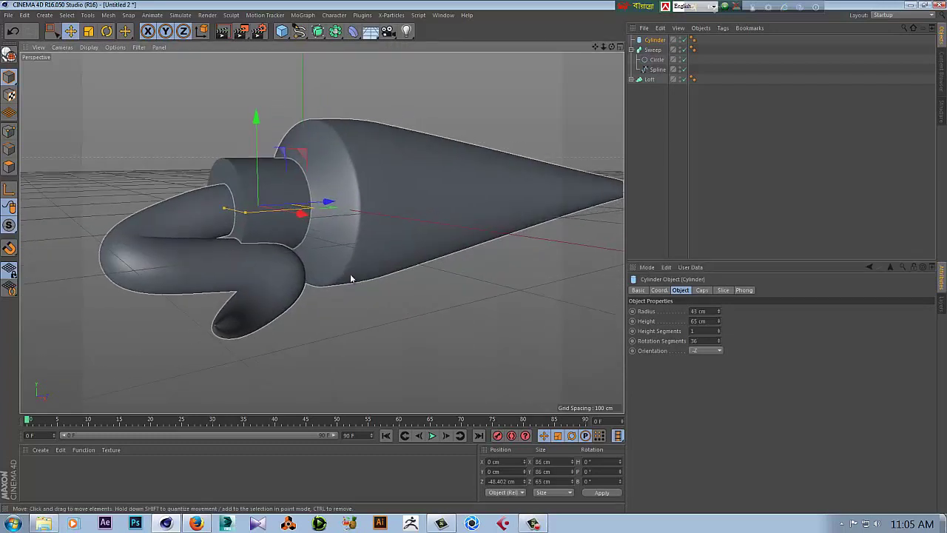
{"action": "scroll", "coordinate": [349, 272], "scroll_direction": "up", "scroll_amount": 1}
{"action": "scroll", "coordinate": [370, 261], "scroll_direction": "up", "scroll_amount": 1}
{"action": "scroll", "coordinate": [377, 248], "scroll_direction": "up", "scroll_amount": 1}
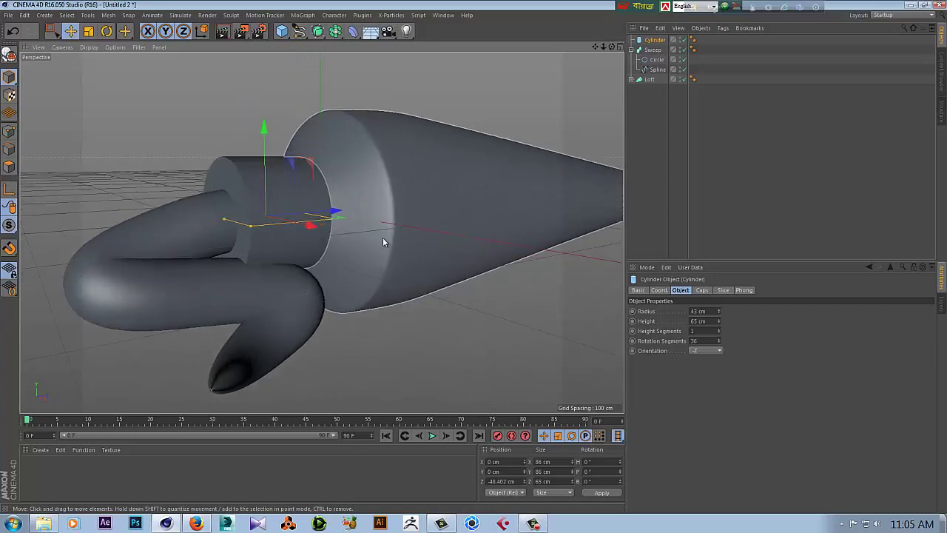
{"action": "left_click", "coordinate": [701, 290]}
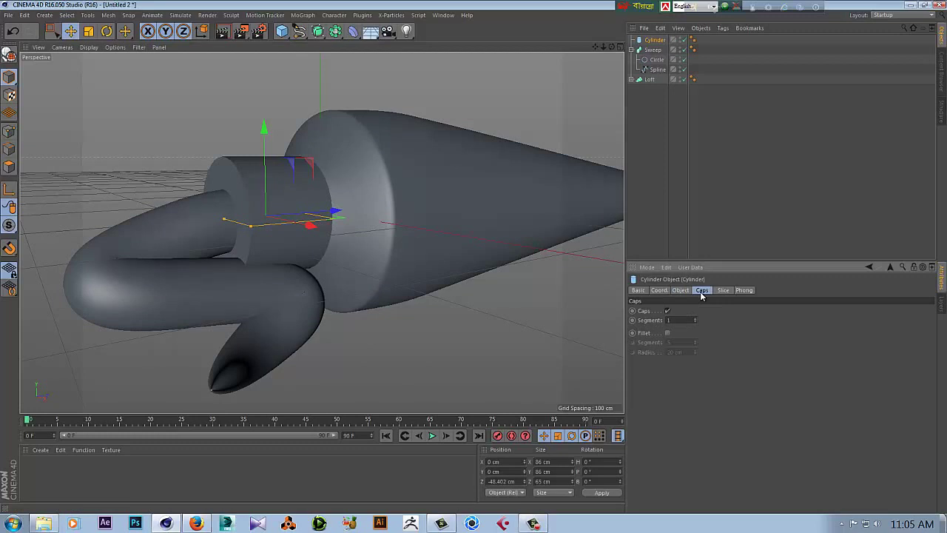
{"action": "left_click", "coordinate": [667, 333]}
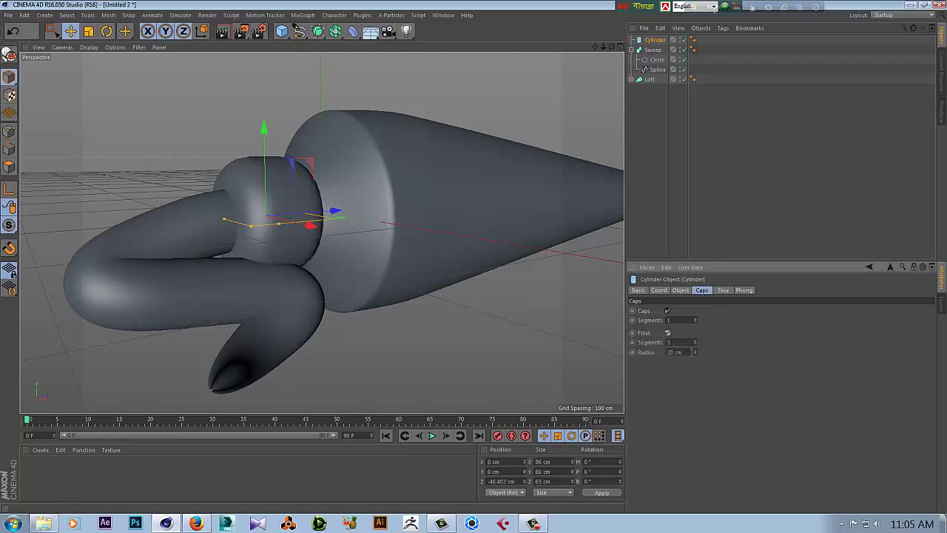
{"action": "left_click", "coordinate": [688, 352]}
{"action": "type", "text": "1"}
{"action": "key", "text": "Return"}
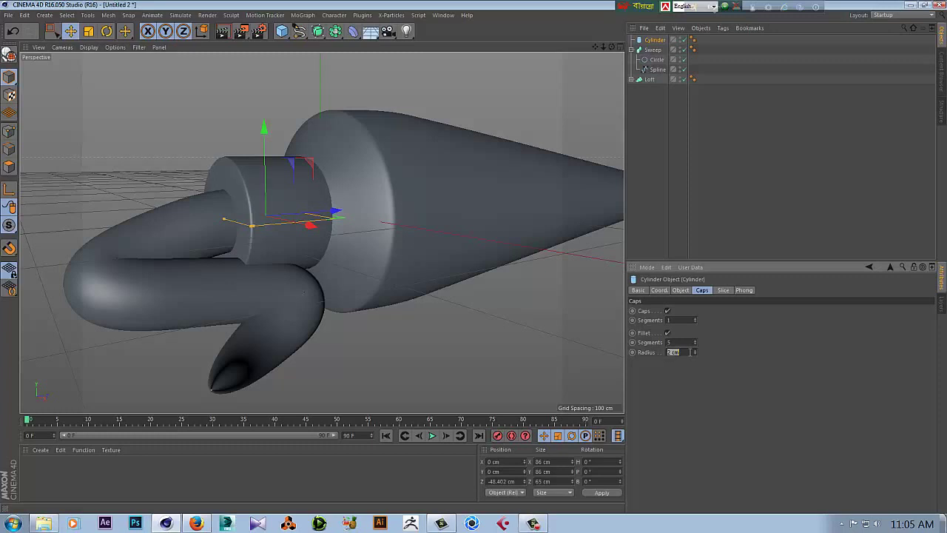
Switch the viewport display to Gouraud Shading (Lines)
{"action": "left_click", "coordinate": [97, 49]}
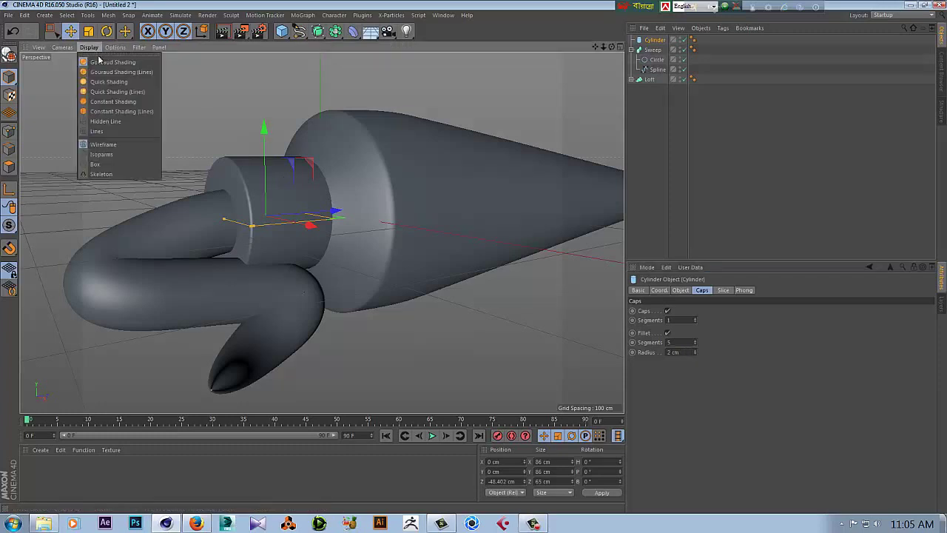
{"action": "left_click", "coordinate": [108, 77]}
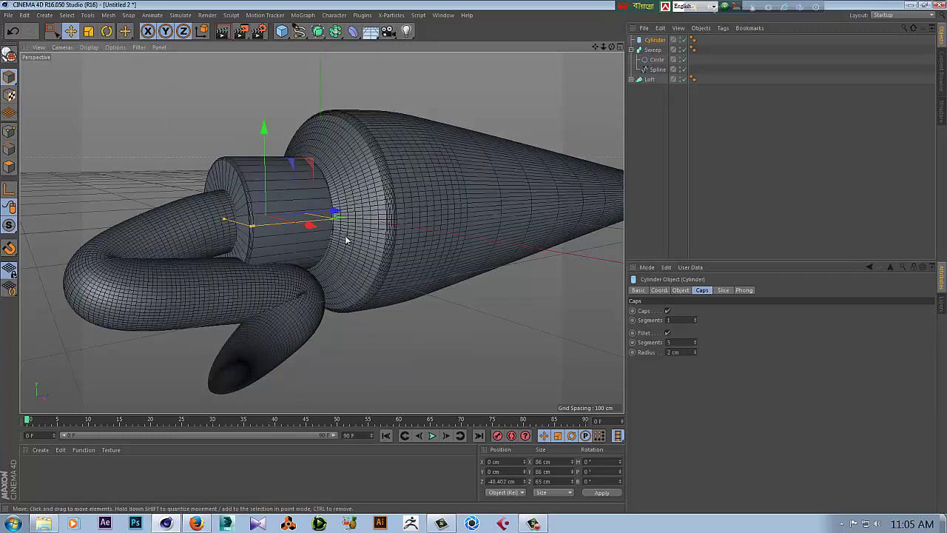
{"action": "left_click", "coordinate": [681, 290]}
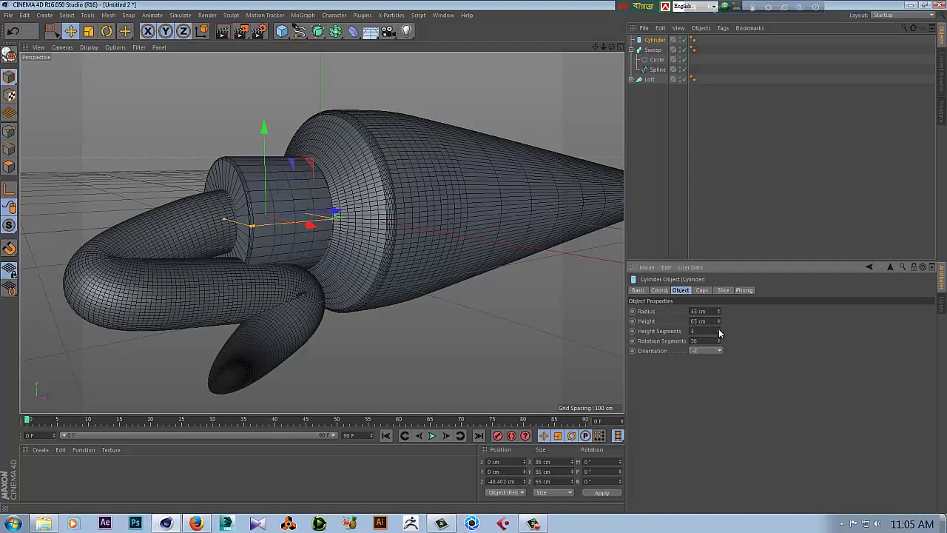
Slide the cap cylinder along Z to -60.999 cm and change its orientation toward the Y axis
{"action": "middle_click", "coordinate": [250, 200]}
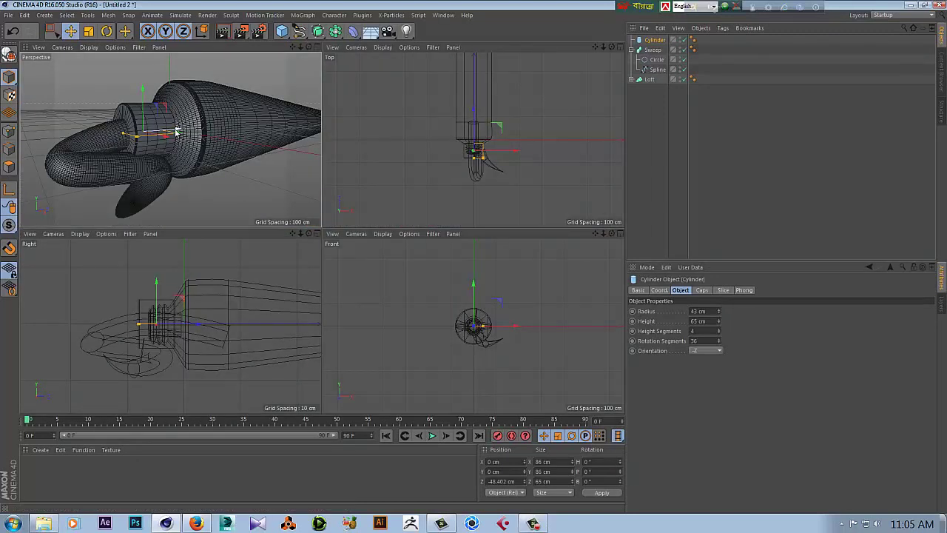
{"action": "left_click_drag", "start_coordinate": [176, 132], "coordinate": [158, 135]}
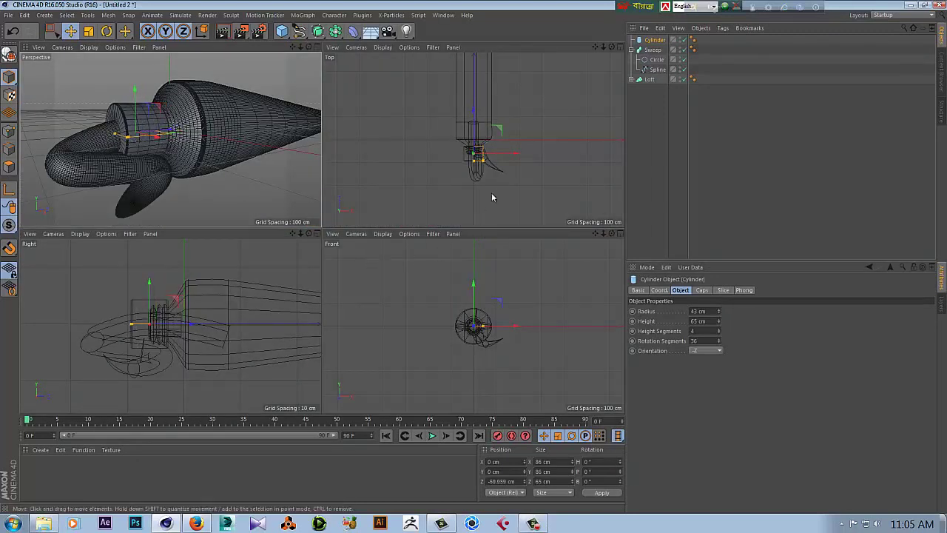
{"action": "left_click", "coordinate": [718, 351]}
{"action": "left_click", "coordinate": [712, 372]}
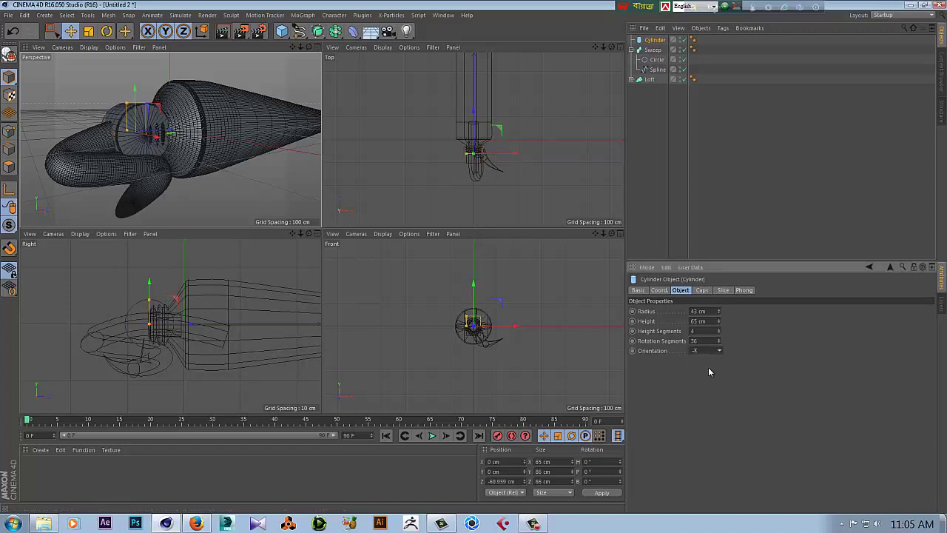
{"action": "left_click", "coordinate": [708, 351]}
Stand the cap cylinder upright along Y and move it aside to X -168.212 cm
{"action": "left_click", "coordinate": [707, 389]}
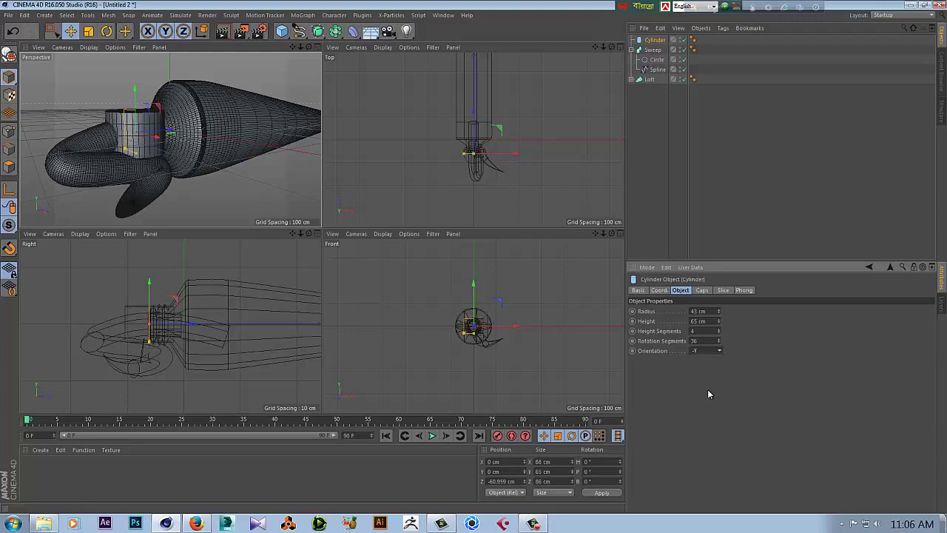
{"action": "middle_click", "coordinate": [171, 182]}
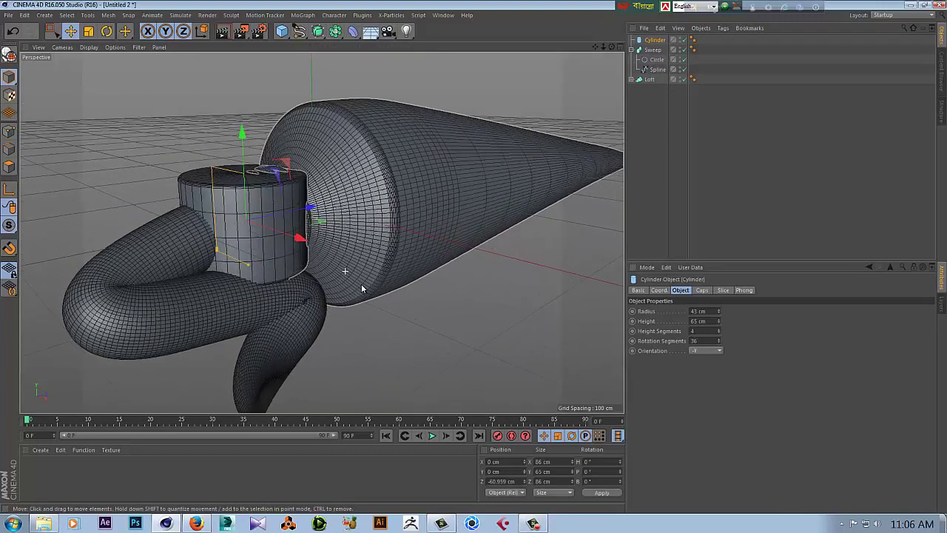
{"action": "mouse_move", "coordinate": [303, 243]}
{"action": "left_mouse_down"}
{"action": "mouse_move", "coordinate": [178, 224]}
{"action": "mouse_move", "coordinate": [270, 243]}
{"action": "mouse_move", "coordinate": [364, 233]}
{"action": "mouse_move", "coordinate": [238, 226]}
{"action": "mouse_move", "coordinate": [163, 296]}
{"action": "left_mouse_up"}
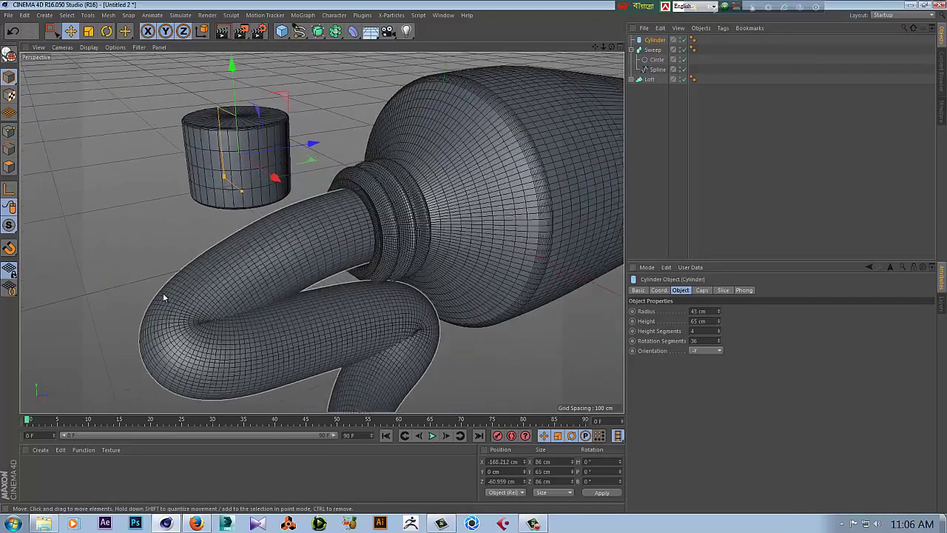
Show the four-view layout, briefly maximizing the Front view before returning to all four
{"action": "middle_click", "coordinate": [152, 296]}
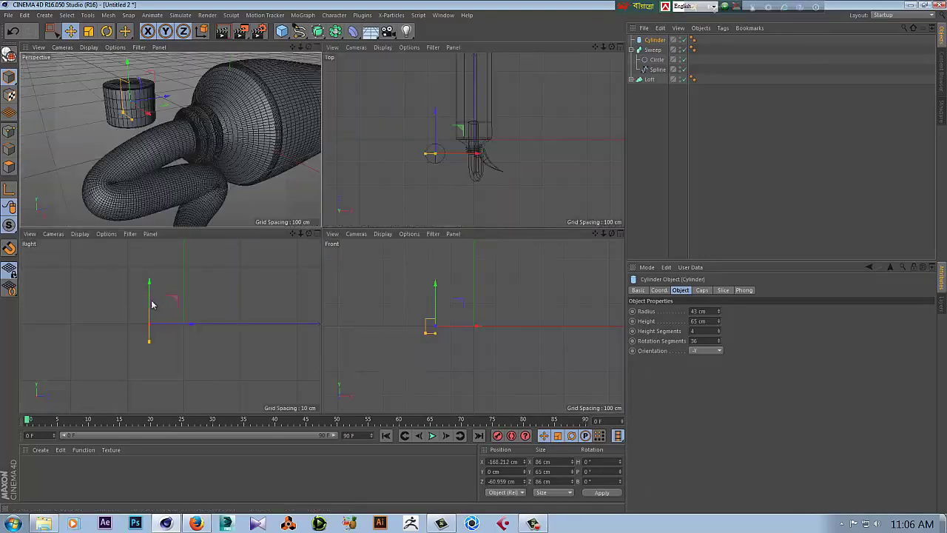
{"action": "middle_click", "coordinate": [430, 336]}
{"action": "middle_click", "coordinate": [194, 259]}
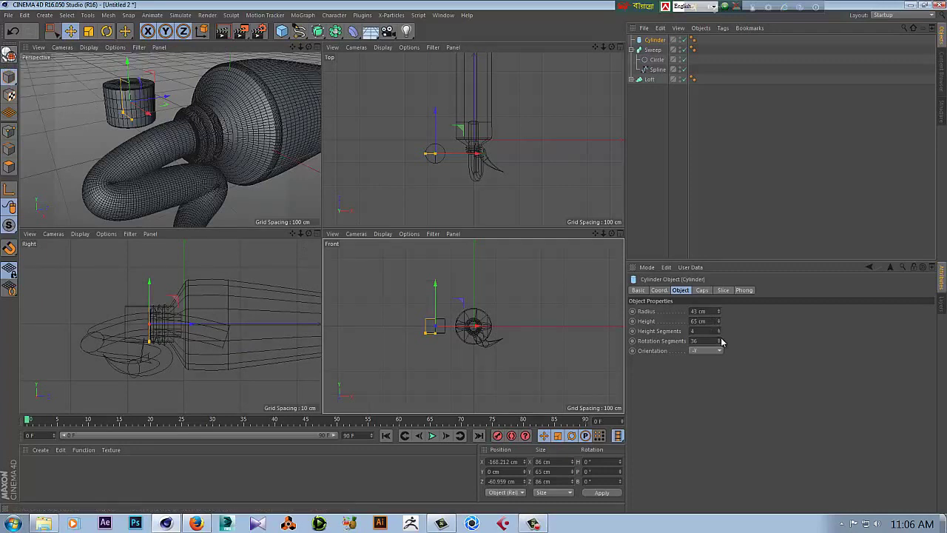
Give the cylinder 78 rotation segments, make it editable and switch to point mode
{"action": "left_click_drag", "start_coordinate": [722, 341], "coordinate": [720, 340]}
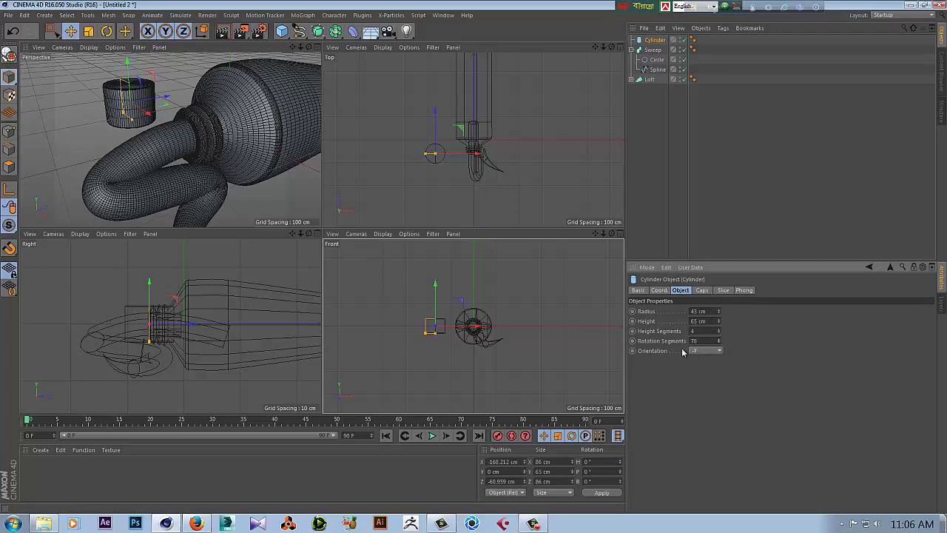
{"action": "left_click", "coordinate": [9, 54]}
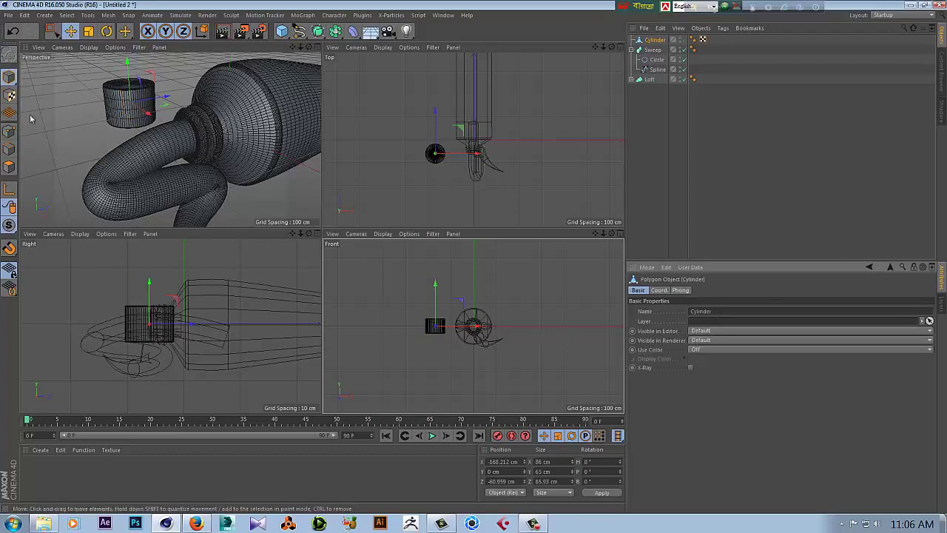
{"action": "left_click", "coordinate": [9, 131]}
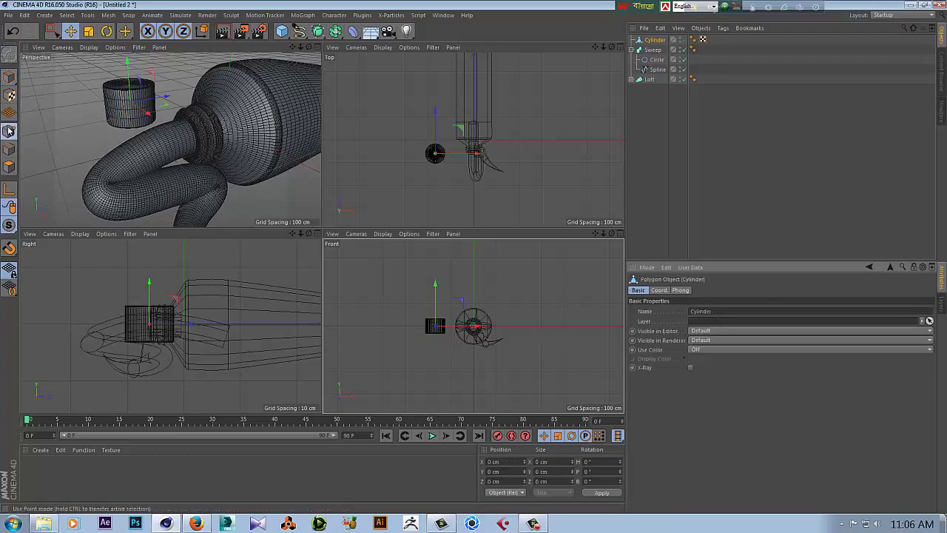
In the maximized Right view, rectangle-select the cylinder's middle and lower point rows
{"action": "middle_click", "coordinate": [179, 324]}
{"action": "scroll", "coordinate": [312, 266], "scroll_direction": "up", "scroll_amount": 1}
{"action": "scroll", "coordinate": [222, 237], "scroll_direction": "up", "scroll_amount": 3}
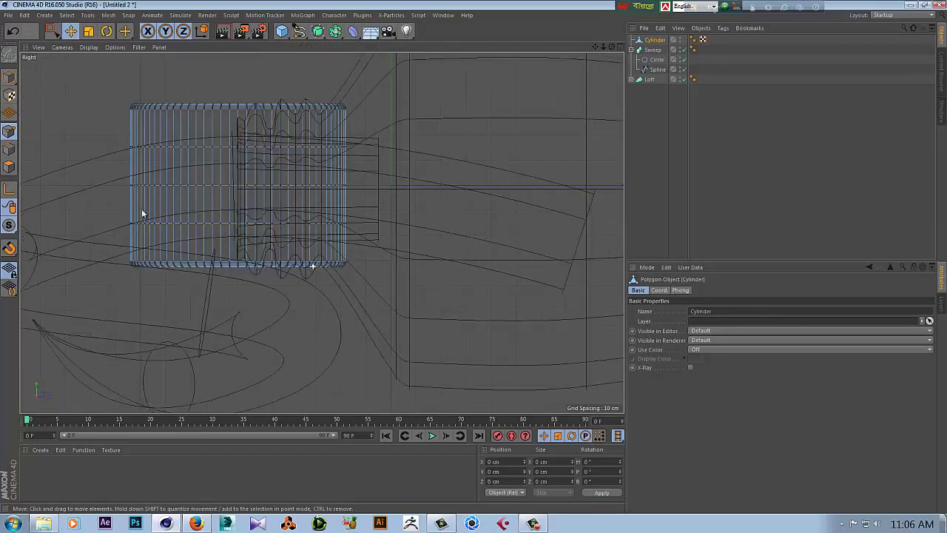
{"action": "left_click", "coordinate": [53, 31]}
{"action": "left_click_drag", "start_coordinate": [158, 130], "coordinate": [384, 166]}
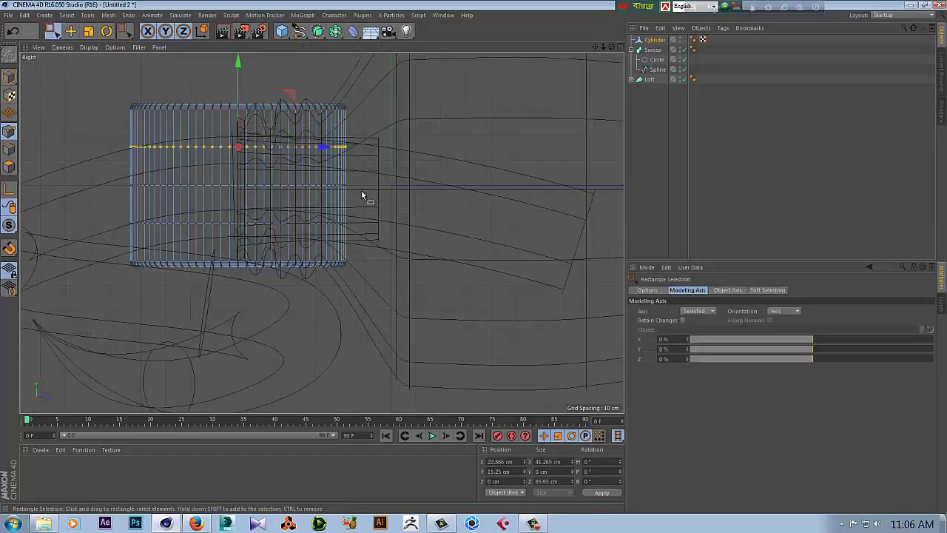
{"action": "left_click_drag", "start_coordinate": [364, 208], "coordinate": [107, 244]}
{"action": "left_click_drag", "start_coordinate": [122, 203], "coordinate": [381, 242]}
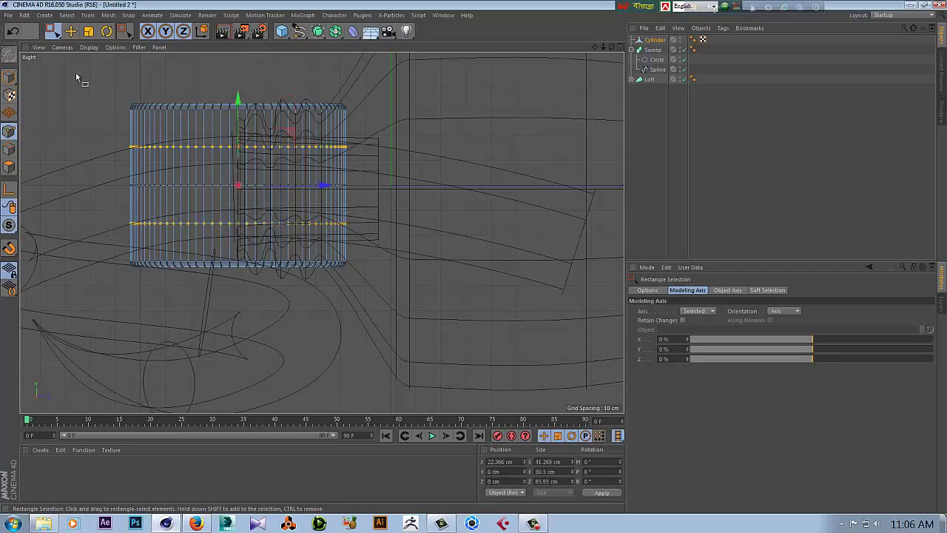
Trial-scale the selected point rows, undo it, and check the Scale tool's axis and soft selection settings
{"action": "left_click", "coordinate": [88, 31]}
{"action": "mouse_move", "coordinate": [91, 93]}
{"action": "left_mouse_down"}
{"action": "mouse_move", "coordinate": [108, 124]}
{"action": "mouse_move", "coordinate": [207, 163]}
{"action": "left_mouse_up"}
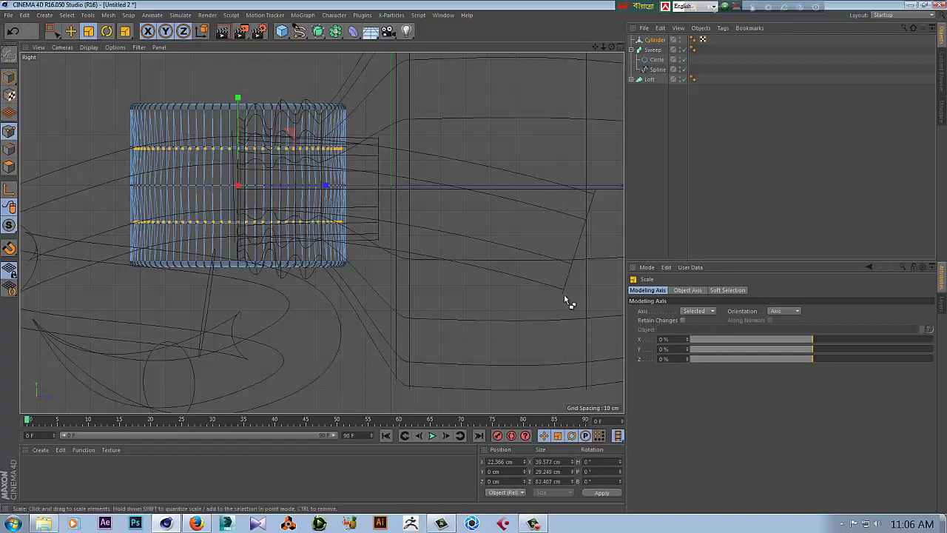
{"action": "key", "text": "ctrl+z"}
{"action": "key", "text": "ctrl+z"}
{"action": "left_click", "coordinate": [688, 290]}
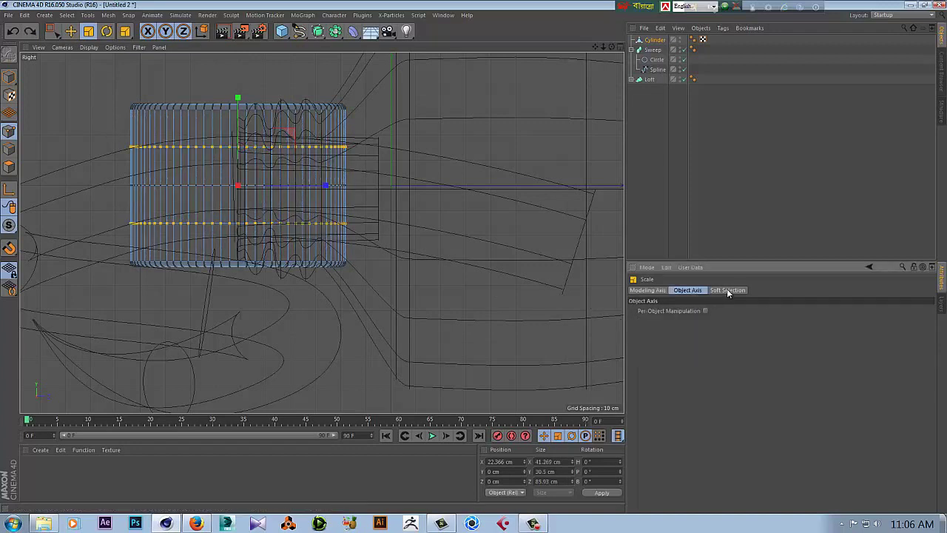
{"action": "left_click", "coordinate": [727, 290]}
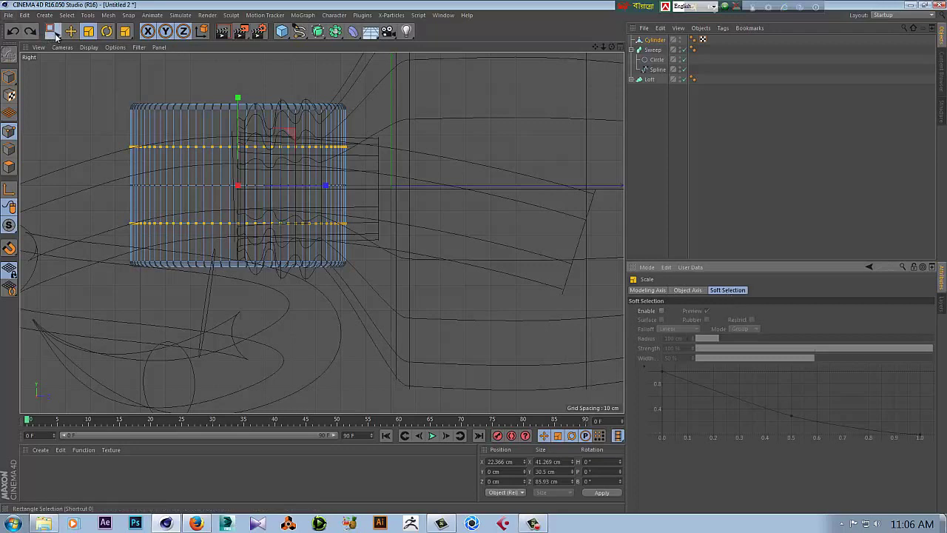
Return to Rectangle Selection and review its selection option tabs
{"action": "left_click_drag", "start_coordinate": [56, 35], "coordinate": [83, 62]}
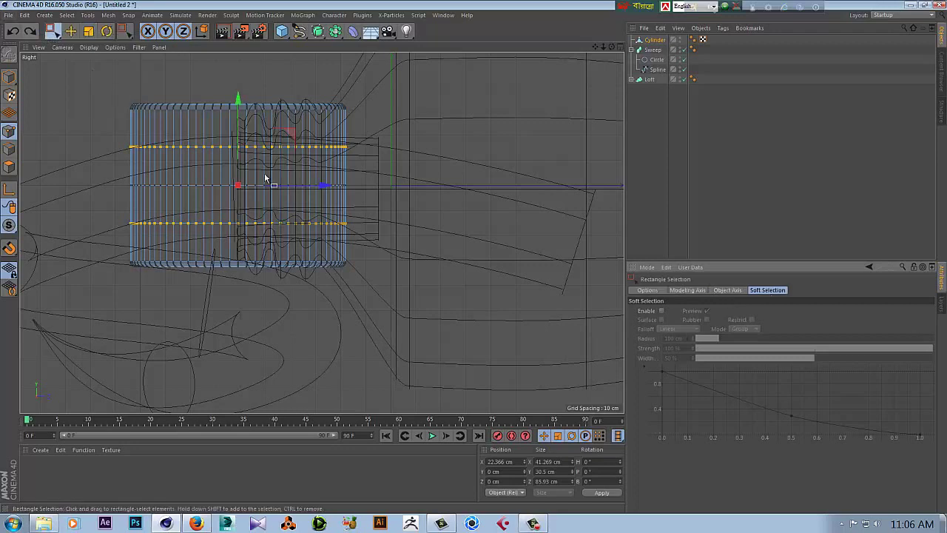
{"action": "left_click", "coordinate": [688, 290]}
{"action": "left_click", "coordinate": [727, 290]}
{"action": "left_click", "coordinate": [767, 290]}
{"action": "left_click", "coordinate": [647, 290]}
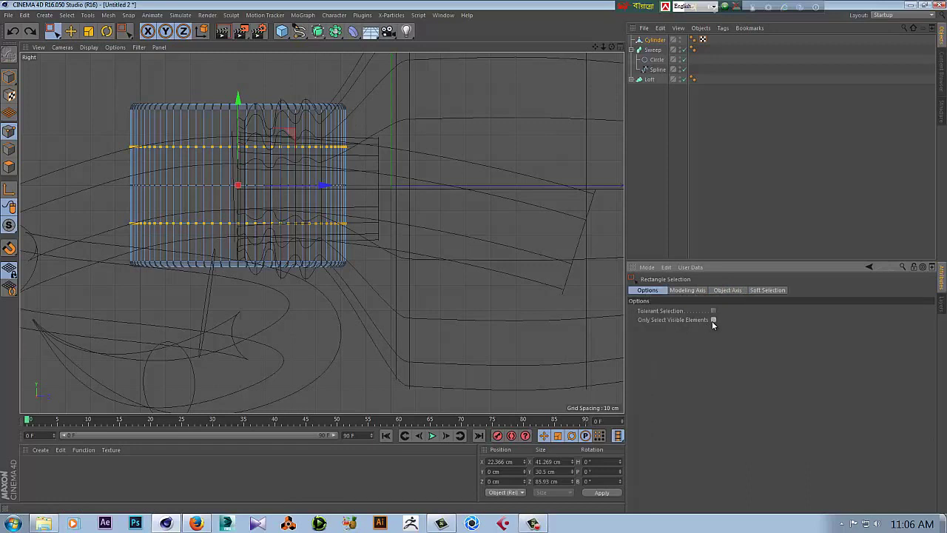
Select the top and lower point rows and trial-scale them inward, then undo the pinch
{"action": "left_click_drag", "start_coordinate": [96, 129], "coordinate": [360, 170]}
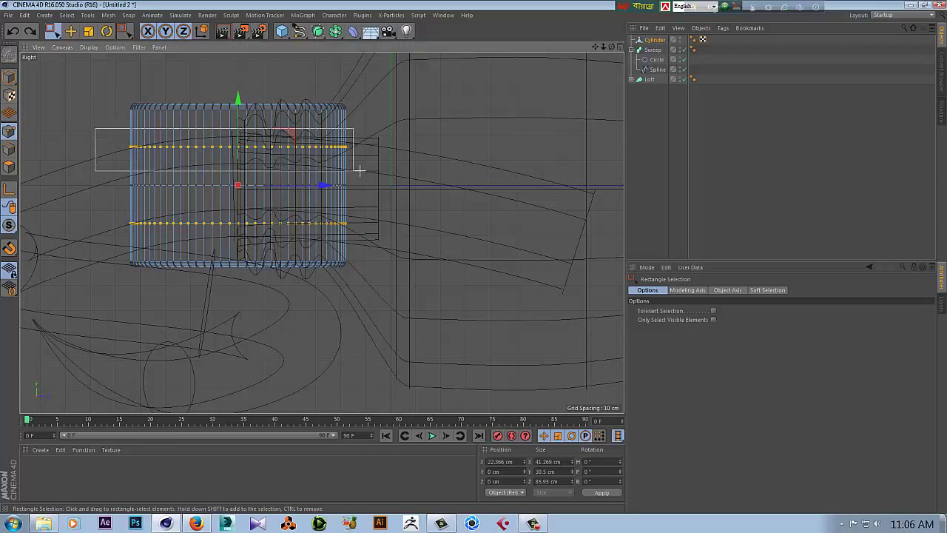
{"action": "left_click_drag", "start_coordinate": [99, 202], "coordinate": [365, 238]}
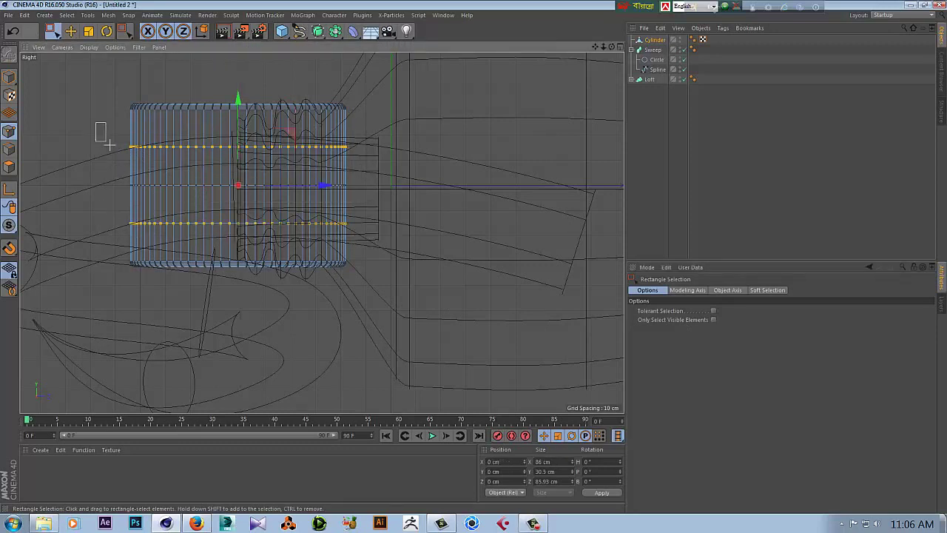
{"action": "left_click_drag", "start_coordinate": [109, 145], "coordinate": [194, 214]}
{"action": "left_click_drag", "start_coordinate": [102, 125], "coordinate": [329, 158]}
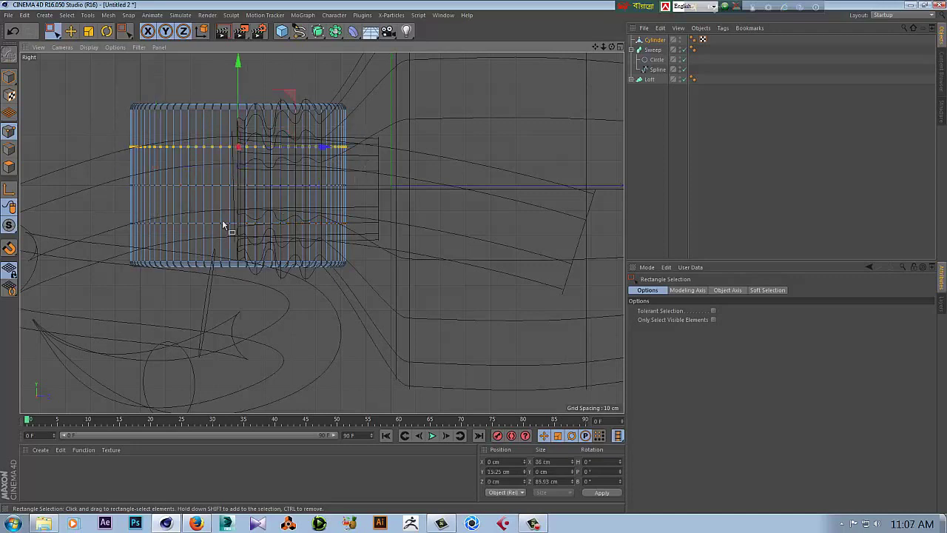
{"action": "left_click_drag", "start_coordinate": [101, 197], "coordinate": [374, 236], "text": "shift"}
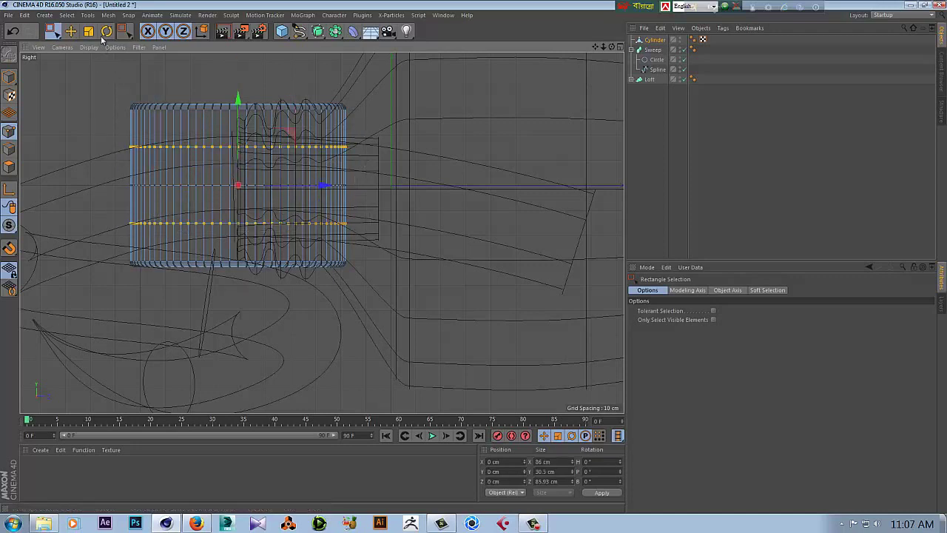
{"action": "key", "text": "t"}
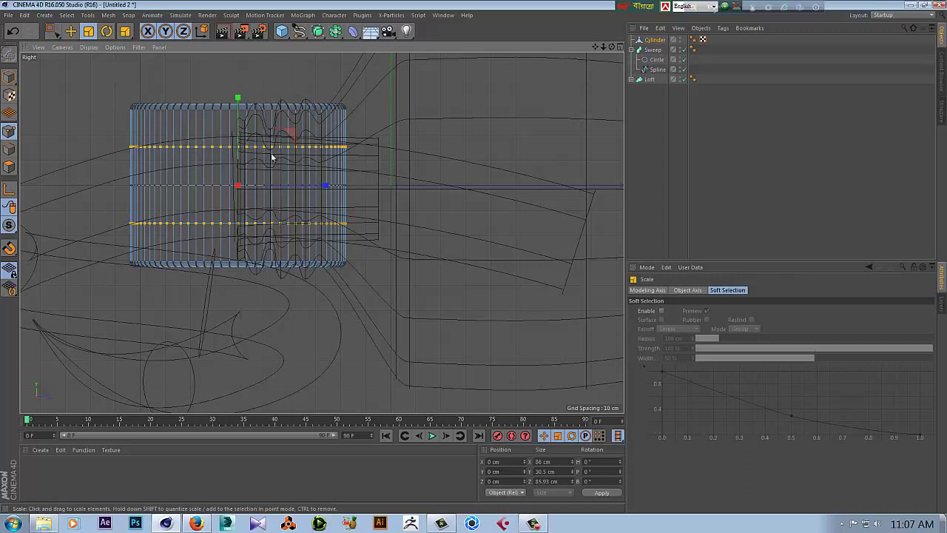
{"action": "left_click_drag", "start_coordinate": [345, 86], "coordinate": [338, 92]}
{"action": "key", "text": "ctrl+z"}
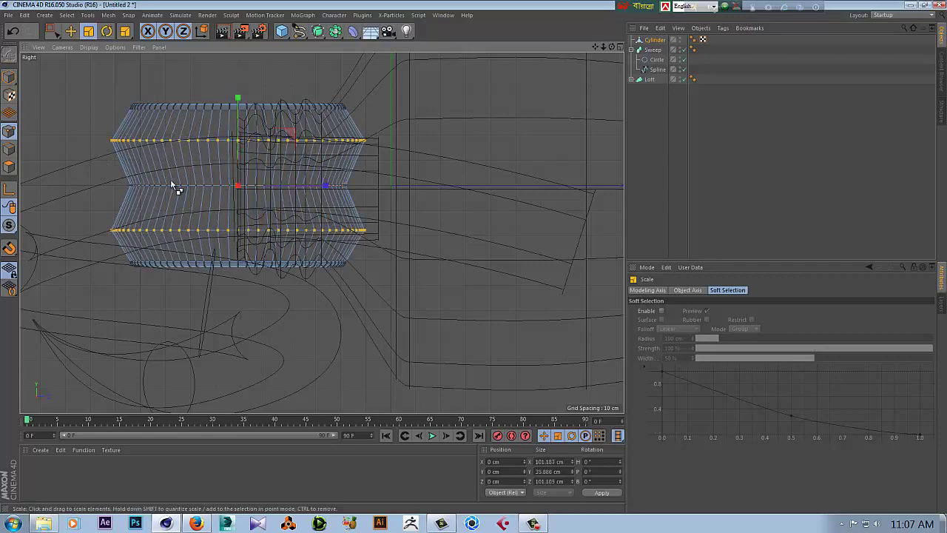
{"action": "key", "text": "ctrl+z"}
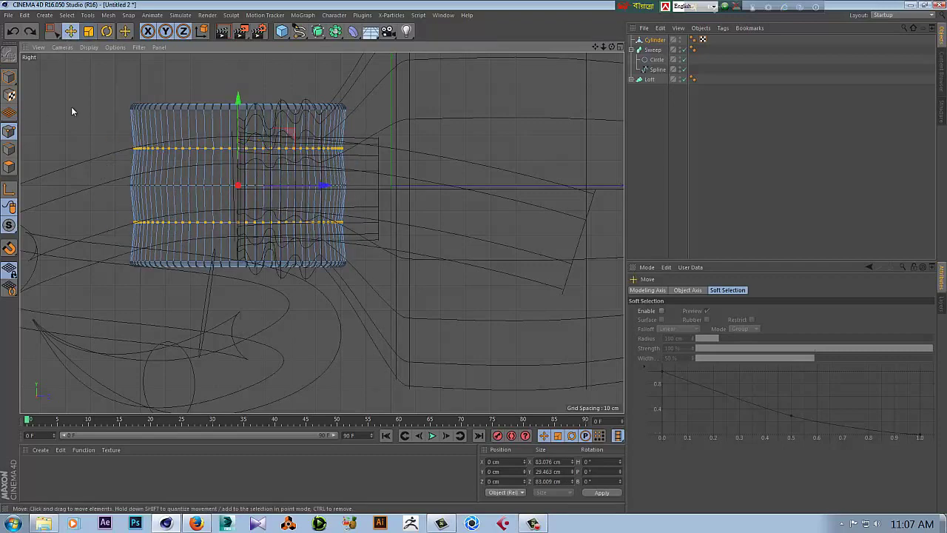
Select only the middle point ring and scale it down to about 95%
{"action": "left_click", "coordinate": [51, 30]}
{"action": "left_click_drag", "start_coordinate": [98, 155], "coordinate": [360, 189]}
{"action": "left_click", "coordinate": [88, 31]}
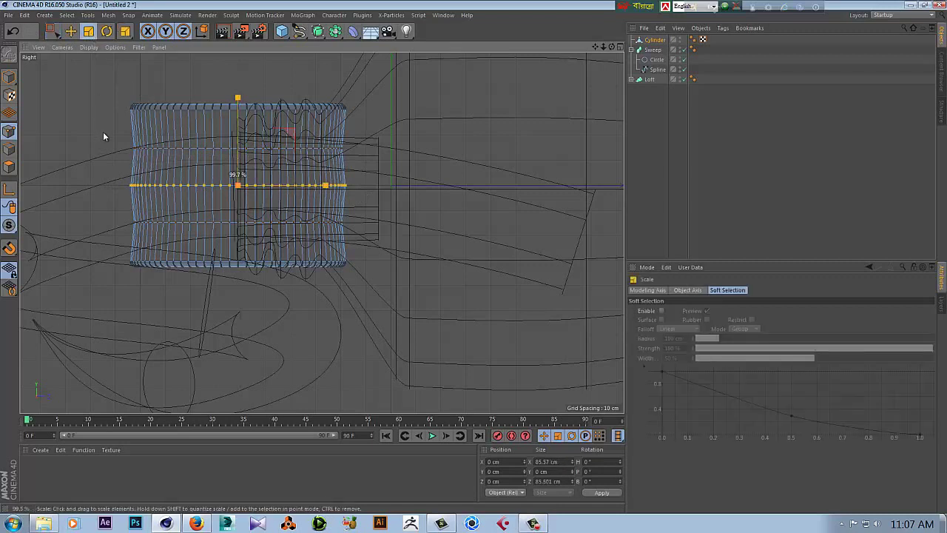
{"action": "left_click_drag", "start_coordinate": [103, 131], "coordinate": [111, 164]}
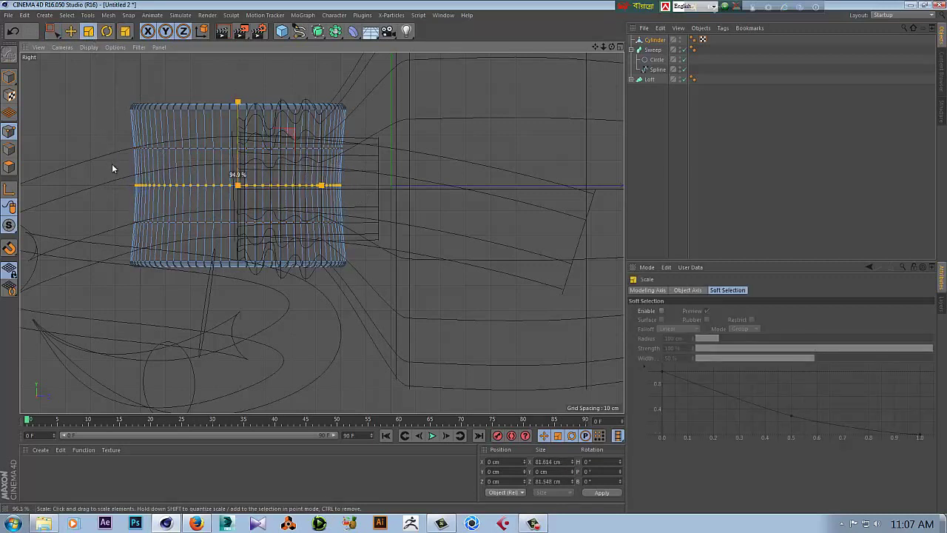
Add a Plane object to the scene from the primitives menu, back in the four-view layout
{"action": "left_click", "coordinate": [70, 30]}
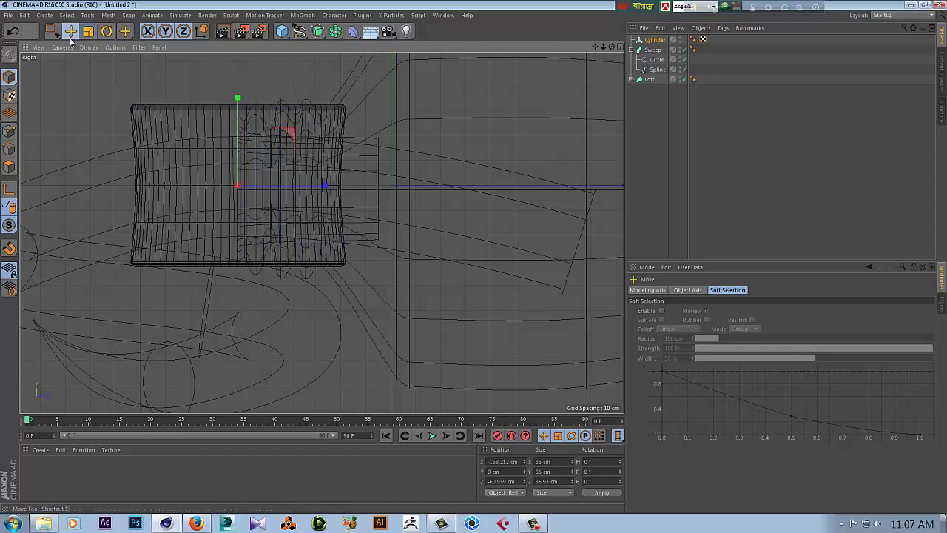
{"action": "middle_click", "coordinate": [121, 173]}
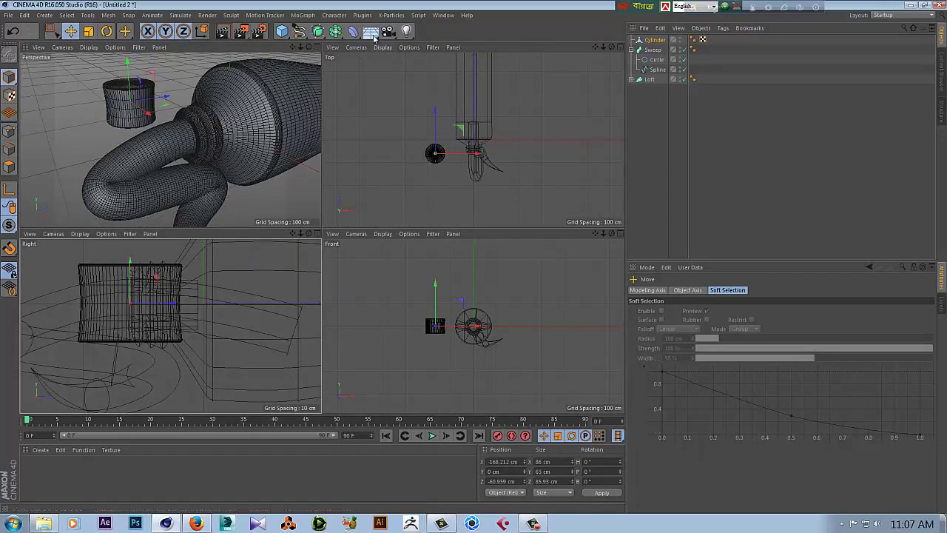
{"action": "left_click", "coordinate": [286, 37]}
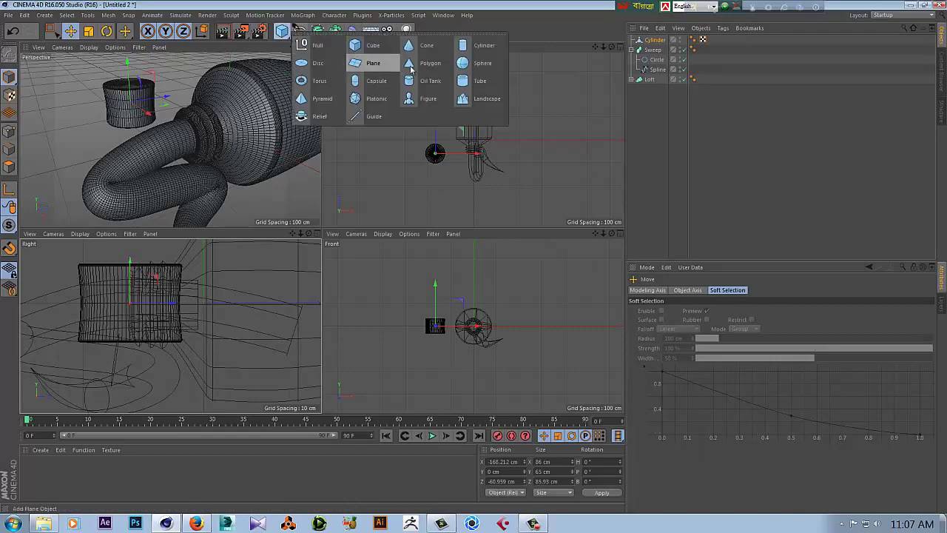
{"action": "left_click", "coordinate": [374, 64]}
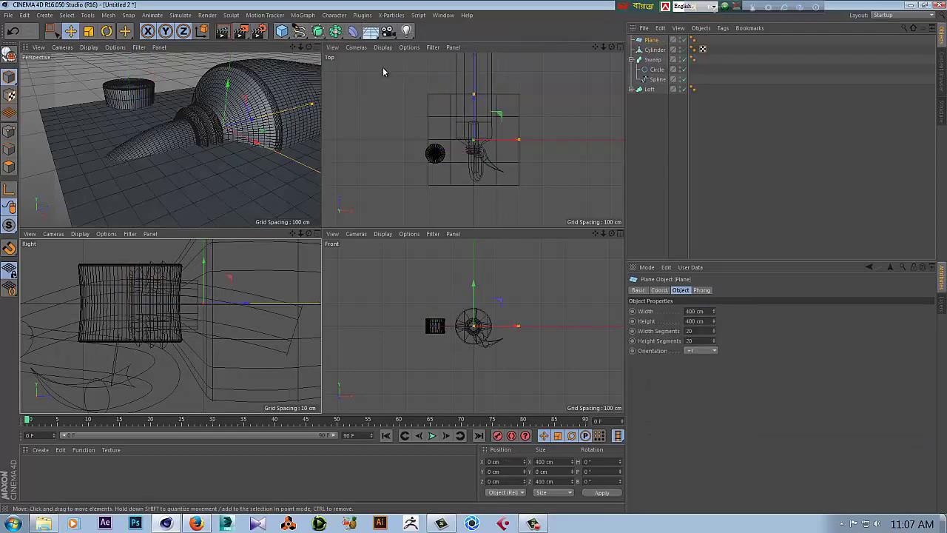
In the maximized Right view, drag the Plane down to about Y -101 cm beneath the tube
{"action": "middle_click", "coordinate": [185, 336]}
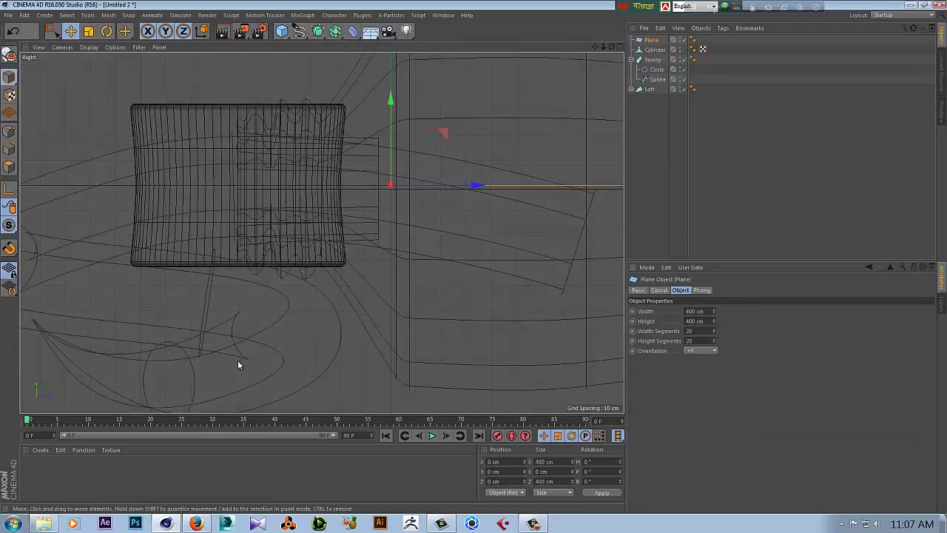
{"action": "scroll", "coordinate": [239, 361], "scroll_direction": "down", "scroll_amount": 5}
{"action": "middle_click", "coordinate": [401, 354]}
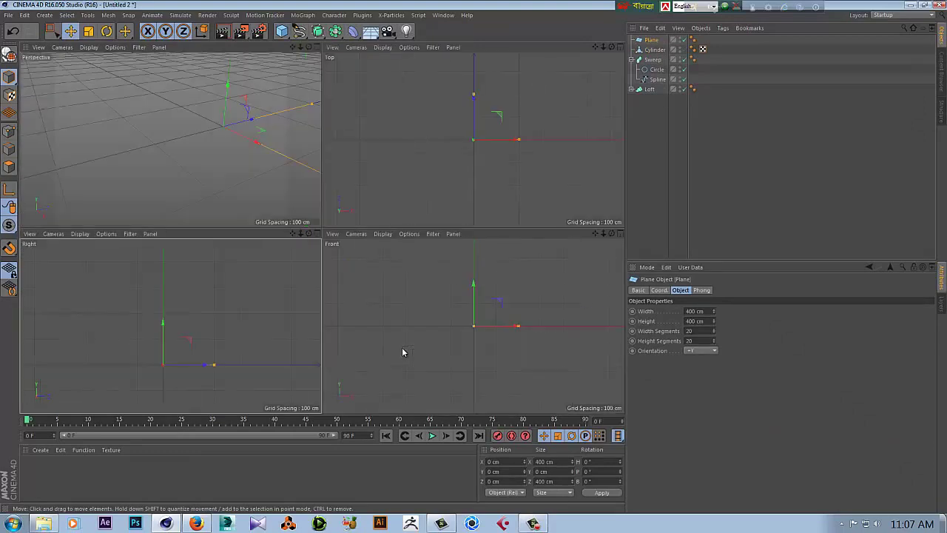
{"action": "middle_click", "coordinate": [226, 310]}
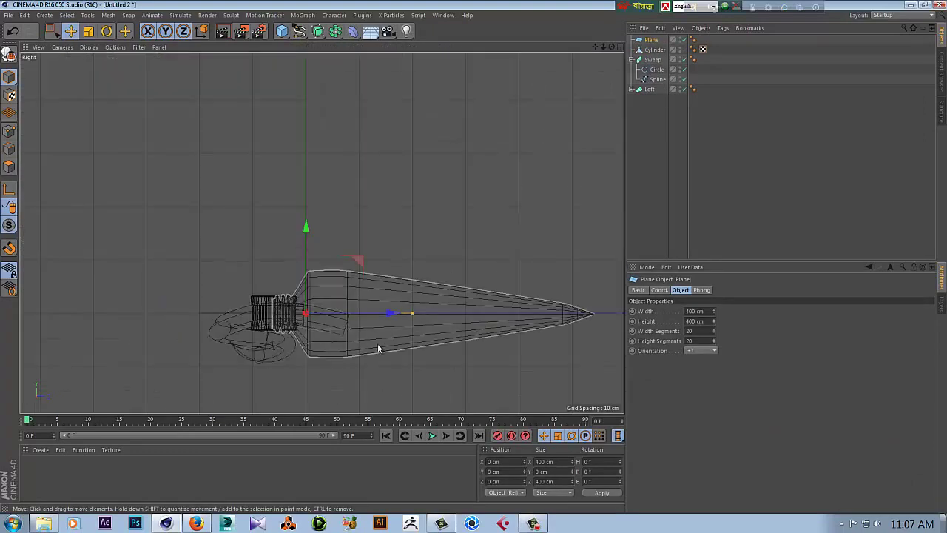
{"action": "middle_click_drag", "start_coordinate": [378, 343], "coordinate": [258, 256], "text": "alt"}
{"action": "left_click_drag", "start_coordinate": [234, 174], "coordinate": [244, 235]}
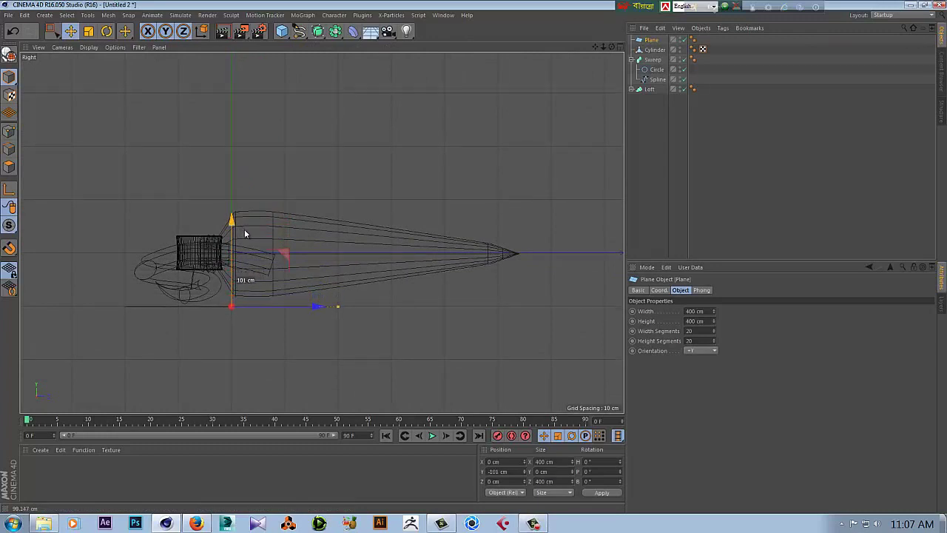
Make the floor Plane editable with C and zoom out in the Perspective view
{"action": "key", "text": "c"}
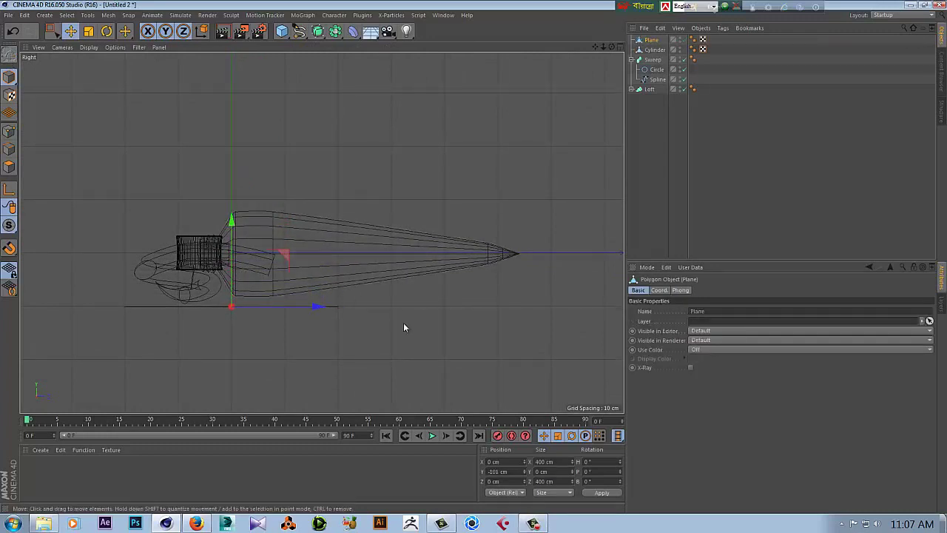
{"action": "middle_click", "coordinate": [182, 198]}
{"action": "middle_click", "coordinate": [184, 159]}
{"action": "scroll", "coordinate": [186, 161], "scroll_direction": "down", "scroll_amount": 3}
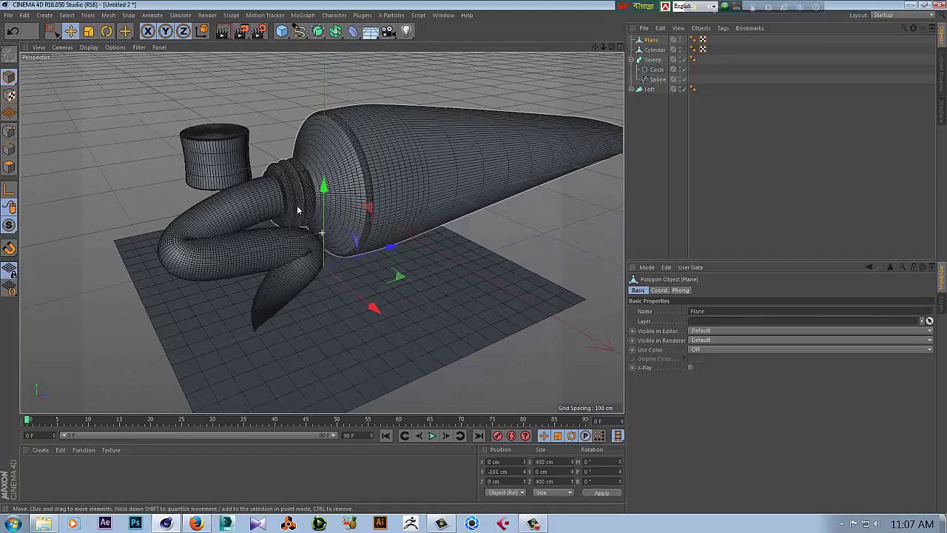
{"action": "scroll", "coordinate": [298, 211], "scroll_direction": "down", "scroll_amount": 2}
{"action": "scroll", "coordinate": [300, 200], "scroll_direction": "down", "scroll_amount": 2}
{"action": "scroll", "coordinate": [266, 238], "scroll_direction": "down", "scroll_amount": 1}
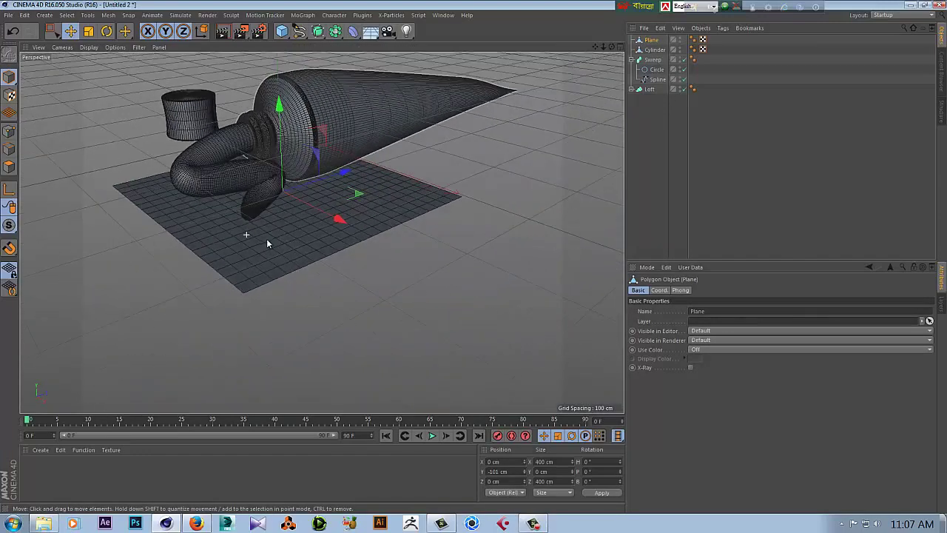
Scale the floor plane up to about 9687 × 9977 cm
{"action": "left_click", "coordinate": [88, 32]}
{"action": "left_click_drag", "start_coordinate": [338, 214], "coordinate": [478, 261]}
{"action": "left_click_drag", "start_coordinate": [341, 220], "coordinate": [476, 258]}
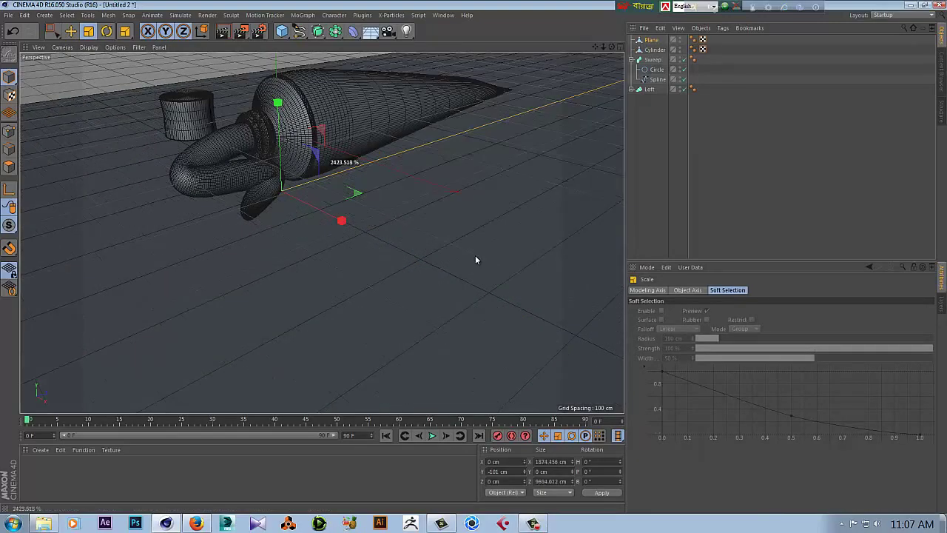
{"action": "scroll", "coordinate": [61, 266], "scroll_direction": "down", "scroll_amount": 2}
{"action": "left_click_drag", "start_coordinate": [205, 258], "coordinate": [493, 264]}
Orbit and zoom the Perspective view to inspect the tube on the enlarged floor
{"action": "middle_click", "coordinate": [311, 260]}
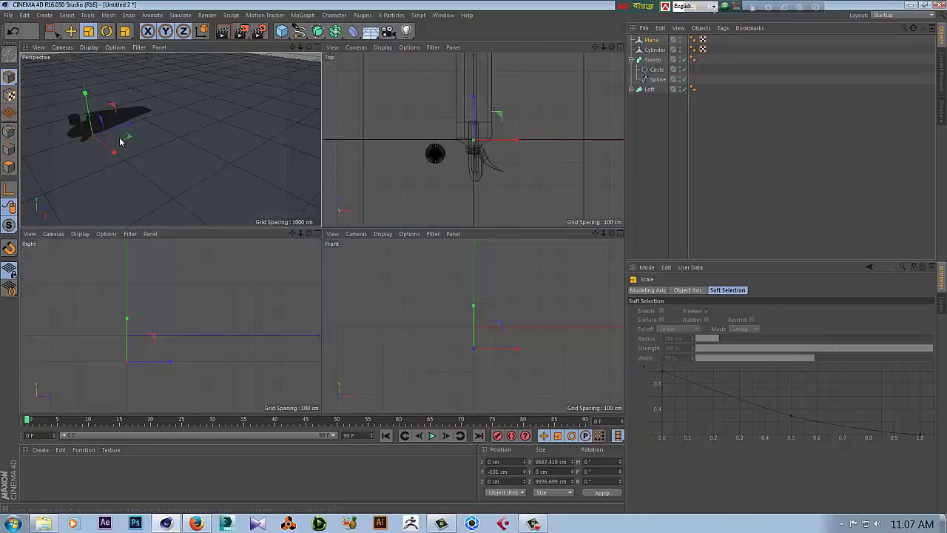
{"action": "middle_click", "coordinate": [280, 219]}
{"action": "mouse_move", "coordinate": [445, 231]}
{"action": "middle_mouse_down", "text": "alt"}
{"action": "mouse_move", "coordinate": [500, 243]}
{"action": "mouse_move", "coordinate": [352, 268]}
{"action": "middle_mouse_up", "text": "alt"}
{"action": "scroll", "coordinate": [352, 268], "scroll_direction": "up", "scroll_amount": 2}
{"action": "mouse_move", "coordinate": [354, 269]}
{"action": "left_mouse_down", "text": "alt"}
{"action": "mouse_move", "coordinate": [382, 243]}
{"action": "mouse_move", "coordinate": [368, 252]}
{"action": "left_mouse_up", "text": "alt"}
{"action": "scroll", "coordinate": [368, 246], "scroll_direction": "up", "scroll_amount": 2}
{"action": "scroll", "coordinate": [368, 246], "scroll_direction": "up", "scroll_amount": 1}
{"action": "scroll", "coordinate": [365, 244], "scroll_direction": "up", "scroll_amount": 1}
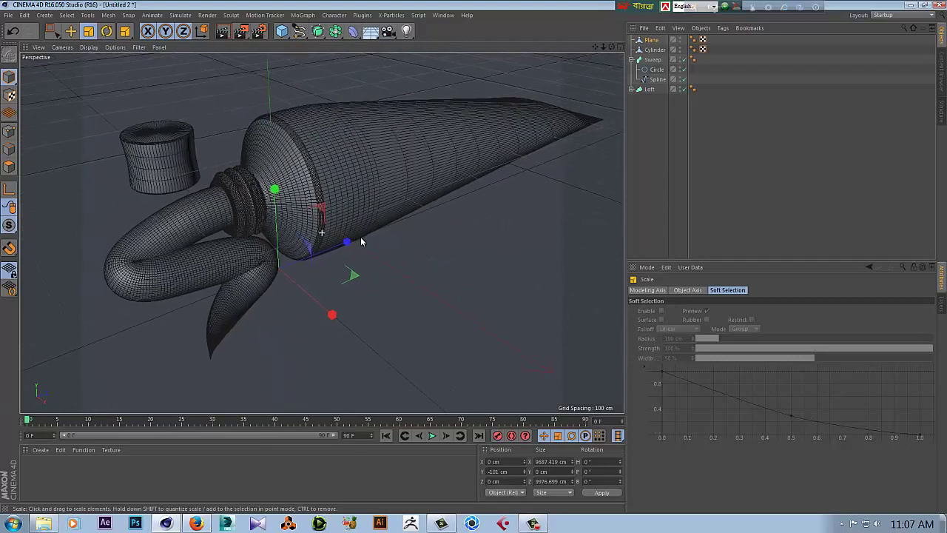
{"action": "scroll", "coordinate": [363, 243], "scroll_direction": "up", "scroll_amount": 2}
{"action": "scroll", "coordinate": [361, 243], "scroll_direction": "up", "scroll_amount": 1}
{"action": "scroll", "coordinate": [369, 244], "scroll_direction": "down", "scroll_amount": 1}
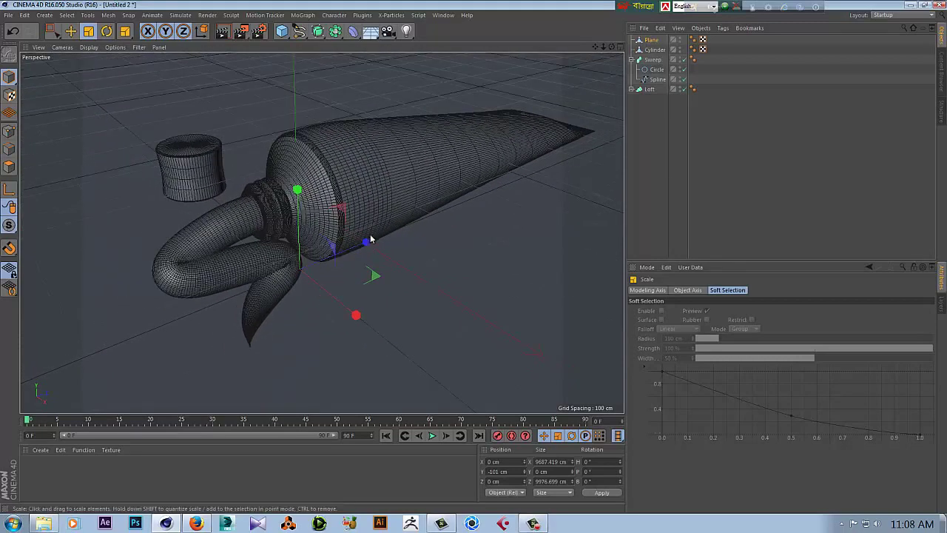
Select the floor plane, switch to Move and maximize the side view
{"action": "left_click", "coordinate": [370, 242]}
{"action": "middle_click", "coordinate": [384, 233]}
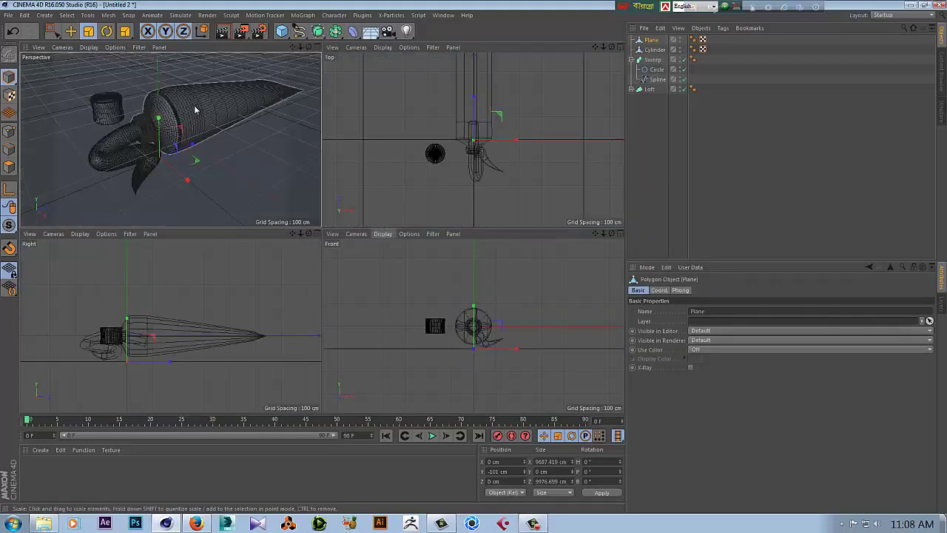
{"action": "left_click", "coordinate": [71, 32]}
{"action": "middle_click", "coordinate": [228, 357]}
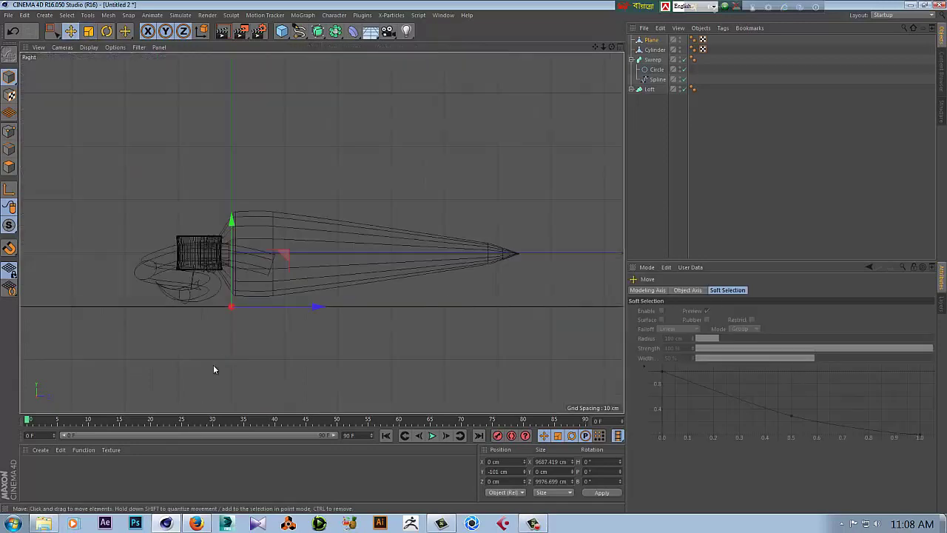
{"action": "scroll", "coordinate": [313, 298], "scroll_direction": "up", "scroll_amount": 3}
{"action": "scroll", "coordinate": [384, 298], "scroll_direction": "down", "scroll_amount": 1}
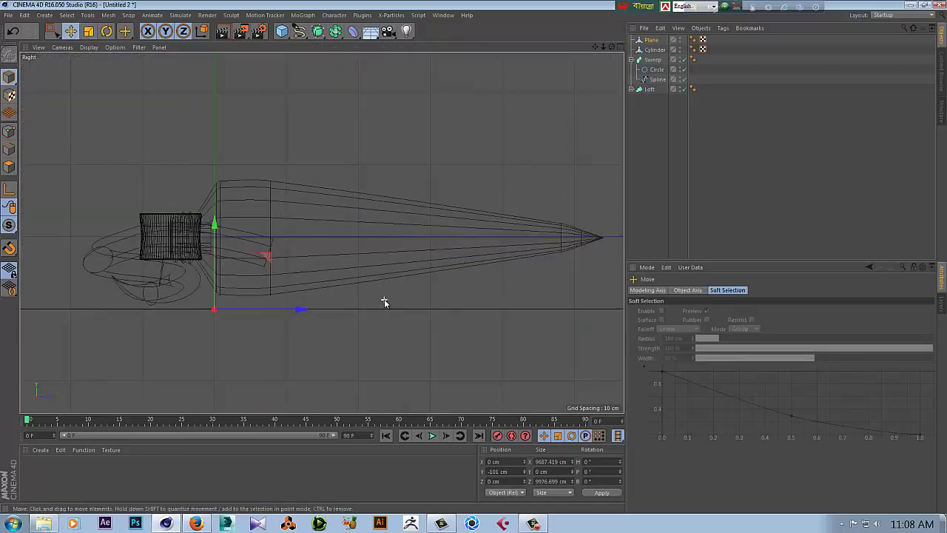
{"action": "scroll", "coordinate": [384, 299], "scroll_direction": "down", "scroll_amount": 1}
Select Sweep and Loft, tilt them about -8° in pitch and lower them 8 cm
{"action": "left_click", "coordinate": [631, 60]}
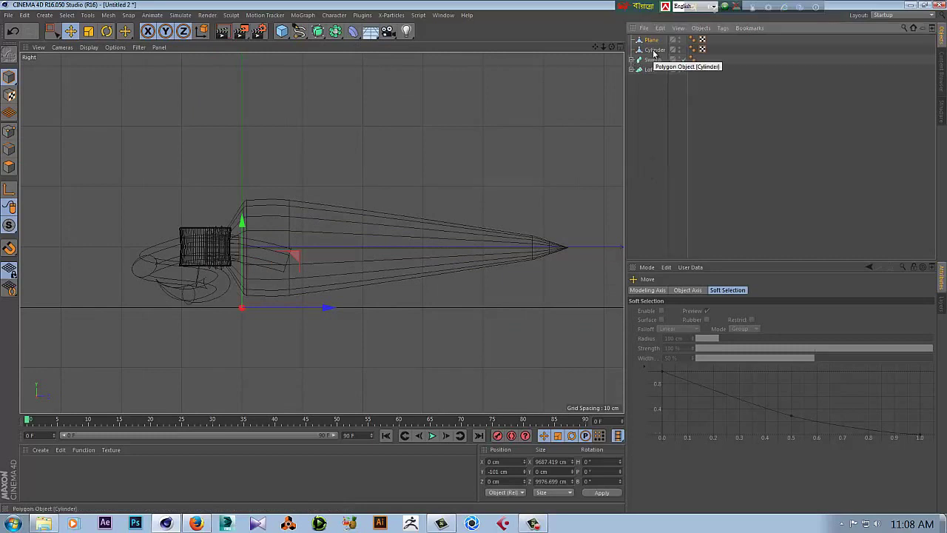
{"action": "left_click_drag", "start_coordinate": [654, 54], "coordinate": [648, 71]}
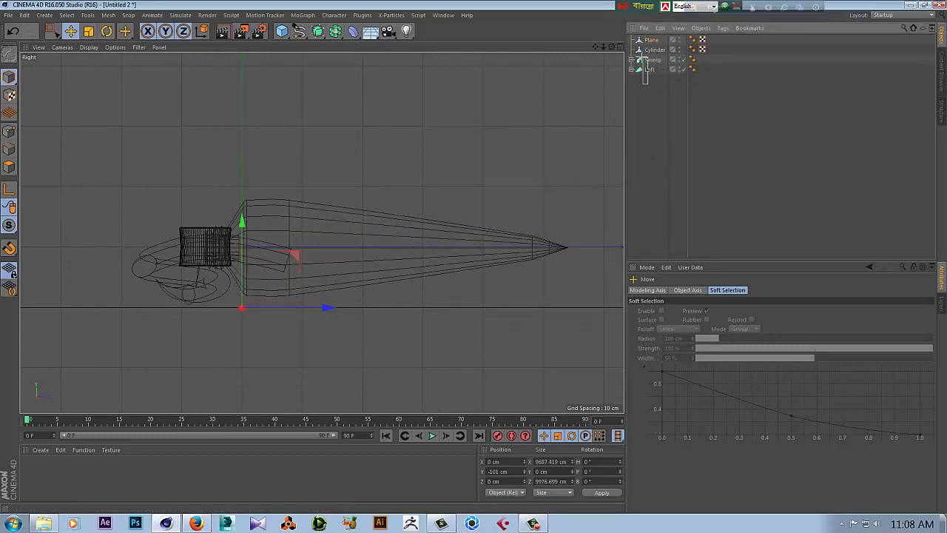
{"action": "key", "text": "r"}
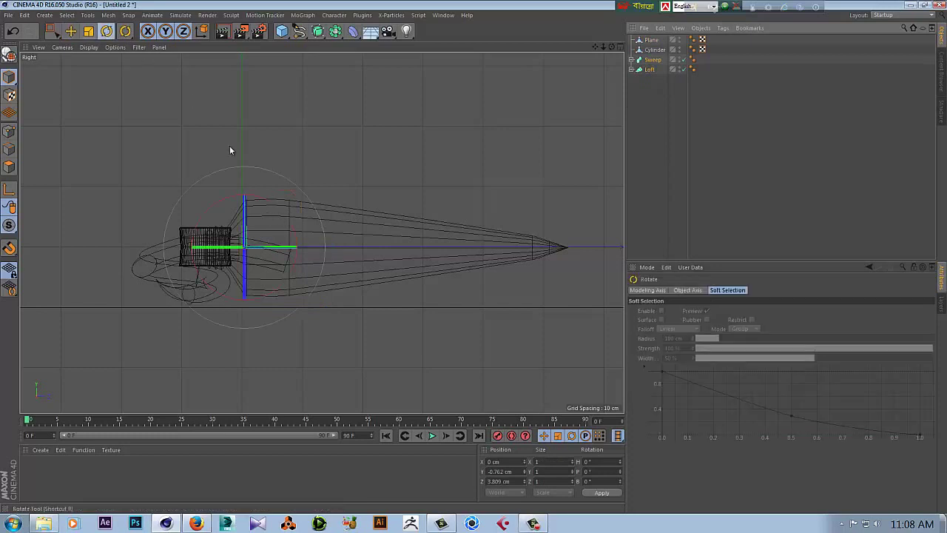
{"action": "left_click_drag", "start_coordinate": [284, 212], "coordinate": [290, 218]}
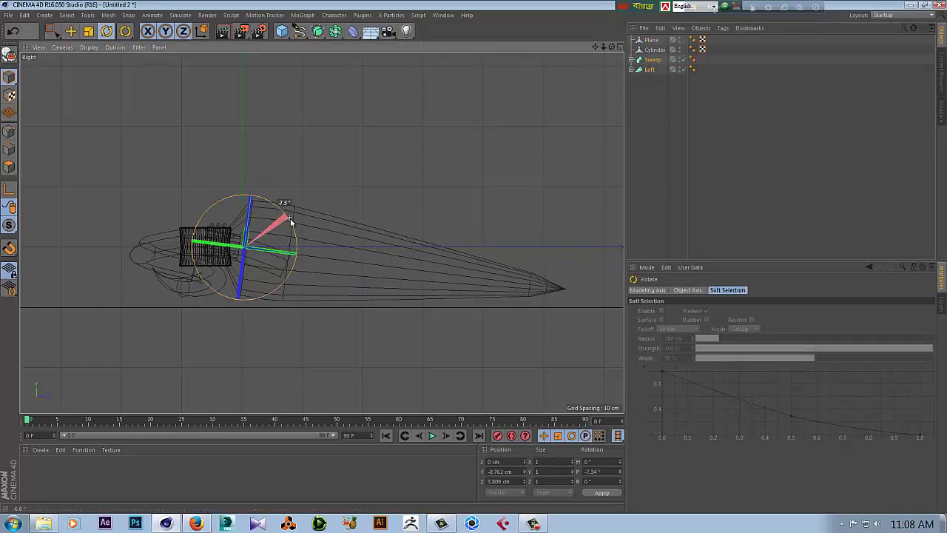
{"action": "left_click", "coordinate": [75, 34]}
{"action": "left_click_drag", "start_coordinate": [257, 175], "coordinate": [256, 181]}
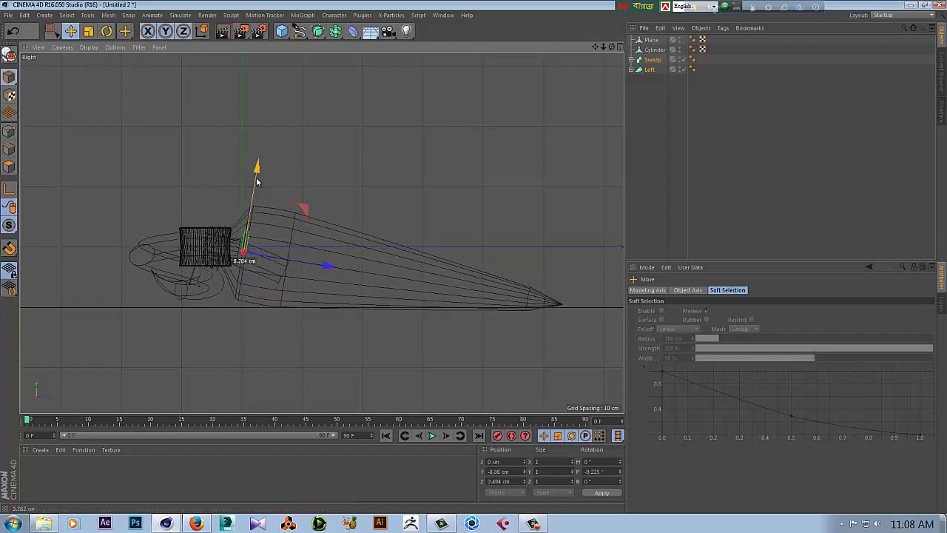
Fine-tune the tube's rotation to H 7.086°, P -8.363°, B 359.425°
{"action": "left_click", "coordinate": [107, 31]}
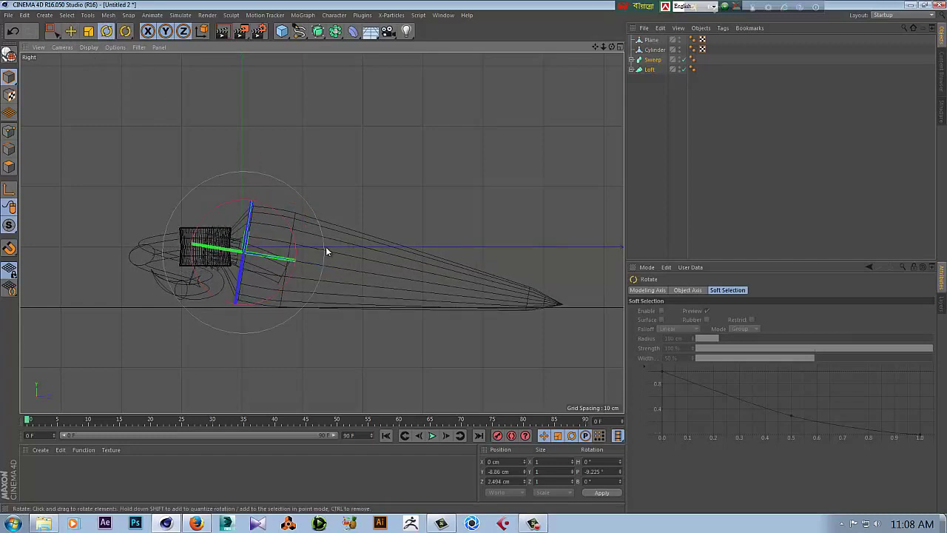
{"action": "key", "text": "ctrl+z"}
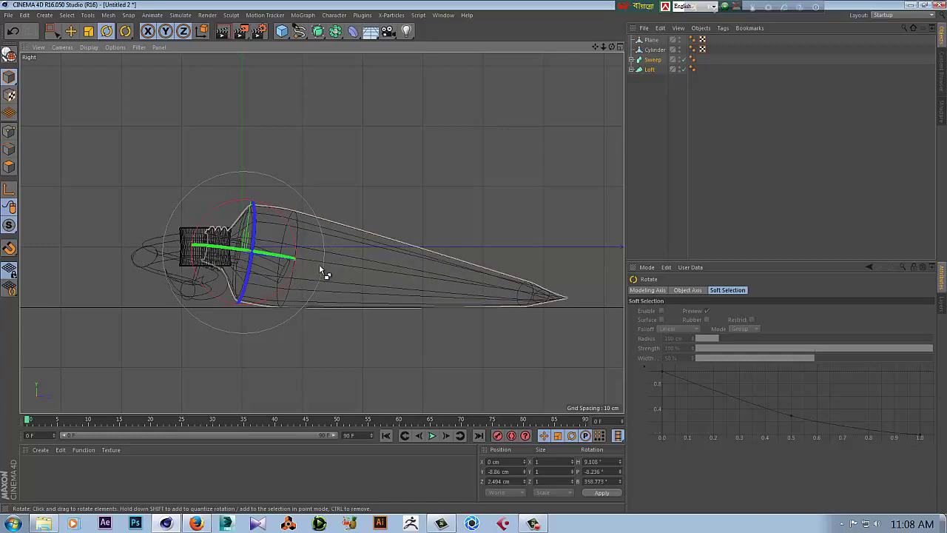
{"action": "left_click_drag", "start_coordinate": [324, 257], "coordinate": [328, 256]}
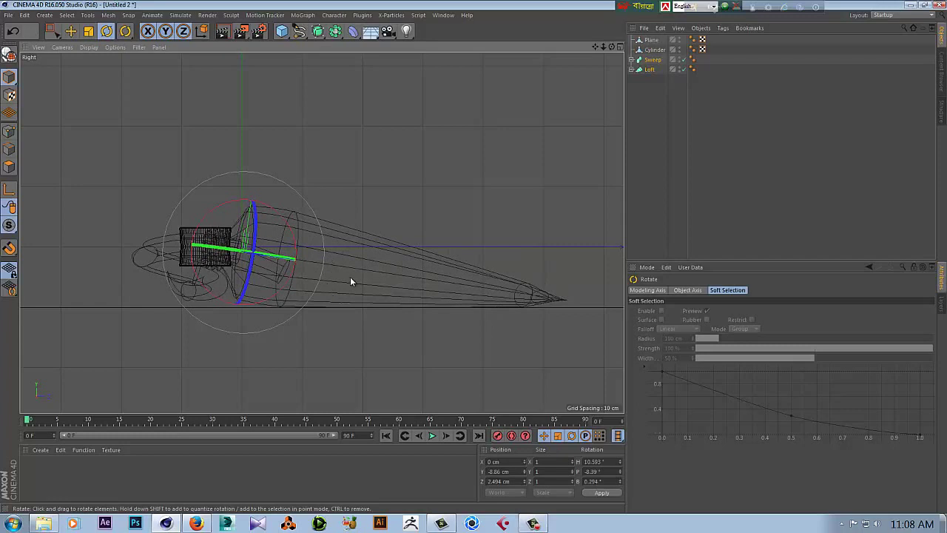
{"action": "key", "text": "ctrl+z"}
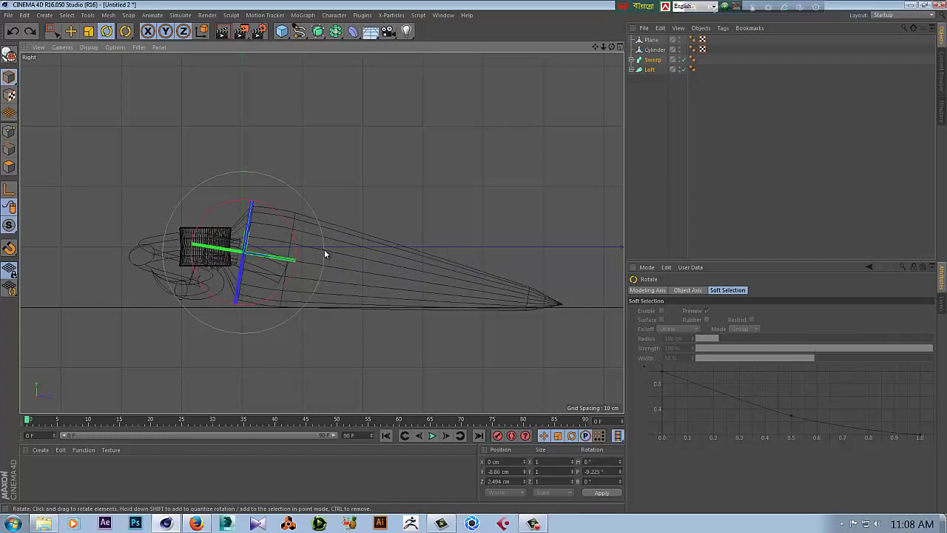
{"action": "left_click_drag", "start_coordinate": [324, 254], "coordinate": [325, 254]}
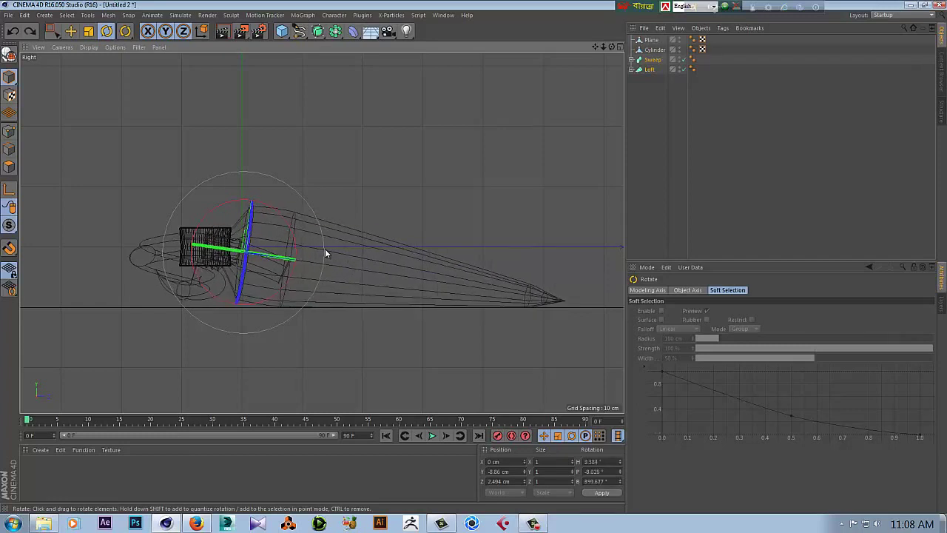
{"action": "left_click_drag", "start_coordinate": [326, 248], "coordinate": [327, 253]}
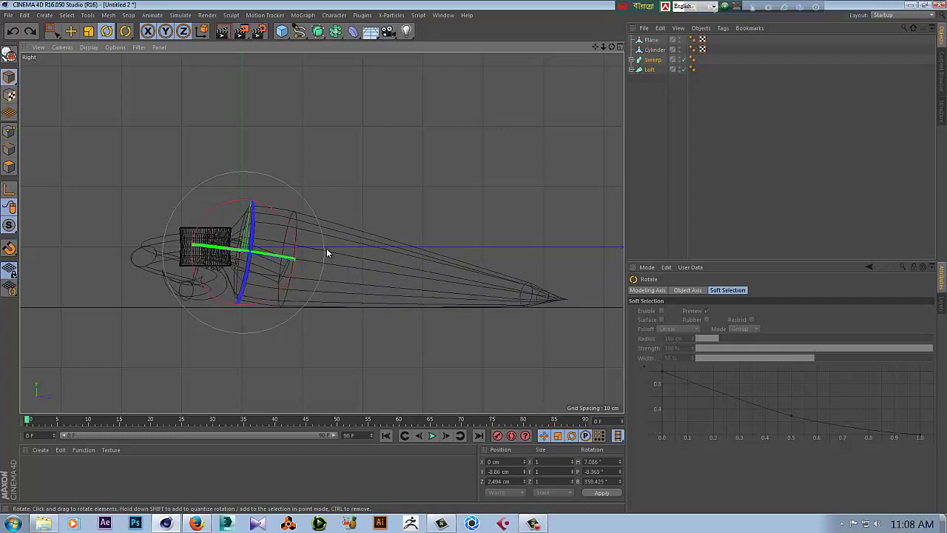
{"action": "left_click", "coordinate": [70, 31]}
Place the cap beside the nozzle at X -223.964, Y -71.12, Z -135.82 cm, then select the floor plane
{"action": "middle_click", "coordinate": [92, 197]}
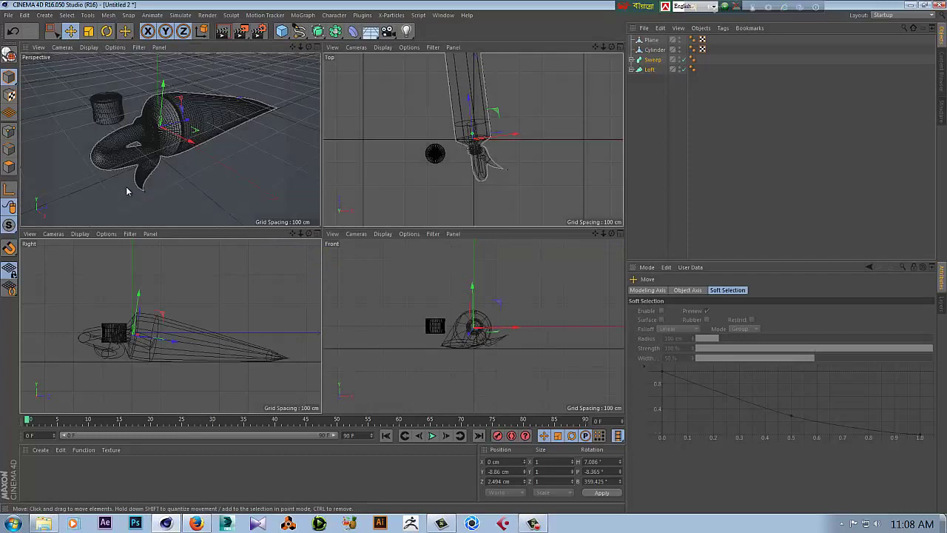
{"action": "middle_click", "coordinate": [119, 187]}
{"action": "left_click", "coordinate": [206, 174]}
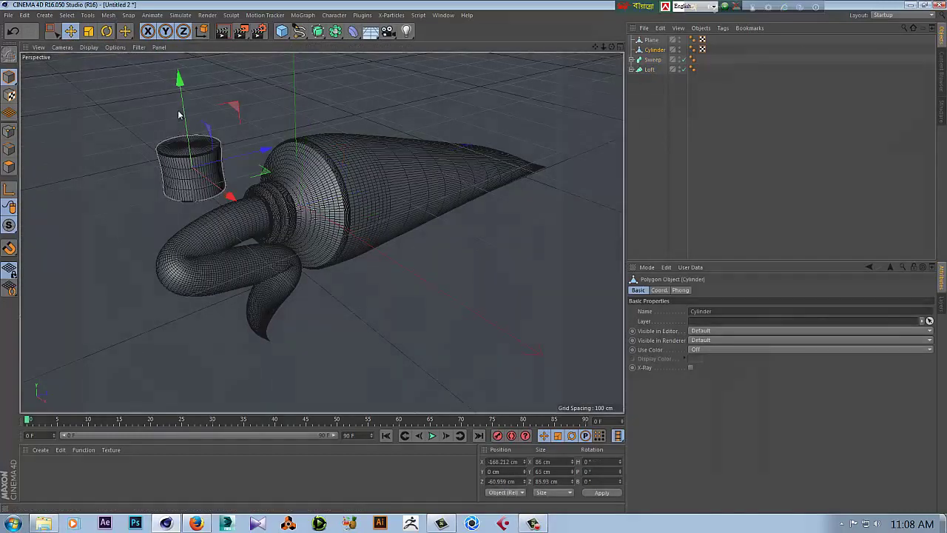
{"action": "left_click_drag", "start_coordinate": [186, 112], "coordinate": [191, 167]}
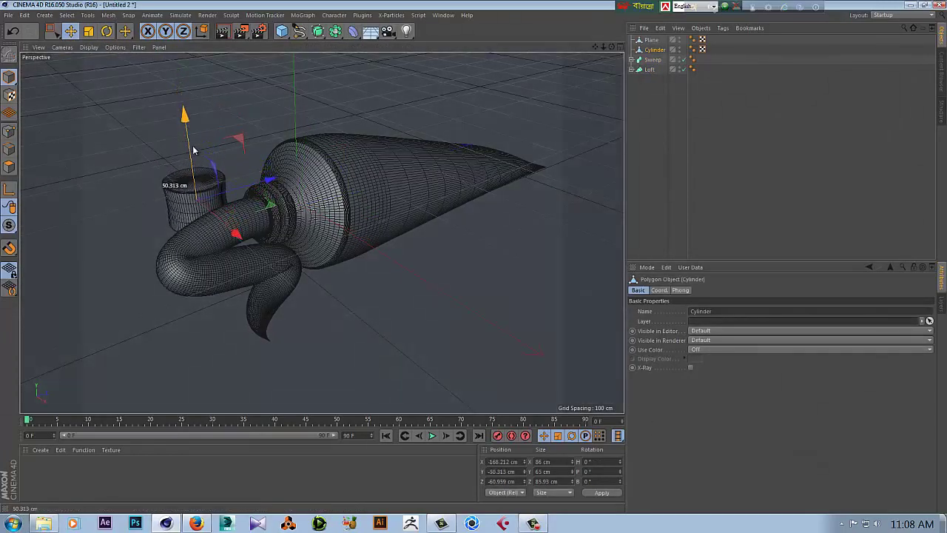
{"action": "left_click_drag", "start_coordinate": [269, 194], "coordinate": [175, 215]}
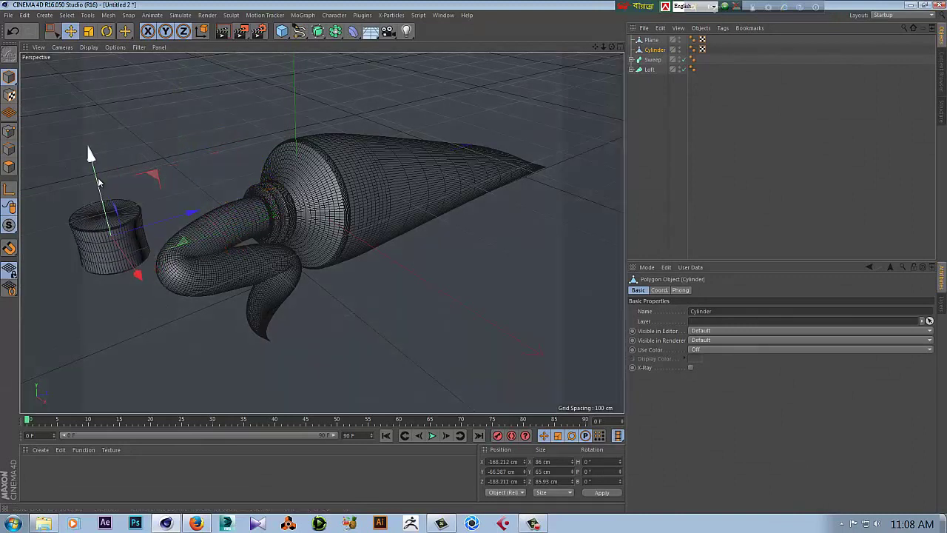
{"action": "mouse_move", "coordinate": [95, 187]}
{"action": "left_mouse_down"}
{"action": "mouse_move", "coordinate": [100, 178]}
{"action": "mouse_move", "coordinate": [105, 189]}
{"action": "left_mouse_up"}
{"action": "mouse_move", "coordinate": [173, 215]}
{"action": "left_mouse_down"}
{"action": "mouse_move", "coordinate": [210, 216]}
{"action": "mouse_move", "coordinate": [180, 264]}
{"action": "mouse_move", "coordinate": [152, 260]}
{"action": "left_mouse_up"}
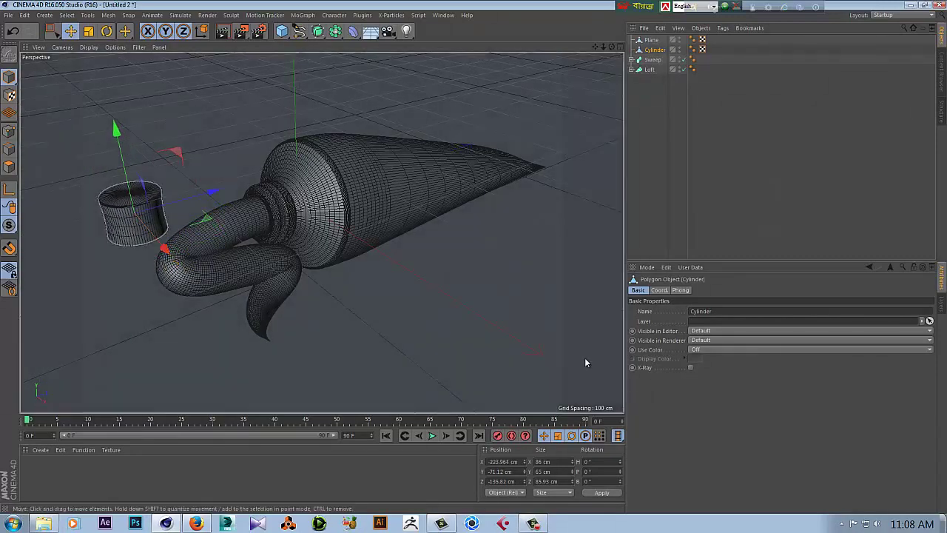
{"action": "left_click", "coordinate": [544, 333]}
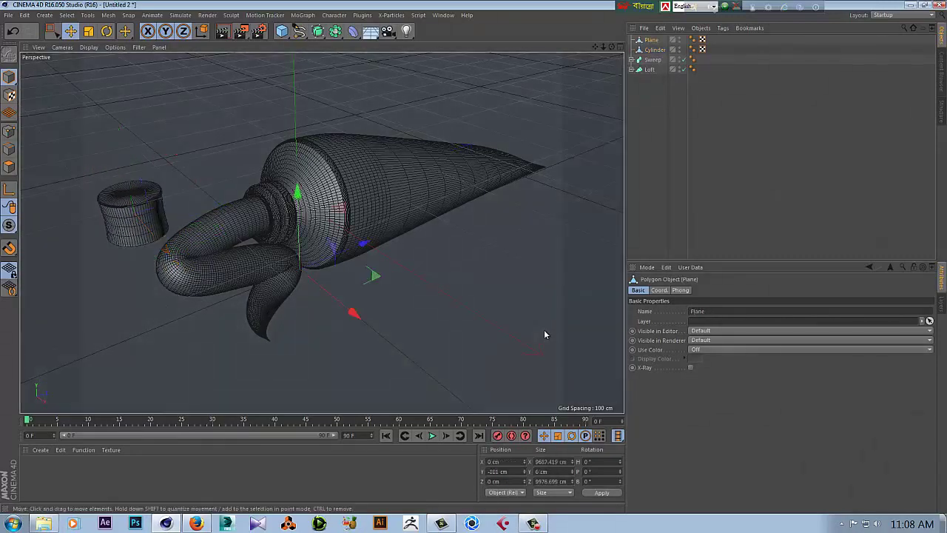
{"action": "left_click", "coordinate": [90, 48]}
Switch the viewport to smooth shading and create a new material, opening it in the editor
{"action": "left_click", "coordinate": [104, 59]}
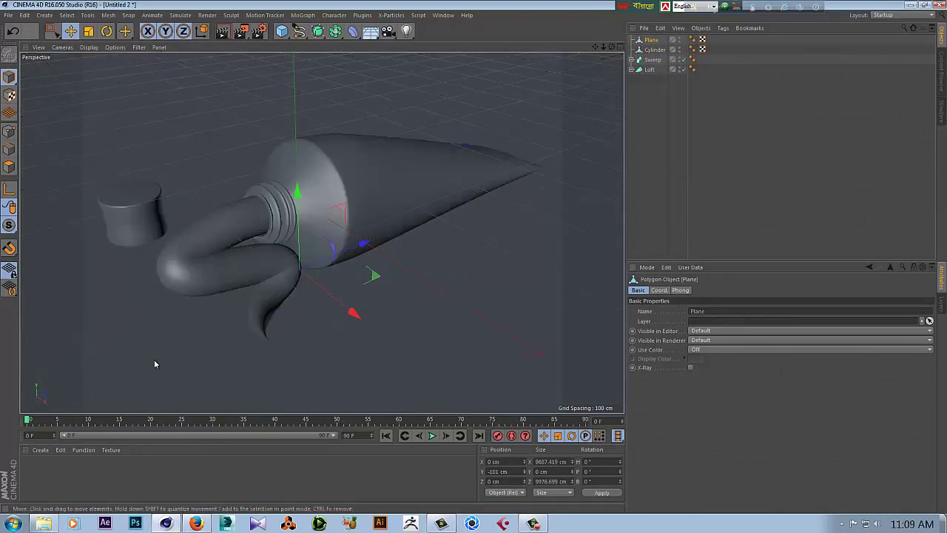
{"action": "left_click", "coordinate": [40, 450]}
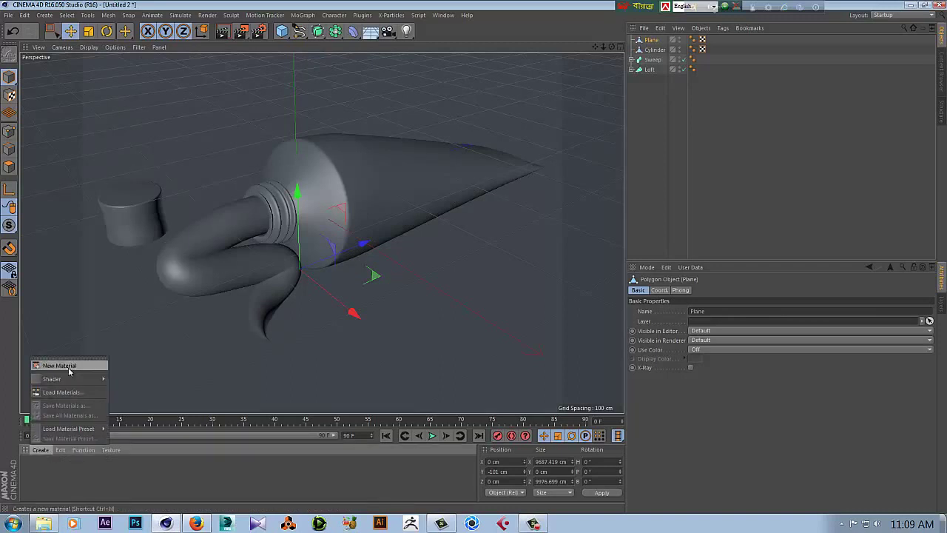
{"action": "left_click", "coordinate": [52, 366]}
{"action": "left_click_drag", "start_coordinate": [38, 466], "coordinate": [96, 485]}
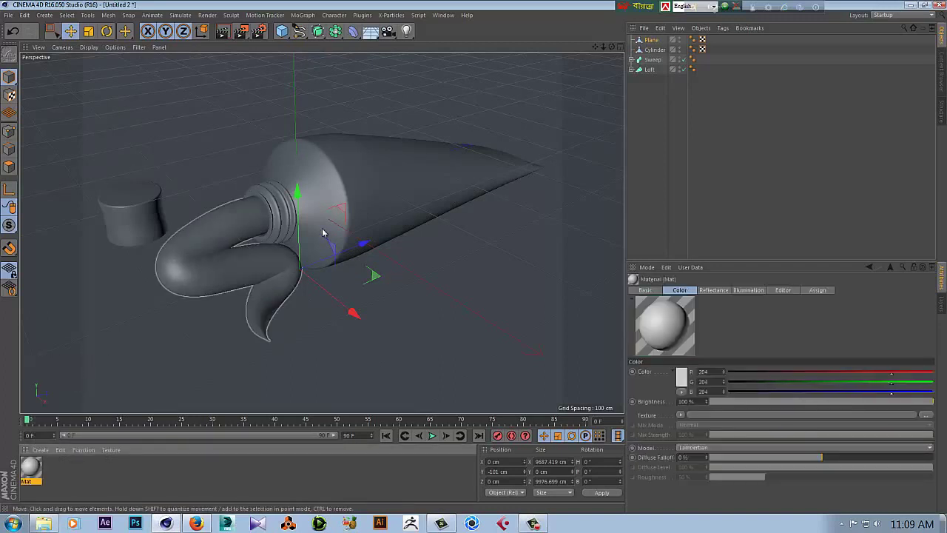
{"action": "double_click", "coordinate": [31, 474]}
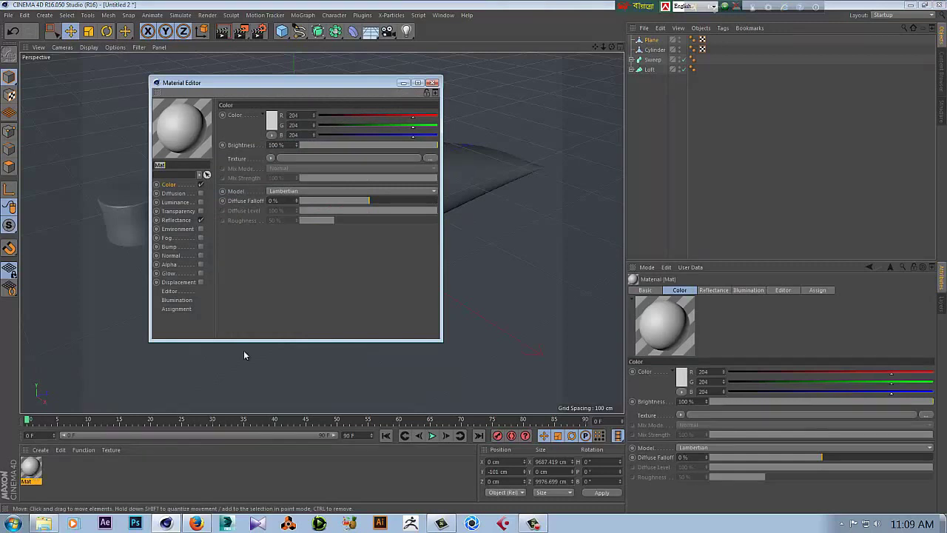
Set the material colour to pure white (255) and try a reduced legacy reflection layer
{"action": "left_click", "coordinate": [273, 126]}
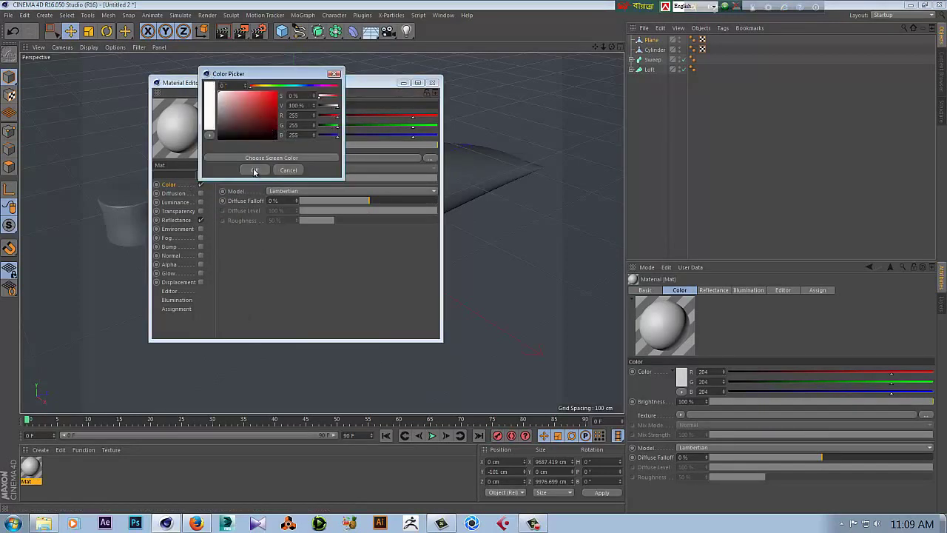
{"action": "left_click", "coordinate": [254, 170]}
{"action": "left_click", "coordinate": [176, 220]}
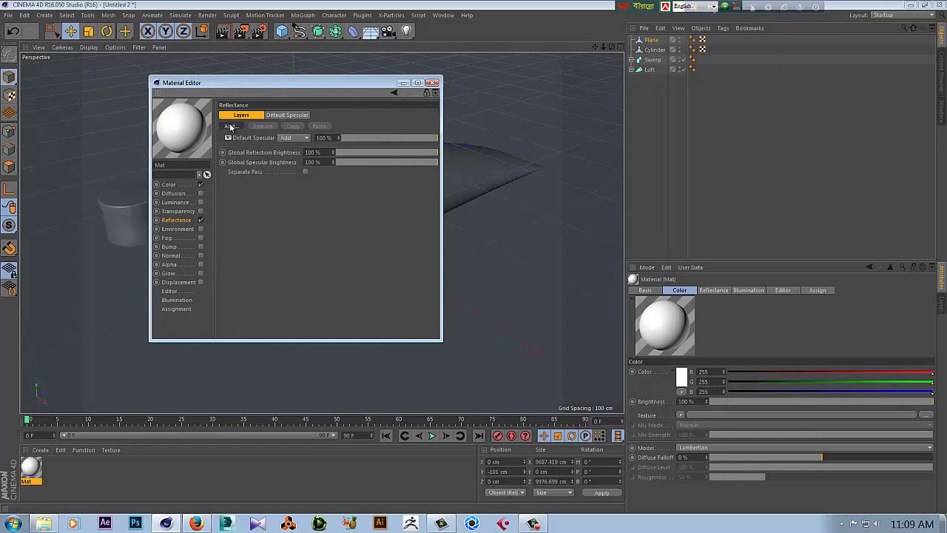
{"action": "left_click", "coordinate": [230, 127]}
{"action": "left_click", "coordinate": [293, 226]}
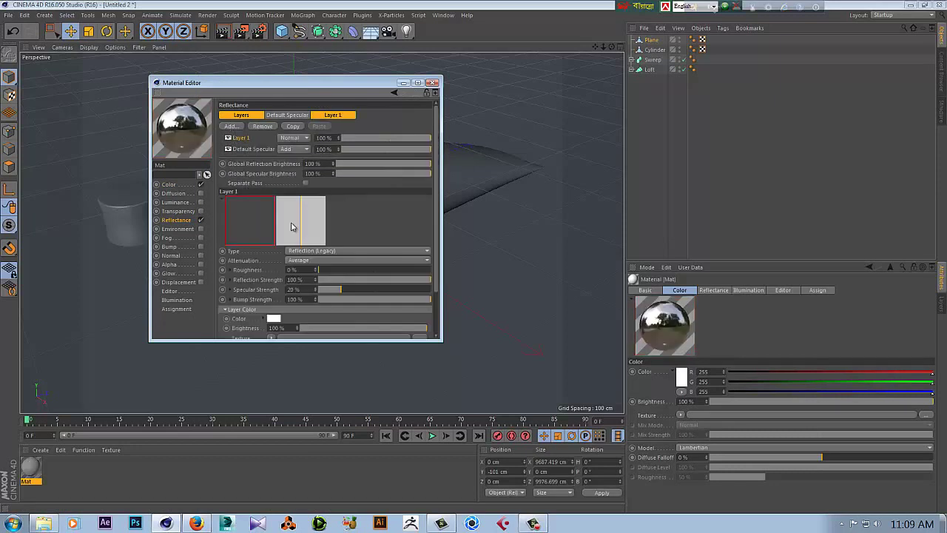
{"action": "left_click", "coordinate": [342, 138]}
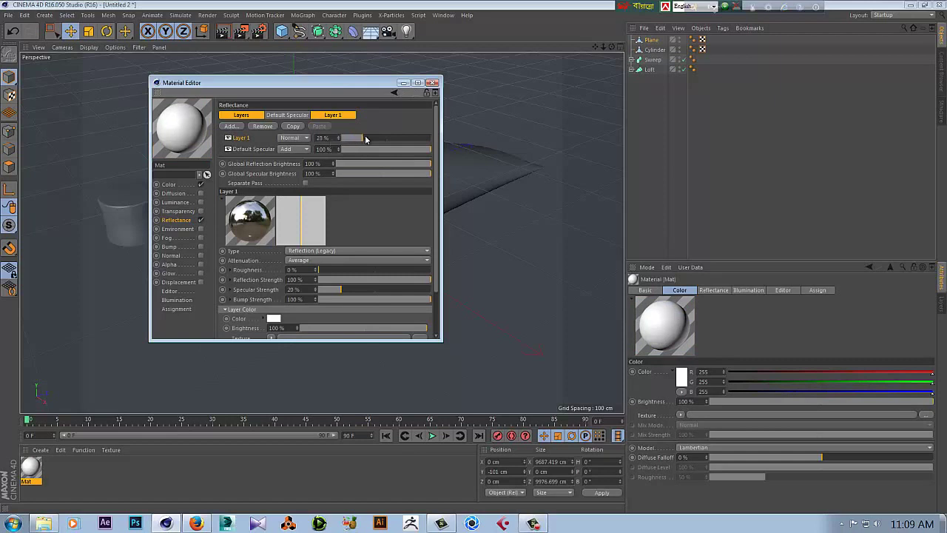
{"action": "left_click_drag", "start_coordinate": [347, 138], "coordinate": [237, 137]}
Replace the reflectance layers with a single Phong layer at 7% opacity
{"action": "left_click", "coordinate": [263, 126]}
{"action": "left_click", "coordinate": [262, 126]}
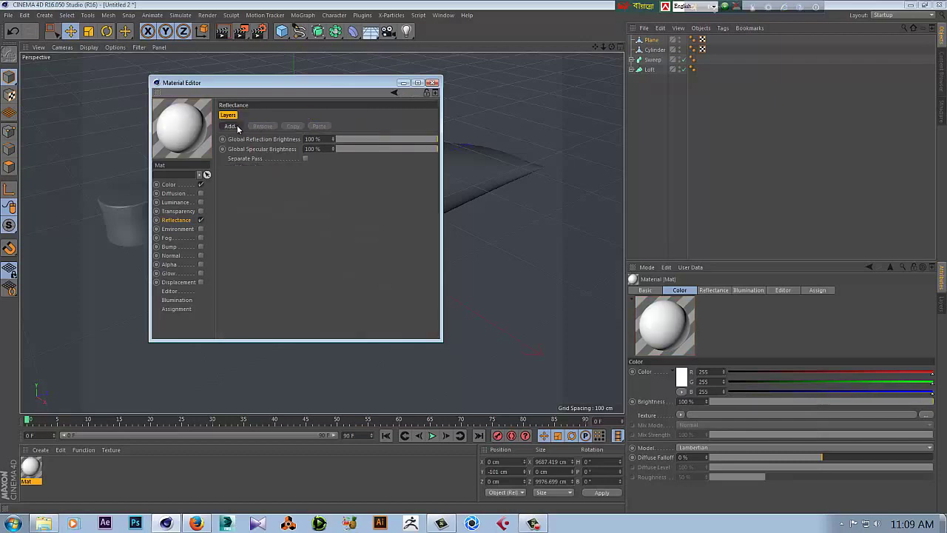
{"action": "left_click", "coordinate": [237, 129]}
{"action": "left_click", "coordinate": [270, 153]}
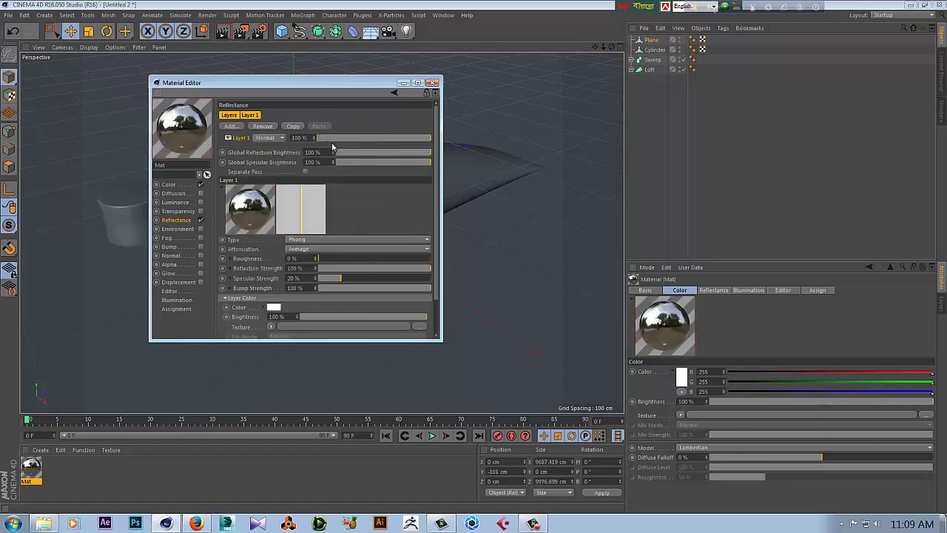
{"action": "left_click_drag", "start_coordinate": [318, 139], "coordinate": [325, 145]}
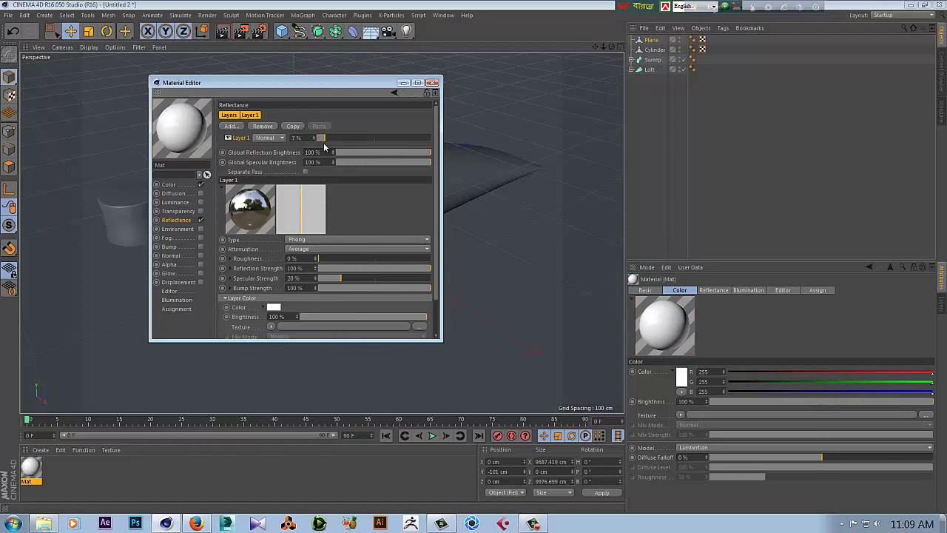
{"action": "left_click", "coordinate": [429, 83]}
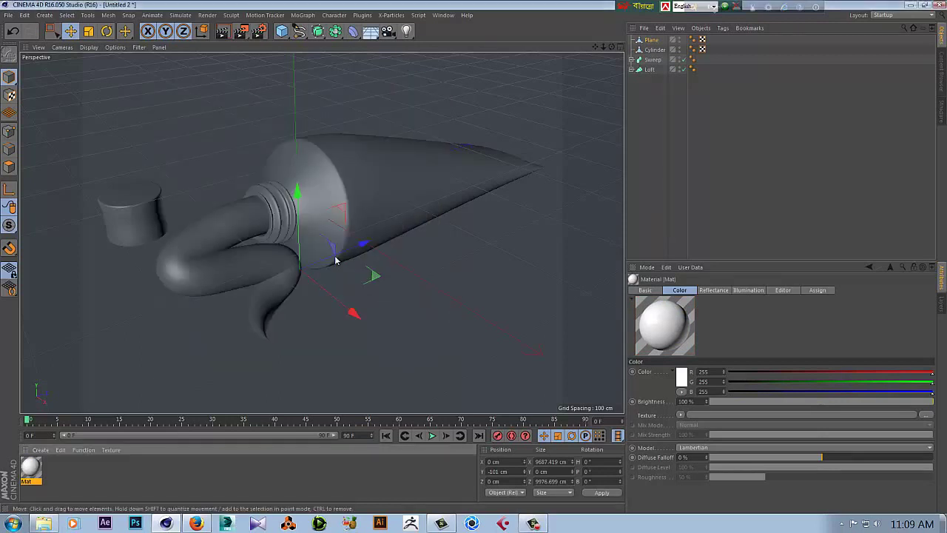
Duplicate Mat and load Colgate-Toothpaste.gif as the copy's Color texture, accepting the project-folder prompt
{"action": "left_click_drag", "start_coordinate": [45, 469], "coordinate": [55, 468], "text": "ctrl"}
{"action": "double_click", "coordinate": [55, 466]}
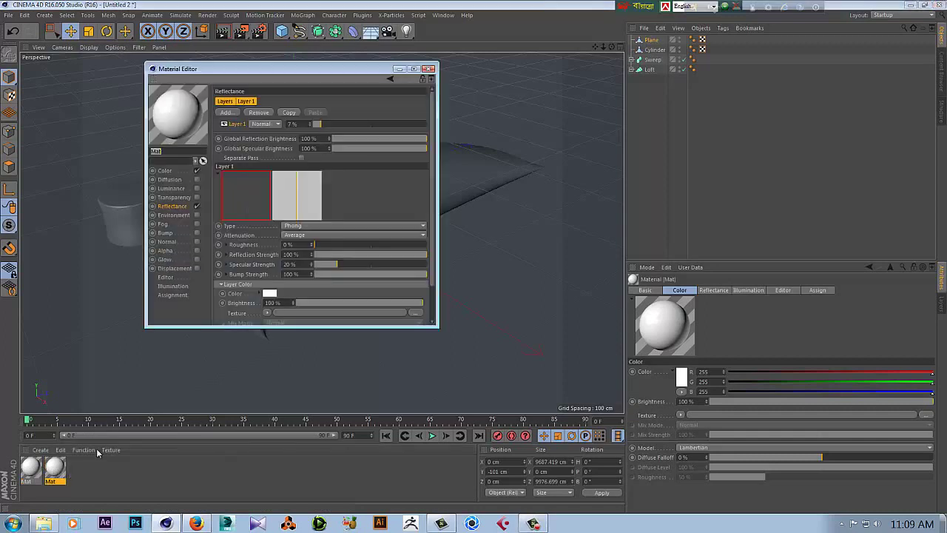
{"action": "left_click", "coordinate": [172, 173]}
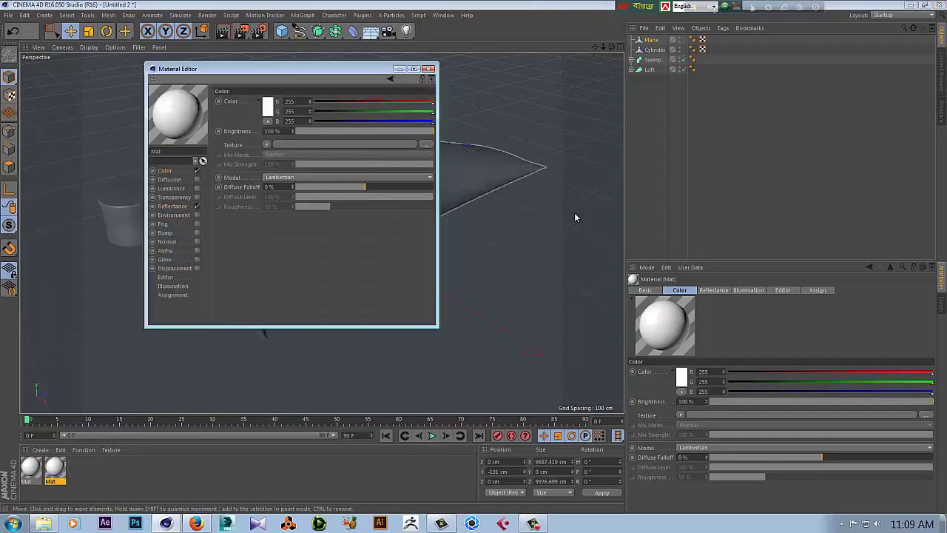
{"action": "left_click", "coordinate": [533, 523]}
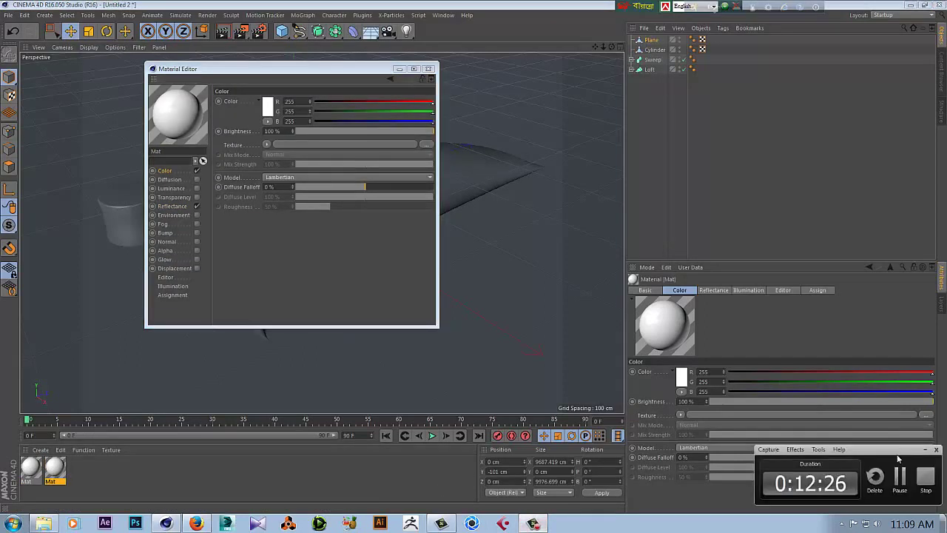
{"action": "left_click", "coordinate": [900, 475]}
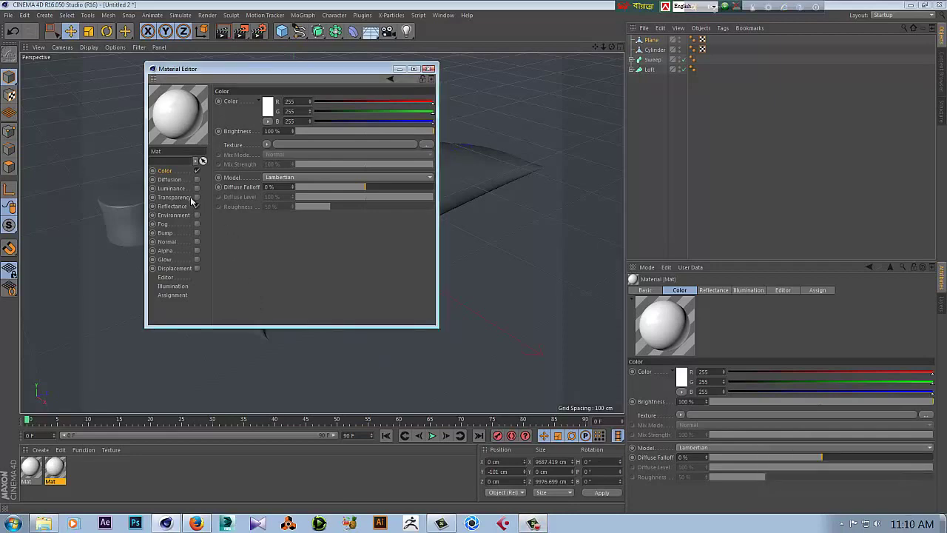
{"action": "left_click", "coordinate": [427, 144]}
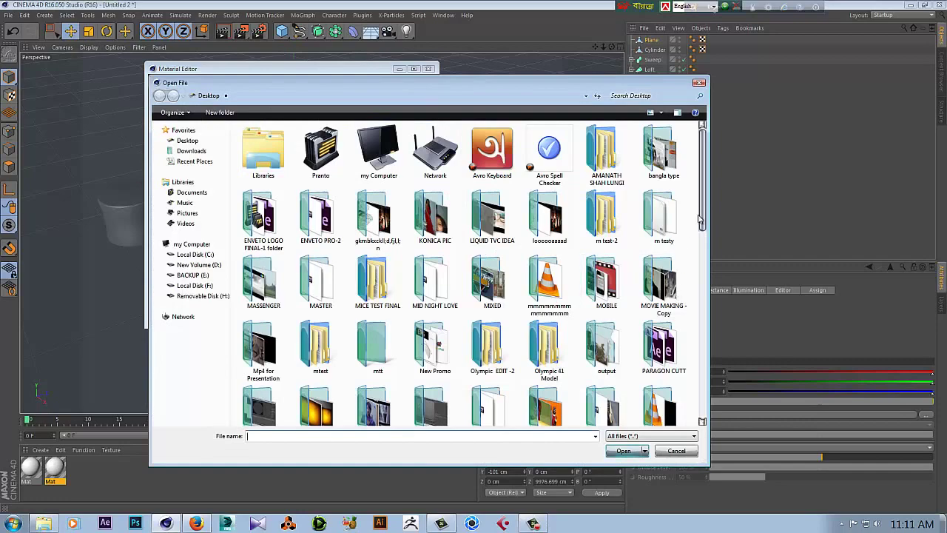
{"action": "mouse_move", "coordinate": [700, 219]}
{"action": "left_mouse_down"}
{"action": "mouse_move", "coordinate": [717, 270]}
{"action": "mouse_move", "coordinate": [731, 424]}
{"action": "mouse_move", "coordinate": [729, 348]}
{"action": "left_mouse_up"}
{"action": "double_click", "coordinate": [418, 277]}
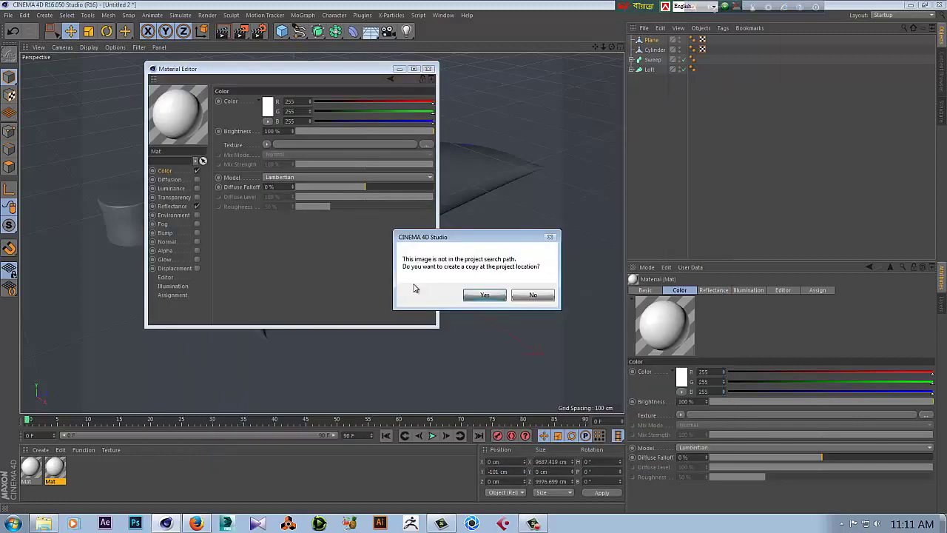
{"action": "left_click", "coordinate": [479, 298]}
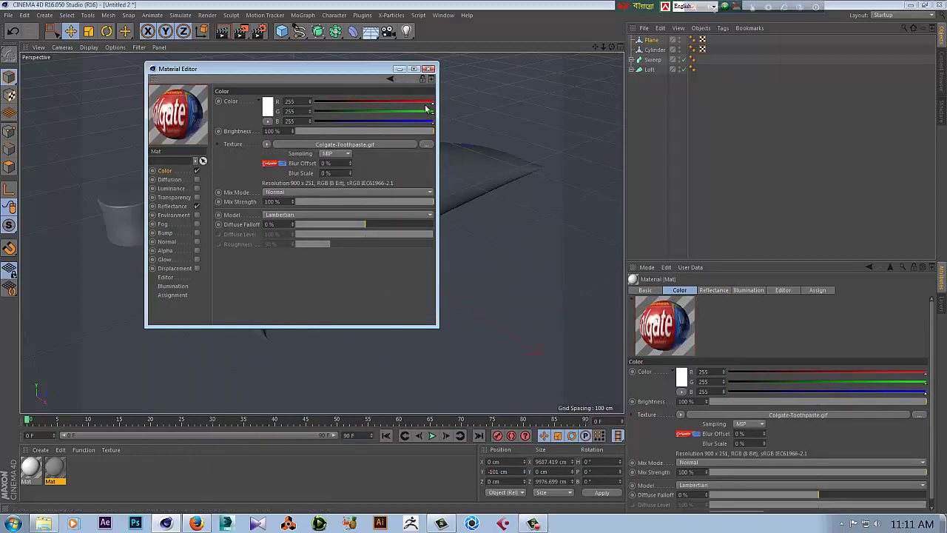
{"action": "left_click", "coordinate": [428, 68]}
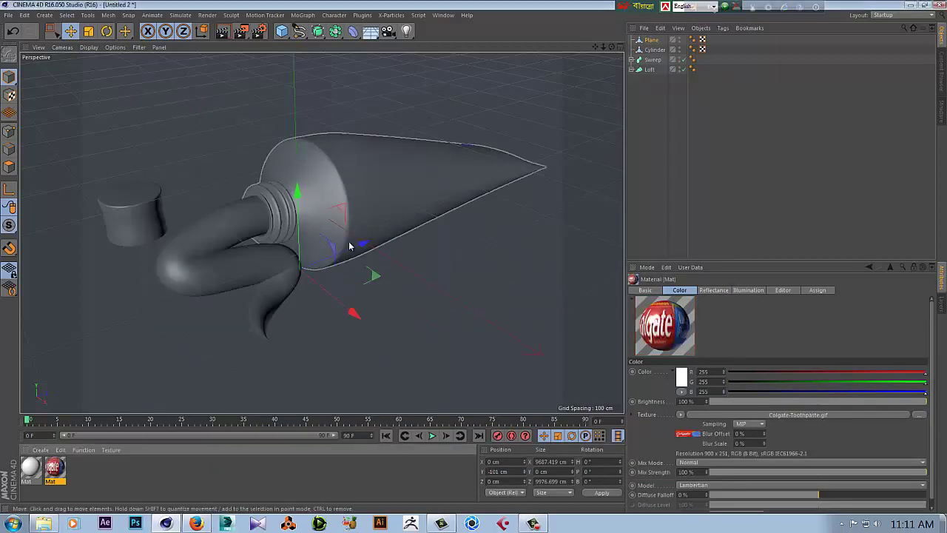
Select the Loft tube body and go from four views to a maximized Right view and back
{"action": "left_click", "coordinate": [314, 215]}
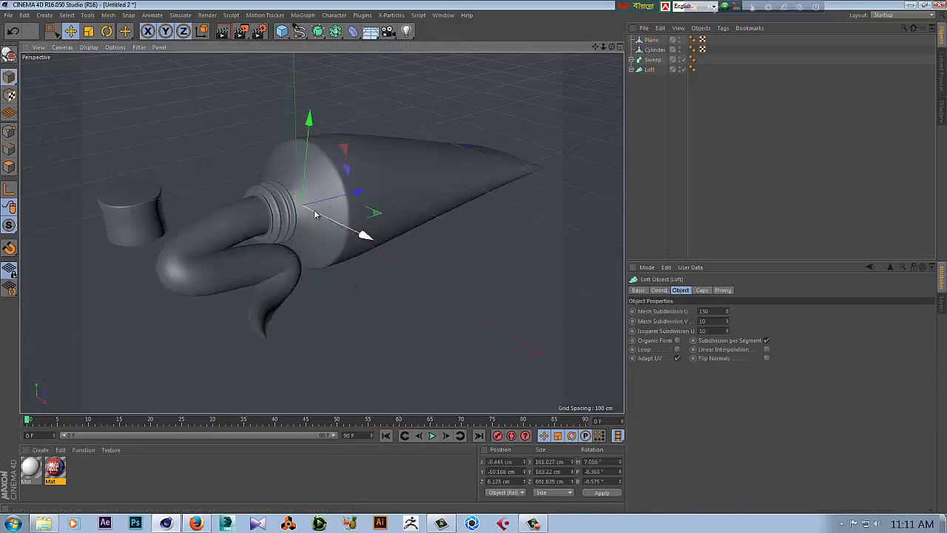
{"action": "middle_click", "coordinate": [171, 299]}
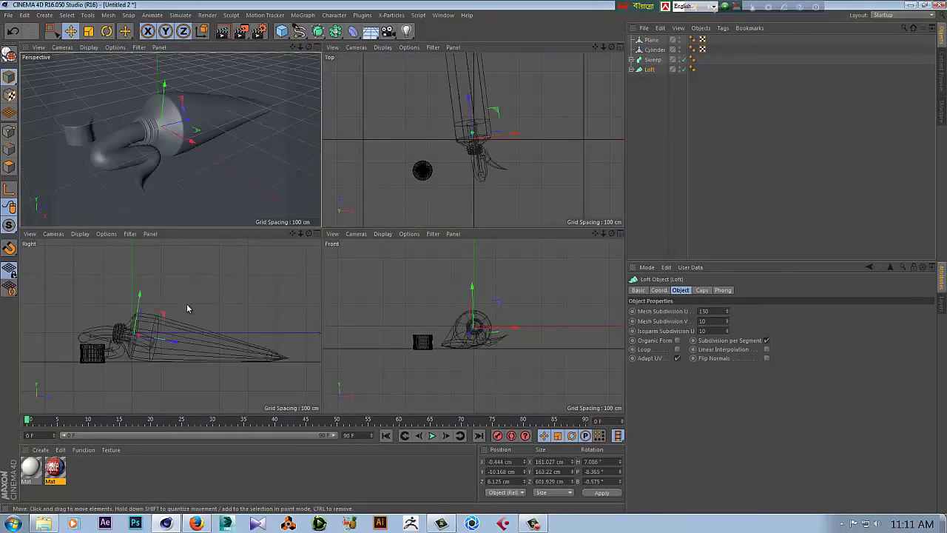
{"action": "middle_click", "coordinate": [187, 304]}
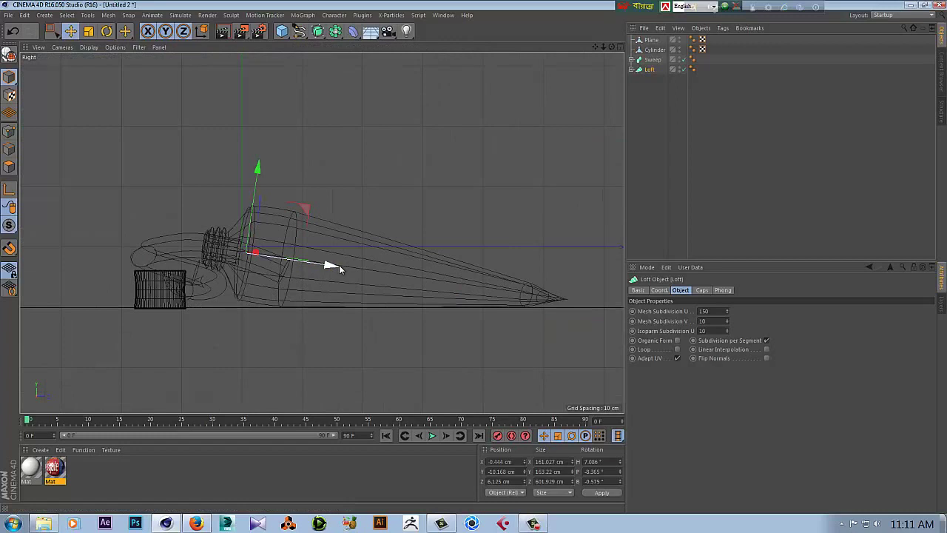
{"action": "middle_click", "coordinate": [355, 167]}
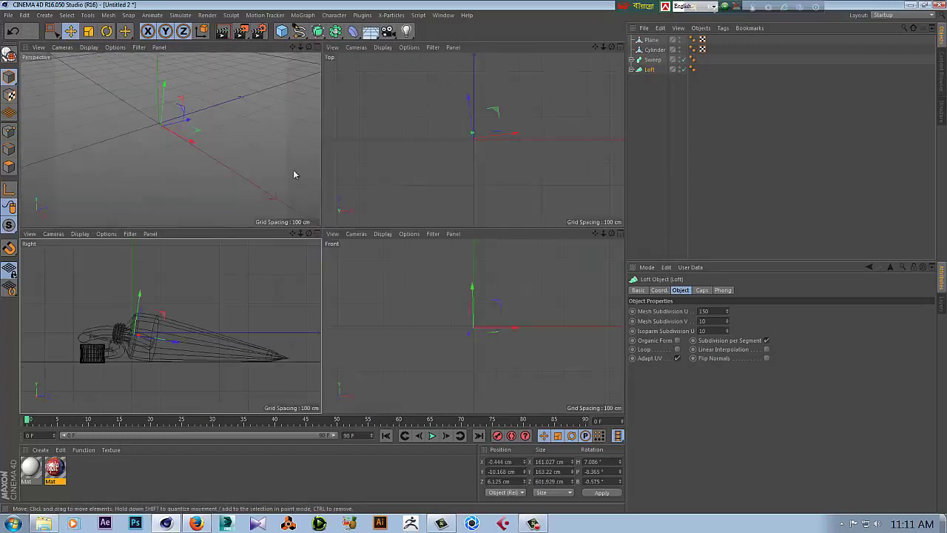
{"action": "left_click", "coordinate": [649, 71]}
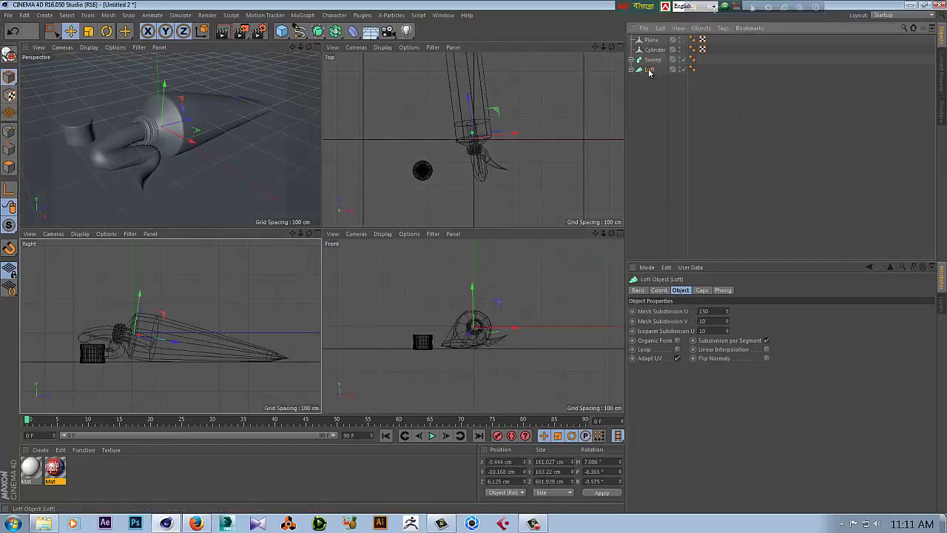
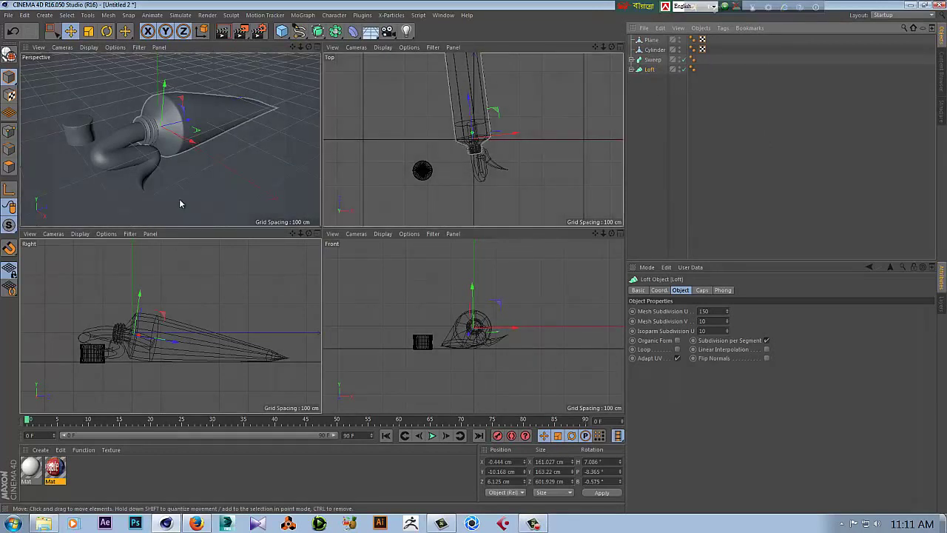
Duplicate the Loft as a backup and make the original Loft editable
{"action": "left_click_drag", "start_coordinate": [646, 70], "coordinate": [646, 80], "text": "ctrl"}
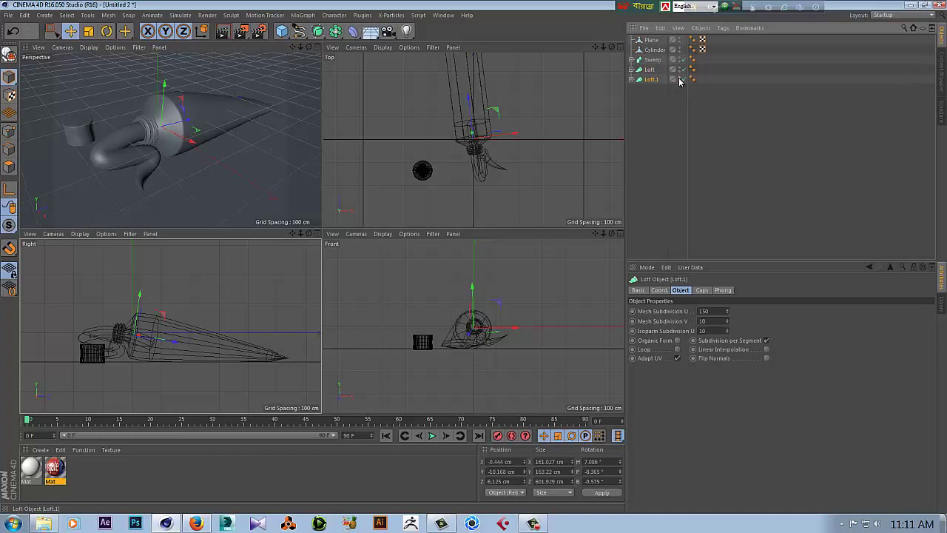
{"action": "left_click", "coordinate": [630, 69]}
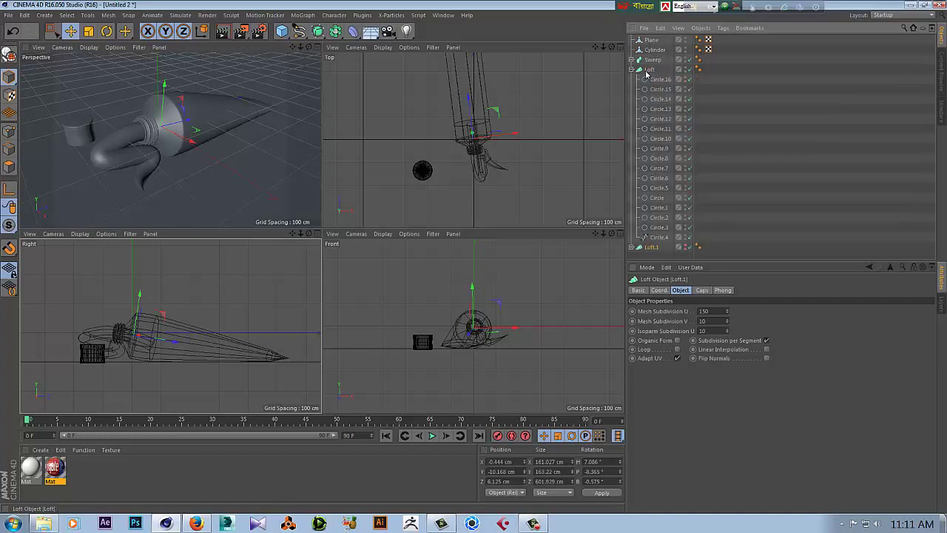
{"action": "right_click", "coordinate": [648, 71]}
{"action": "left_click", "coordinate": [698, 255]}
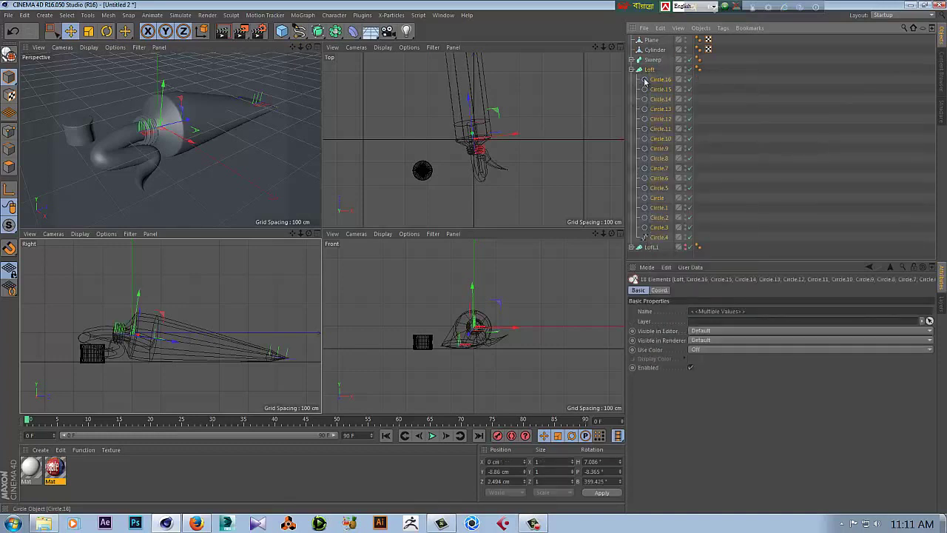
{"action": "right_click", "coordinate": [654, 71]}
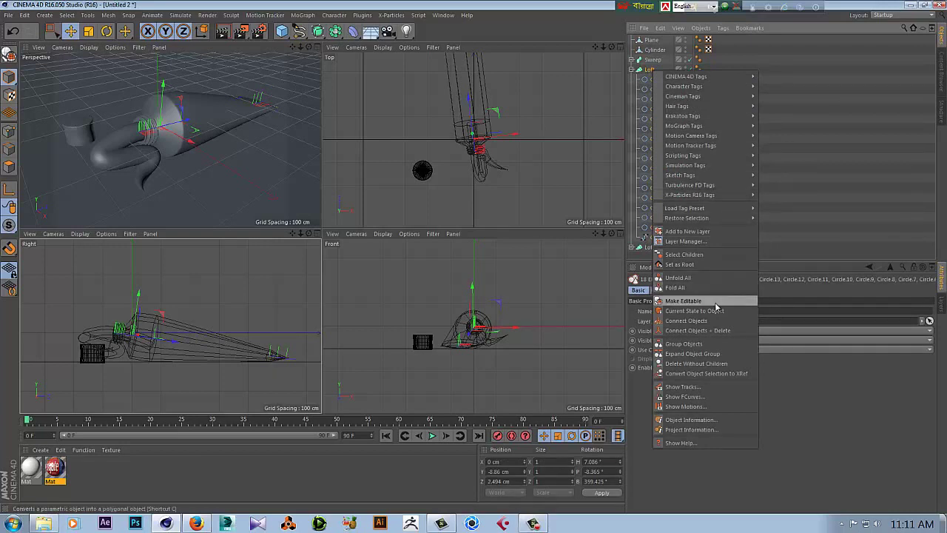
{"action": "left_click", "coordinate": [719, 300]}
Merge the Loft and its two caps into one object, Loft.2, with Connect Objects + Delete
{"action": "left_click", "coordinate": [631, 69]}
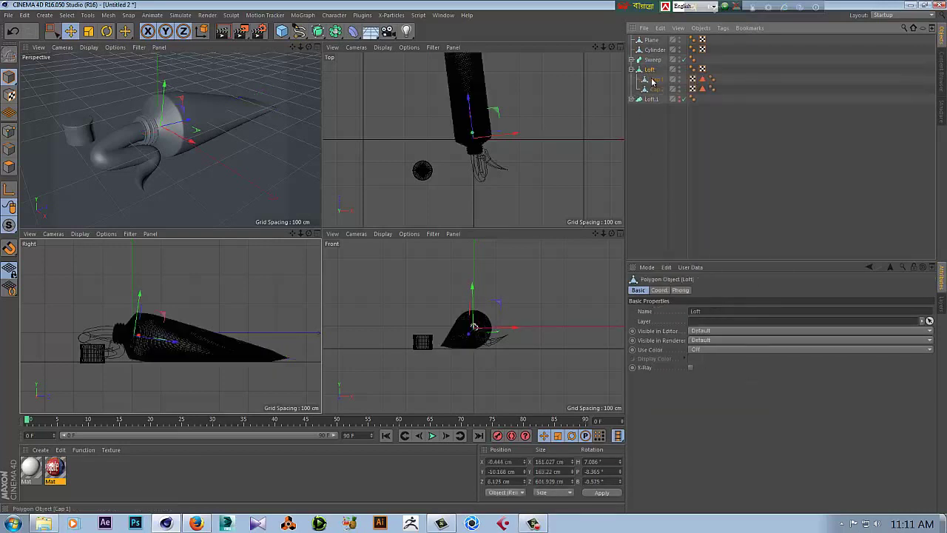
{"action": "right_click", "coordinate": [653, 75]}
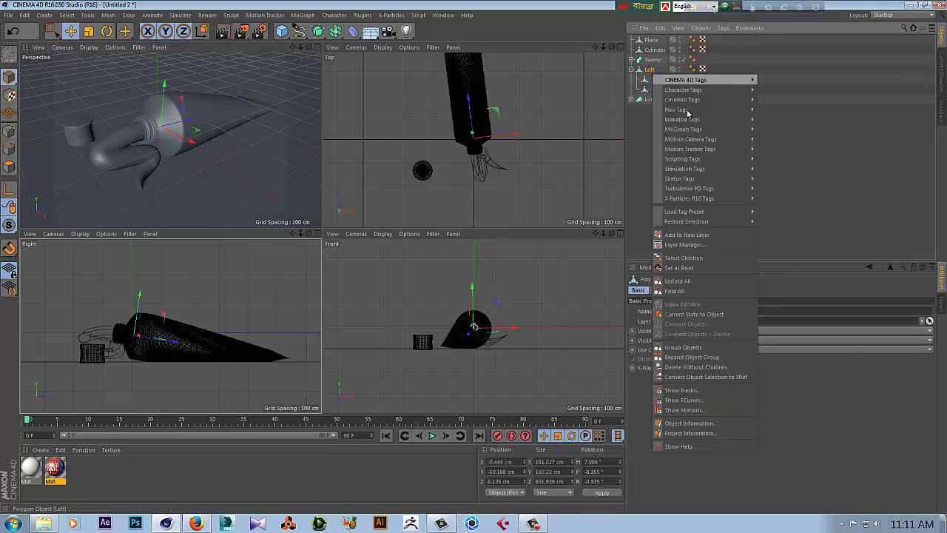
{"action": "left_click", "coordinate": [699, 256]}
{"action": "right_click", "coordinate": [652, 71]}
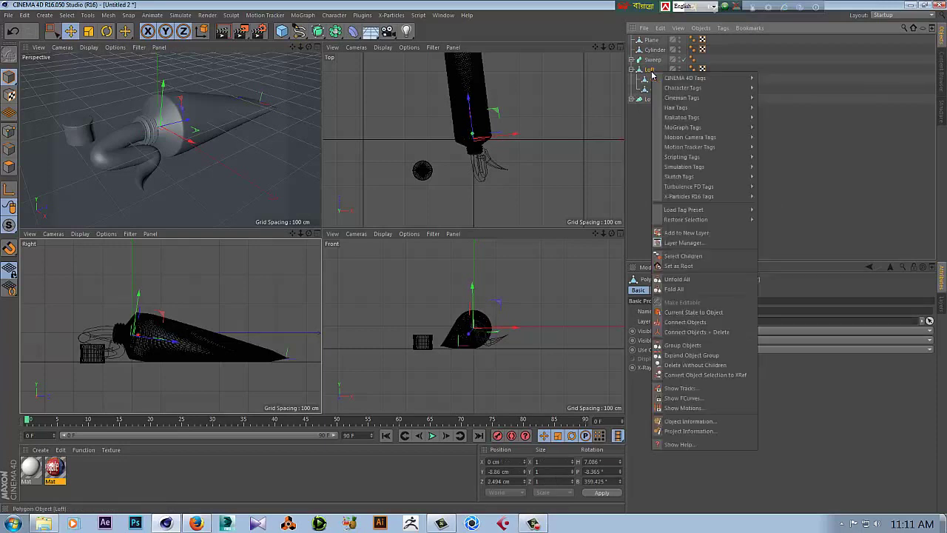
{"action": "left_click", "coordinate": [707, 333]}
{"action": "left_click", "coordinate": [258, 371]}
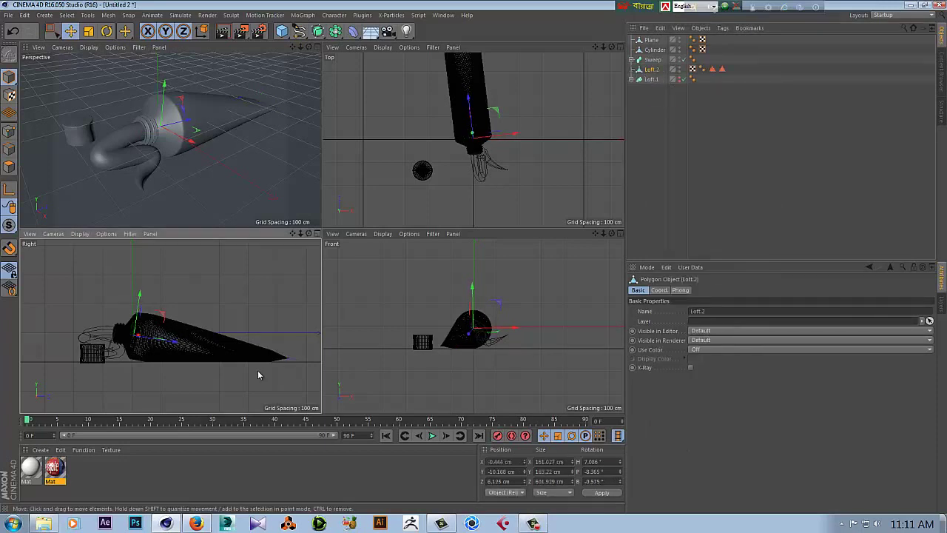
Select Loft.2 and rotate it about 11° in the maximized Right view
{"action": "middle_click", "coordinate": [266, 306]}
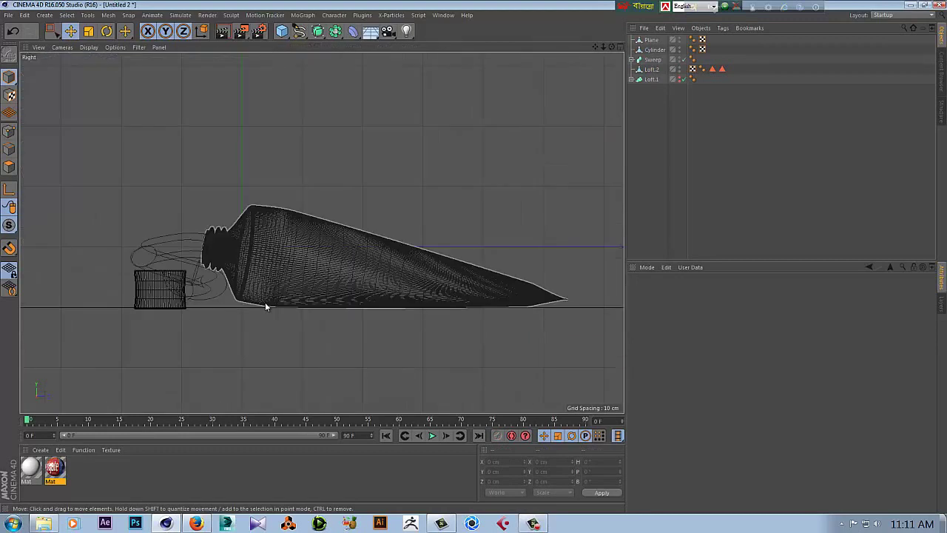
{"action": "left_click", "coordinate": [652, 69]}
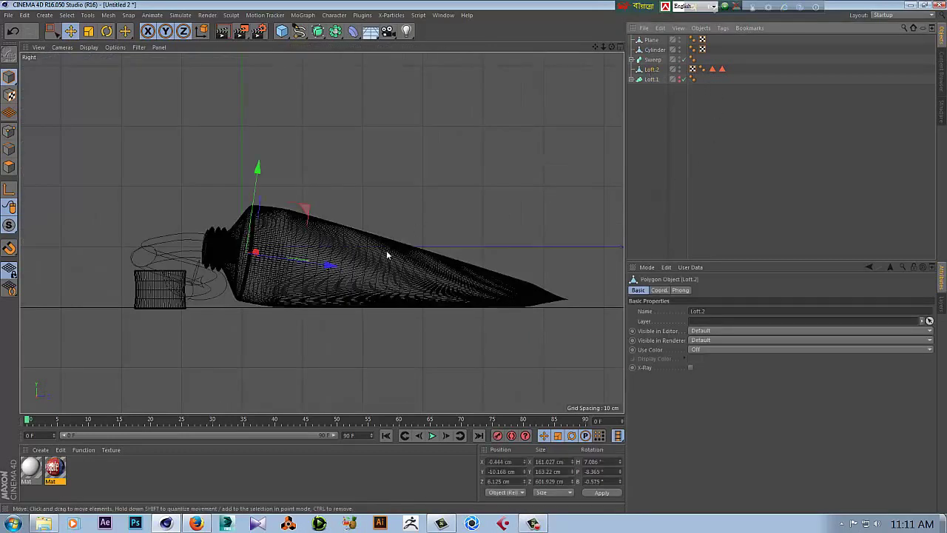
{"action": "middle_click", "coordinate": [278, 232]}
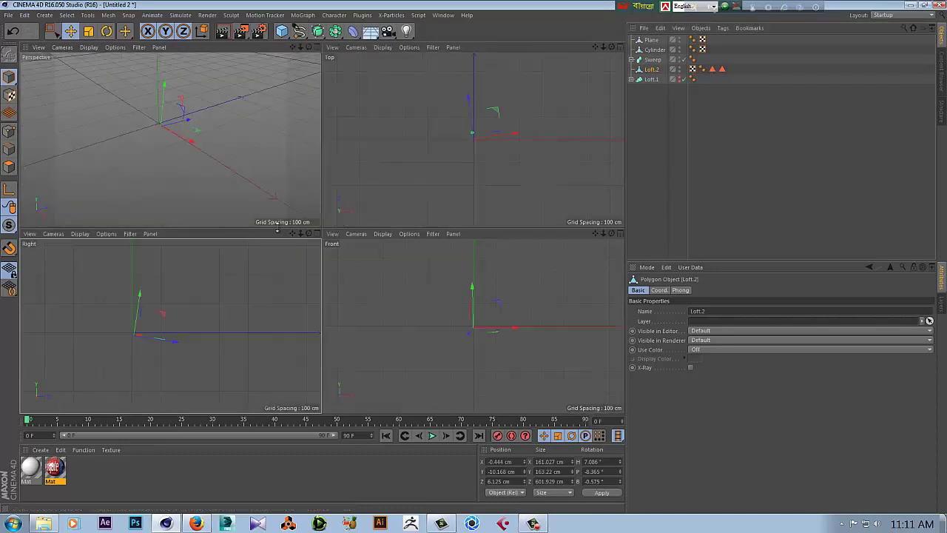
{"action": "middle_click", "coordinate": [217, 311]}
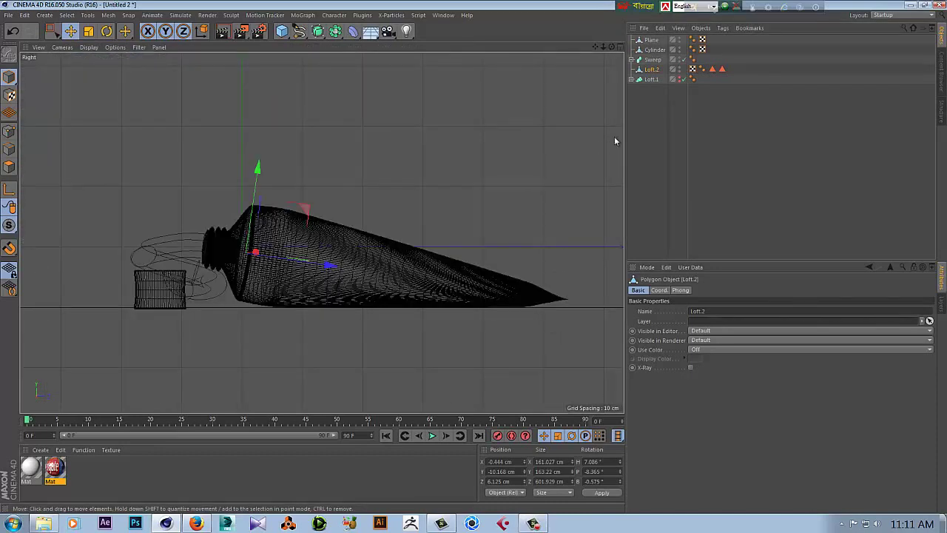
{"action": "left_click", "coordinate": [107, 31]}
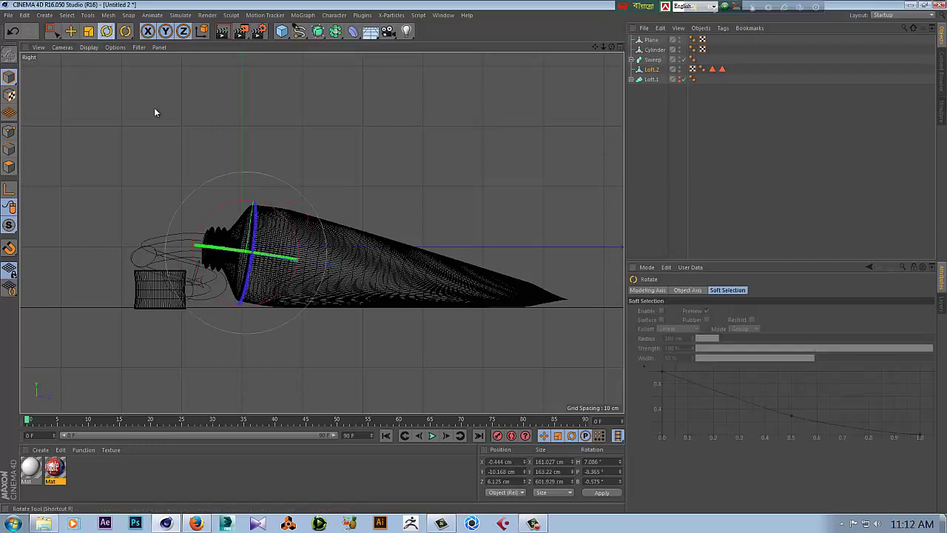
{"action": "left_click_drag", "start_coordinate": [292, 228], "coordinate": [284, 222]}
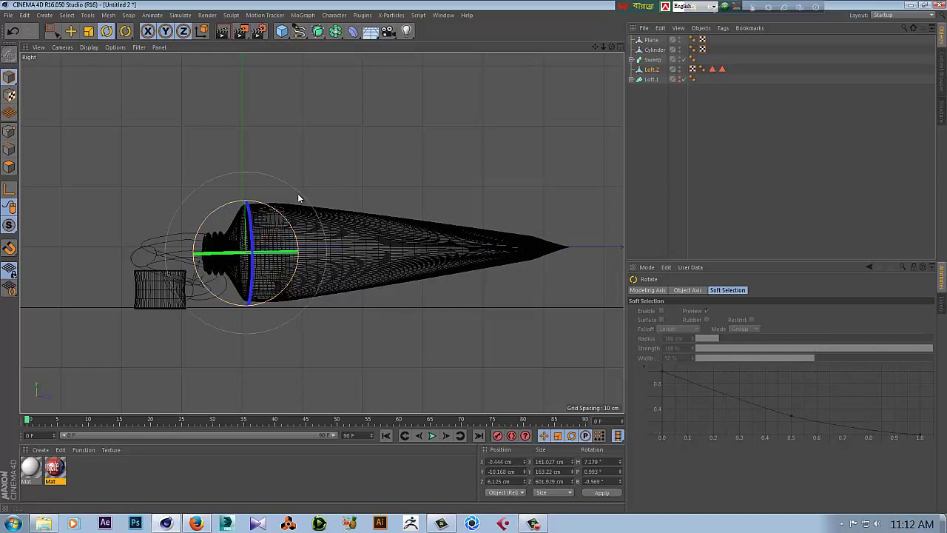
{"action": "left_click", "coordinate": [297, 195]}
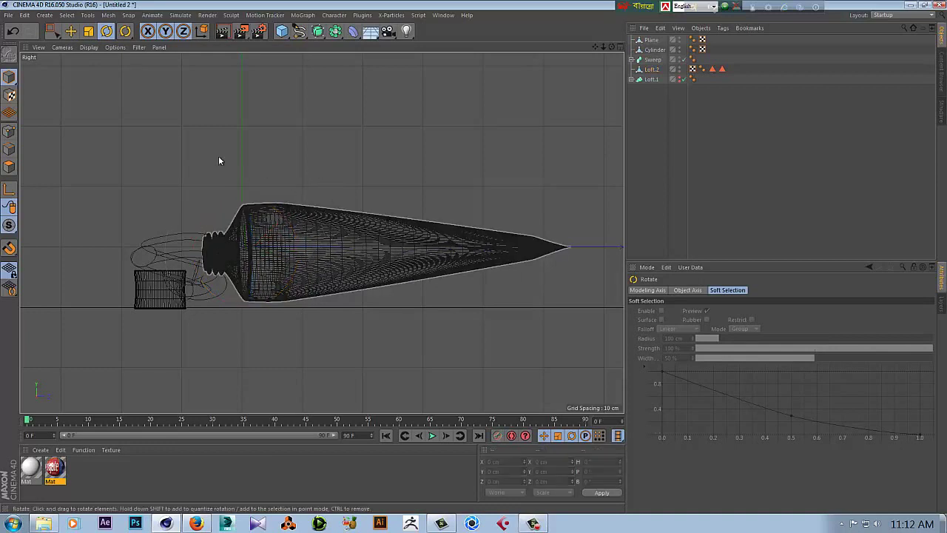
Set the viewport display to Gouraud Shading (Lines) and return to four views
{"action": "left_click", "coordinate": [87, 47]}
{"action": "left_click", "coordinate": [107, 61]}
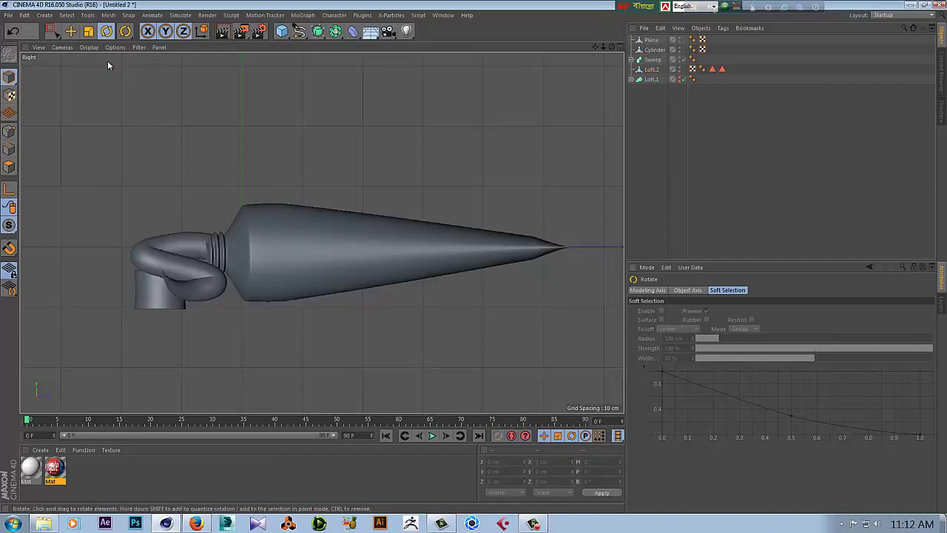
{"action": "left_click", "coordinate": [94, 48]}
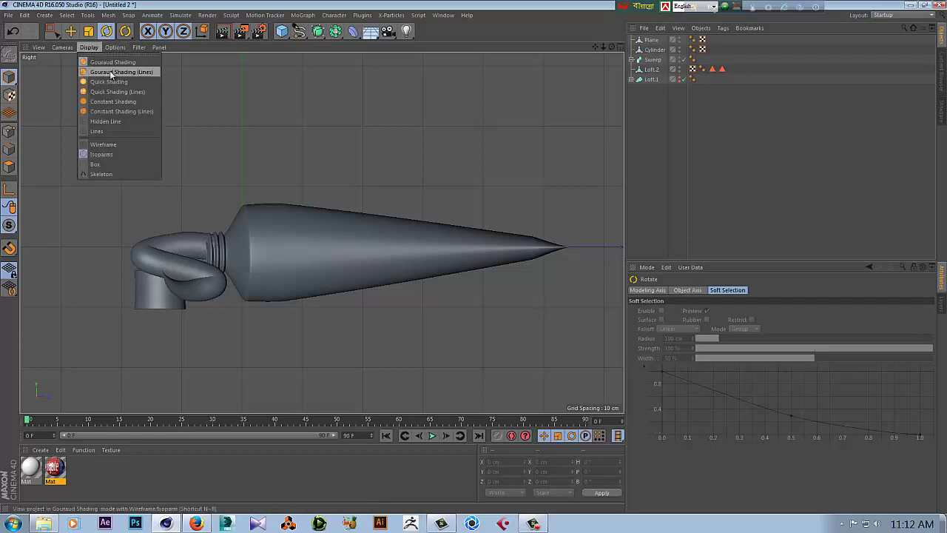
{"action": "left_click", "coordinate": [111, 72]}
{"action": "middle_click", "coordinate": [114, 157]}
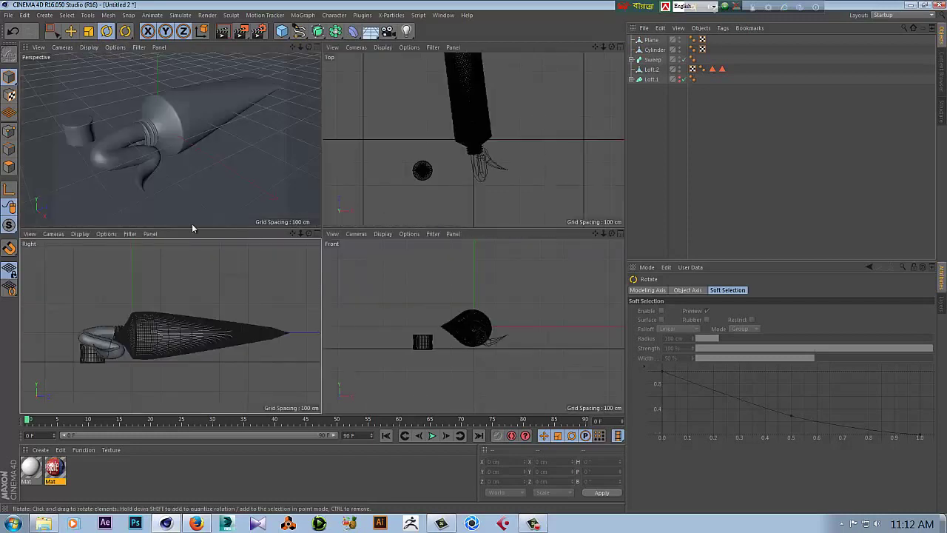
{"action": "left_click_drag", "start_coordinate": [499, 312], "coordinate": [484, 222]}
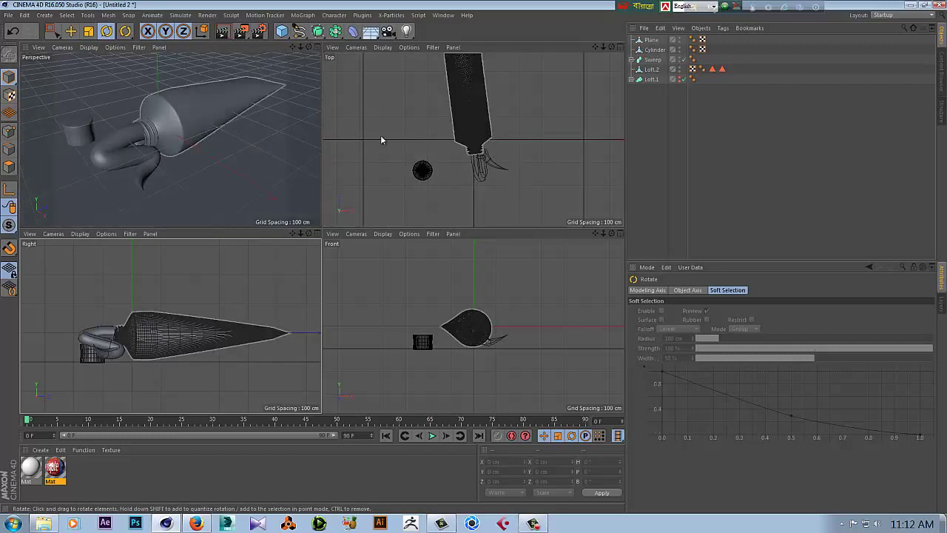
Select Loft.2 and set a rotation value in its Coord. tab to 0°
{"action": "left_click", "coordinate": [70, 31]}
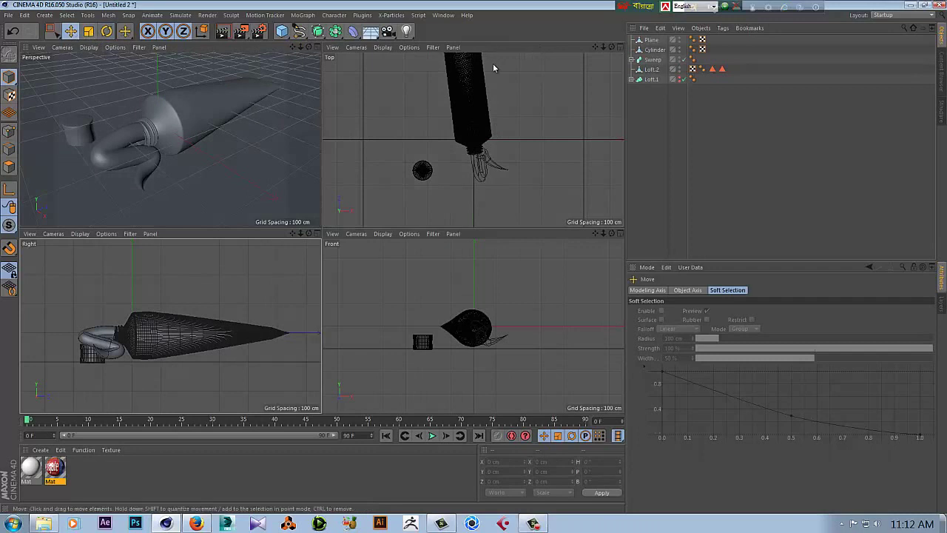
{"action": "left_click", "coordinate": [485, 74]}
{"action": "left_click", "coordinate": [659, 290]}
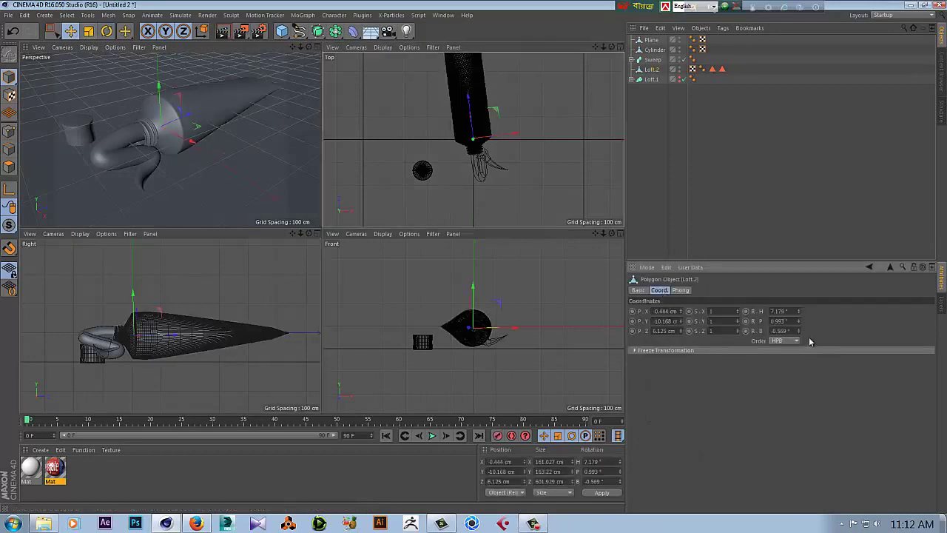
{"action": "double_click", "coordinate": [789, 311]}
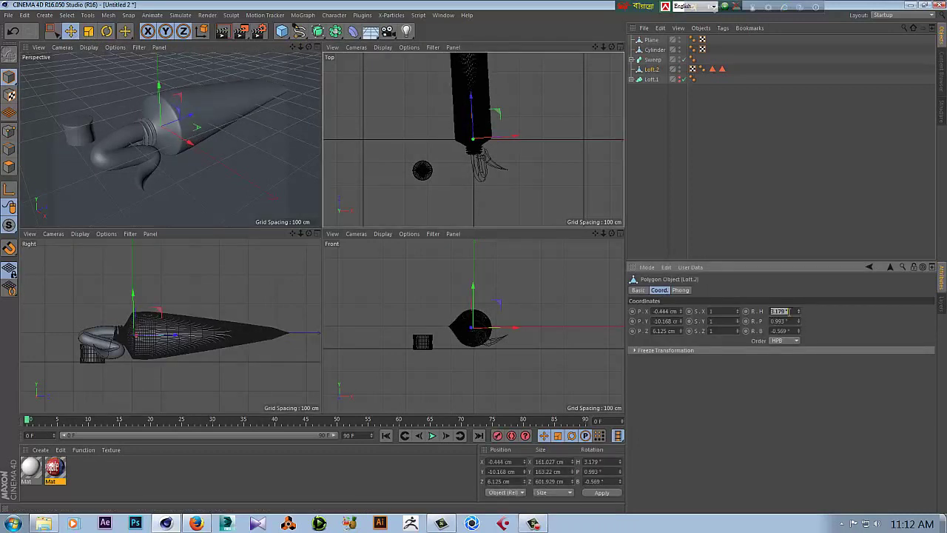
{"action": "type", "text": "0"}
{"action": "key", "text": "Return"}
In the maximized Right view, box-select the tube body's polygons in Polygon mode
{"action": "middle_click", "coordinate": [207, 340]}
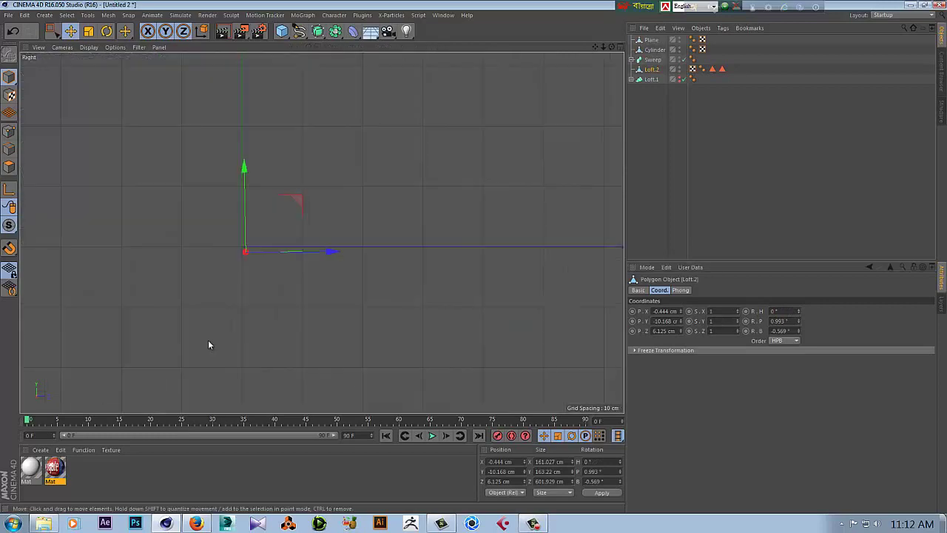
{"action": "scroll", "coordinate": [427, 278], "scroll_direction": "up", "scroll_amount": 2}
{"action": "scroll", "coordinate": [427, 278], "scroll_direction": "up", "scroll_amount": 1}
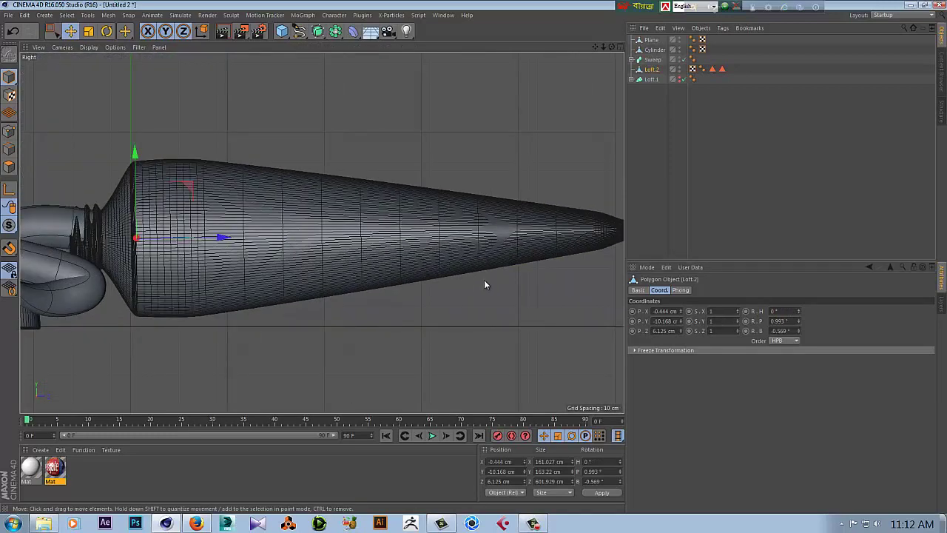
{"action": "scroll", "coordinate": [484, 284], "scroll_direction": "down", "scroll_amount": 2}
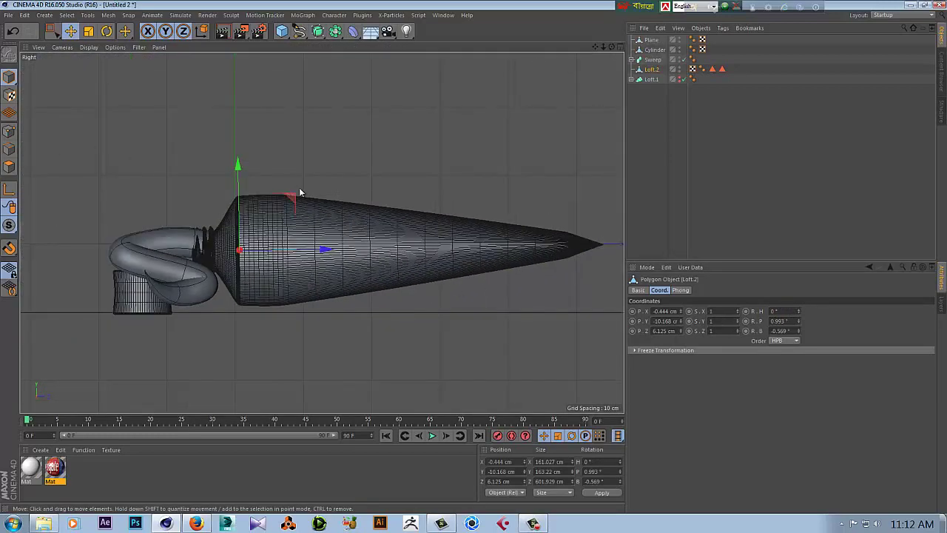
{"action": "left_click", "coordinate": [12, 167]}
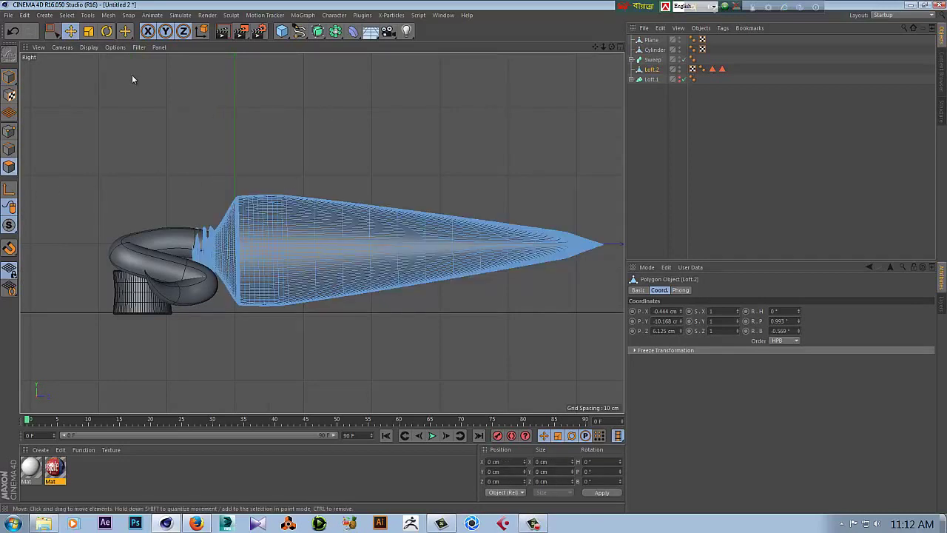
{"action": "left_click", "coordinate": [56, 34]}
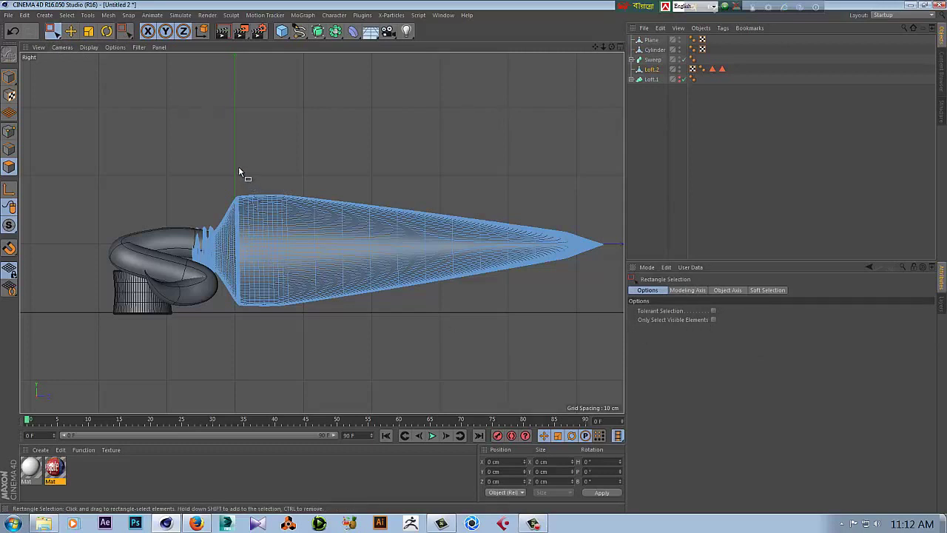
{"action": "left_click_drag", "start_coordinate": [235, 158], "coordinate": [608, 373]}
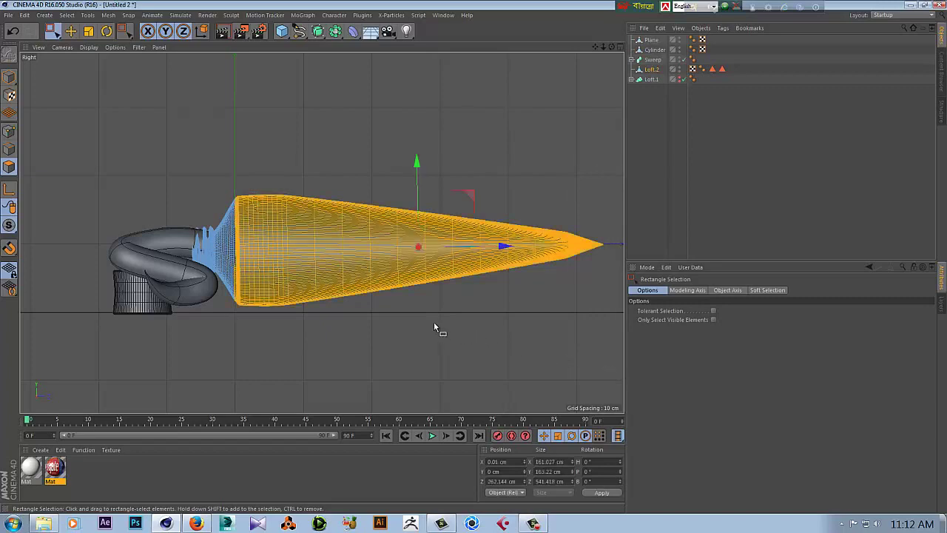
{"action": "scroll", "coordinate": [292, 303], "scroll_direction": "up", "scroll_amount": 2}
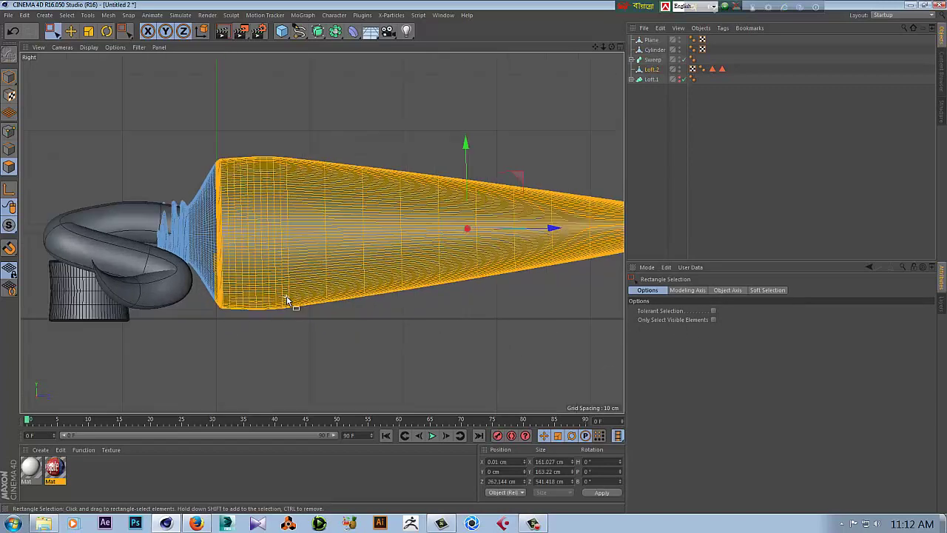
{"action": "scroll", "coordinate": [288, 301], "scroll_direction": "up", "scroll_amount": 2}
Back in Model mode, reset Loft.2's pitch and bank rotations to 0°
{"action": "left_click", "coordinate": [70, 31]}
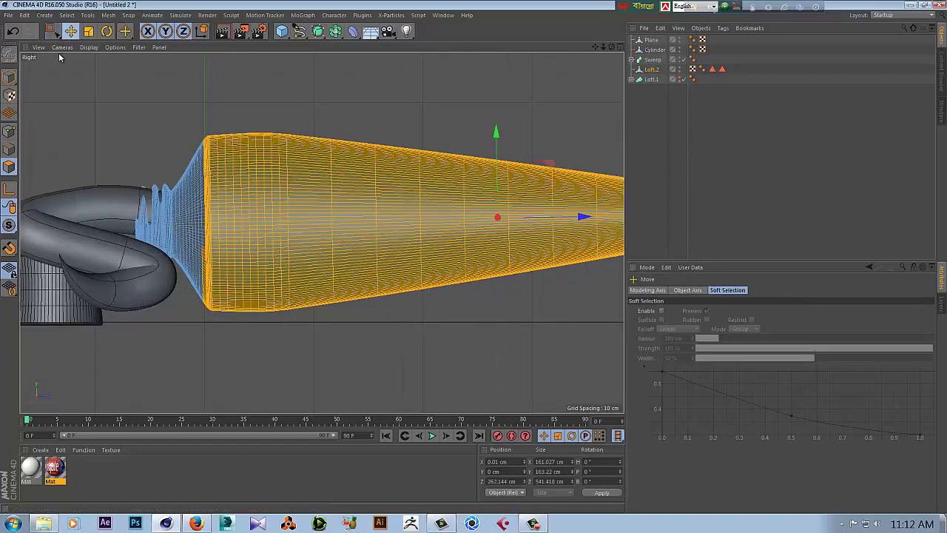
{"action": "left_click", "coordinate": [9, 77]}
{"action": "left_click", "coordinate": [651, 69]}
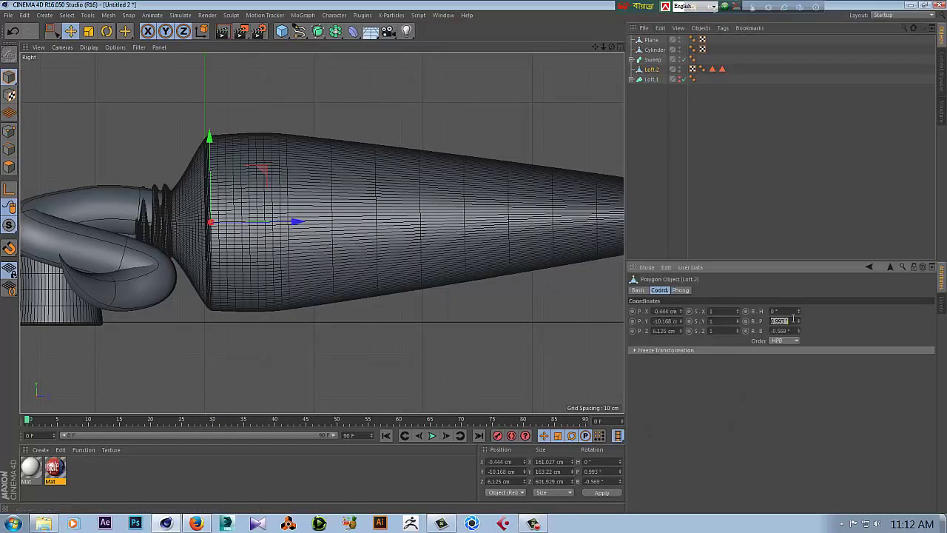
{"action": "right_click", "coordinate": [797, 321]}
{"action": "type", "text": "0"}
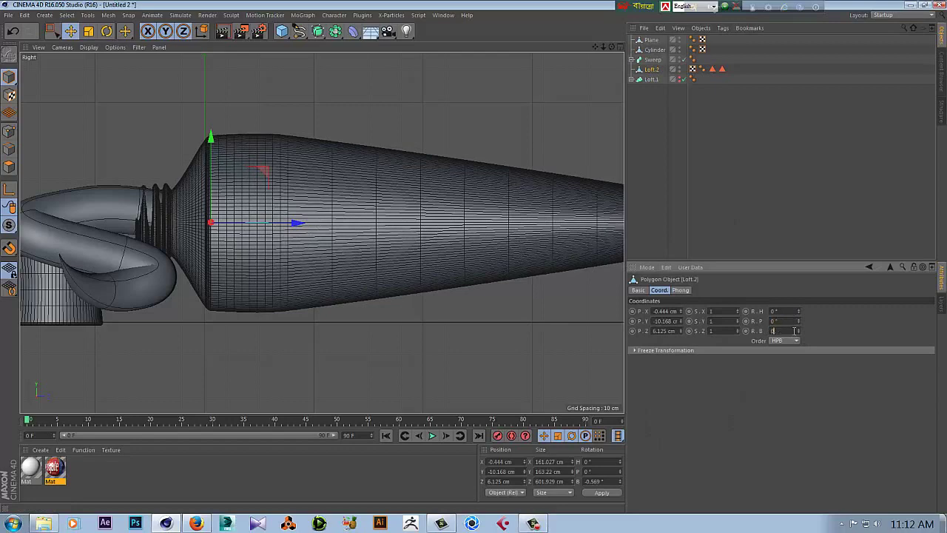
{"action": "key", "text": "Return"}
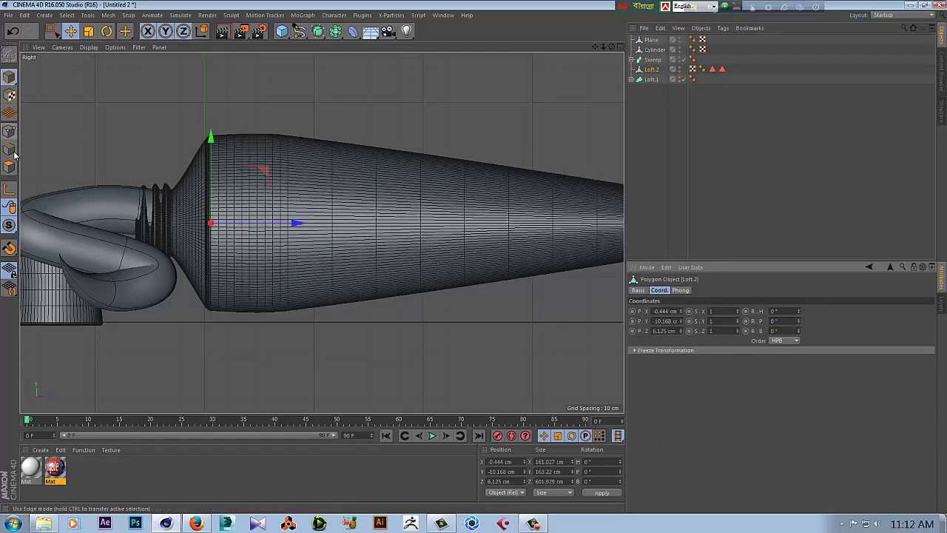
Box-select all of Loft.2's polygons in Polygon mode, then maximize the Perspective view
{"action": "left_click", "coordinate": [9, 166]}
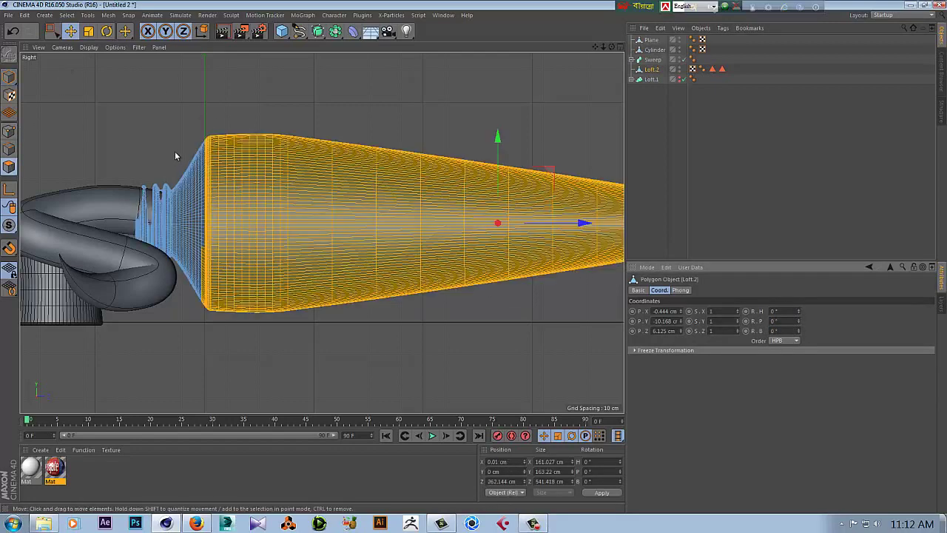
{"action": "left_click", "coordinate": [52, 31]}
{"action": "scroll", "coordinate": [353, 176], "scroll_direction": "down", "scroll_amount": 1}
{"action": "scroll", "coordinate": [353, 171], "scroll_direction": "down", "scroll_amount": 1}
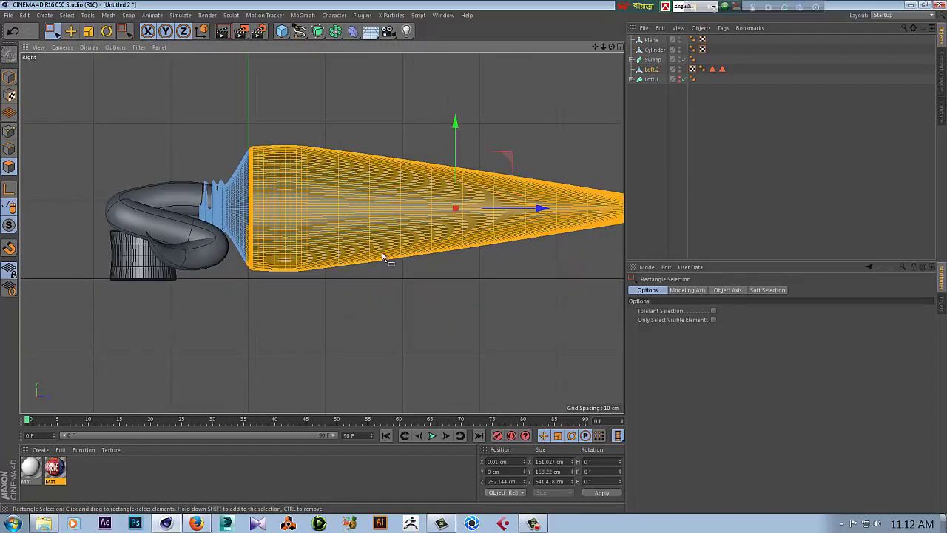
{"action": "middle_click_drag", "start_coordinate": [536, 291], "coordinate": [451, 294]}
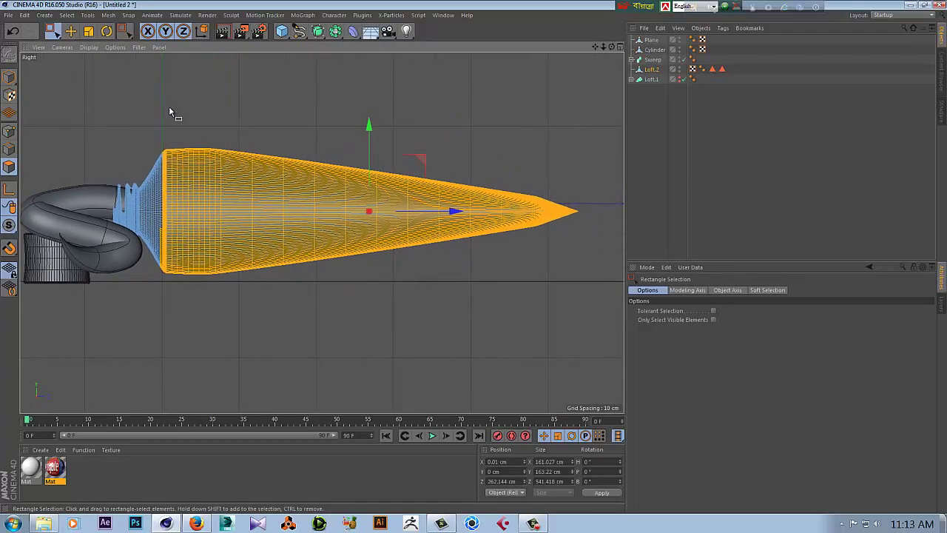
{"action": "mouse_move", "coordinate": [156, 97]}
{"action": "left_mouse_down"}
{"action": "mouse_move", "coordinate": [258, 258]}
{"action": "mouse_move", "coordinate": [608, 304]}
{"action": "left_mouse_up"}
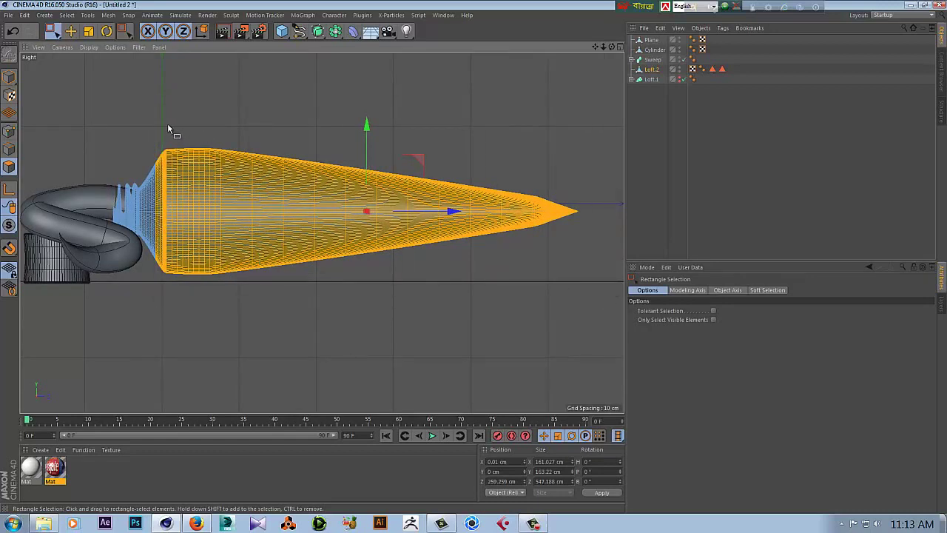
{"action": "left_click_drag", "start_coordinate": [166, 138], "coordinate": [583, 303]}
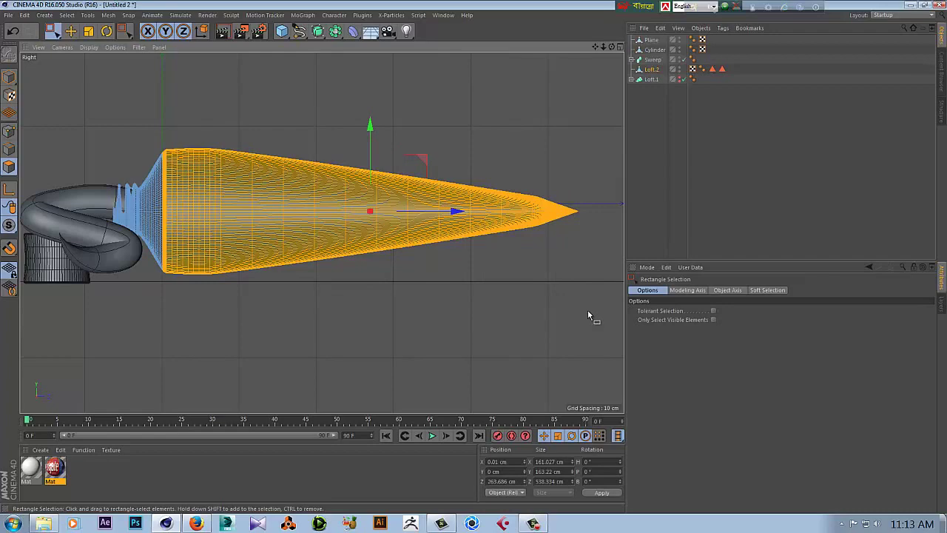
{"action": "middle_click", "coordinate": [420, 312]}
{"action": "middle_click", "coordinate": [191, 181]}
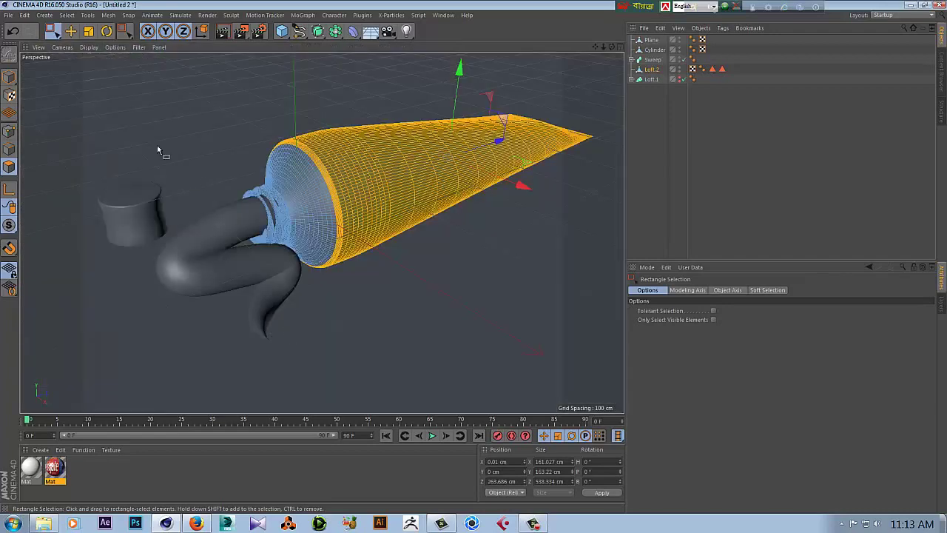
{"action": "left_click", "coordinate": [73, 18]}
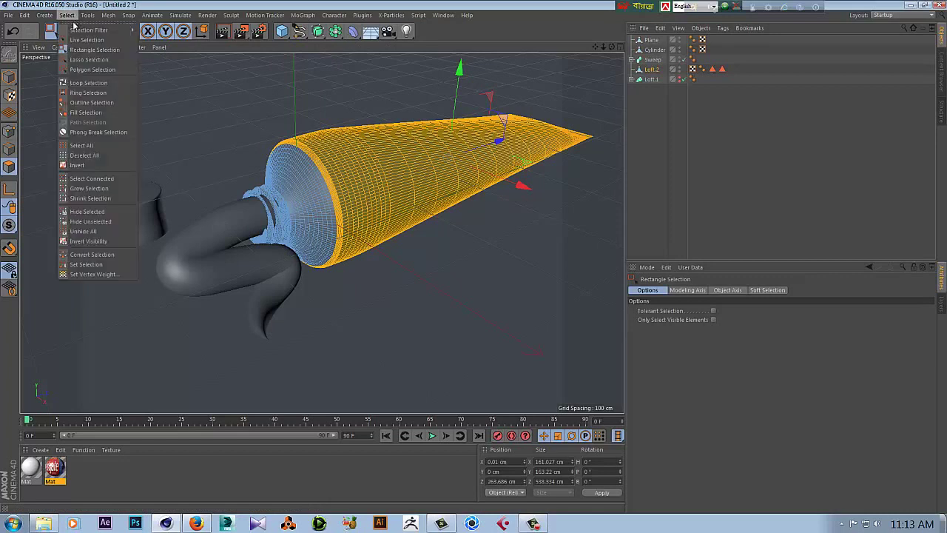
Invert the selection to the shoulder ring and apply the white material
{"action": "left_click", "coordinate": [106, 171]}
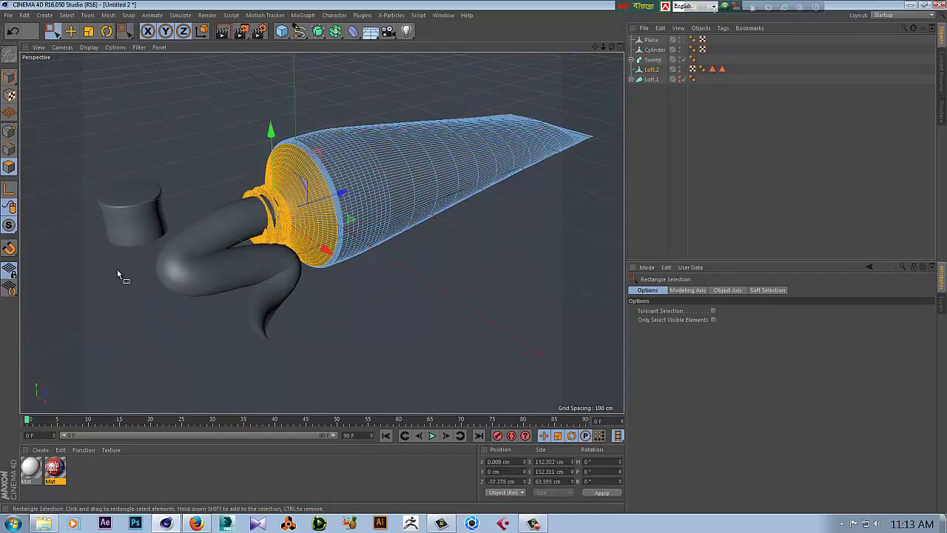
{"action": "right_click", "coordinate": [47, 469]}
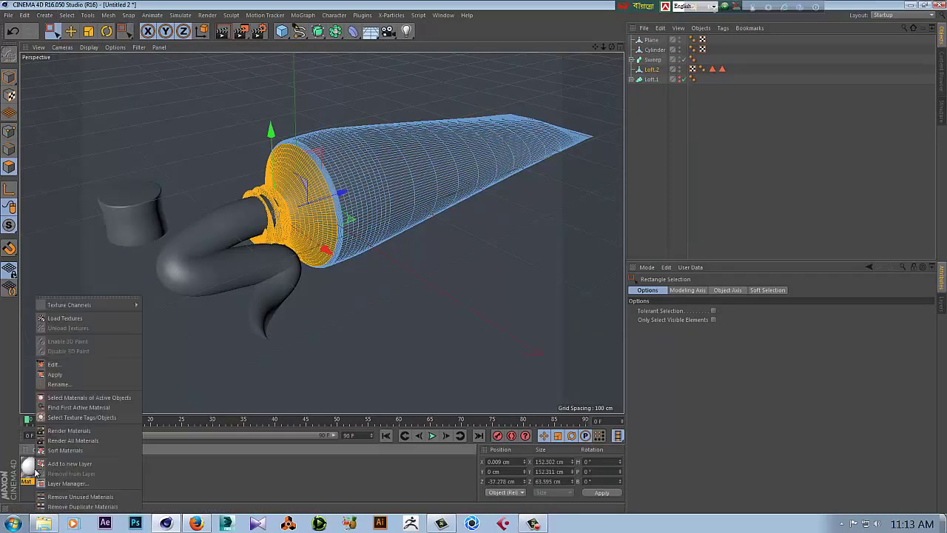
{"action": "left_click", "coordinate": [73, 375]}
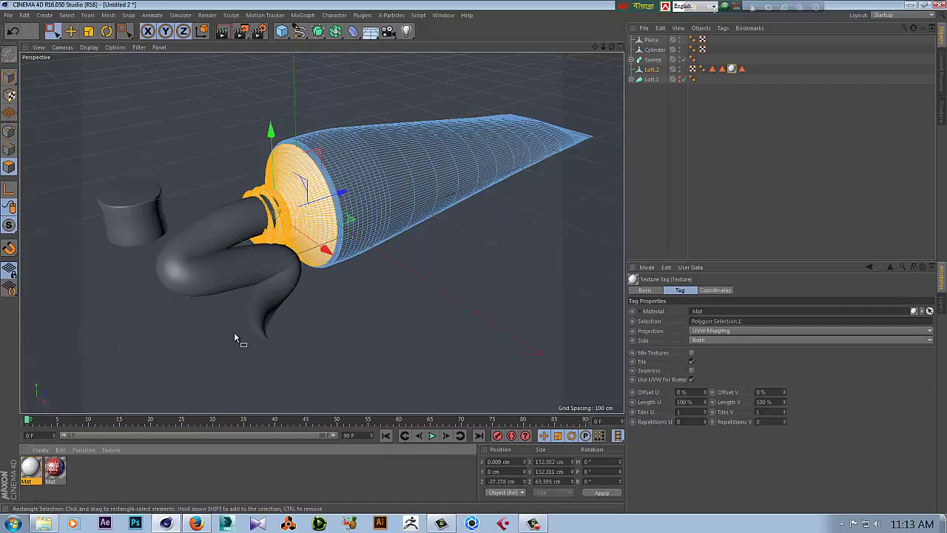
Invert back to the cone body and apply the logo material to it
{"action": "left_click", "coordinate": [66, 14]}
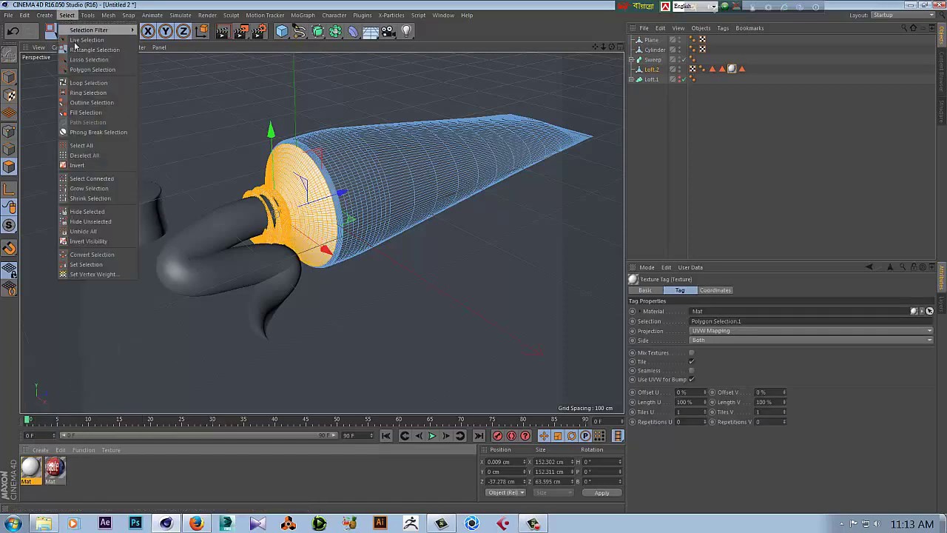
{"action": "left_click", "coordinate": [79, 165]}
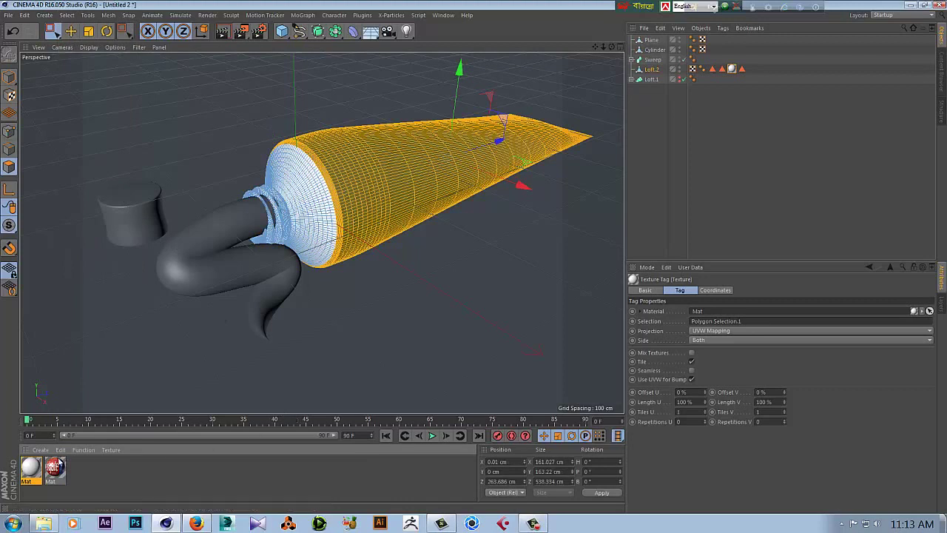
{"action": "right_click", "coordinate": [59, 466]}
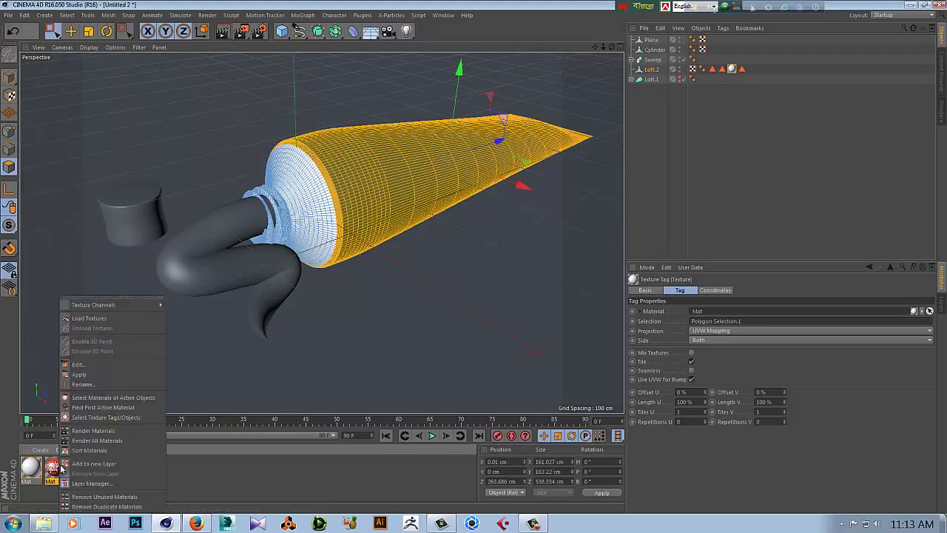
{"action": "left_click", "coordinate": [98, 378]}
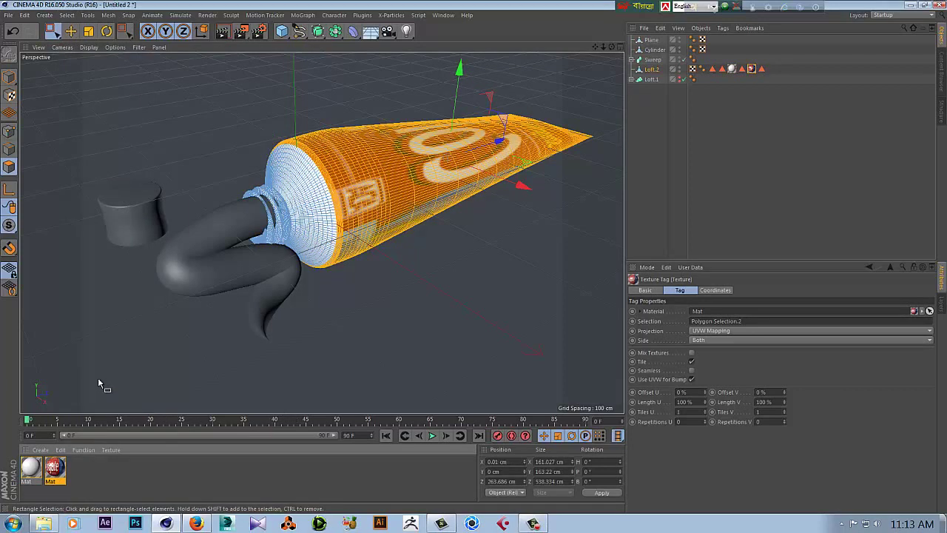
In Texture mode, slide the logo label around the tube and rotate it slightly
{"action": "left_click", "coordinate": [9, 97]}
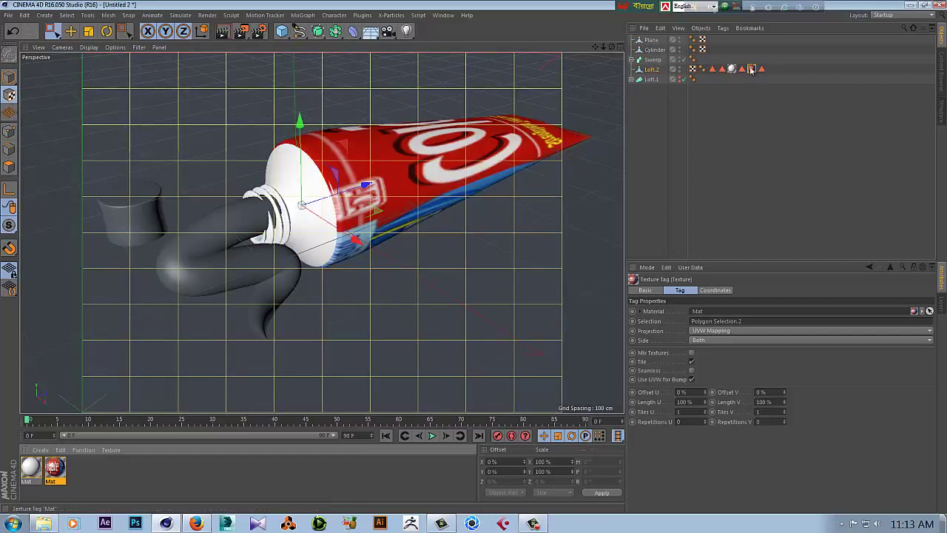
{"action": "mouse_move", "coordinate": [264, 237]}
{"action": "left_mouse_down"}
{"action": "mouse_move", "coordinate": [294, 219]}
{"action": "mouse_move", "coordinate": [350, 252]}
{"action": "mouse_move", "coordinate": [397, 305]}
{"action": "mouse_move", "coordinate": [318, 257]}
{"action": "mouse_move", "coordinate": [345, 277]}
{"action": "mouse_move", "coordinate": [371, 131]}
{"action": "mouse_move", "coordinate": [361, 155]}
{"action": "mouse_move", "coordinate": [475, 252]}
{"action": "mouse_move", "coordinate": [472, 264]}
{"action": "mouse_move", "coordinate": [486, 54]}
{"action": "mouse_move", "coordinate": [459, 94]}
{"action": "left_mouse_up"}
{"action": "key", "text": "t"}
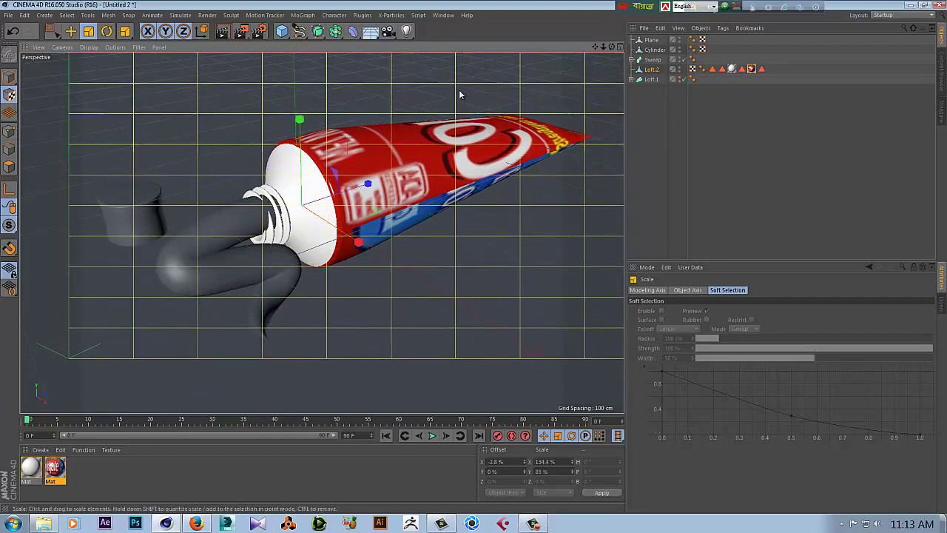
{"action": "left_click", "coordinate": [107, 31]}
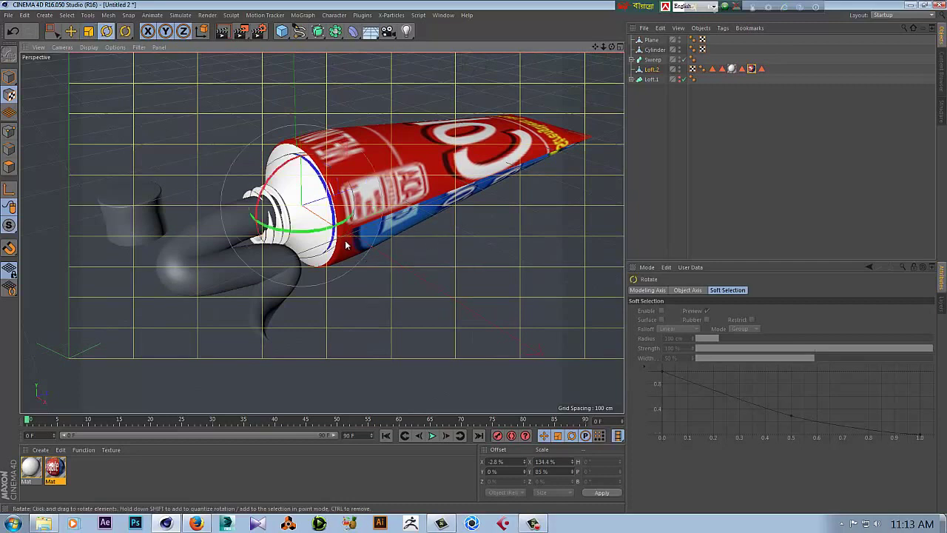
{"action": "left_click_drag", "start_coordinate": [333, 237], "coordinate": [293, 238]}
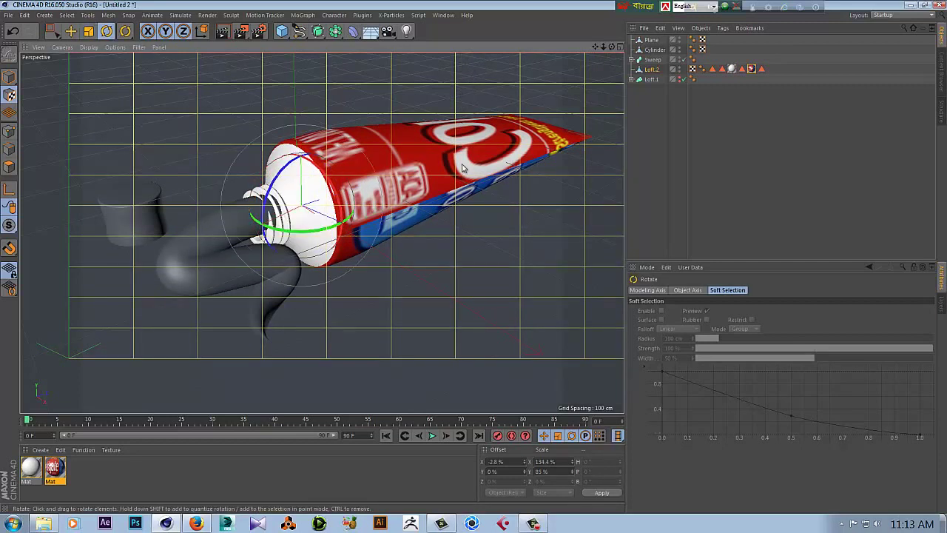
Stretch the label across the tube, rotate it further, then return to Model mode
{"action": "left_click", "coordinate": [88, 30]}
{"action": "mouse_move", "coordinate": [375, 94]}
{"action": "left_mouse_down"}
{"action": "mouse_move", "coordinate": [475, 260]}
{"action": "mouse_move", "coordinate": [485, 95]}
{"action": "left_mouse_up"}
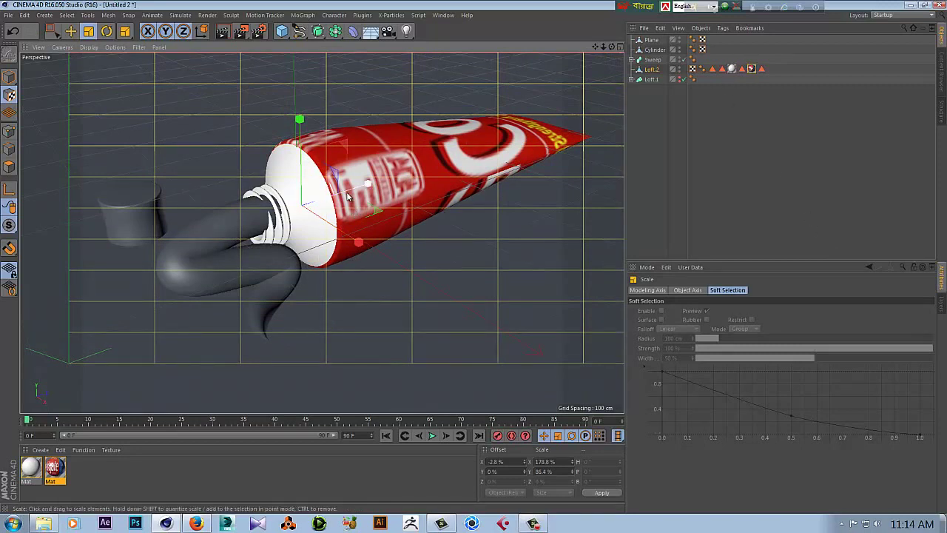
{"action": "left_click", "coordinate": [107, 31]}
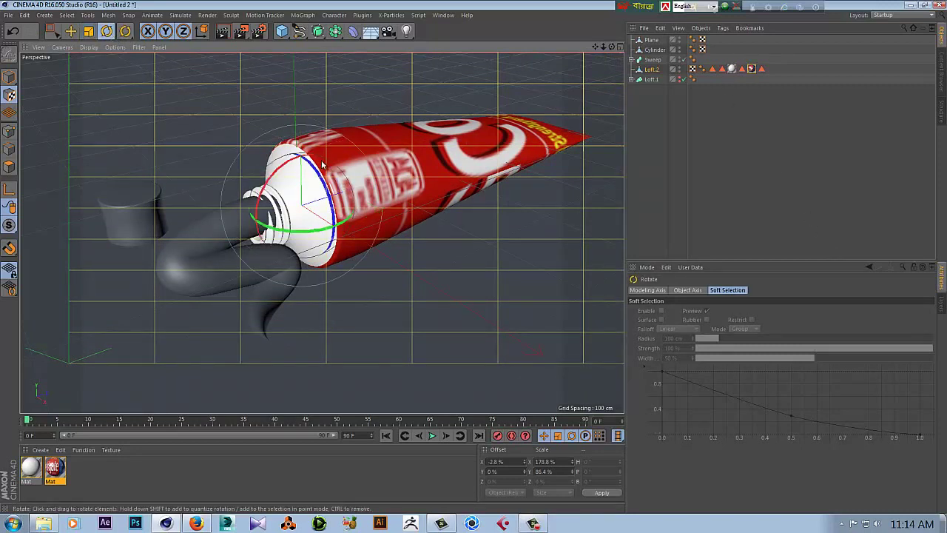
{"action": "left_click_drag", "start_coordinate": [281, 159], "coordinate": [260, 229]}
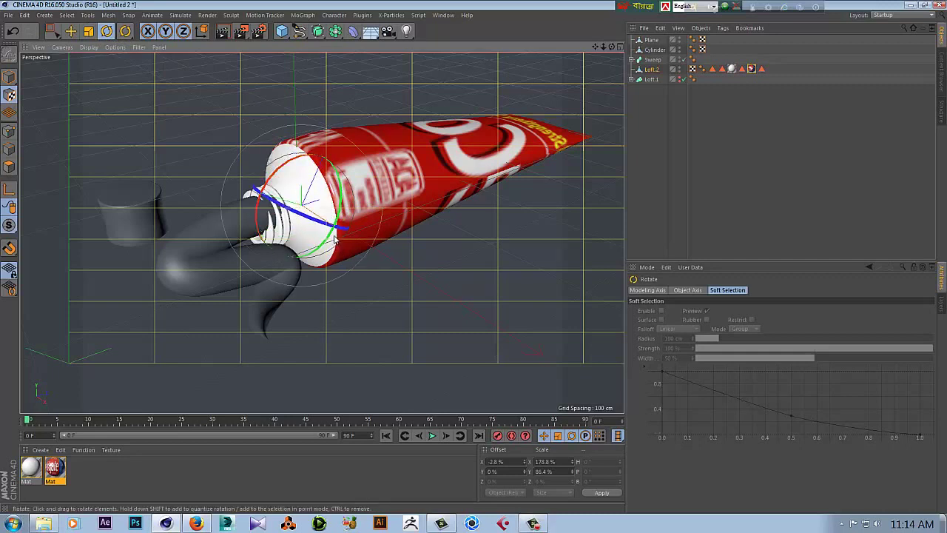
{"action": "left_click_drag", "start_coordinate": [260, 229], "coordinate": [226, 185]}
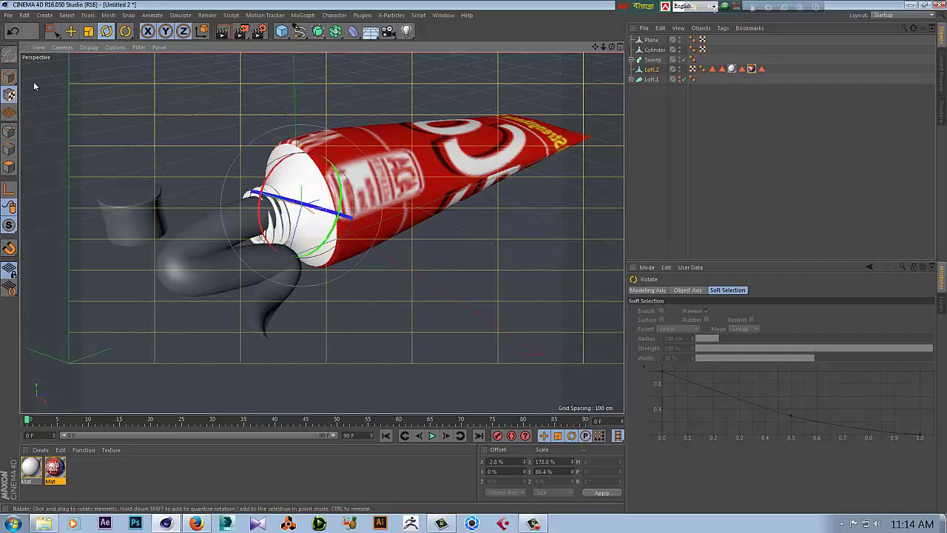
{"action": "left_click", "coordinate": [71, 32]}
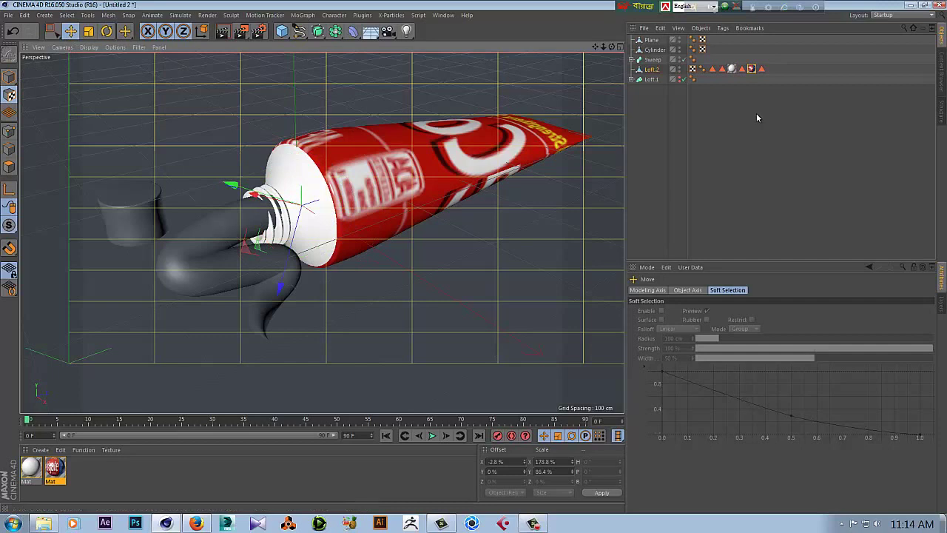
{"action": "left_click", "coordinate": [751, 68]}
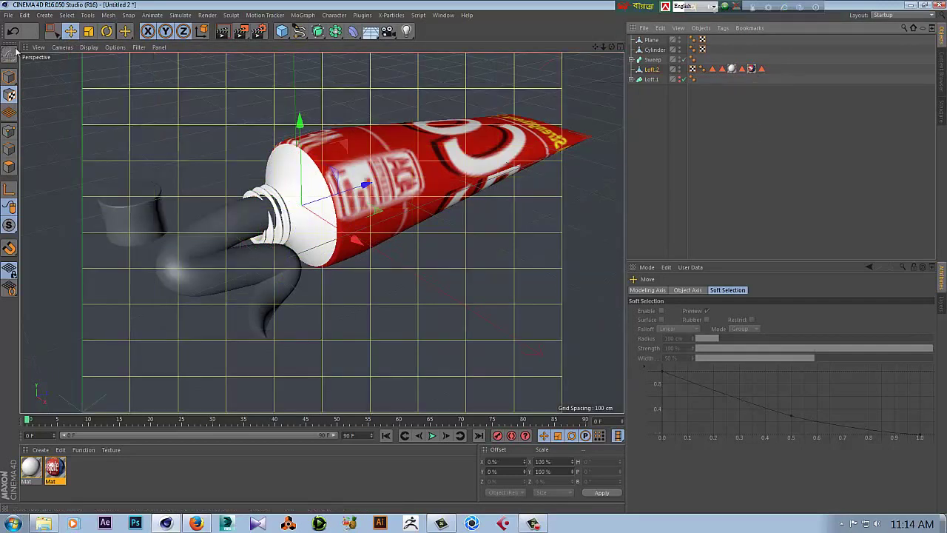
{"action": "left_click", "coordinate": [9, 77]}
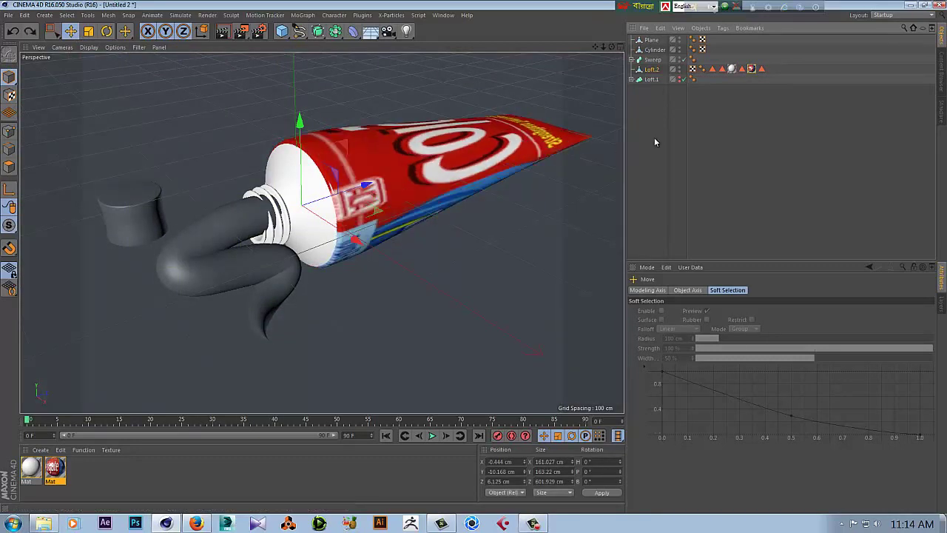
Delete Loft.2's adjusted texture tag and reapply the logo material to the cone body polygons
{"action": "key", "text": "Delete"}
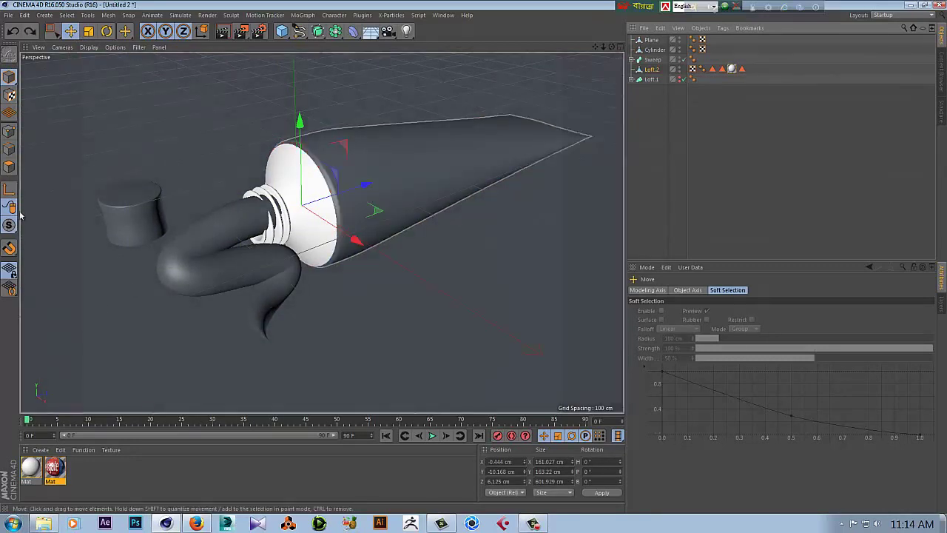
{"action": "left_click", "coordinate": [13, 170]}
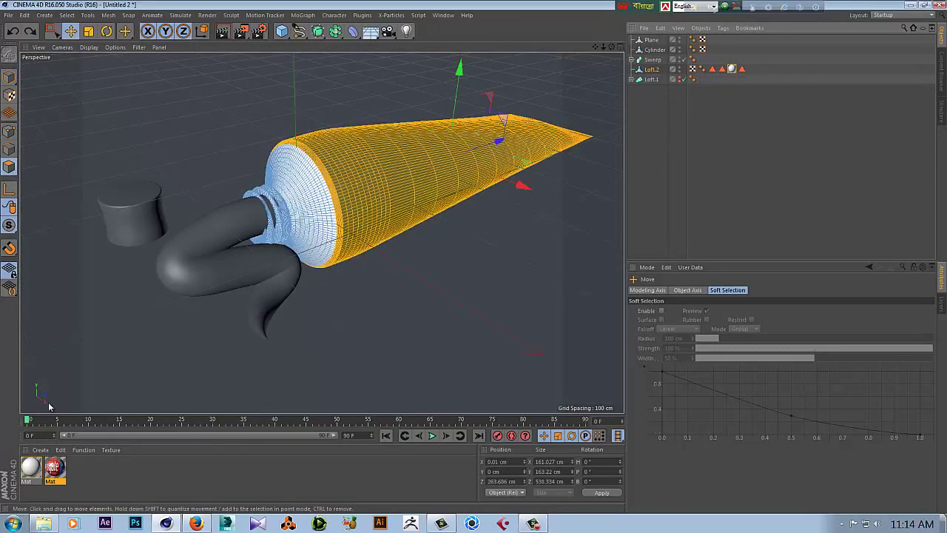
{"action": "right_click", "coordinate": [54, 466]}
{"action": "left_click", "coordinate": [118, 374]}
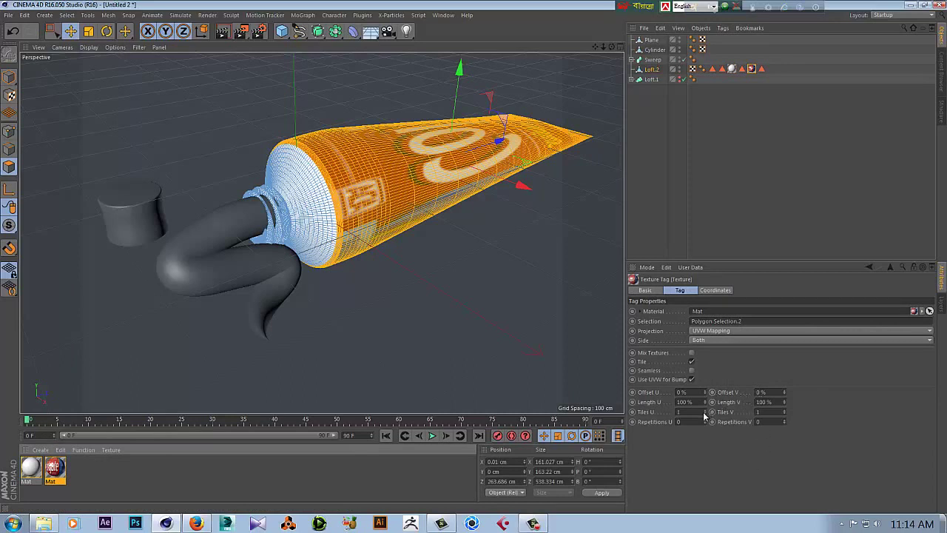
Flip the label with a negative Tiles V value and adjust its horizontal length
{"action": "left_click", "coordinate": [776, 411]}
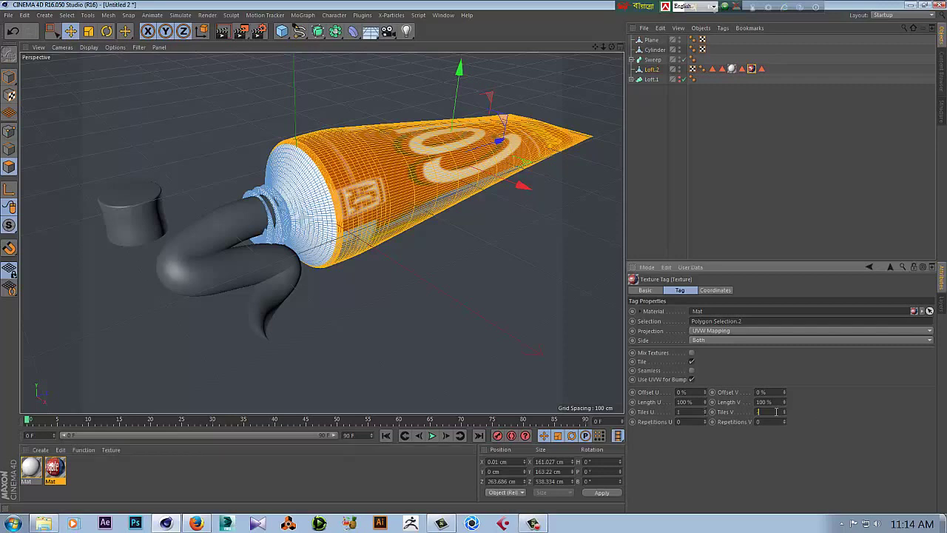
{"action": "type", "text": "-1"}
{"action": "key", "text": "Return"}
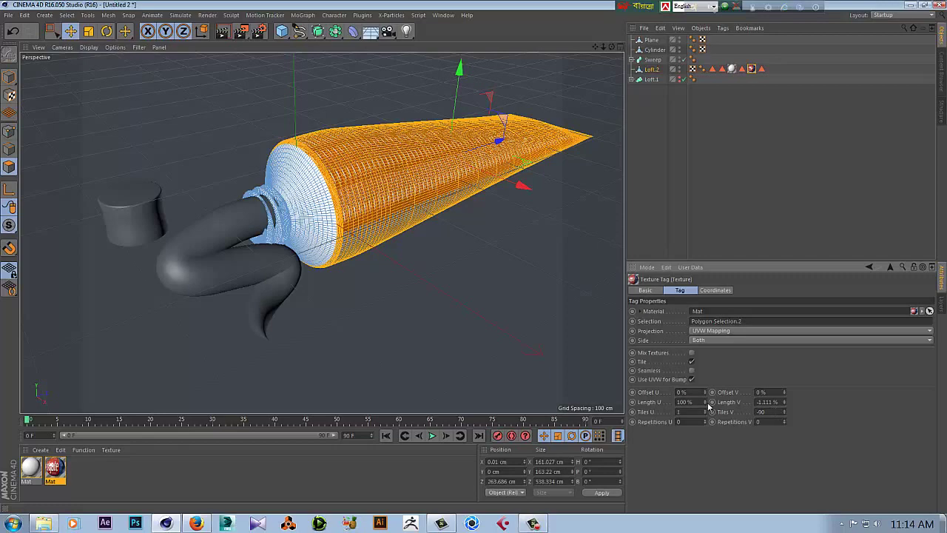
{"action": "left_click_drag", "start_coordinate": [708, 406], "coordinate": [709, 404]}
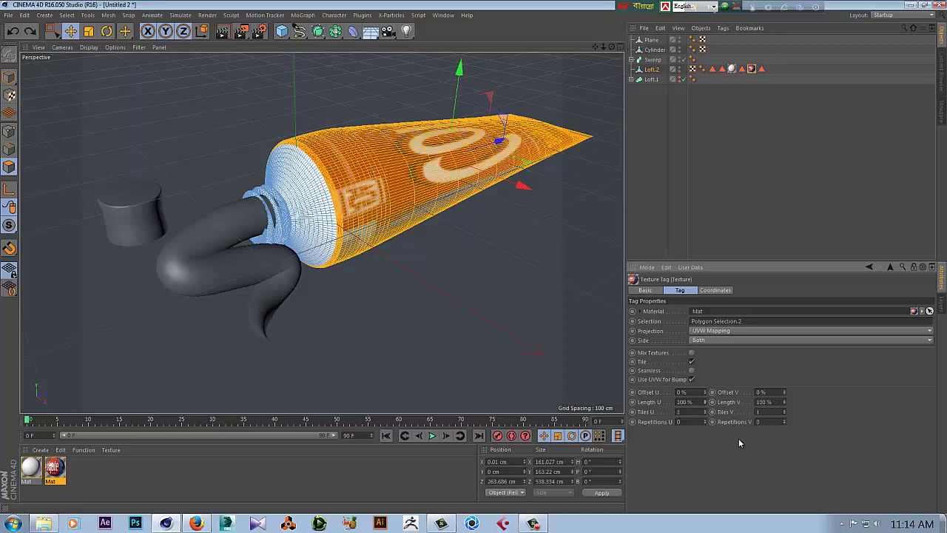
Switch the label to Cylindrical projection, tick Seamless, reduce Length U to 23%, and render a preview
{"action": "left_click", "coordinate": [730, 331]}
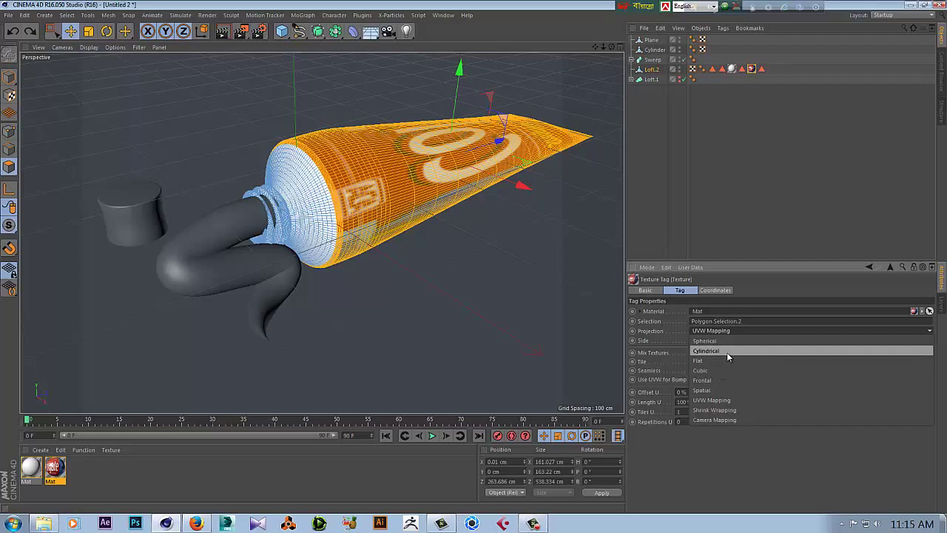
{"action": "left_click", "coordinate": [726, 352]}
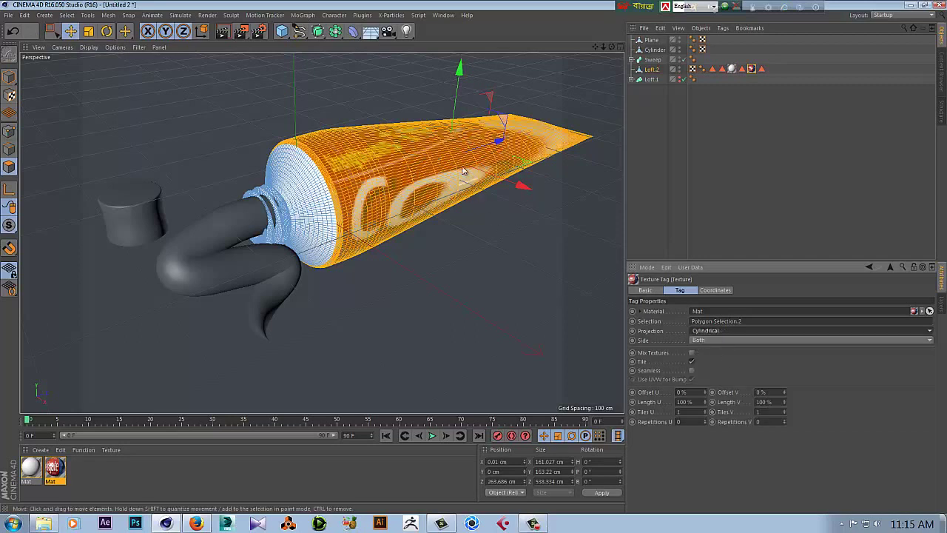
{"action": "left_click", "coordinate": [691, 371]}
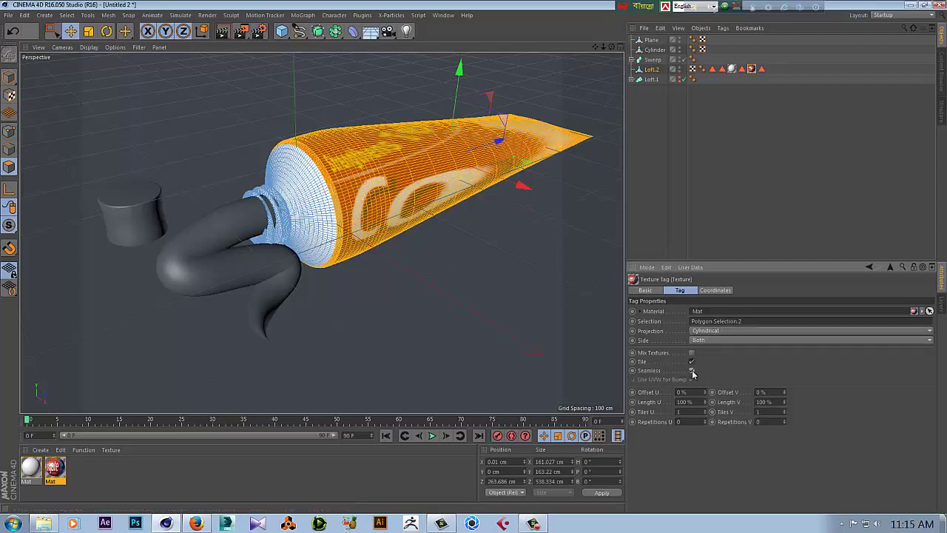
{"action": "left_click_drag", "start_coordinate": [704, 405], "coordinate": [706, 407]}
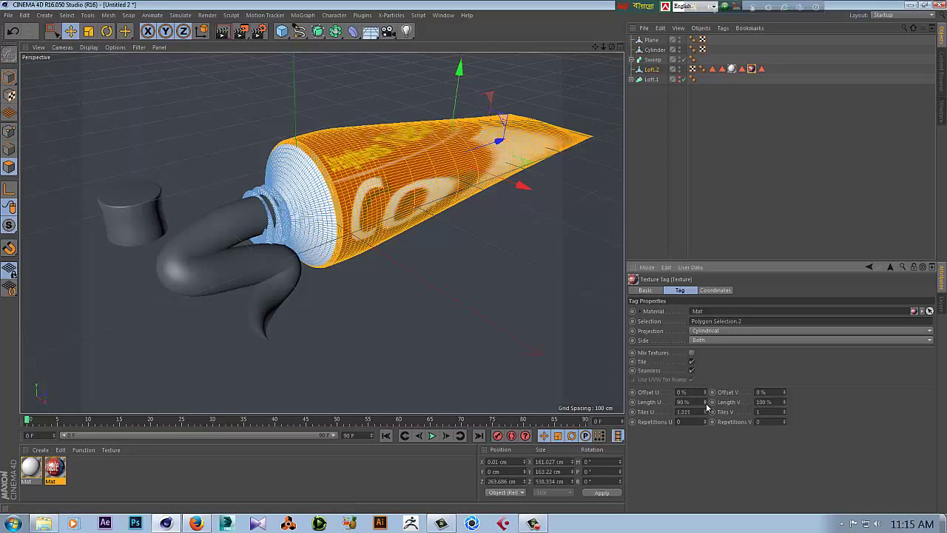
{"action": "left_click_drag", "start_coordinate": [705, 407], "coordinate": [707, 407]}
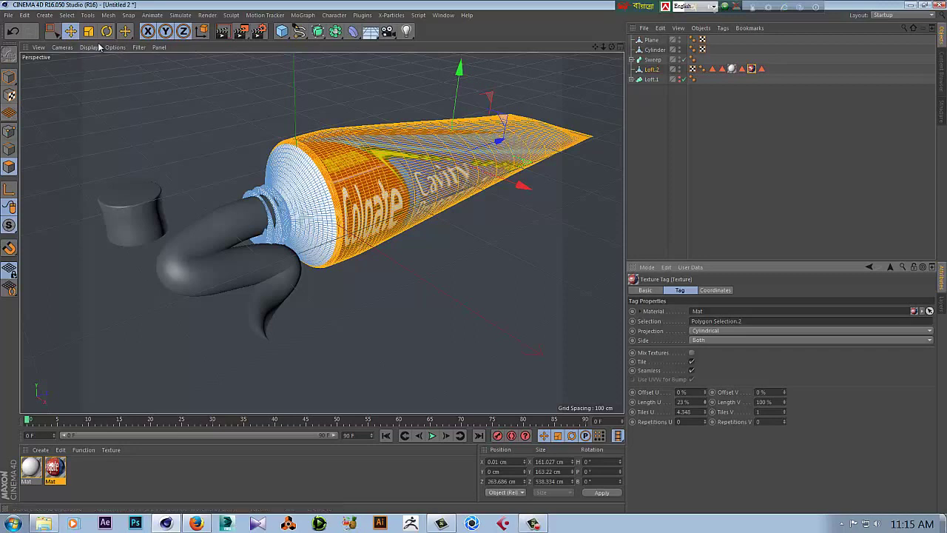
{"action": "left_click", "coordinate": [217, 35]}
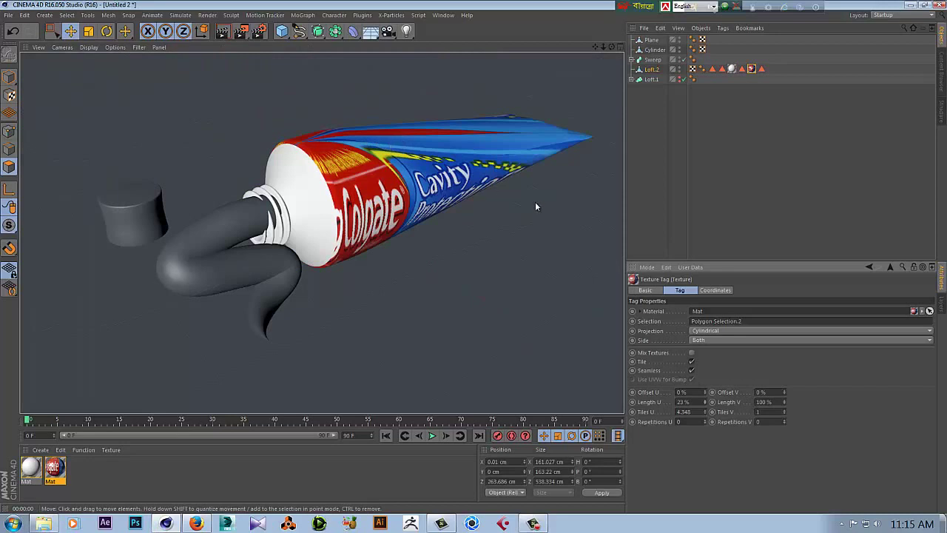
Undo the Length U and Cylindrical changes, and undo a trial Tiles V change
{"action": "left_click", "coordinate": [750, 70]}
{"action": "key", "text": "ctrl+z"}
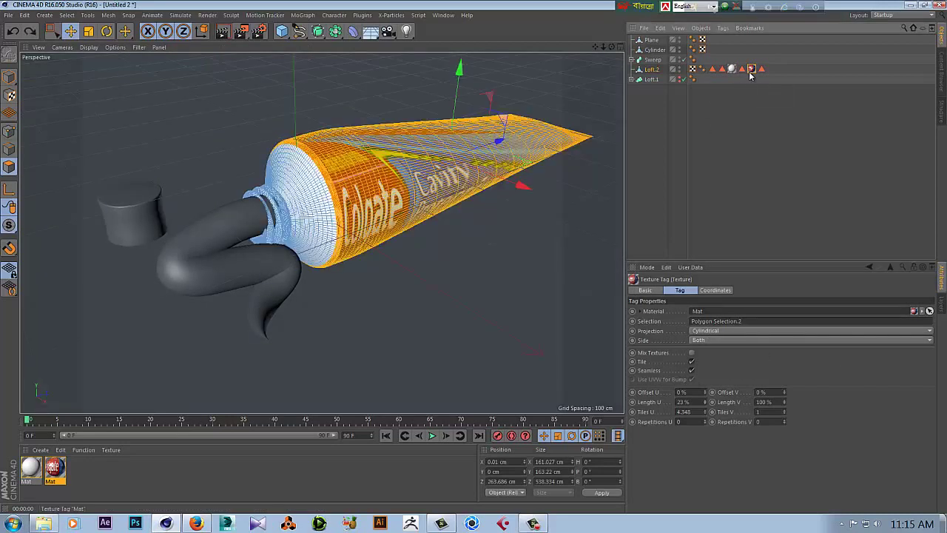
{"action": "key", "text": "ctrl+z"}
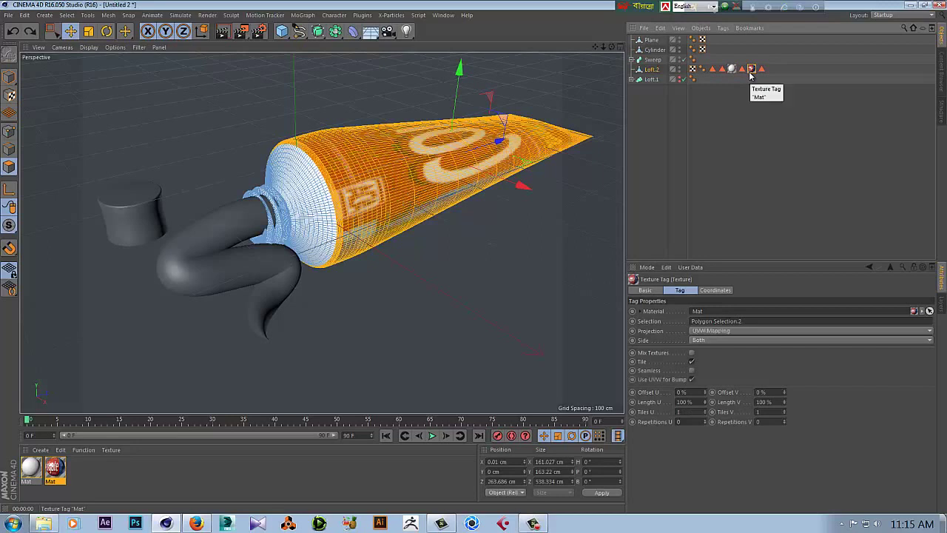
{"action": "left_click_drag", "start_coordinate": [784, 412], "coordinate": [785, 415]}
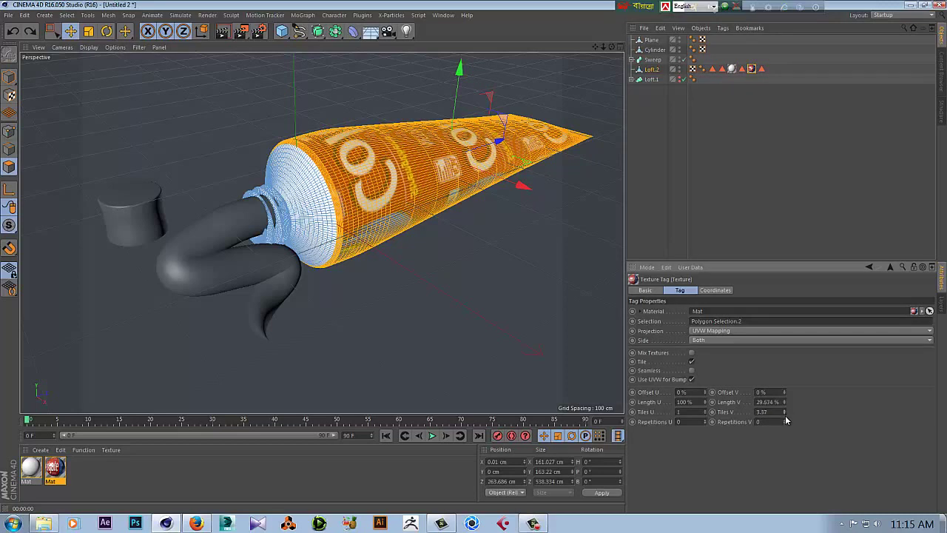
{"action": "key", "text": "ctrl+z"}
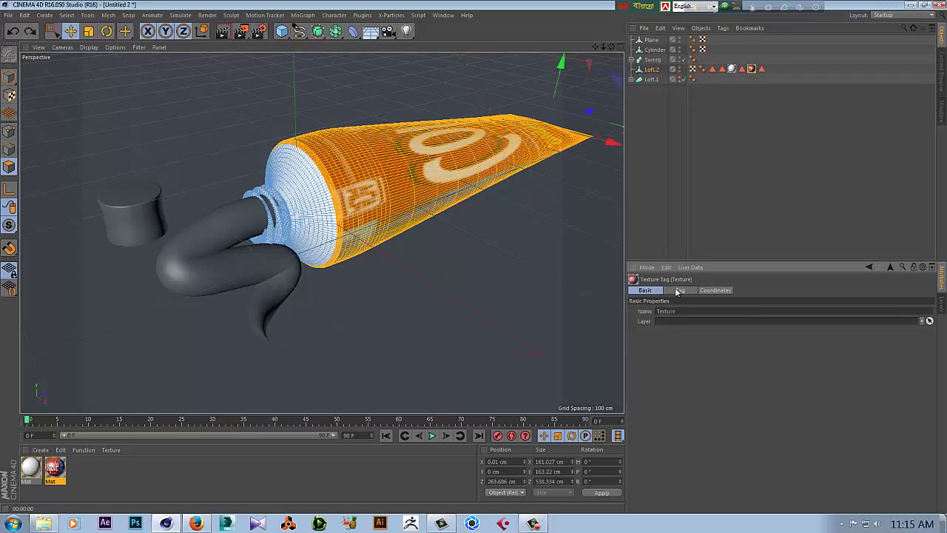
Try rotating the label in the Coordinates tab, undo it, and return to the Tag tab
{"action": "left_click", "coordinate": [717, 291]}
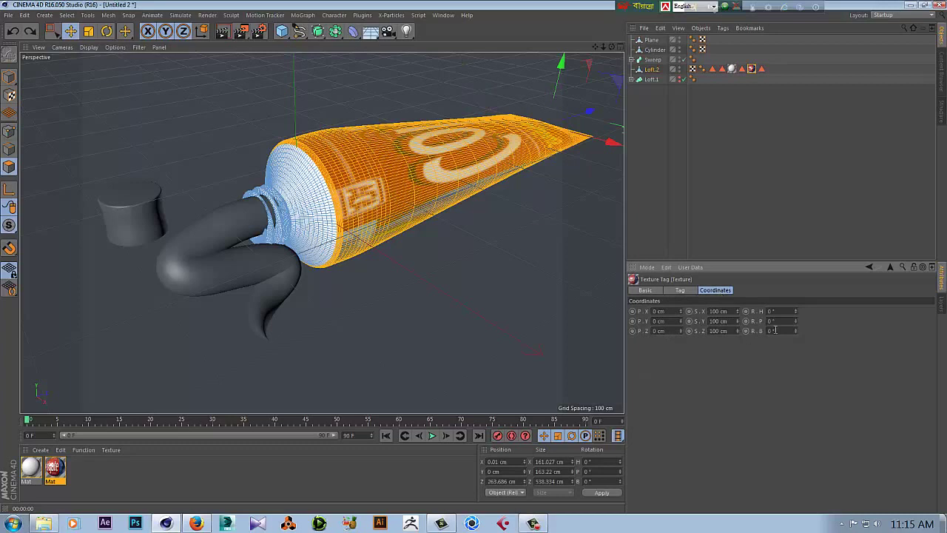
{"action": "mouse_move", "coordinate": [796, 312]}
{"action": "left_mouse_down"}
{"action": "mouse_move", "coordinate": [794, 335]}
{"action": "mouse_move", "coordinate": [799, 304]}
{"action": "left_mouse_up"}
{"action": "key", "text": "ctrl+z"}
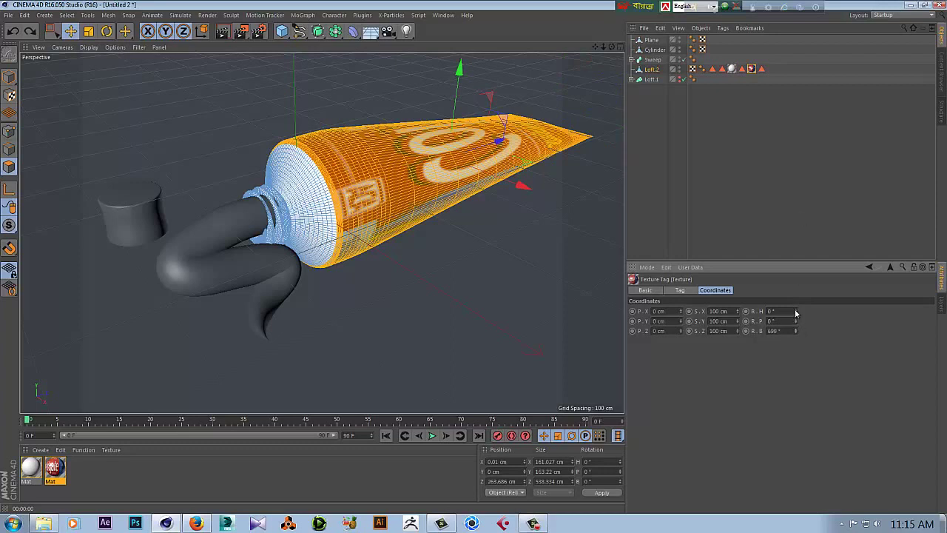
{"action": "key", "text": "ctrl+z"}
{"action": "left_click", "coordinate": [751, 72]}
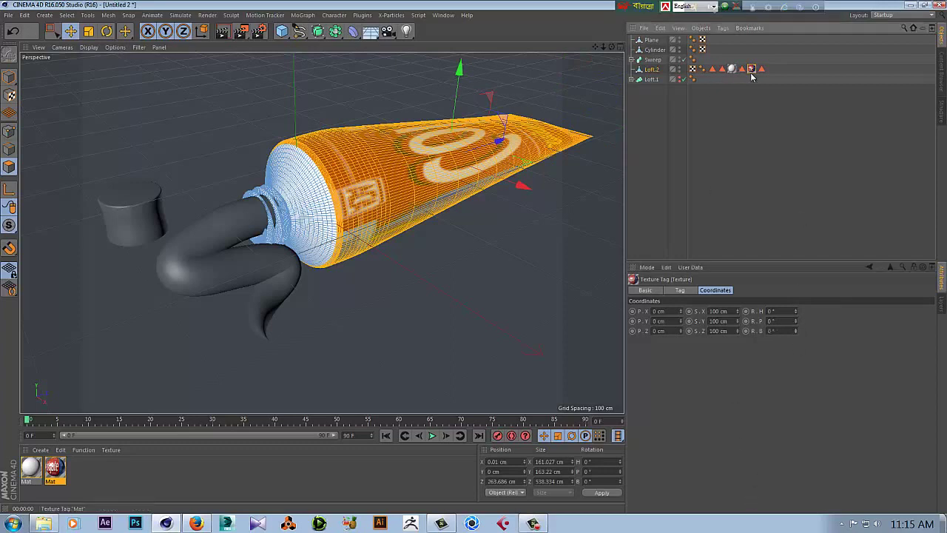
{"action": "left_click", "coordinate": [681, 290]}
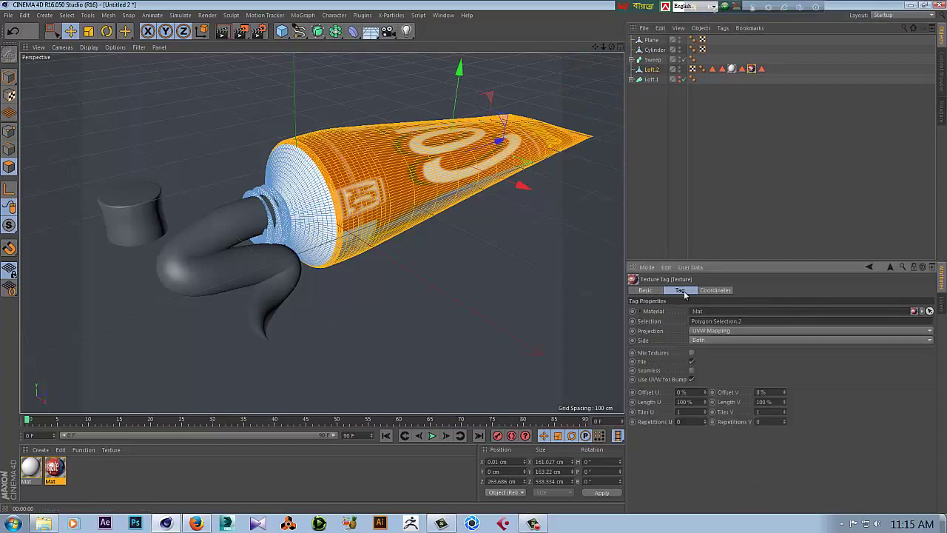
Toggle the label's Tile option off and on, then try offset and tiling tweaks and undo them
{"action": "left_click", "coordinate": [693, 361]}
{"action": "left_click", "coordinate": [692, 361]}
{"action": "key", "text": "ctrl+z"}
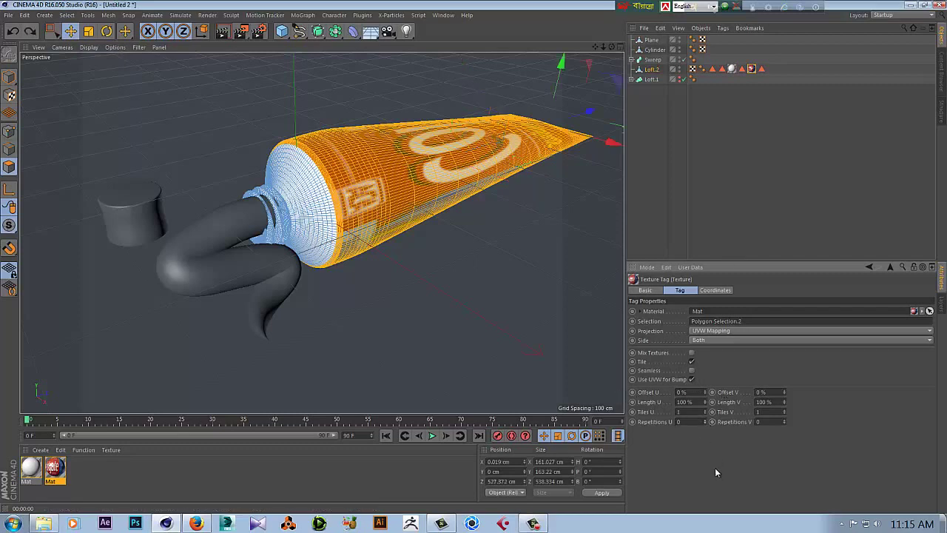
{"action": "left_click_drag", "start_coordinate": [784, 392], "coordinate": [782, 404]}
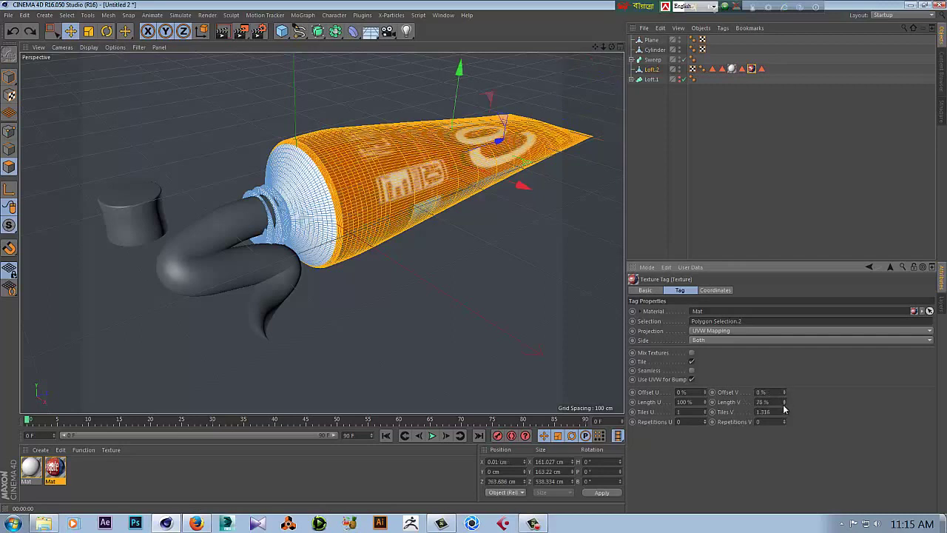
{"action": "left_click_drag", "start_coordinate": [704, 402], "coordinate": [697, 401]}
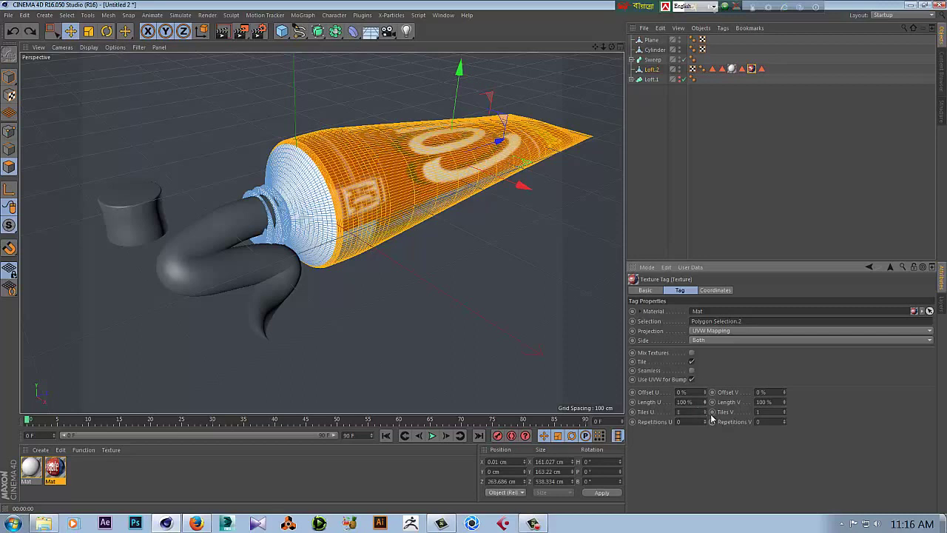
{"action": "left_click_drag", "start_coordinate": [704, 411], "coordinate": [703, 416]}
{"action": "key", "text": "ctrl+z"}
{"action": "left_click_drag", "start_coordinate": [784, 412], "coordinate": [787, 413]}
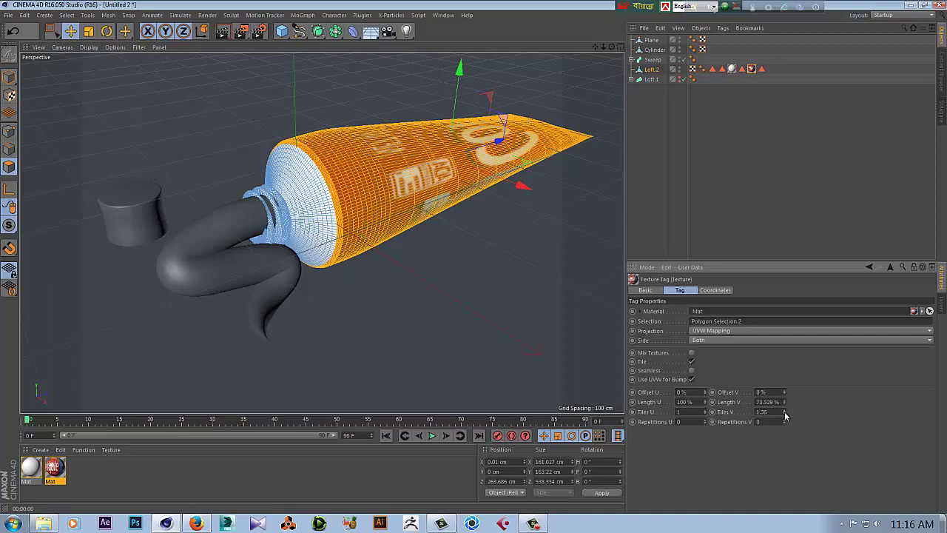
{"action": "key", "text": "ctrl+z"}
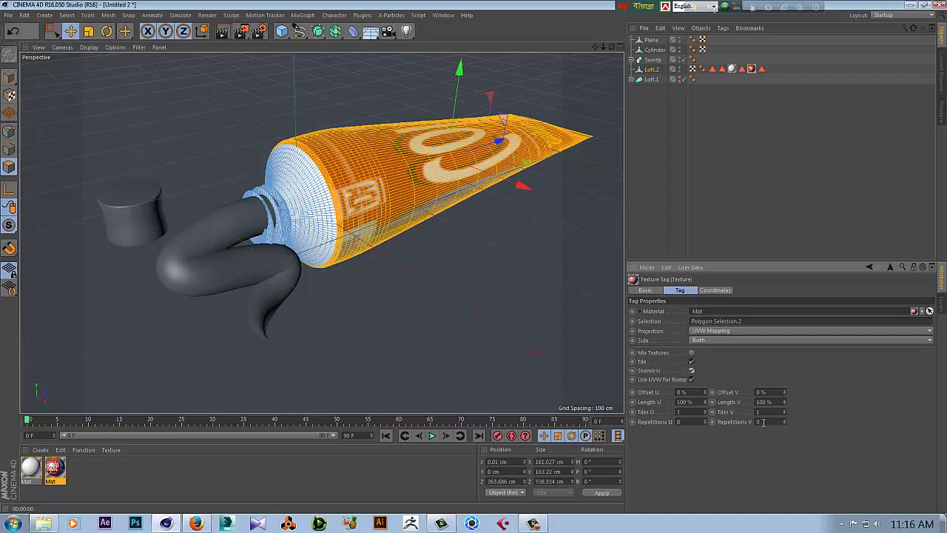
Rotate the tube around its vertical axis and reselect the label's texture tag
{"action": "left_click", "coordinate": [692, 423]}
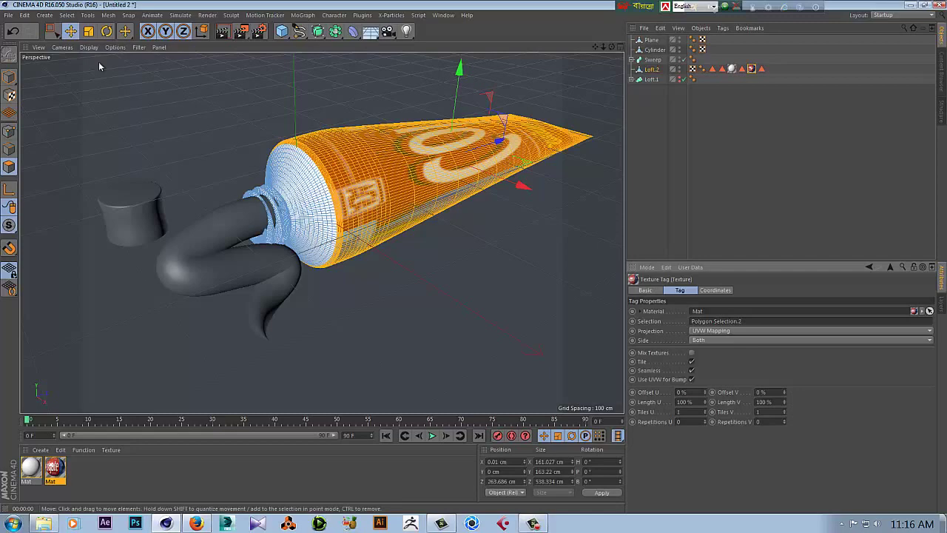
{"action": "left_click", "coordinate": [107, 31]}
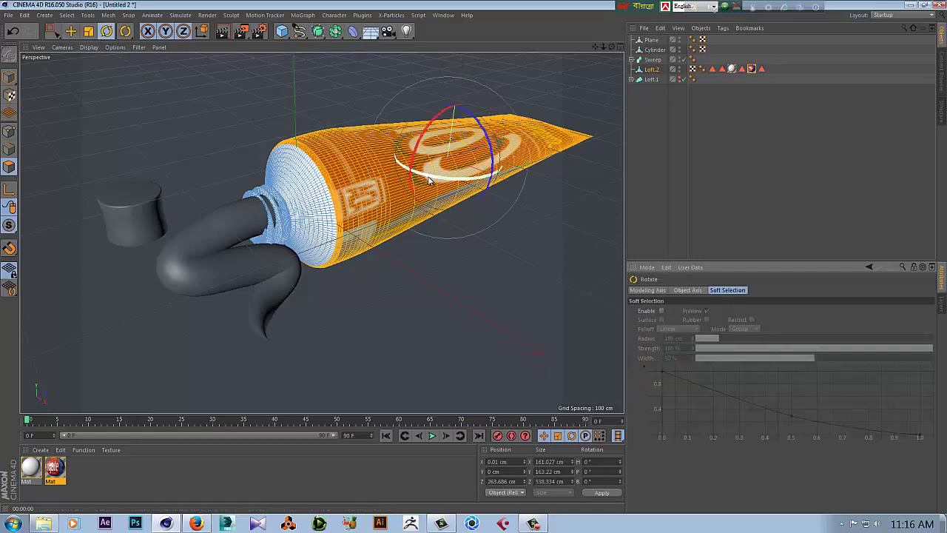
{"action": "mouse_move", "coordinate": [429, 177]}
{"action": "left_mouse_down"}
{"action": "mouse_move", "coordinate": [382, 177]}
{"action": "mouse_move", "coordinate": [493, 190]}
{"action": "left_mouse_up"}
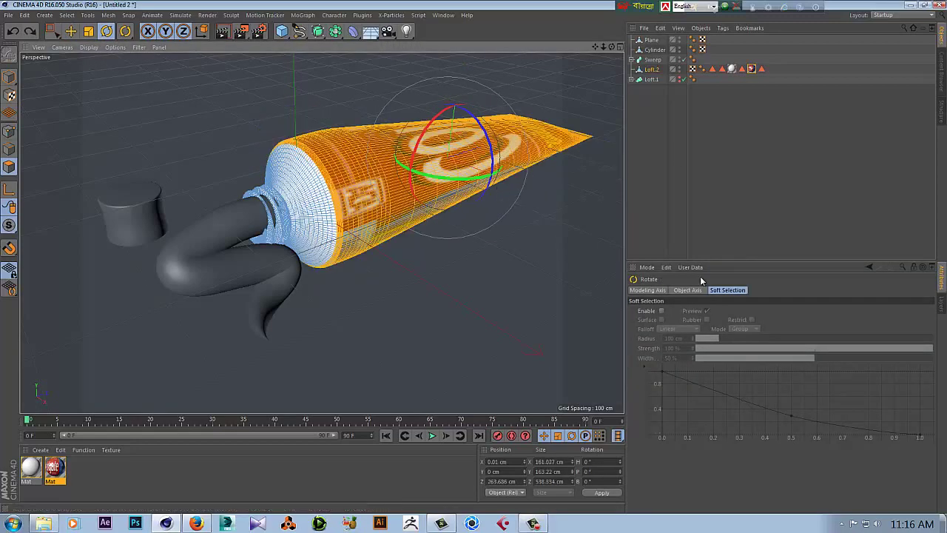
{"action": "left_click", "coordinate": [752, 69]}
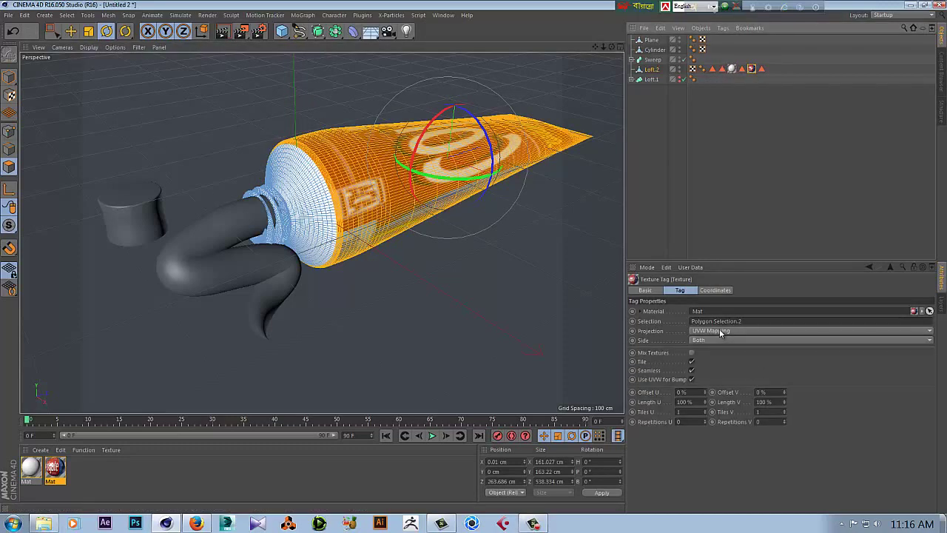
{"action": "left_click", "coordinate": [720, 332]}
{"action": "left_click", "coordinate": [716, 376]}
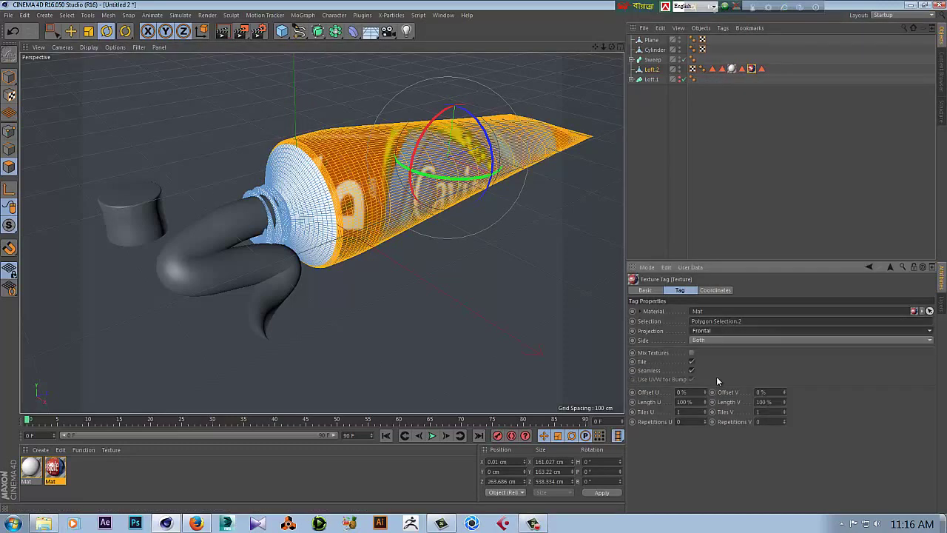
{"action": "left_click", "coordinate": [73, 33]}
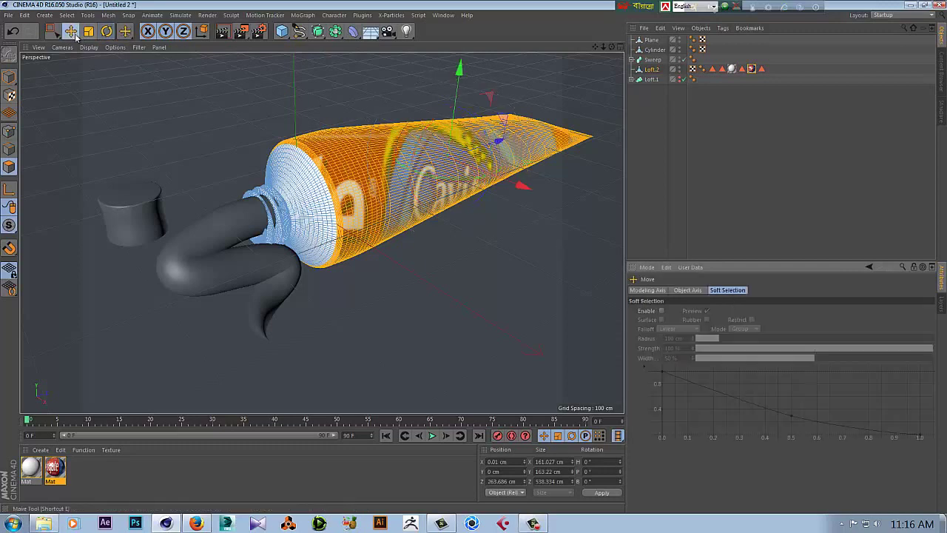
{"action": "right_click", "coordinate": [656, 70]}
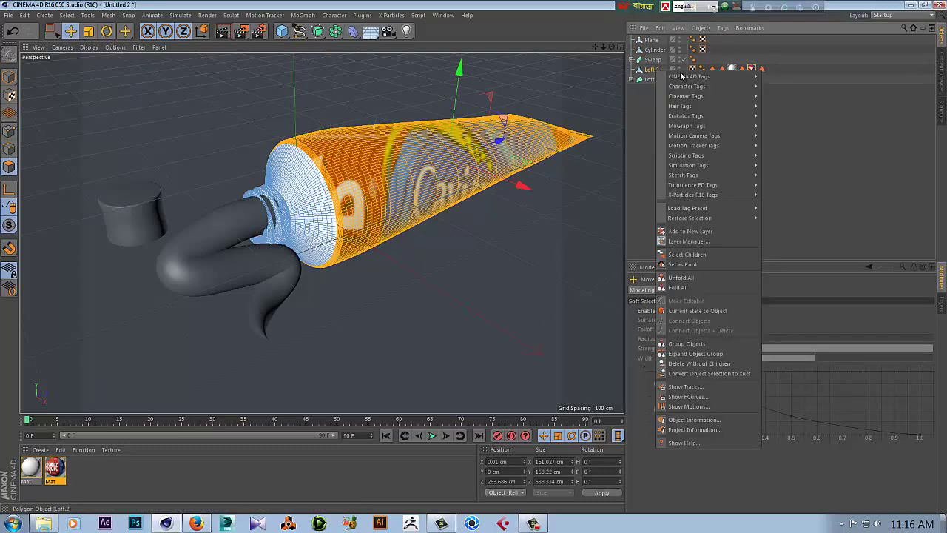
{"action": "mouse_move", "coordinate": [689, 77]}
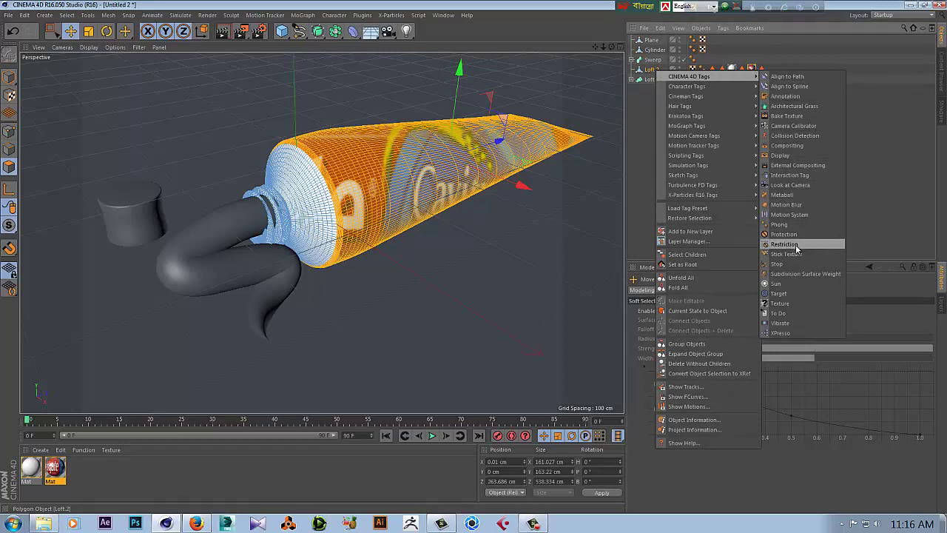
{"action": "left_click", "coordinate": [558, 206]}
{"action": "right_click", "coordinate": [558, 206]}
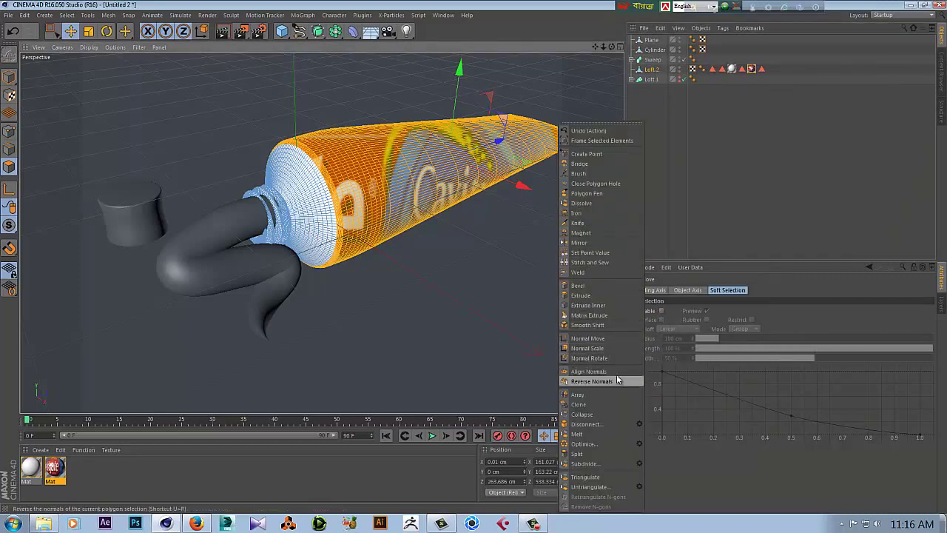
{"action": "left_click", "coordinate": [751, 70]}
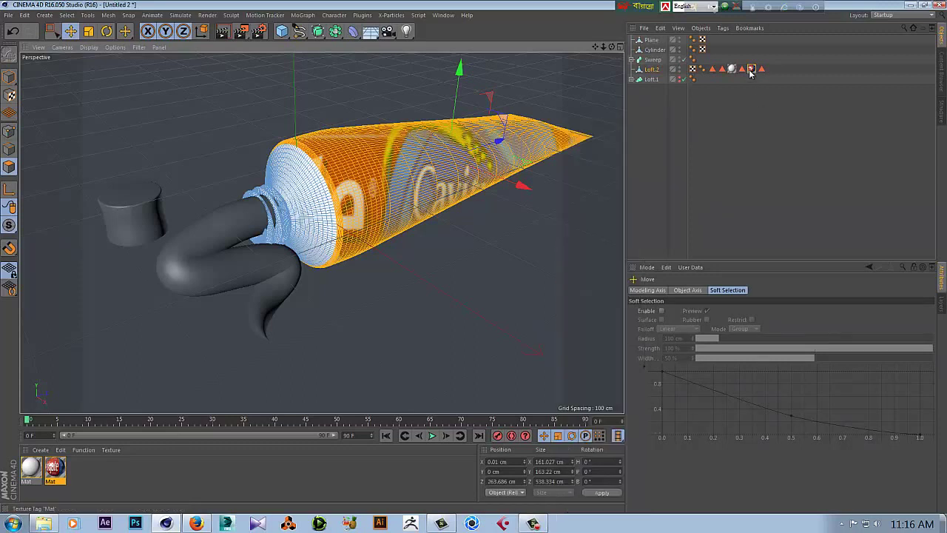
{"action": "right_click", "coordinate": [751, 72]}
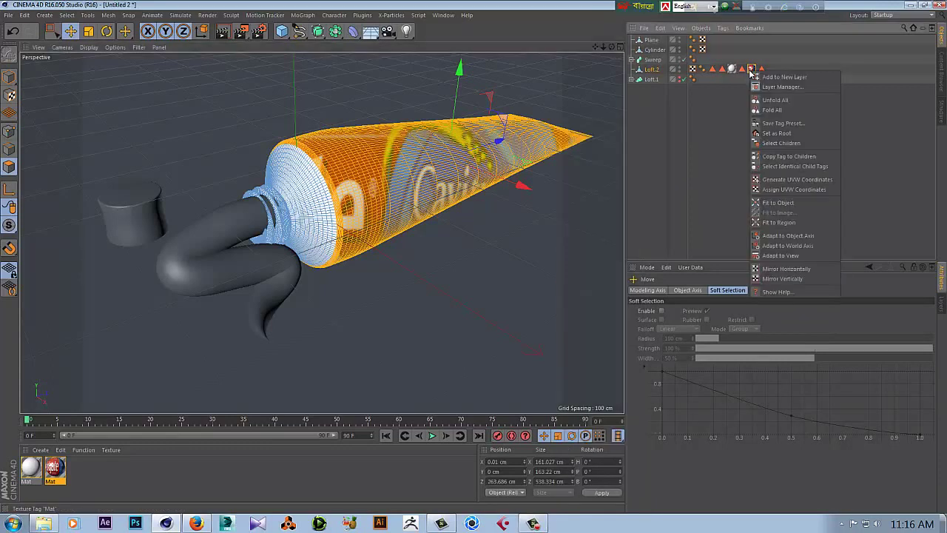
{"action": "left_click", "coordinate": [795, 205]}
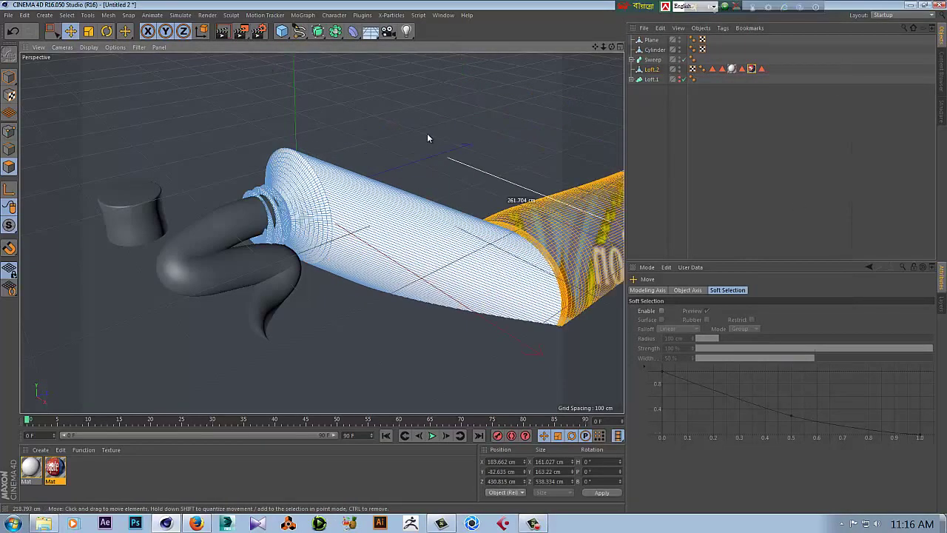
{"action": "key", "text": "ctrl+z"}
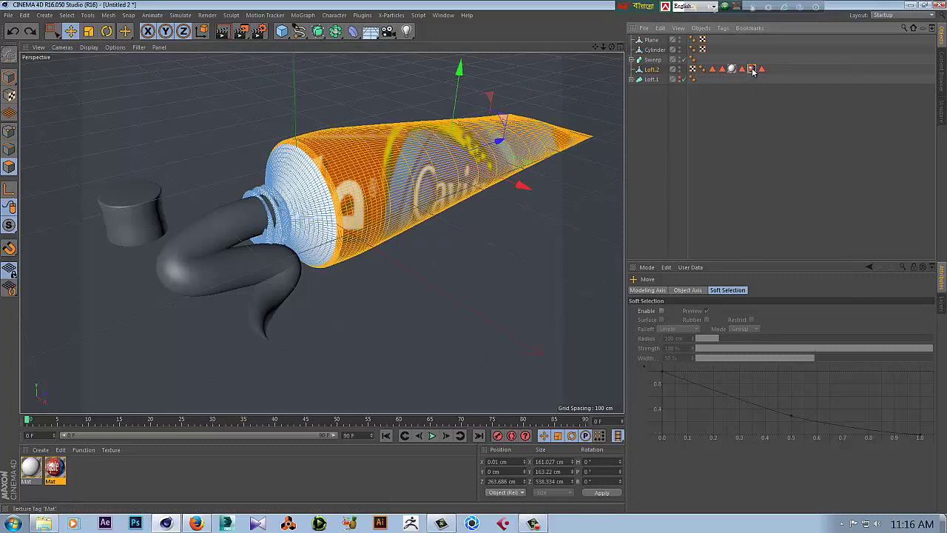
Fit the label texture to a region drawn over the tube body in the top-down view
{"action": "right_click", "coordinate": [752, 71]}
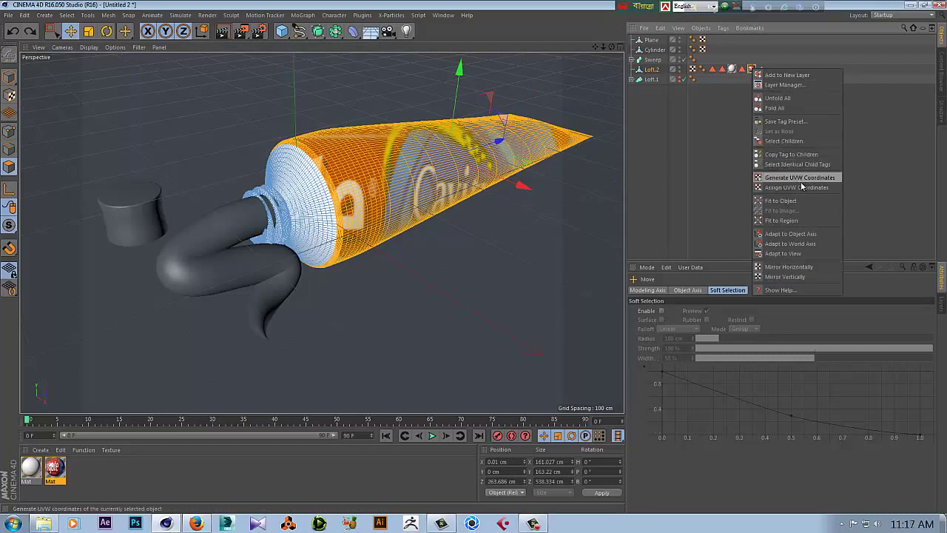
{"action": "left_click", "coordinate": [803, 221]}
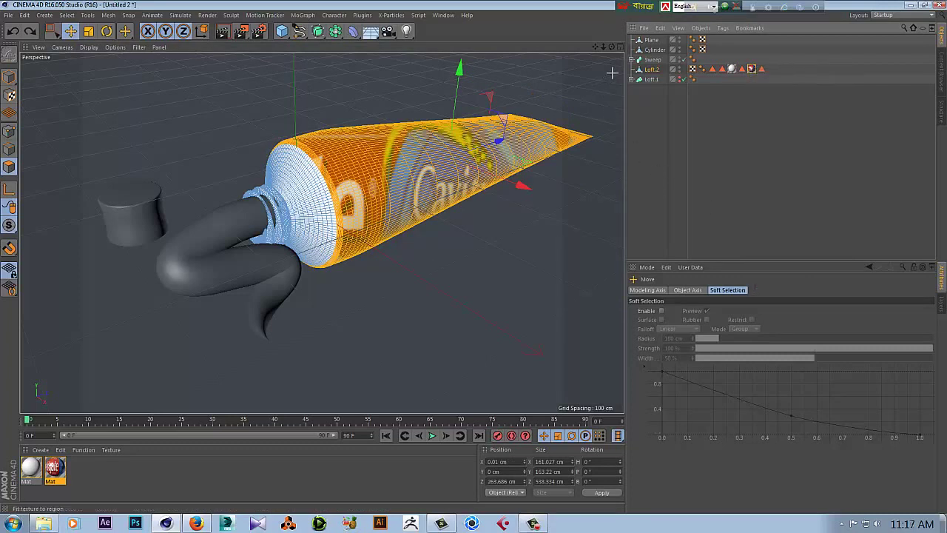
{"action": "left_click_drag", "start_coordinate": [611, 73], "coordinate": [261, 303]}
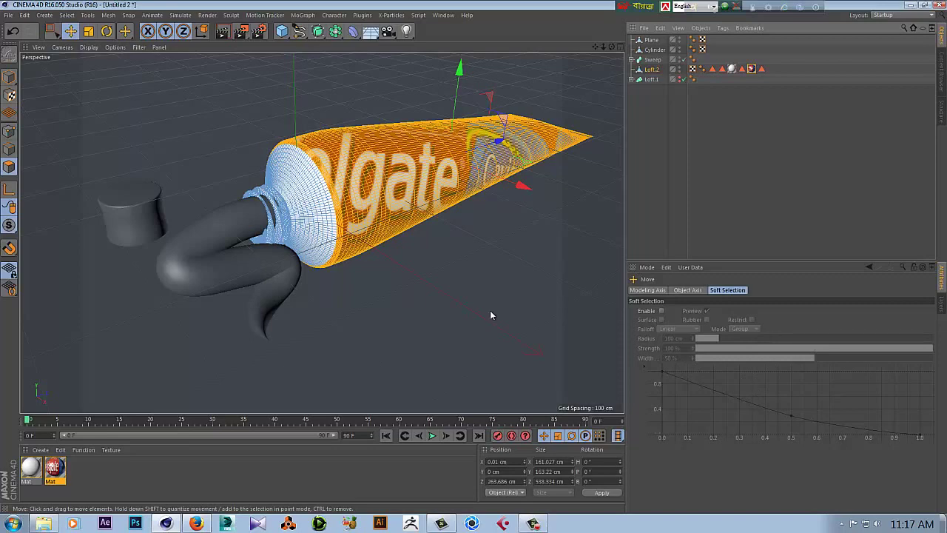
Refit the label to a region spanning the tube body seen side-on
{"action": "mouse_move", "coordinate": [482, 292]}
{"action": "left_mouse_down", "text": "alt"}
{"action": "mouse_move", "coordinate": [299, 314]}
{"action": "mouse_move", "coordinate": [605, 103]}
{"action": "left_mouse_up", "text": "alt"}
{"action": "scroll", "coordinate": [214, 289], "scroll_direction": "up", "scroll_amount": 5}
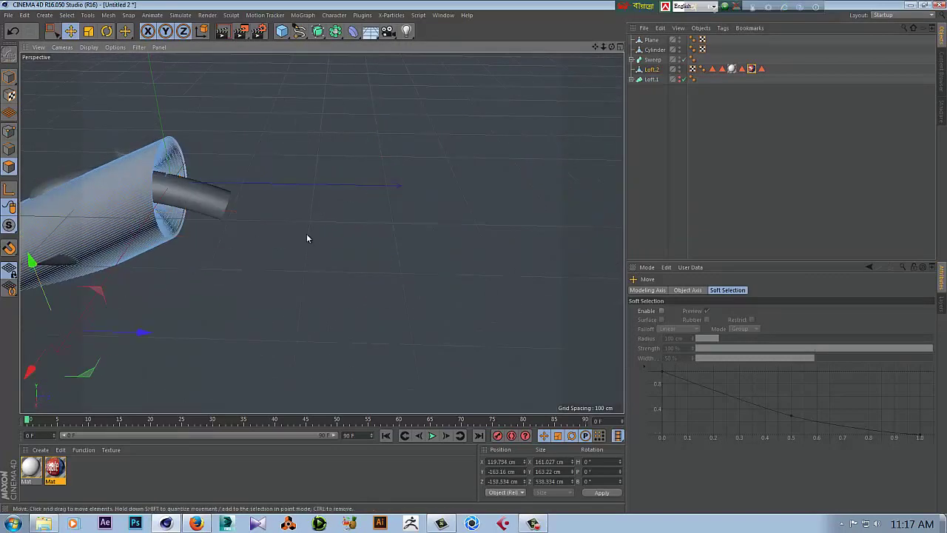
{"action": "scroll", "coordinate": [546, 194], "scroll_direction": "down", "scroll_amount": 5}
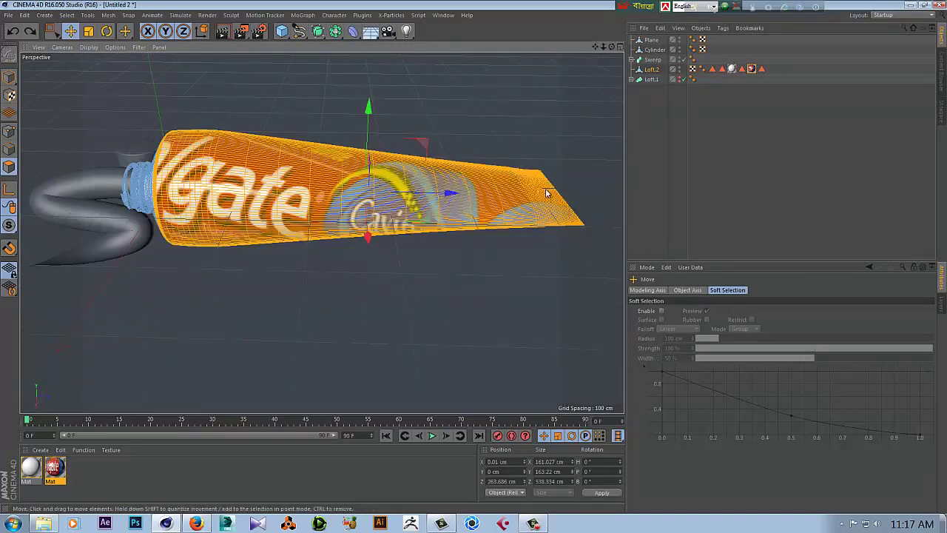
{"action": "right_click", "coordinate": [751, 69]}
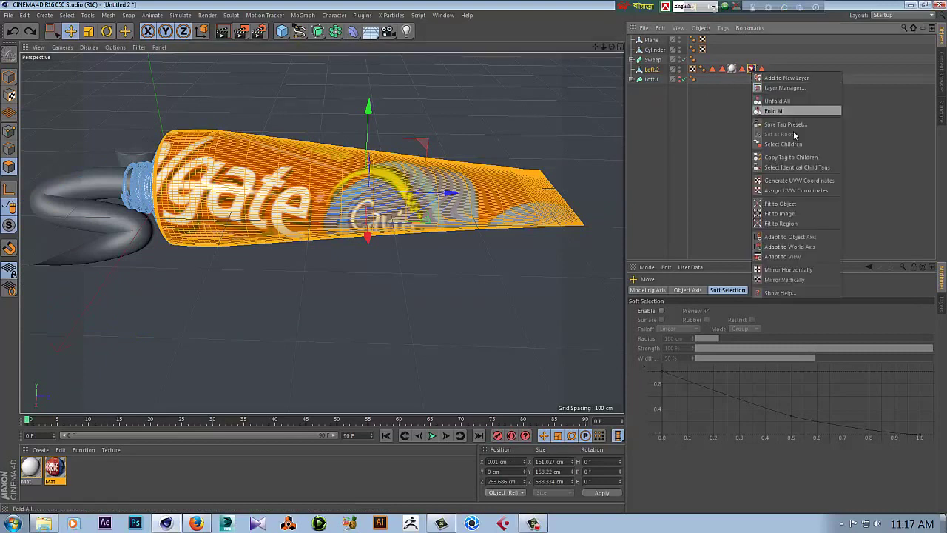
{"action": "left_click", "coordinate": [801, 220]}
{"action": "left_click_drag", "start_coordinate": [605, 88], "coordinate": [136, 292]}
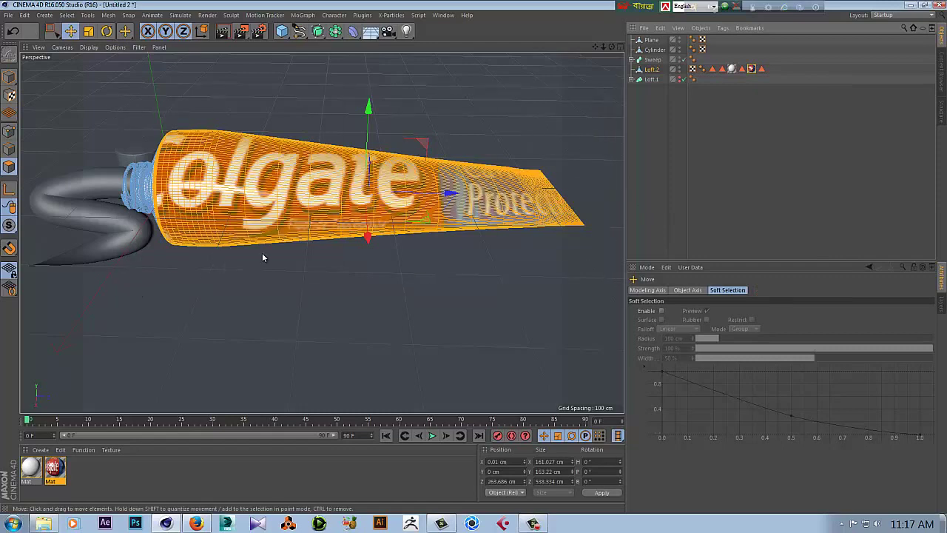
{"action": "mouse_move", "coordinate": [323, 257]}
{"action": "left_mouse_down", "text": "alt"}
{"action": "mouse_move", "coordinate": [325, 326]}
{"action": "mouse_move", "coordinate": [300, 303]}
{"action": "left_mouse_up", "text": "alt"}
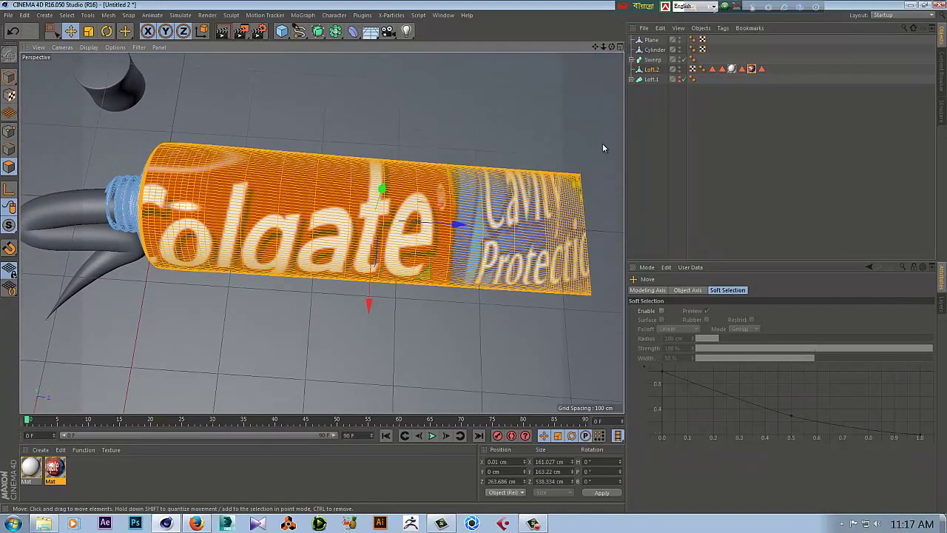
Refit the label across the tube body from above, undoing an accidental tube move
{"action": "right_click", "coordinate": [752, 69]}
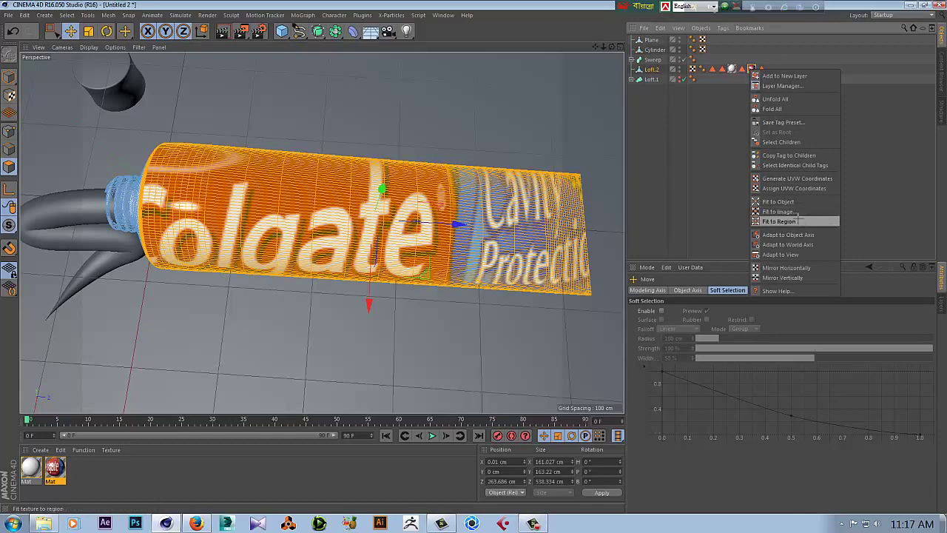
{"action": "left_click", "coordinate": [801, 221]}
{"action": "mouse_move", "coordinate": [604, 141]}
{"action": "left_mouse_down"}
{"action": "mouse_move", "coordinate": [199, 316]}
{"action": "mouse_move", "coordinate": [130, 313]}
{"action": "left_mouse_up"}
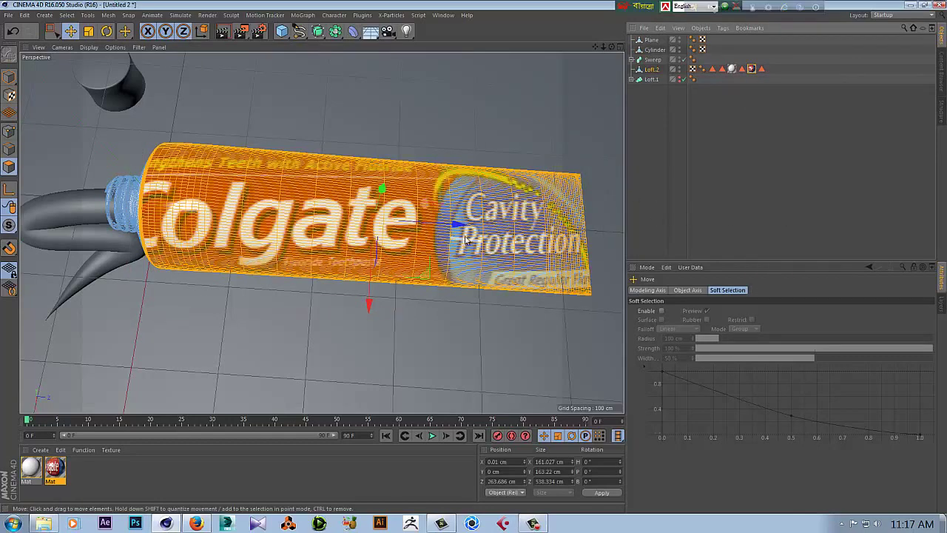
{"action": "left_click_drag", "start_coordinate": [457, 225], "coordinate": [477, 230]}
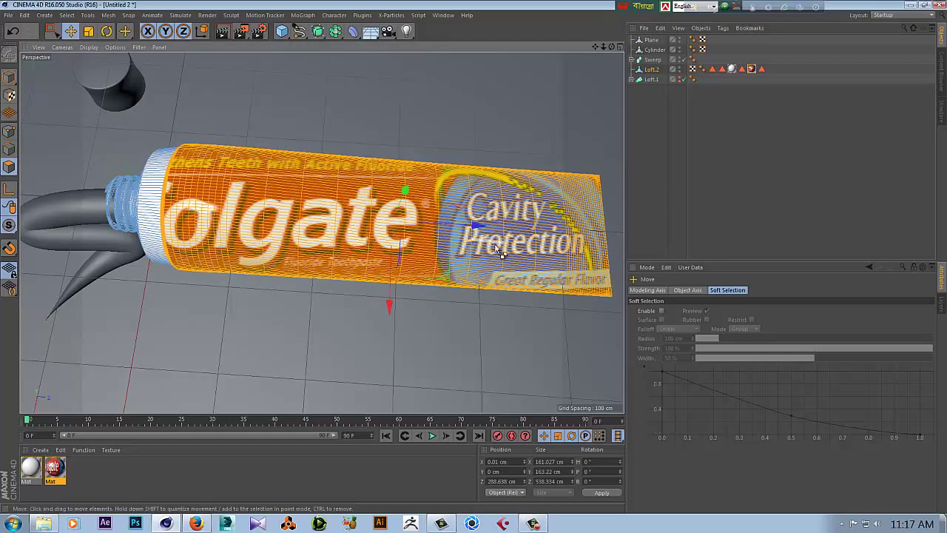
{"action": "key", "text": "ctrl+z"}
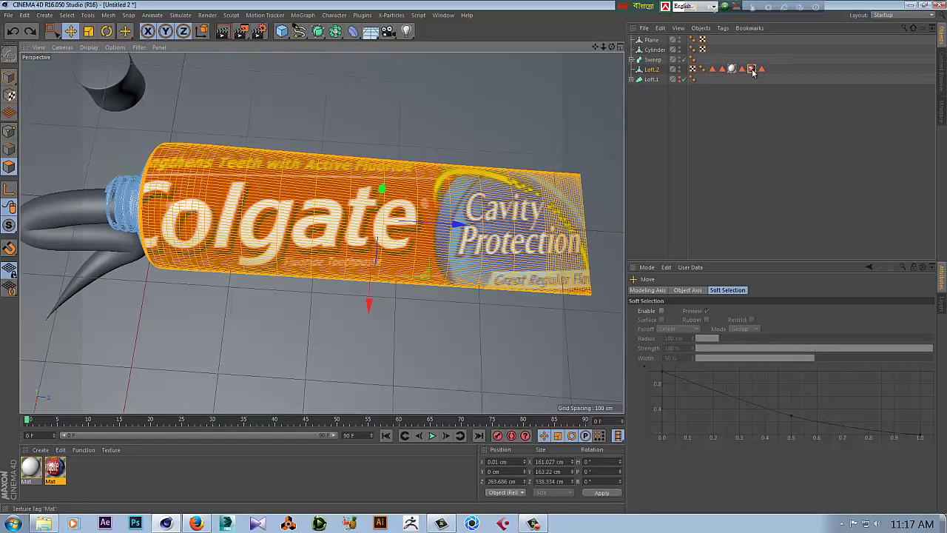
Tune the label mapping to Offset U 7%, Offset V -1%, Length U 89%, Length V 87%
{"action": "left_click", "coordinate": [751, 70]}
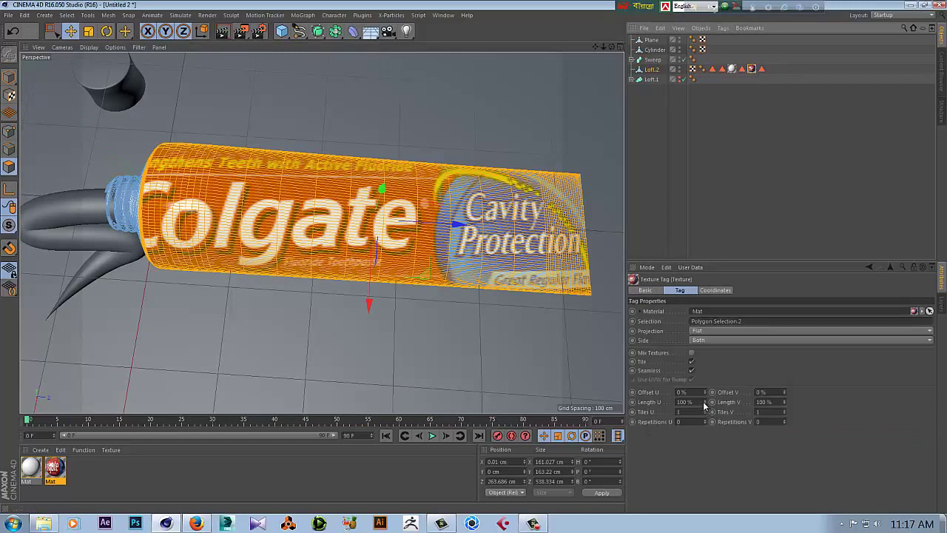
{"action": "left_click_drag", "start_coordinate": [705, 404], "coordinate": [706, 398]}
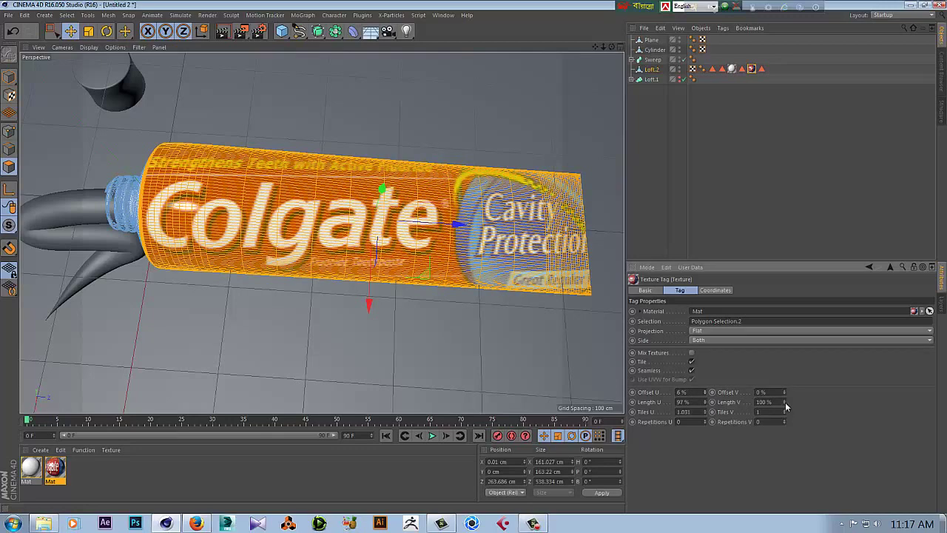
{"action": "left_click_drag", "start_coordinate": [784, 398], "coordinate": [784, 408]}
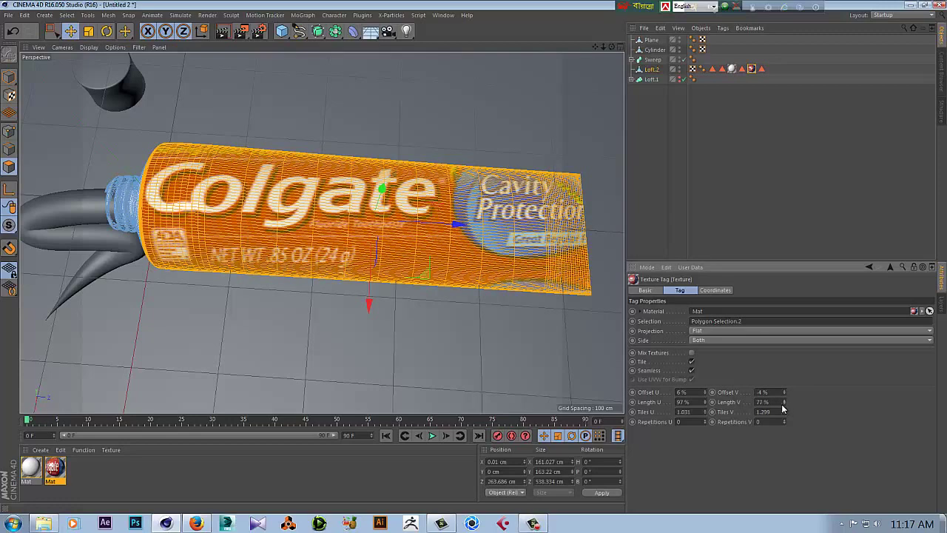
{"action": "left_click", "coordinate": [706, 393]}
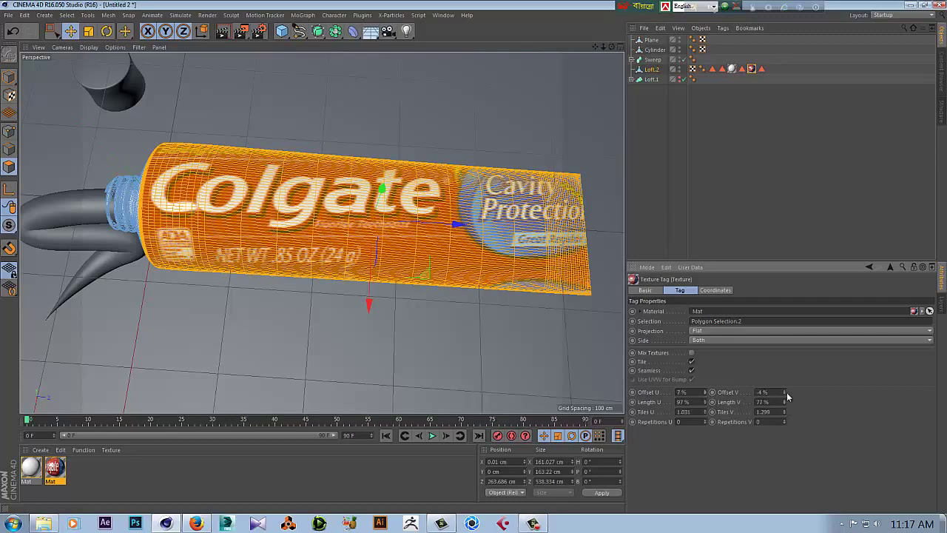
{"action": "left_click_drag", "start_coordinate": [784, 393], "coordinate": [784, 393]}
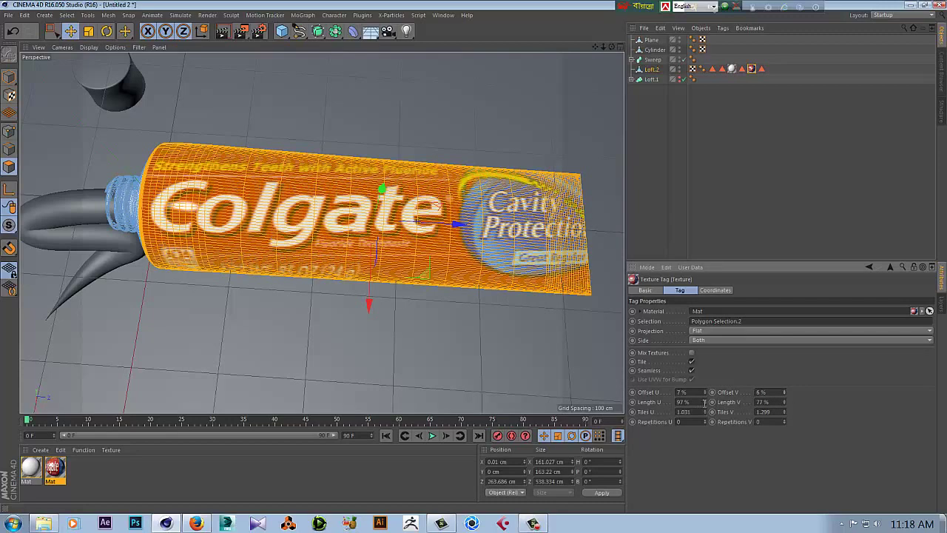
{"action": "left_click_drag", "start_coordinate": [704, 402], "coordinate": [705, 405]}
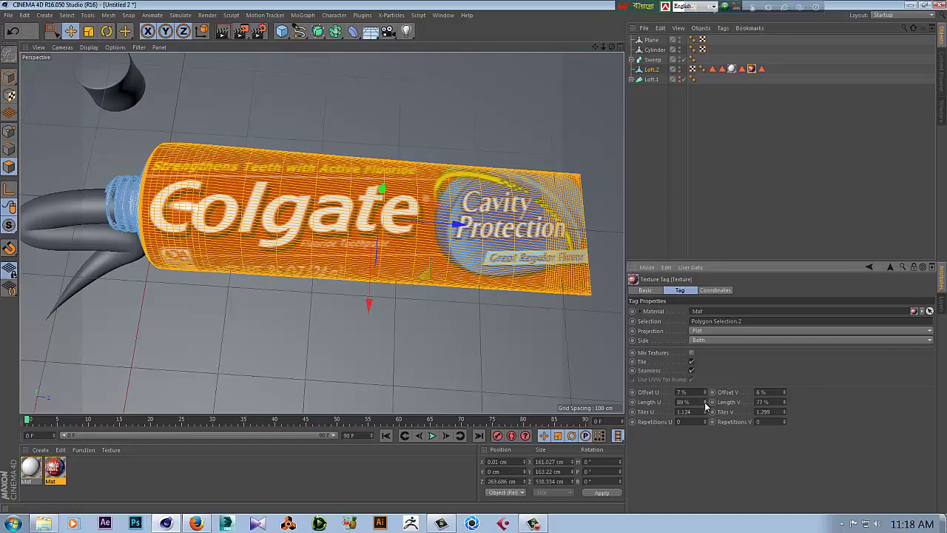
{"action": "left_click", "coordinate": [784, 406]}
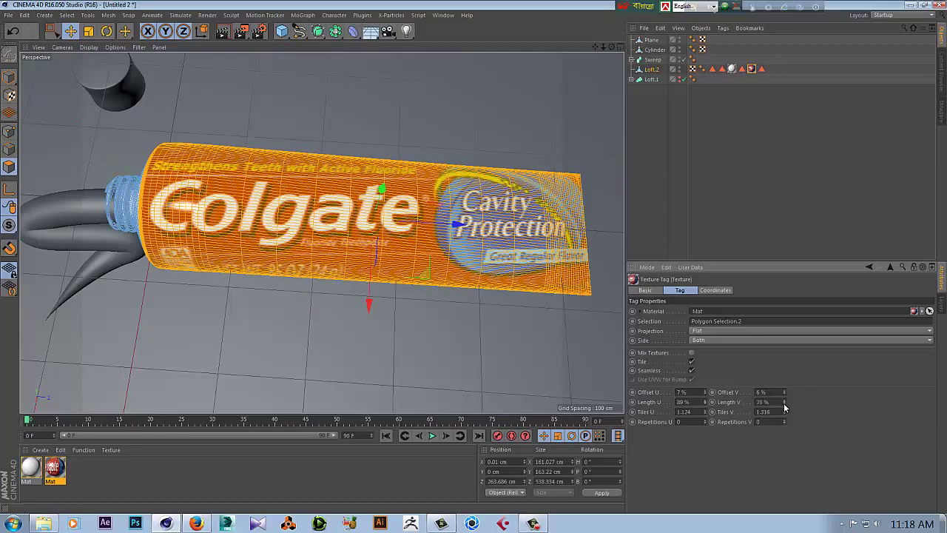
{"action": "left_click_drag", "start_coordinate": [784, 406], "coordinate": [785, 397]}
{"action": "left_click", "coordinate": [784, 392]}
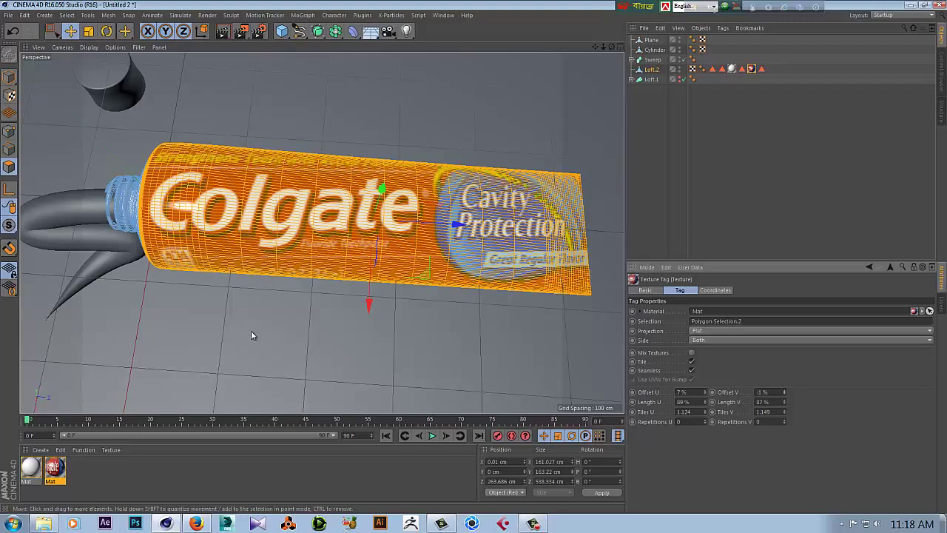
{"action": "mouse_move", "coordinate": [251, 335]}
{"action": "left_mouse_down", "text": "alt"}
{"action": "mouse_move", "coordinate": [371, 310]}
{"action": "mouse_move", "coordinate": [398, 269]}
{"action": "left_mouse_up", "text": "alt"}
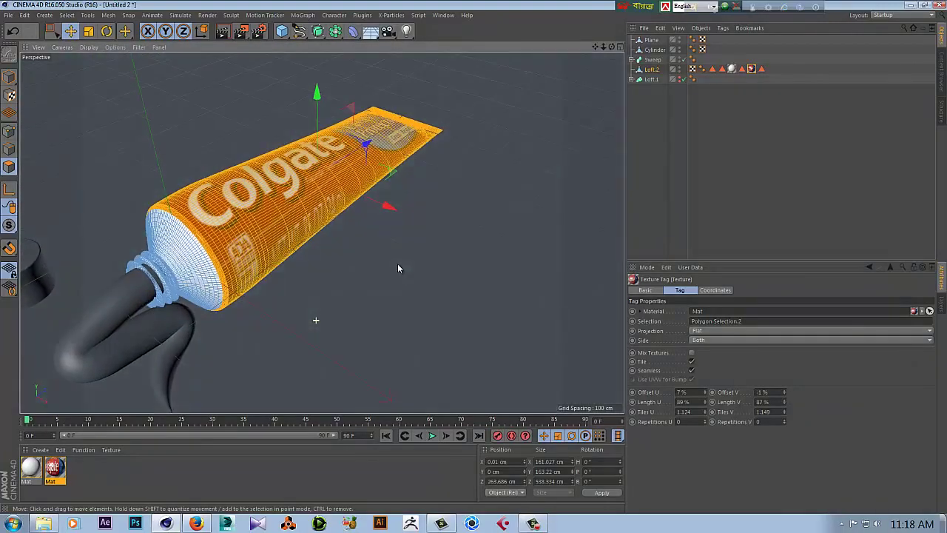
{"action": "right_click_drag", "start_coordinate": [398, 268], "coordinate": [366, 279], "text": "alt"}
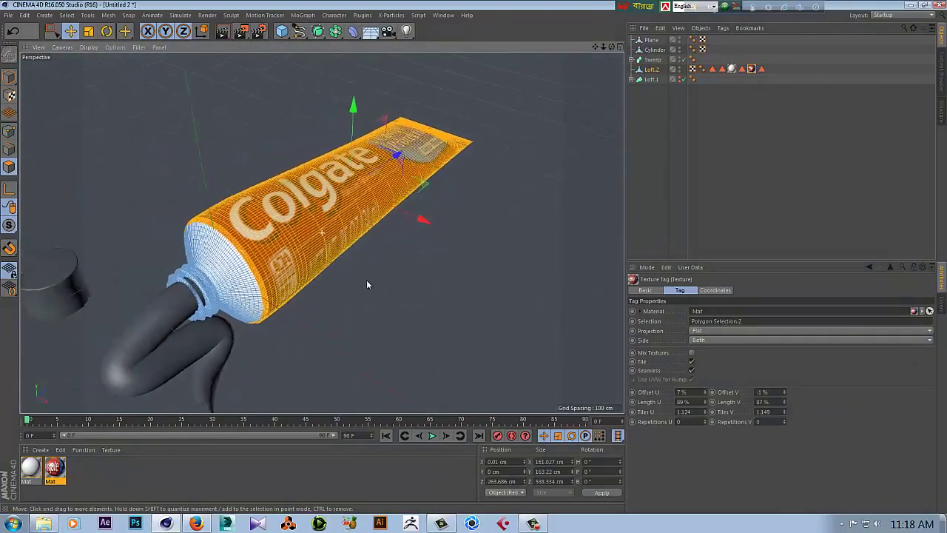
Render a preview, nudge the label's Offset V to 7%, and render again to check
{"action": "left_click", "coordinate": [223, 33]}
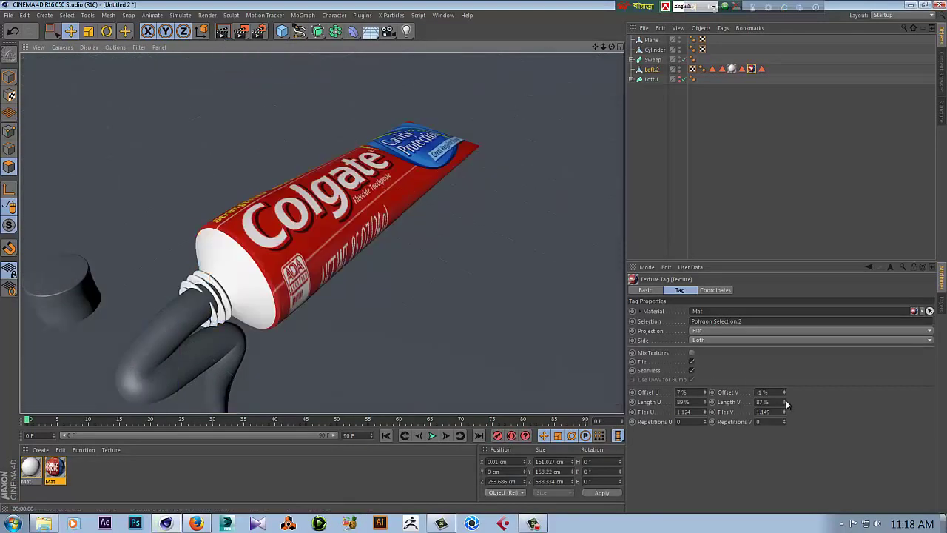
{"action": "left_click_drag", "start_coordinate": [785, 393], "coordinate": [785, 400]}
{"action": "left_click", "coordinate": [223, 38]}
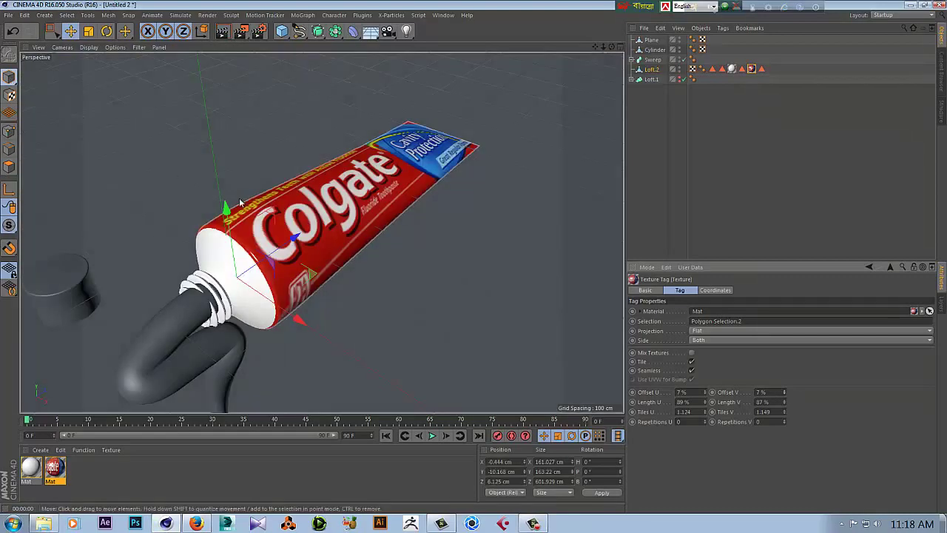
Switch to the four-view layout, enlarge the side view and show the tube's coordinates
{"action": "middle_click", "coordinate": [394, 216]}
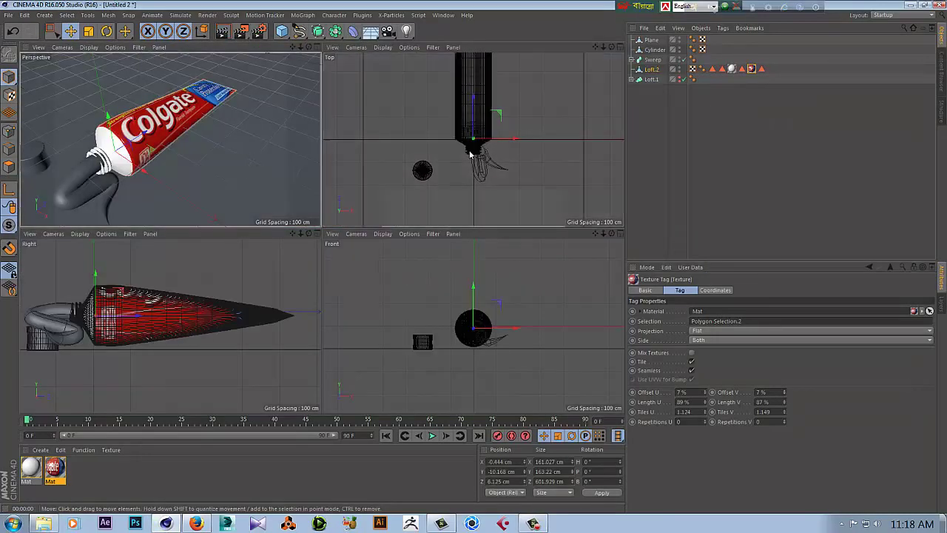
{"action": "middle_click", "coordinate": [285, 315]}
{"action": "left_click", "coordinate": [390, 237]}
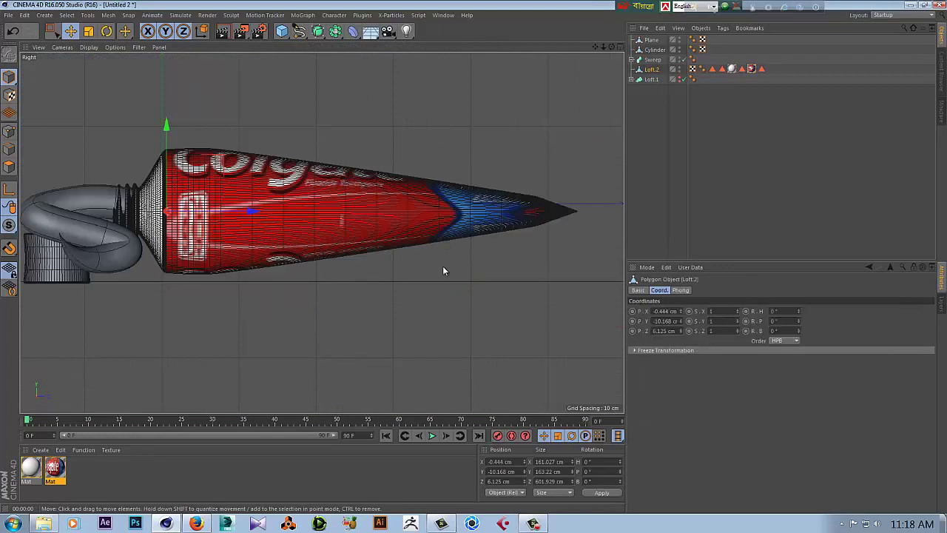
{"action": "left_click", "coordinate": [691, 293]}
{"action": "left_click", "coordinate": [660, 292]}
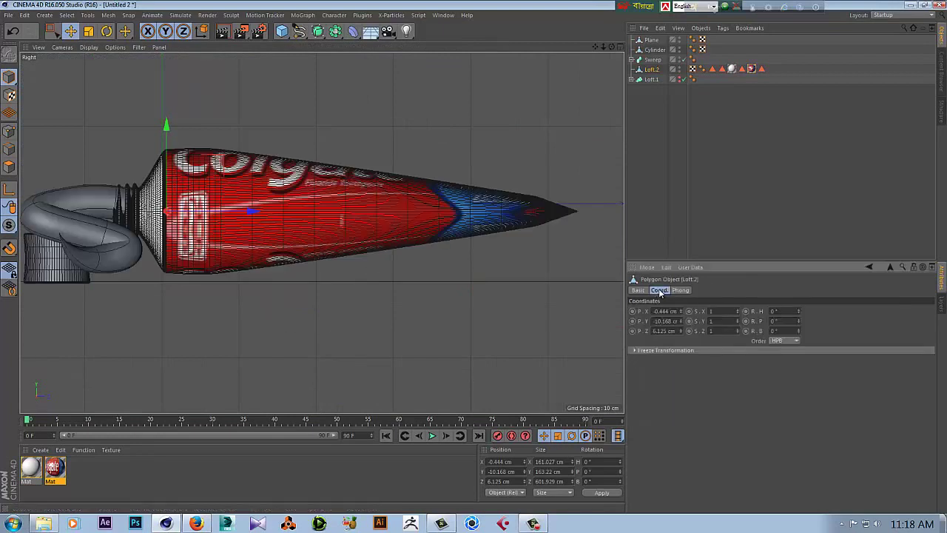
Tilt Loft.2 to a pitch of -8°, then return to the enlarged Perspective view
{"action": "left_click", "coordinate": [799, 310]}
{"action": "key", "text": "ctrl+z"}
{"action": "left_click_drag", "start_coordinate": [799, 325], "coordinate": [799, 322]}
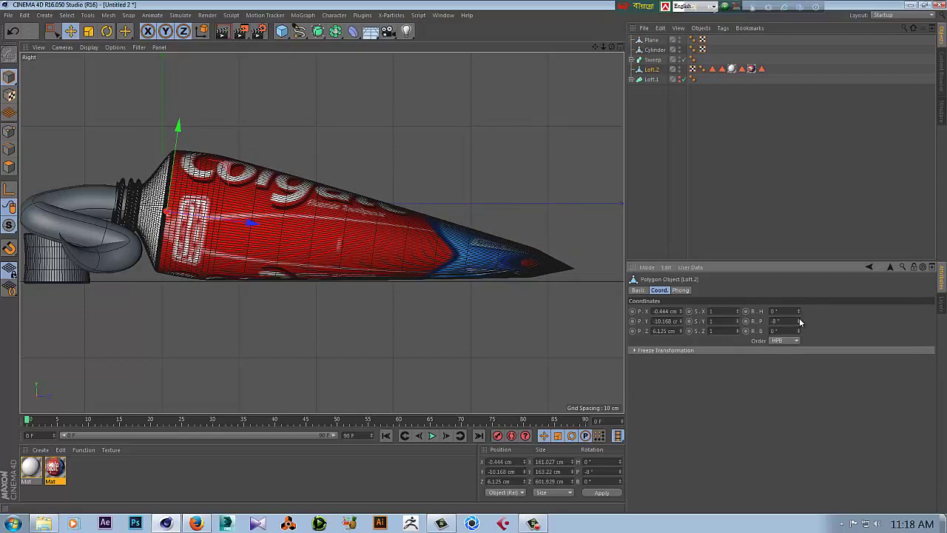
{"action": "middle_click", "coordinate": [167, 293]}
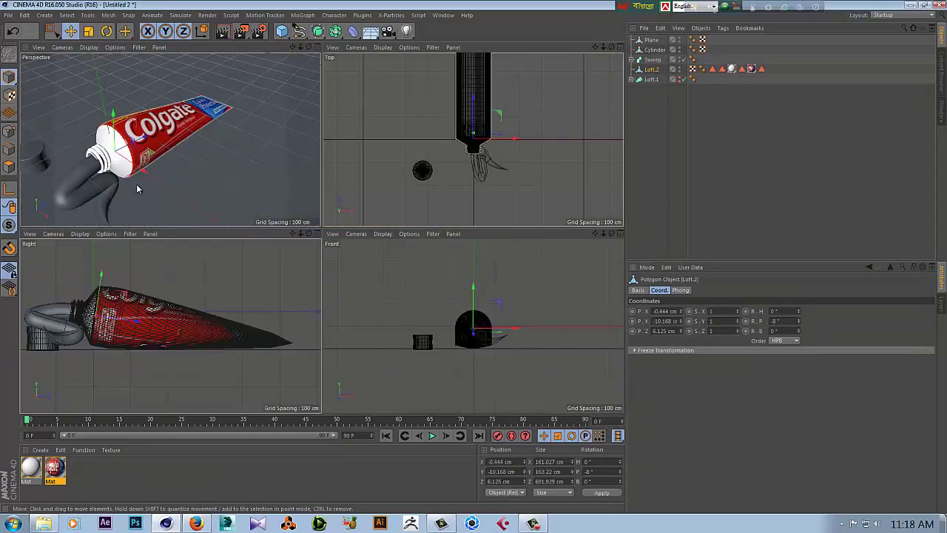
{"action": "middle_click", "coordinate": [137, 186]}
Slide the paste Sweep along the X axis next to the tube
{"action": "mouse_move", "coordinate": [298, 293]}
{"action": "left_mouse_down", "text": "alt"}
{"action": "mouse_move", "coordinate": [281, 288]}
{"action": "mouse_move", "coordinate": [439, 266]}
{"action": "left_mouse_up", "text": "alt"}
{"action": "left_click", "coordinate": [652, 59]}
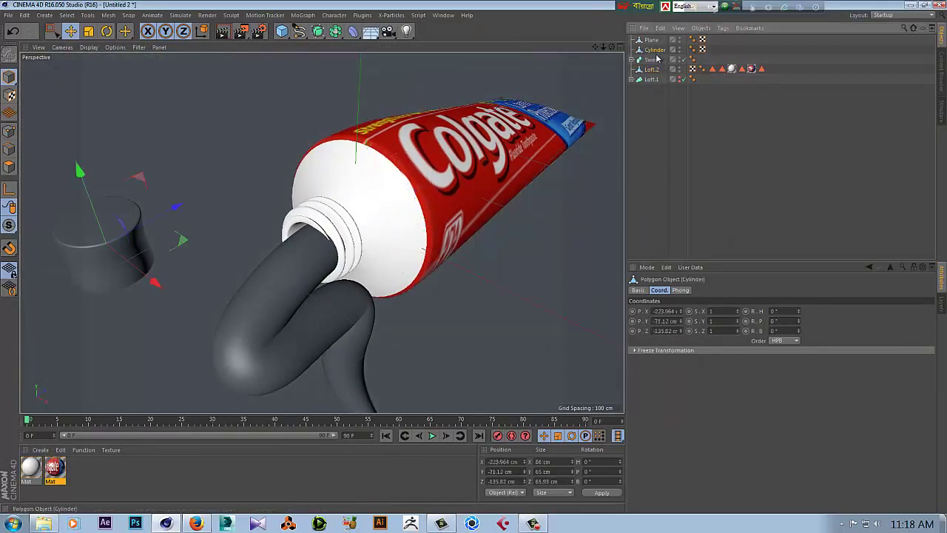
{"action": "mouse_move", "coordinate": [432, 256]}
{"action": "left_mouse_down"}
{"action": "mouse_move", "coordinate": [422, 256]}
{"action": "mouse_move", "coordinate": [460, 269]}
{"action": "mouse_move", "coordinate": [397, 275]}
{"action": "mouse_move", "coordinate": [380, 303]}
{"action": "mouse_move", "coordinate": [388, 291]}
{"action": "left_mouse_up"}
{"action": "scroll", "coordinate": [430, 268], "scroll_direction": "down", "scroll_amount": 3}
{"action": "scroll", "coordinate": [397, 278], "scroll_direction": "up", "scroll_amount": 2}
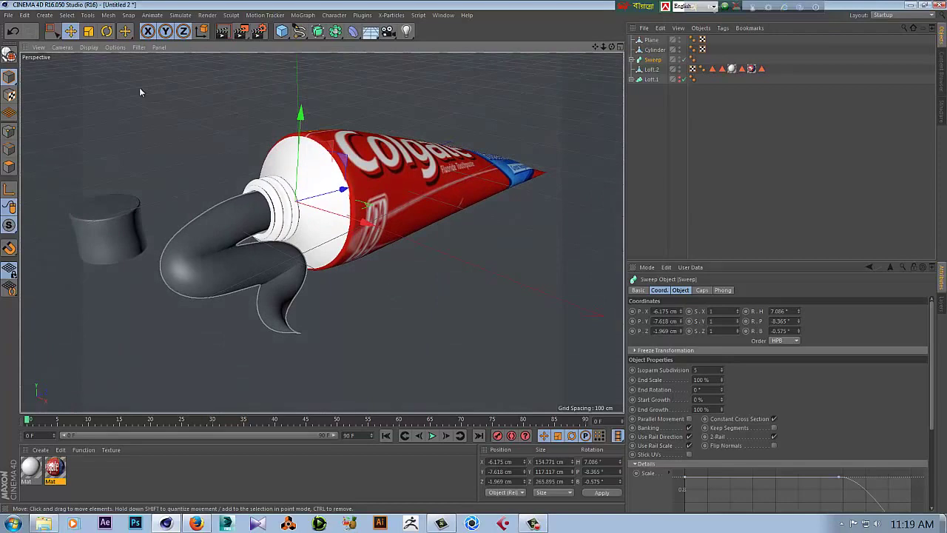
Move the cap cylinder to X -252.78 cm, Z -97.049 cm and preview a render
{"action": "left_click", "coordinate": [133, 237]}
{"action": "left_click_drag", "start_coordinate": [145, 235], "coordinate": [205, 169]}
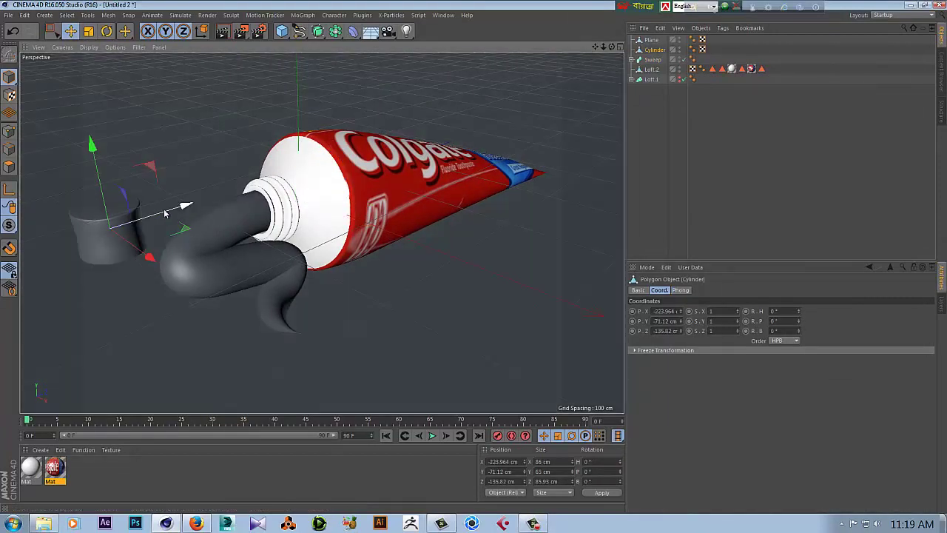
{"action": "left_click", "coordinate": [222, 31]}
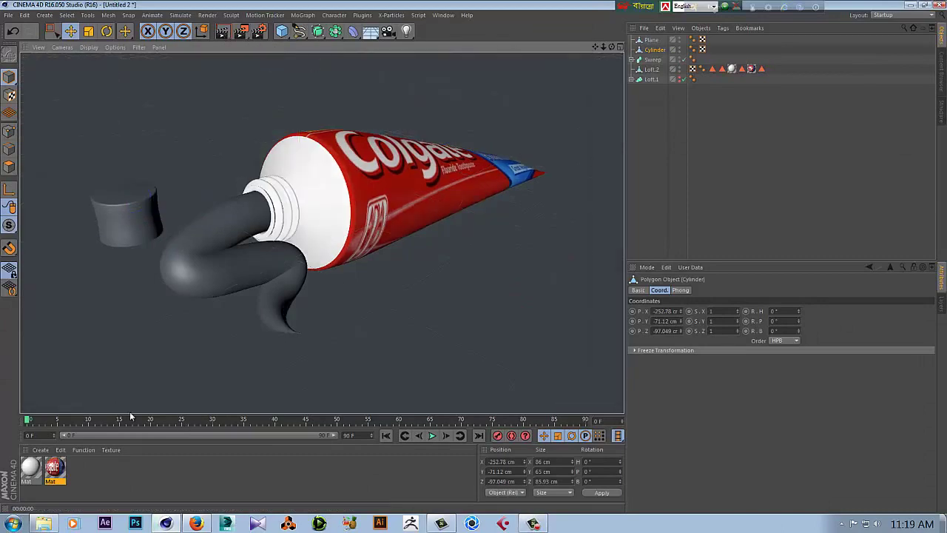
Create Mat.1 and set its base colour to deep red R127 G0 B6
{"action": "left_click", "coordinate": [41, 452]}
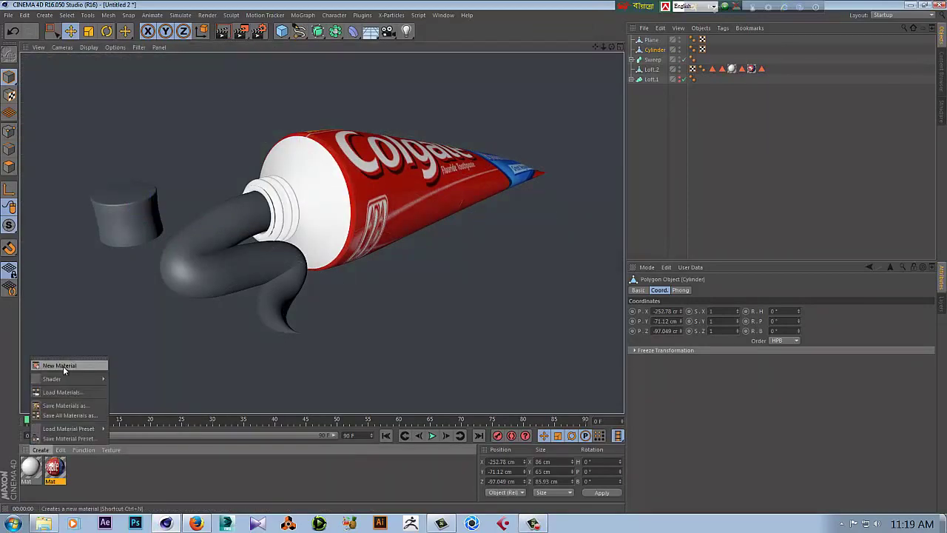
{"action": "left_click", "coordinate": [63, 366]}
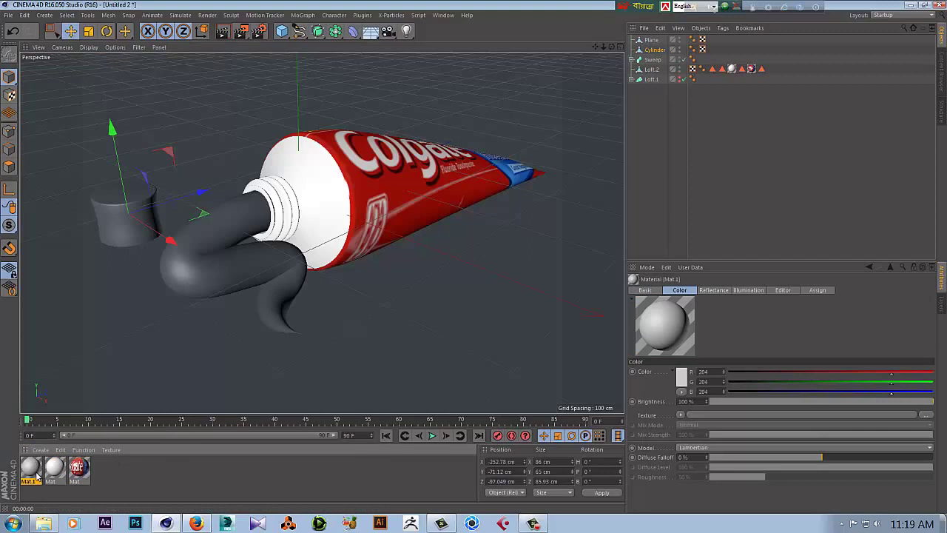
{"action": "double_click", "coordinate": [37, 475]}
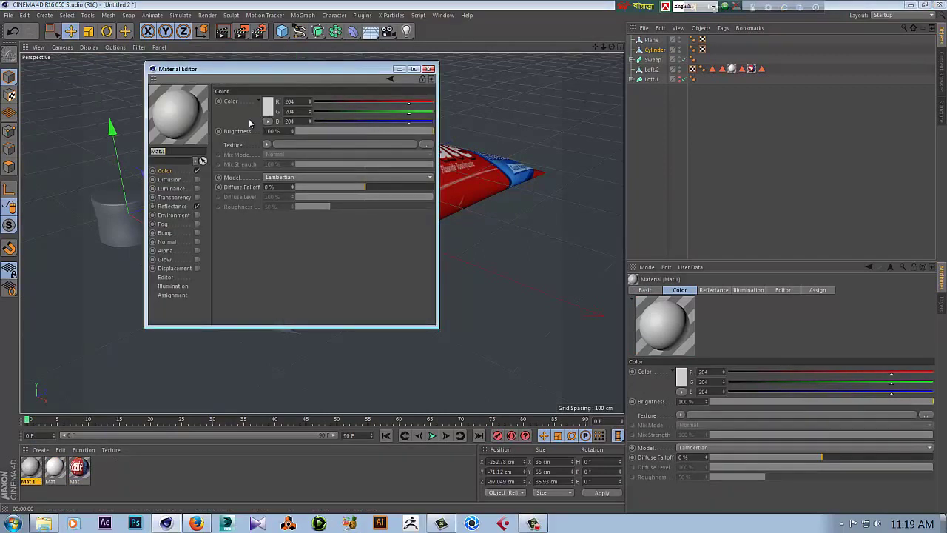
{"action": "left_click", "coordinate": [269, 108]}
{"action": "left_click", "coordinate": [297, 70]}
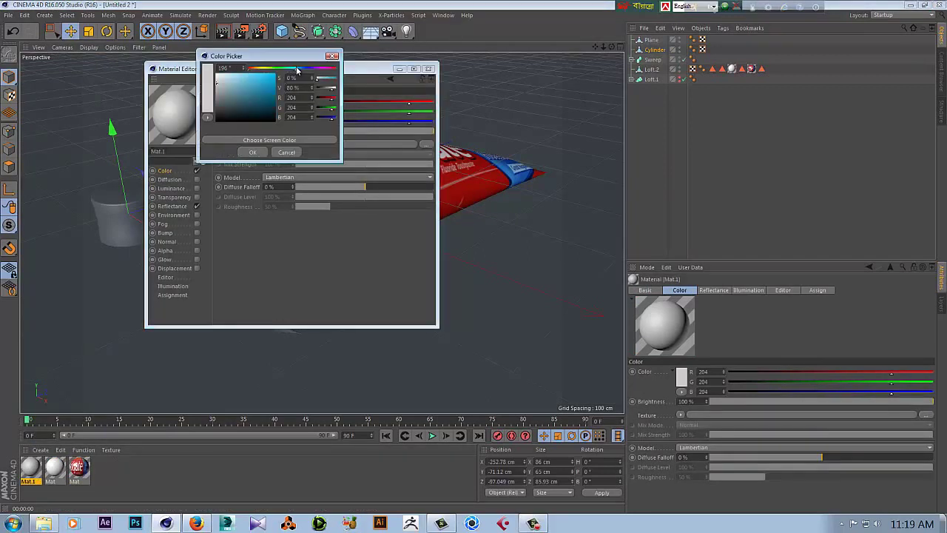
{"action": "left_click_drag", "start_coordinate": [297, 71], "coordinate": [292, 72]}
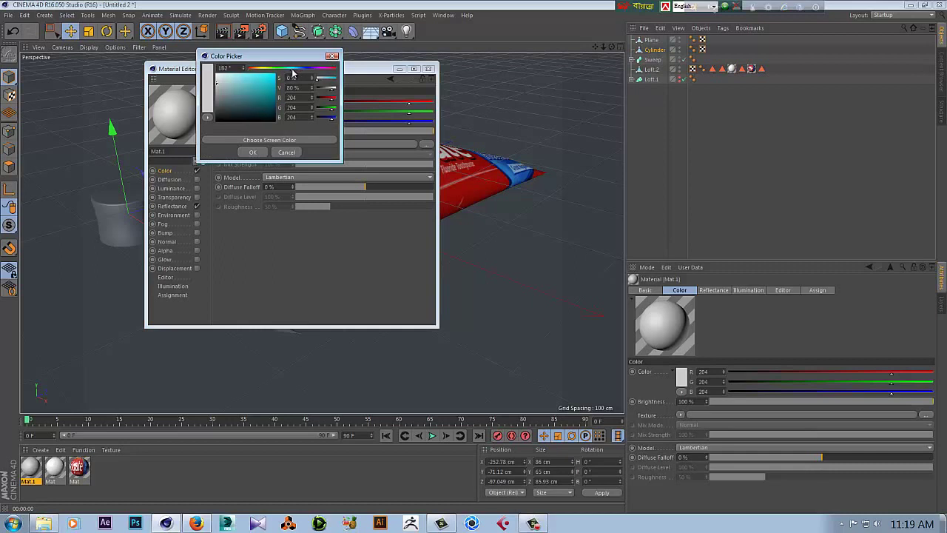
{"action": "left_click_drag", "start_coordinate": [292, 72], "coordinate": [332, 75]}
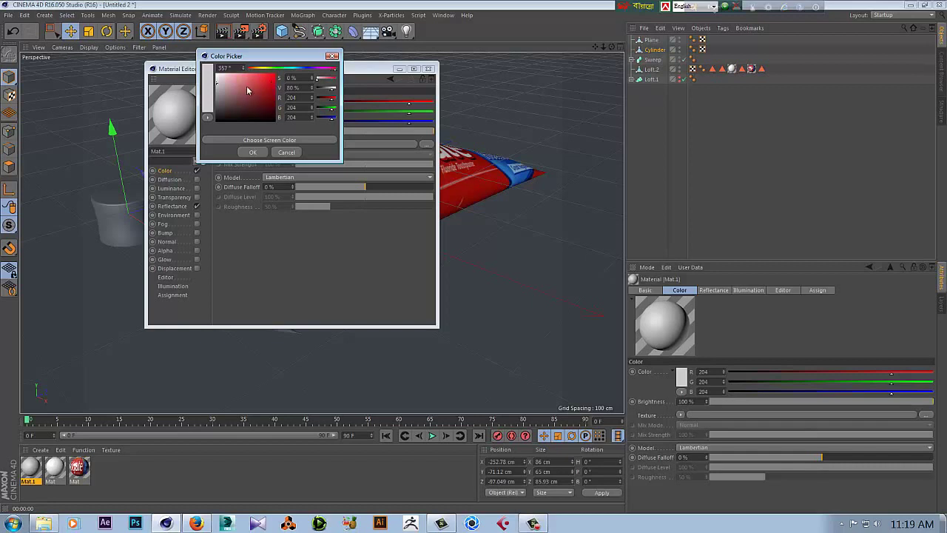
{"action": "left_click_drag", "start_coordinate": [248, 90], "coordinate": [273, 97]}
{"action": "left_click", "coordinate": [253, 152]}
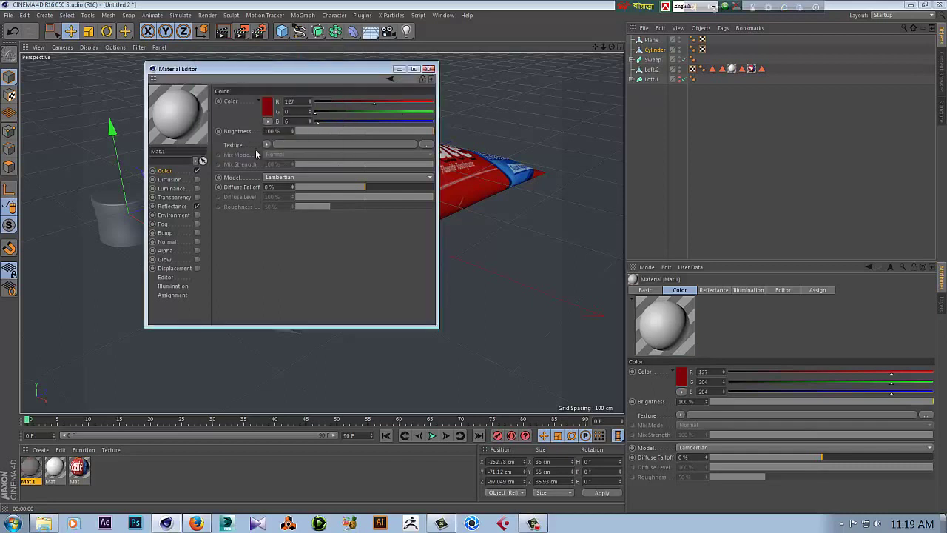
Enable Mat.1's Luminance with a red colour at 70% brightness, without a texture
{"action": "left_click", "coordinate": [196, 188]}
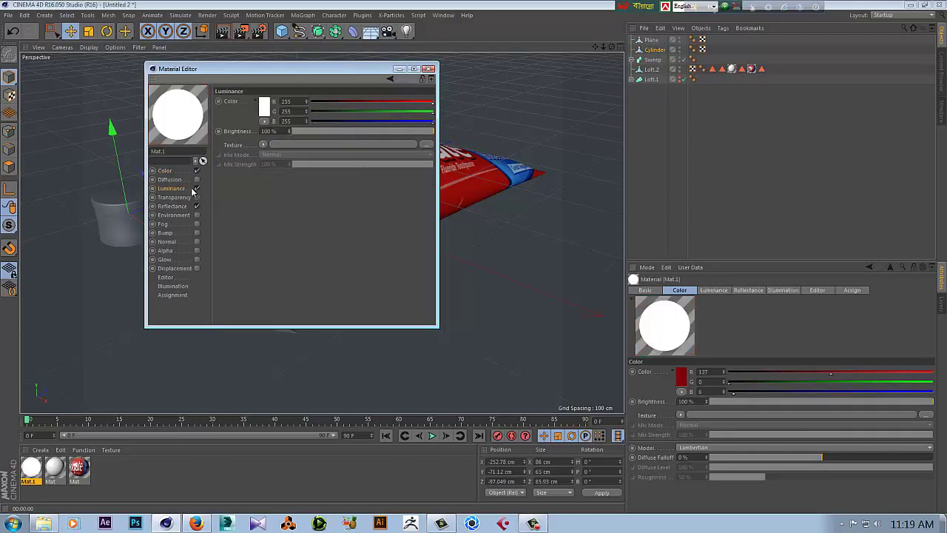
{"action": "left_click", "coordinate": [265, 109]}
{"action": "left_click", "coordinate": [267, 93]}
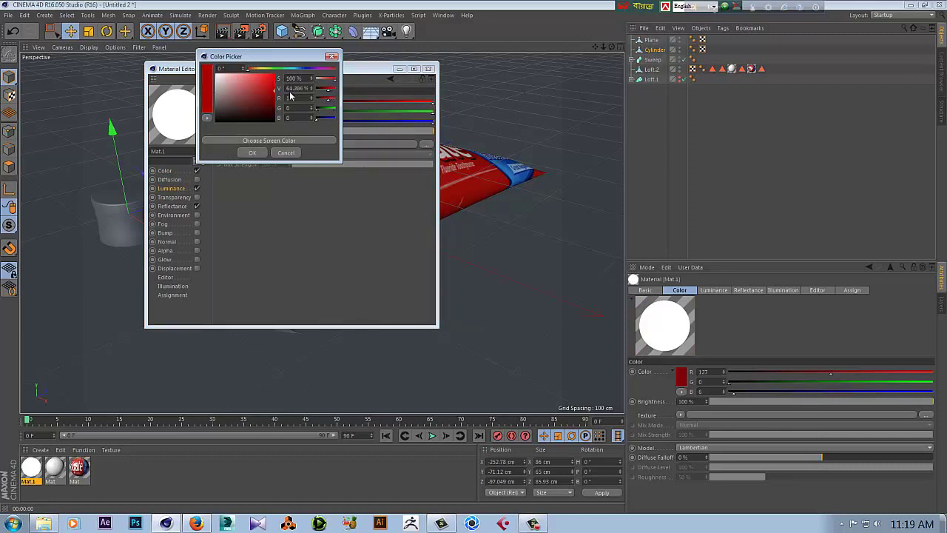
{"action": "left_click", "coordinate": [250, 153]}
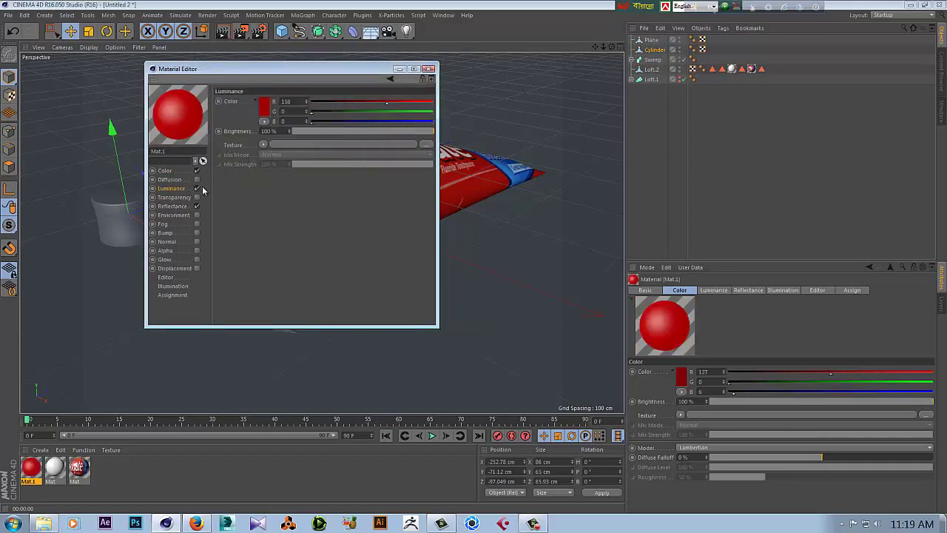
{"action": "left_click", "coordinate": [263, 147]}
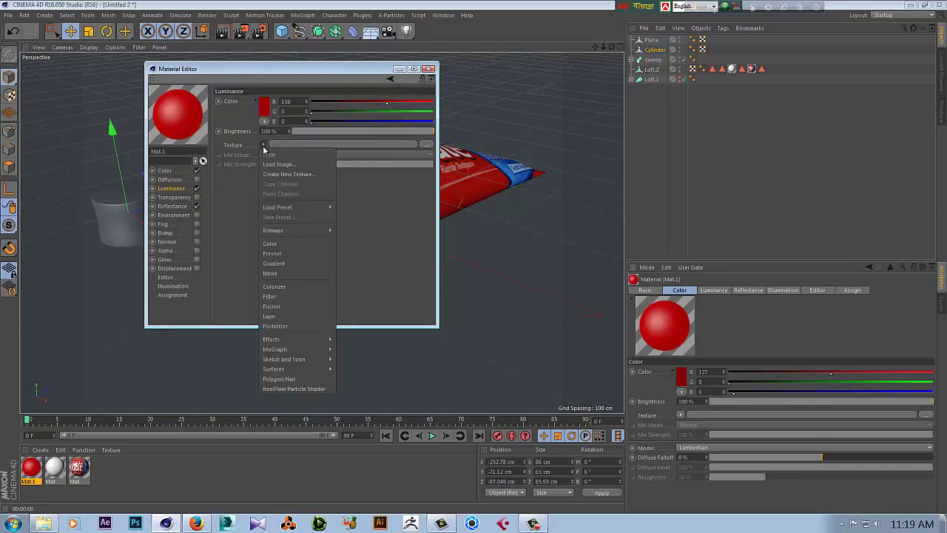
{"action": "left_click", "coordinate": [305, 253]}
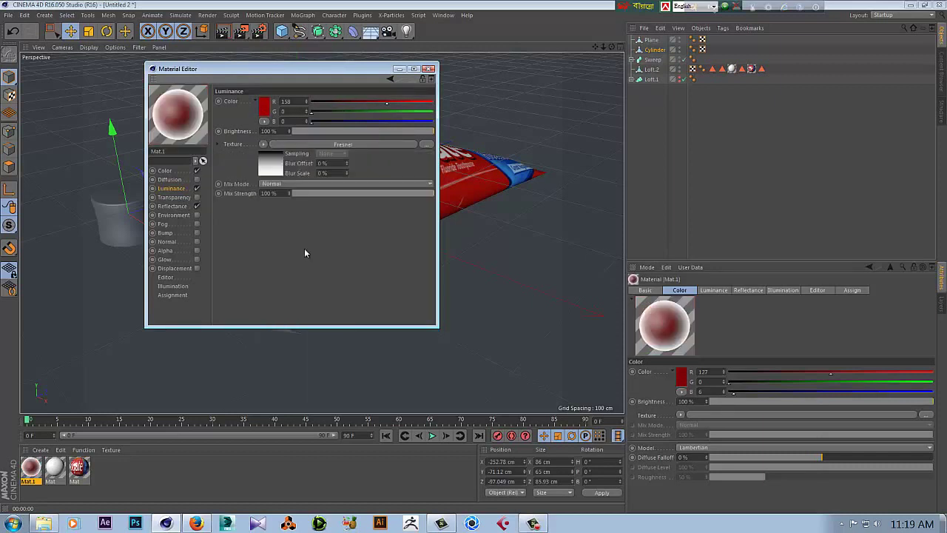
{"action": "left_click", "coordinate": [301, 130]}
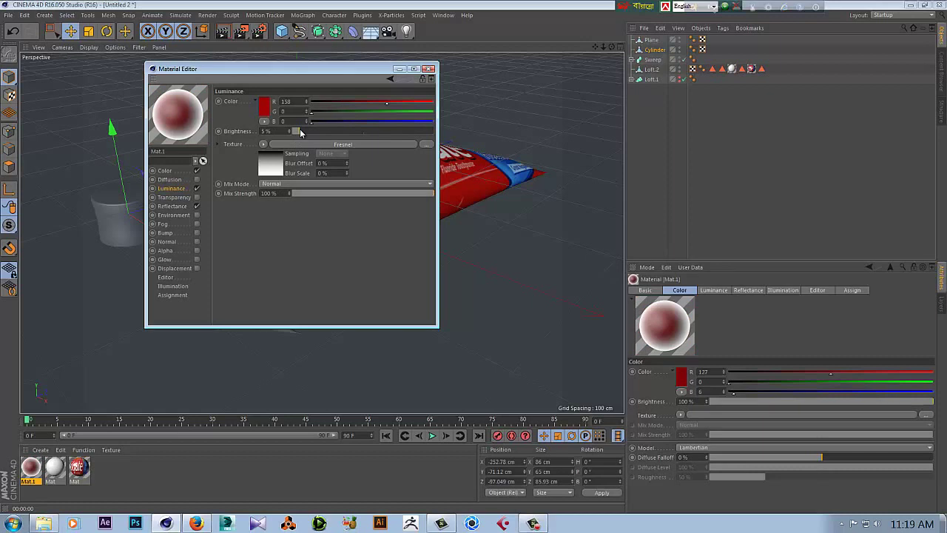
{"action": "left_click_drag", "start_coordinate": [299, 131], "coordinate": [391, 131]}
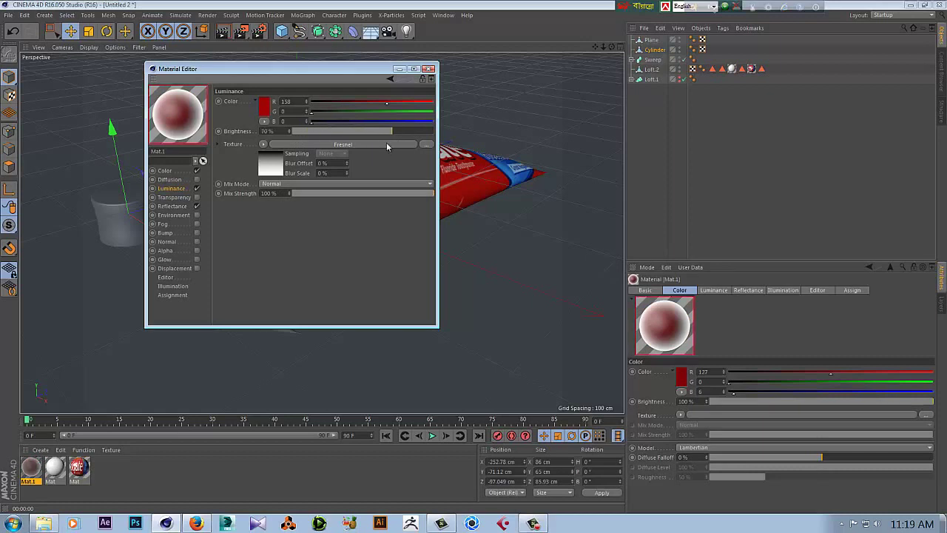
{"action": "left_click", "coordinate": [263, 145]}
{"action": "left_click", "coordinate": [268, 153]}
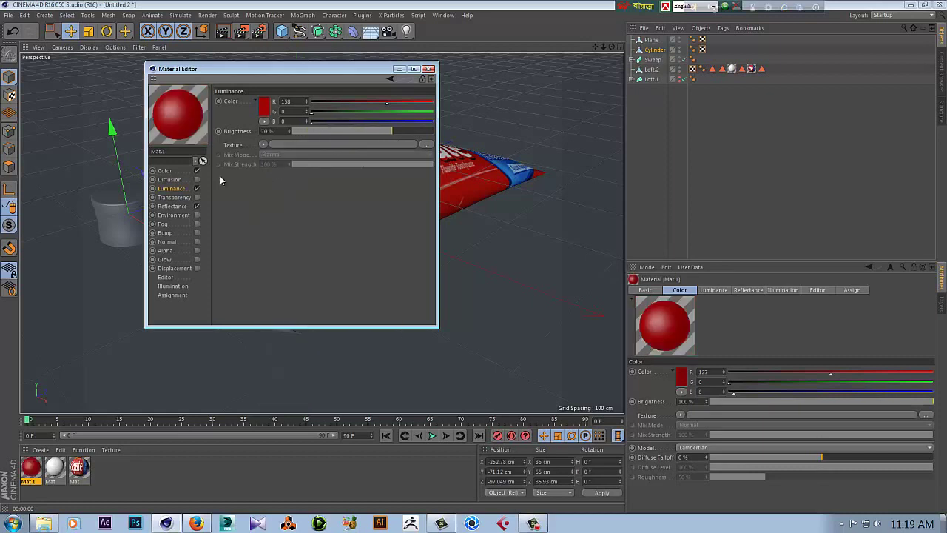
Add Phong and Reflection (Legacy) reflectance layers at 5% and 3% strength
{"action": "left_click", "coordinate": [180, 206]}
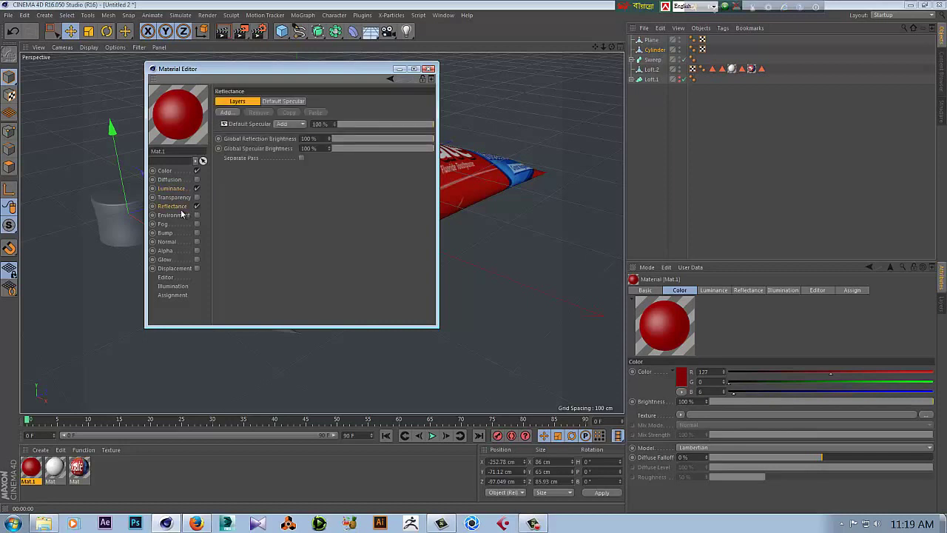
{"action": "left_click", "coordinate": [235, 113]}
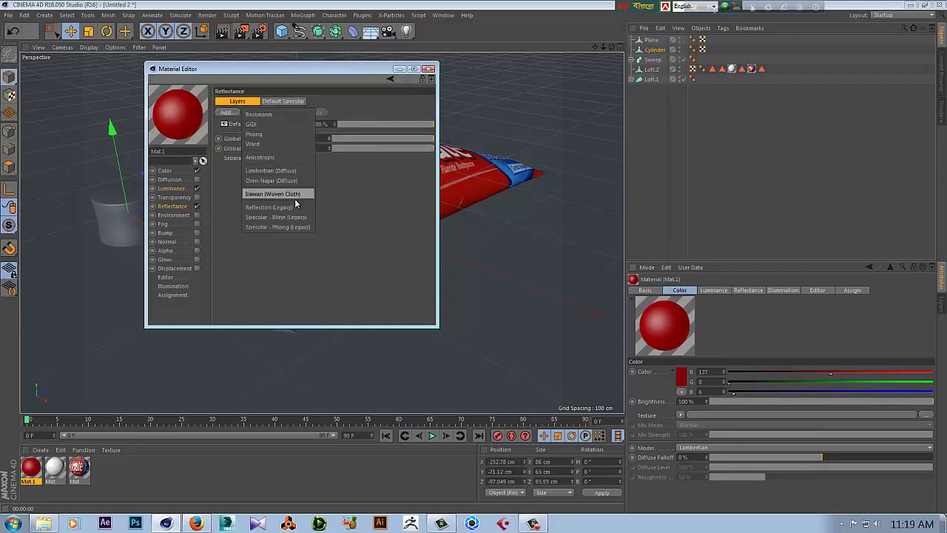
{"action": "left_click", "coordinate": [254, 134]}
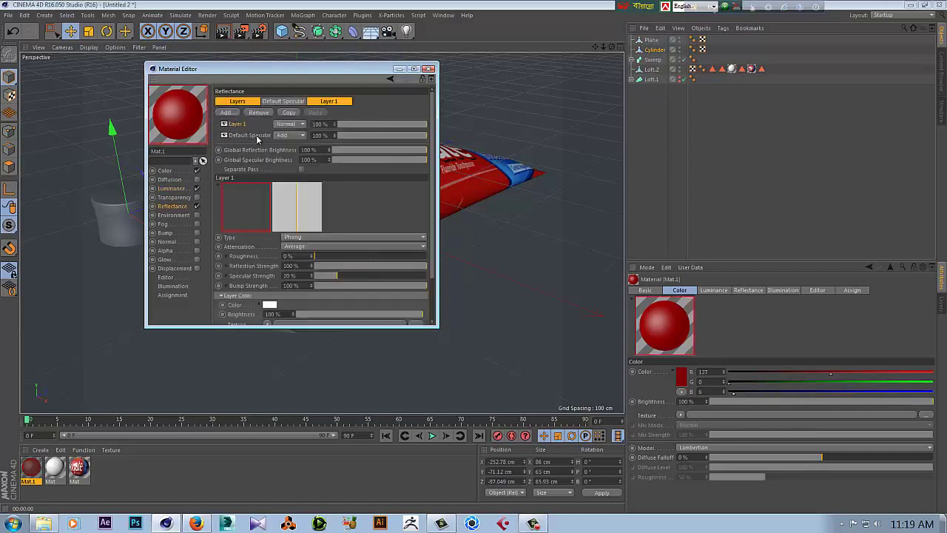
{"action": "left_click", "coordinate": [339, 123]}
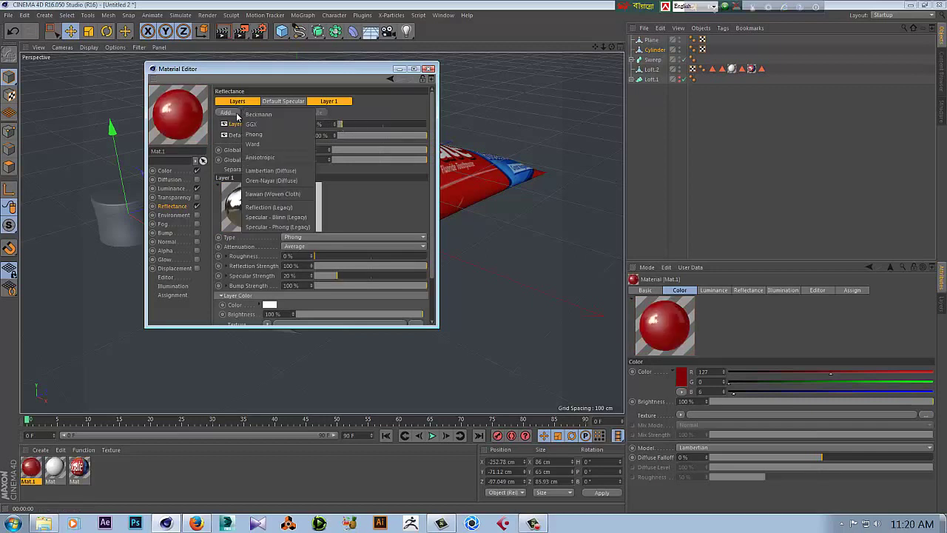
{"action": "left_click", "coordinate": [235, 113]}
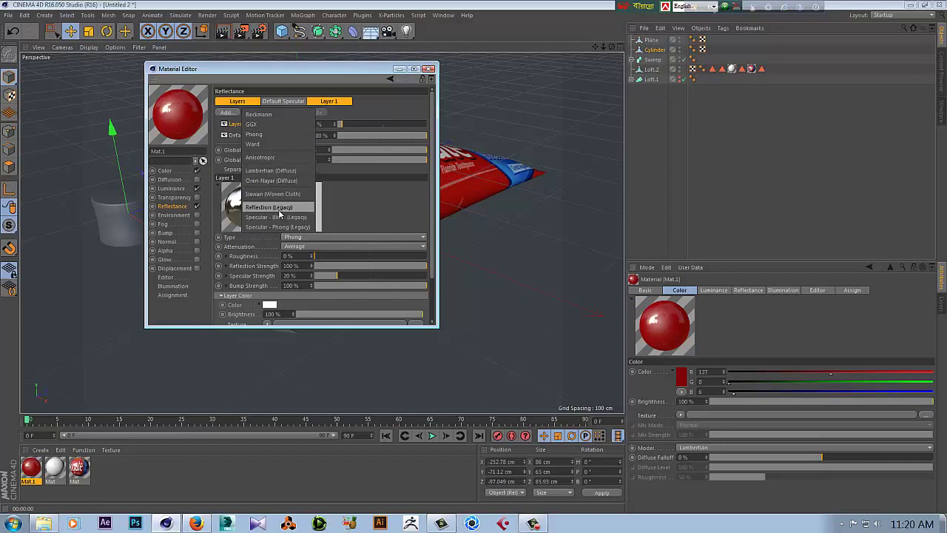
{"action": "left_click", "coordinate": [269, 207]}
{"action": "left_click", "coordinate": [340, 124]}
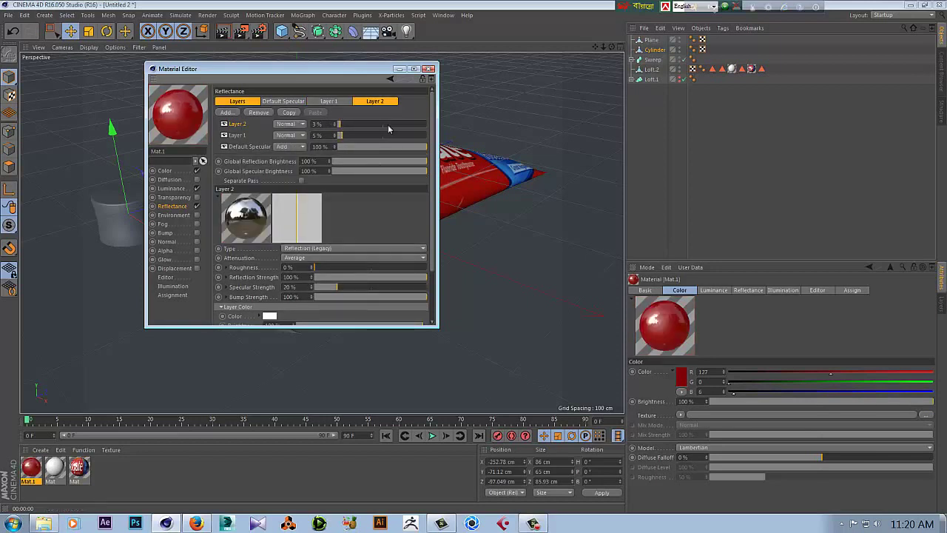
{"action": "left_click", "coordinate": [432, 70]}
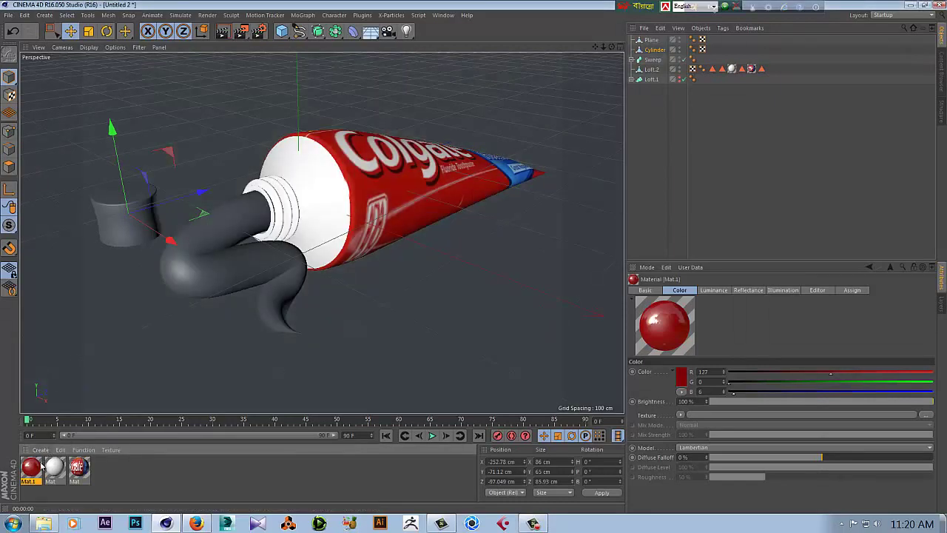
Apply red Mat.1 to the paste strand and the white material to the cap
{"action": "left_click_drag", "start_coordinate": [29, 472], "coordinate": [185, 274]}
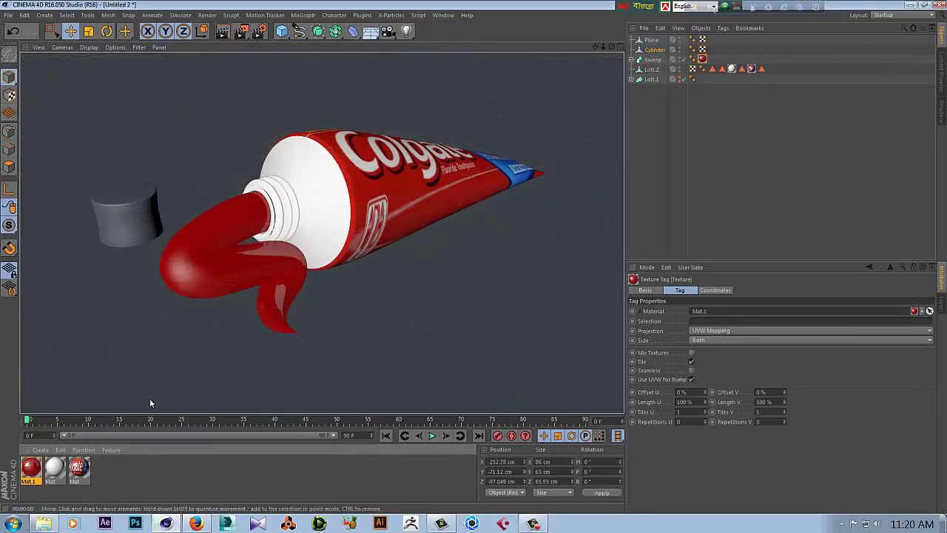
{"action": "left_click", "coordinate": [154, 472]}
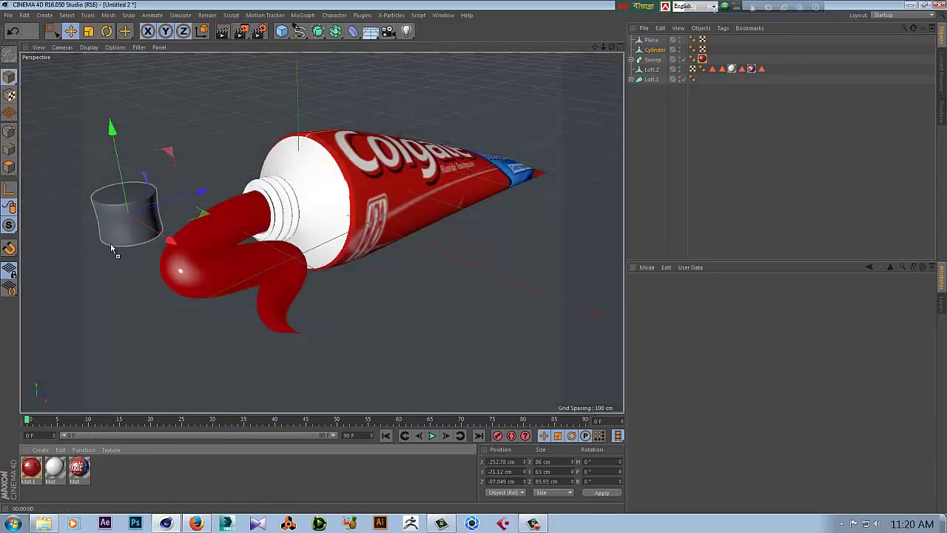
{"action": "left_click_drag", "start_coordinate": [57, 472], "coordinate": [124, 215]}
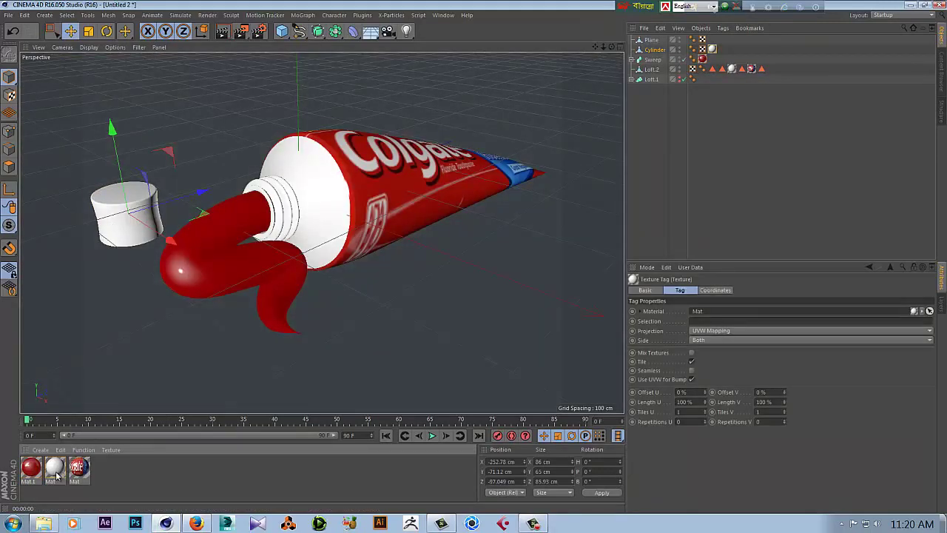
Create Mat.2 with a 4% Reflection (Legacy) layer and apply it to the floor plane
{"action": "left_click", "coordinate": [41, 450]}
{"action": "left_click", "coordinate": [59, 368]}
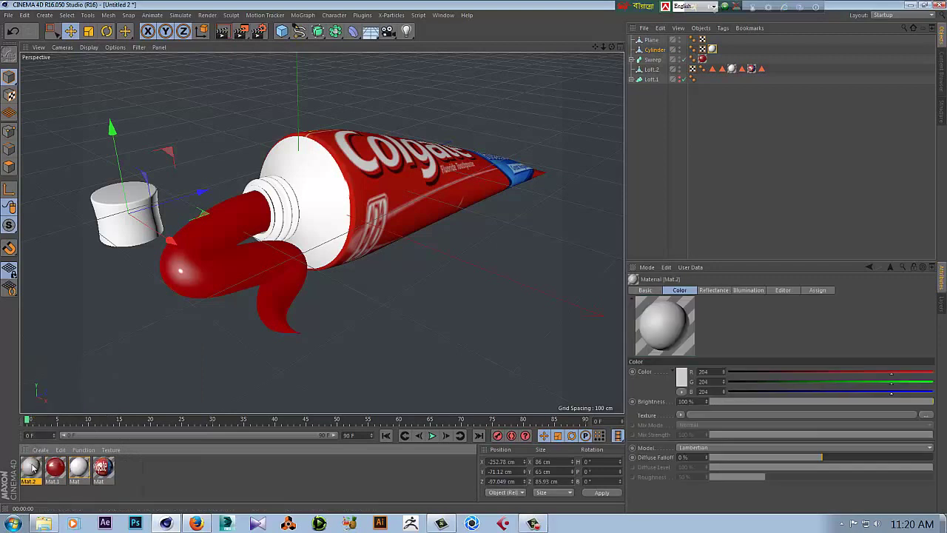
{"action": "double_click", "coordinate": [33, 466]}
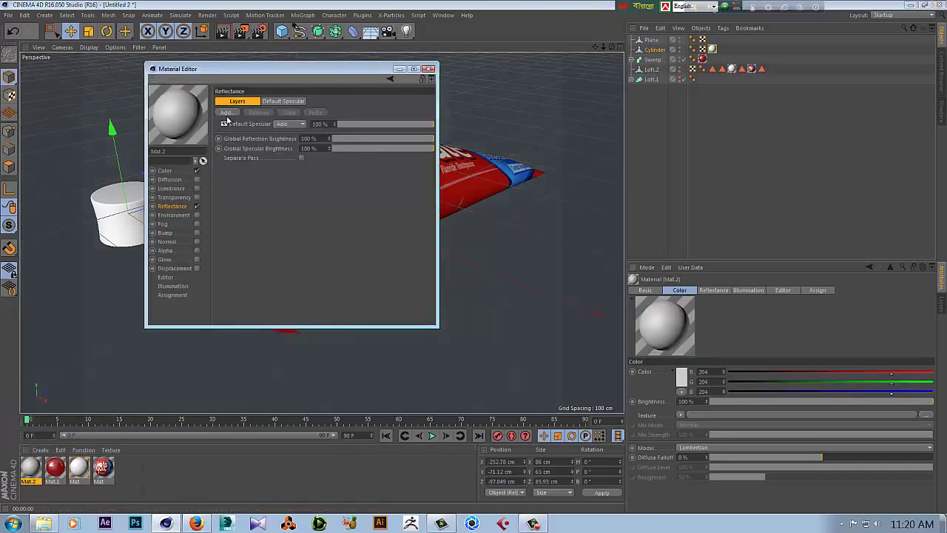
{"action": "left_click", "coordinate": [226, 112]}
{"action": "left_click", "coordinate": [276, 205]}
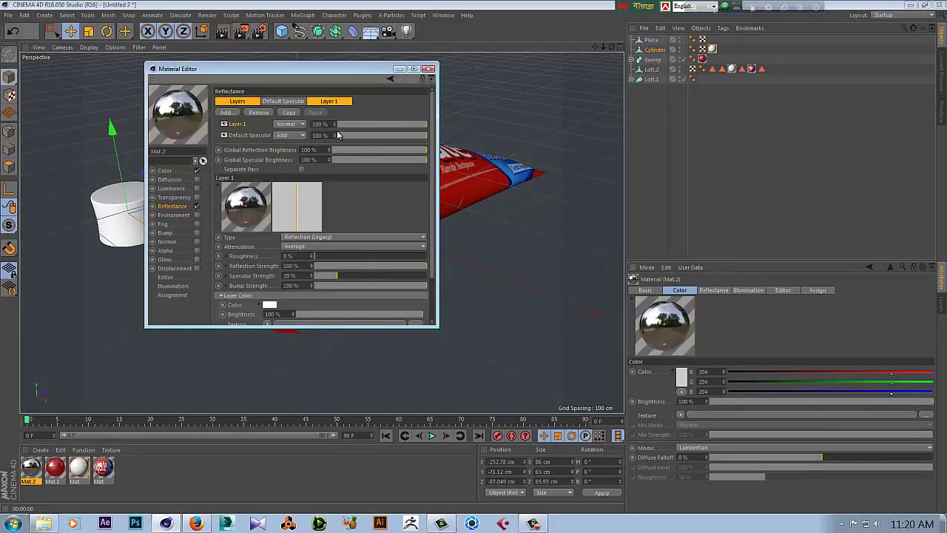
{"action": "left_click", "coordinate": [341, 125]}
{"action": "left_click", "coordinate": [428, 69]}
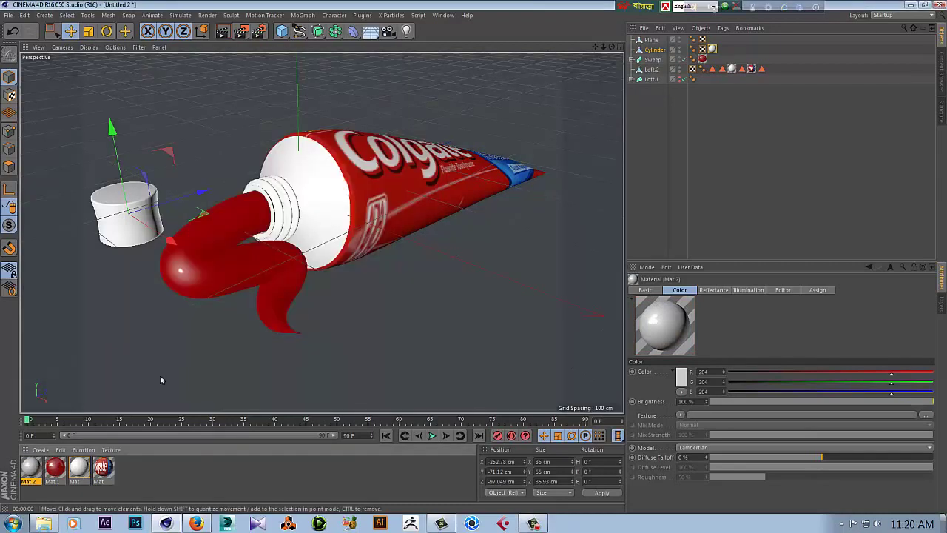
{"action": "left_click_drag", "start_coordinate": [30, 468], "coordinate": [322, 300]}
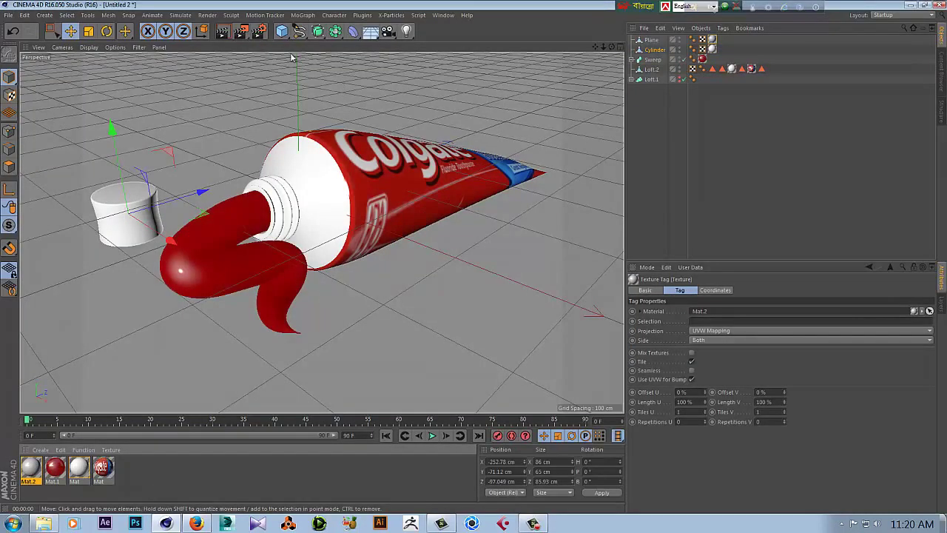
Create a new Plane sized 505 × 547 cm
{"action": "left_click", "coordinate": [282, 30]}
{"action": "left_click", "coordinate": [372, 63]}
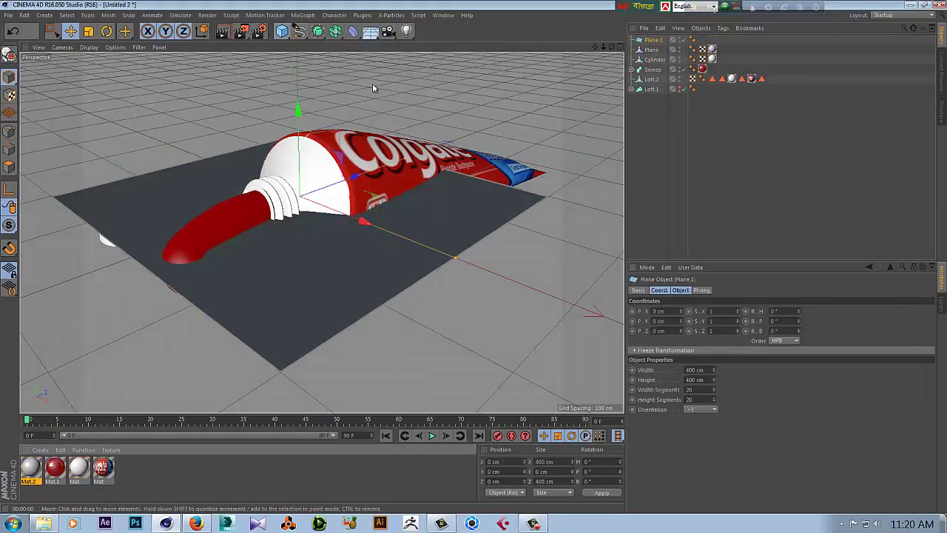
{"action": "left_click_drag", "start_coordinate": [302, 152], "coordinate": [302, 142]}
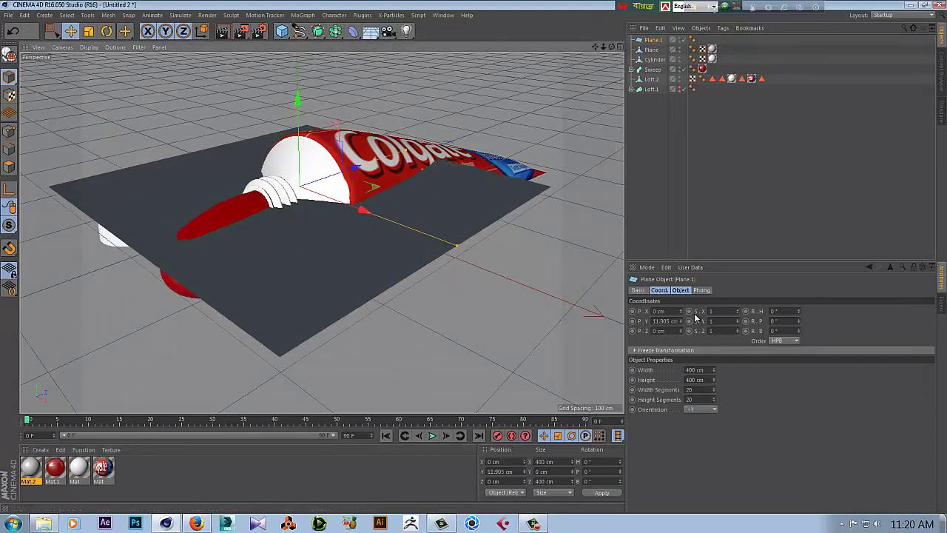
{"action": "left_click", "coordinate": [680, 290]}
{"action": "mouse_move", "coordinate": [713, 312]}
{"action": "left_mouse_down"}
{"action": "mouse_move", "coordinate": [717, 324]}
{"action": "mouse_move", "coordinate": [712, 317]}
{"action": "left_mouse_up"}
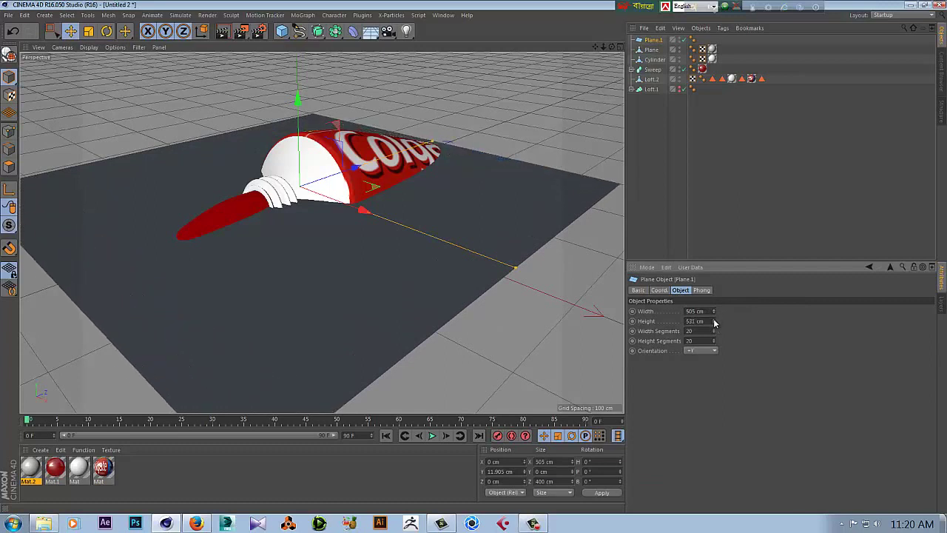
Tilt Plane.1 about 33° in pitch and raise it to Y 179.216 cm behind the tube
{"action": "left_click", "coordinate": [106, 30]}
{"action": "left_click_drag", "start_coordinate": [289, 154], "coordinate": [259, 189]}
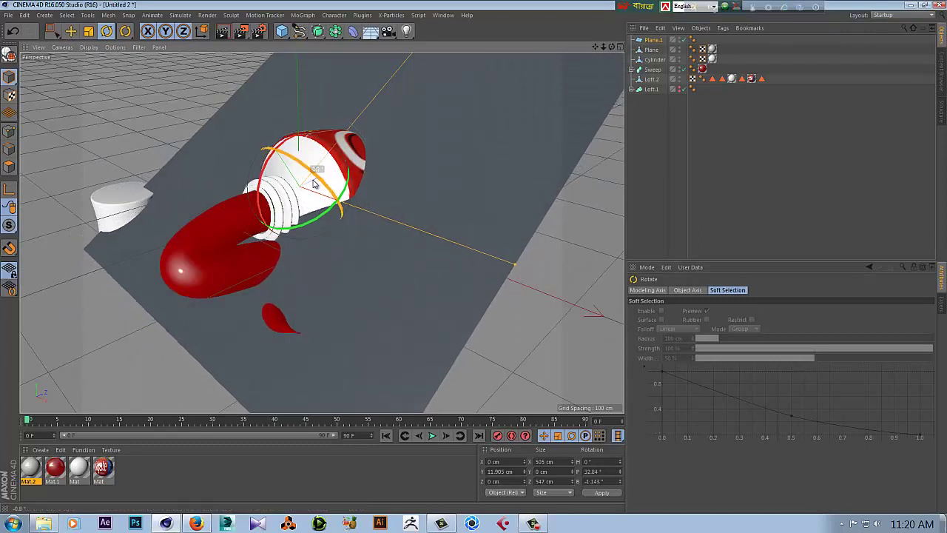
{"action": "left_click_drag", "start_coordinate": [318, 183], "coordinate": [315, 190]}
{"action": "left_click", "coordinate": [71, 30]}
{"action": "middle_click", "coordinate": [140, 182]}
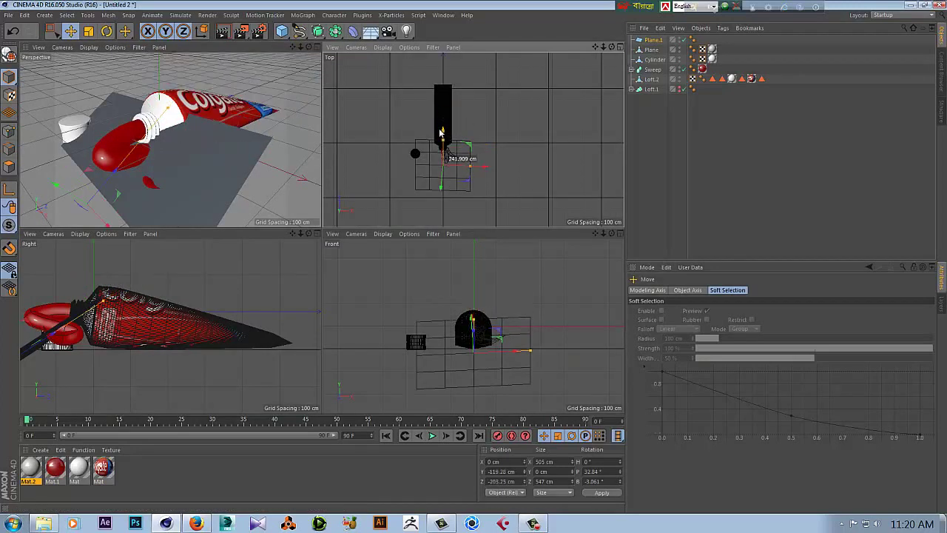
{"action": "key", "text": "ctrl+z"}
{"action": "scroll", "coordinate": [140, 333], "scroll_direction": "down", "scroll_amount": 4}
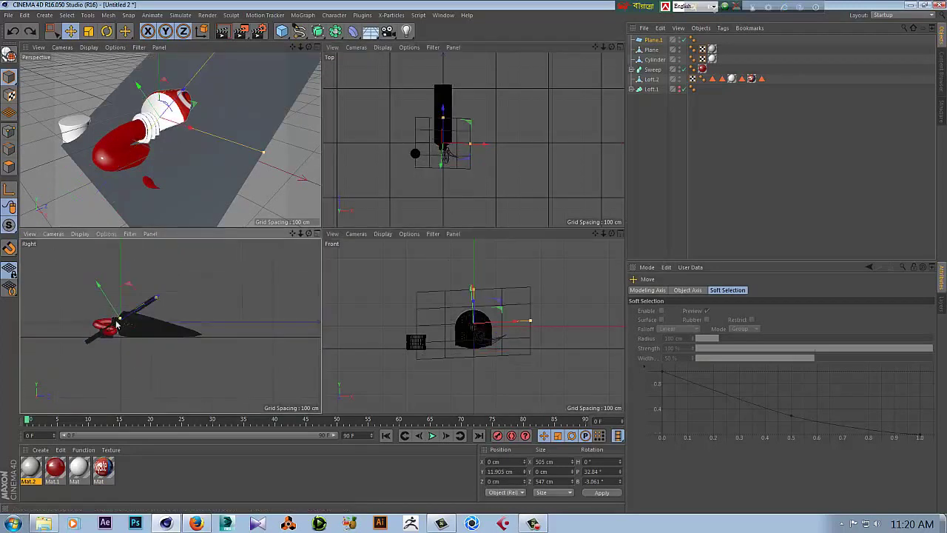
{"action": "left_click_drag", "start_coordinate": [141, 310], "coordinate": [78, 318]}
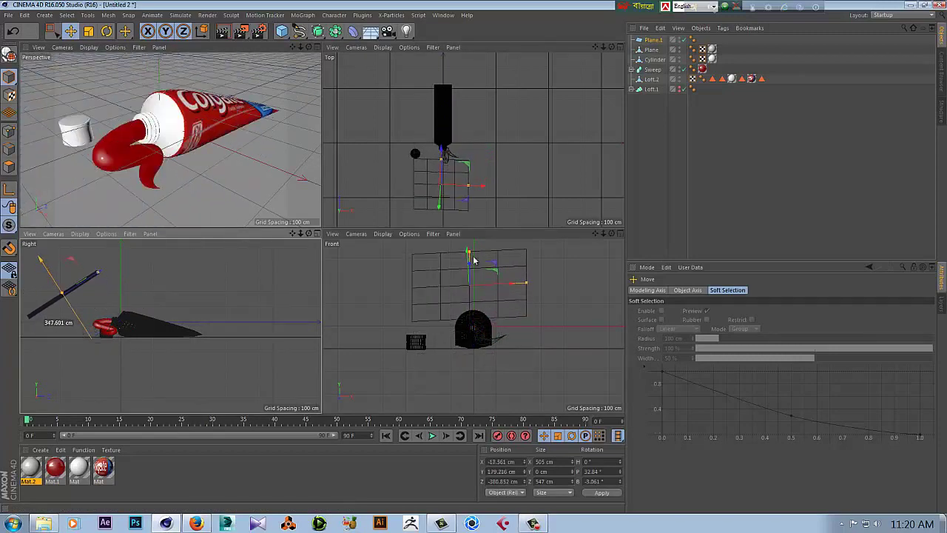
Create luminance-only white Mat.3, apply it to Plane.1, and add a Camera
{"action": "middle_click", "coordinate": [129, 201]}
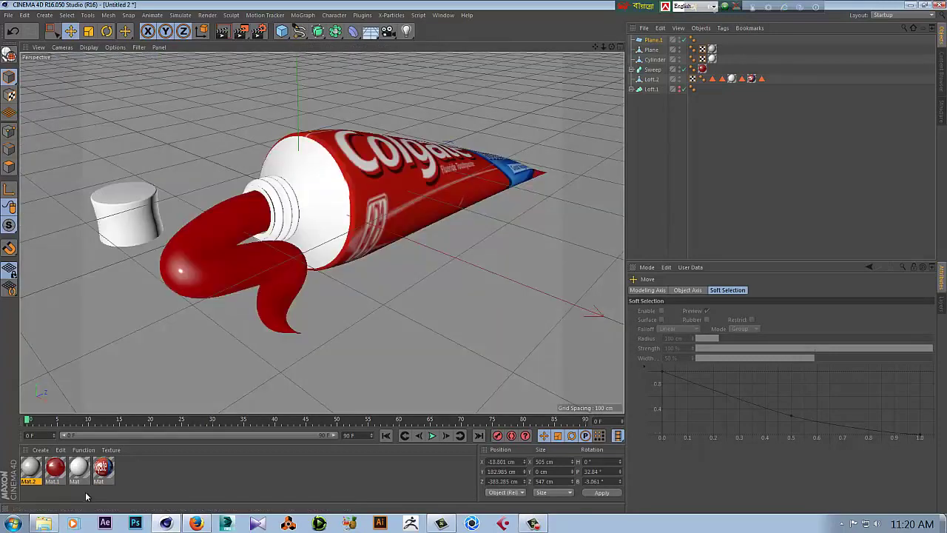
{"action": "left_click", "coordinate": [41, 449]}
{"action": "left_click", "coordinate": [65, 365]}
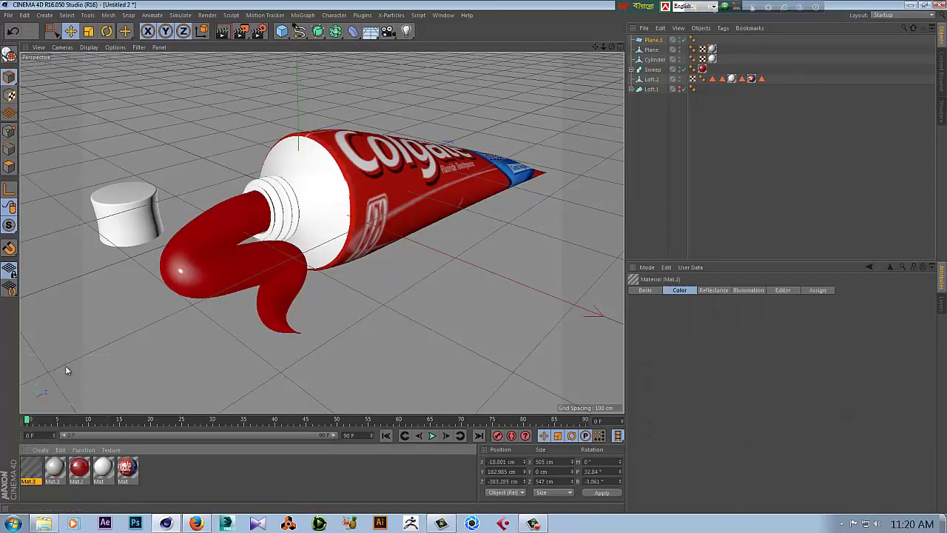
{"action": "double_click", "coordinate": [32, 468]}
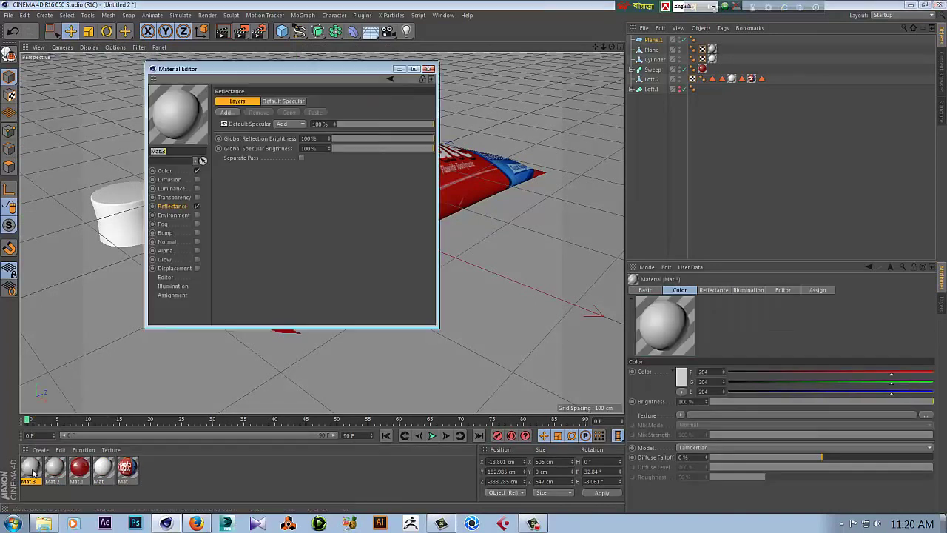
{"action": "left_click", "coordinate": [197, 171]}
{"action": "left_click", "coordinate": [197, 206]}
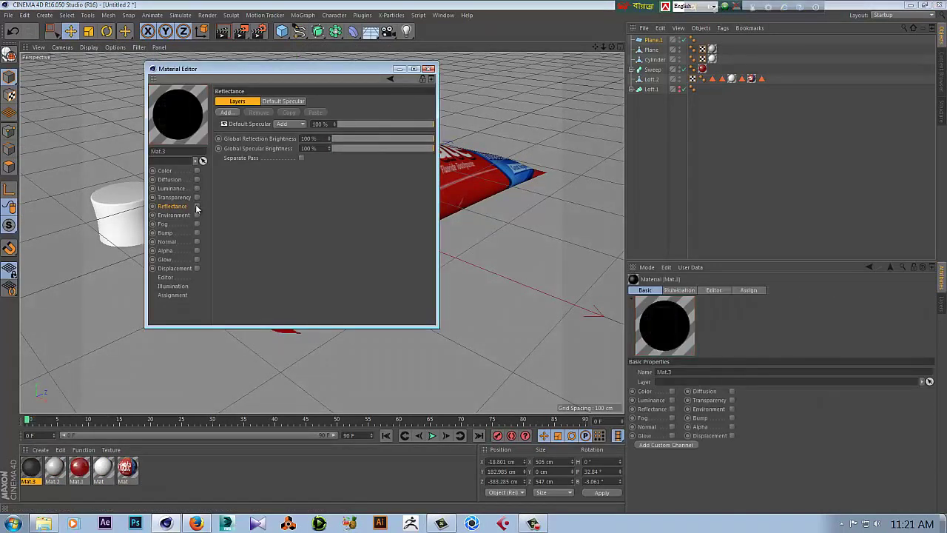
{"action": "left_click", "coordinate": [197, 188]}
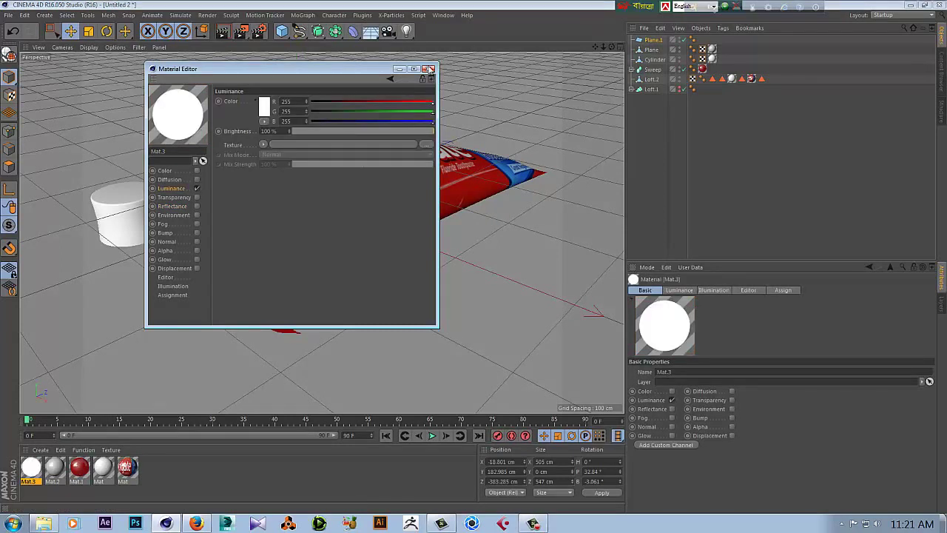
{"action": "left_click", "coordinate": [430, 69]}
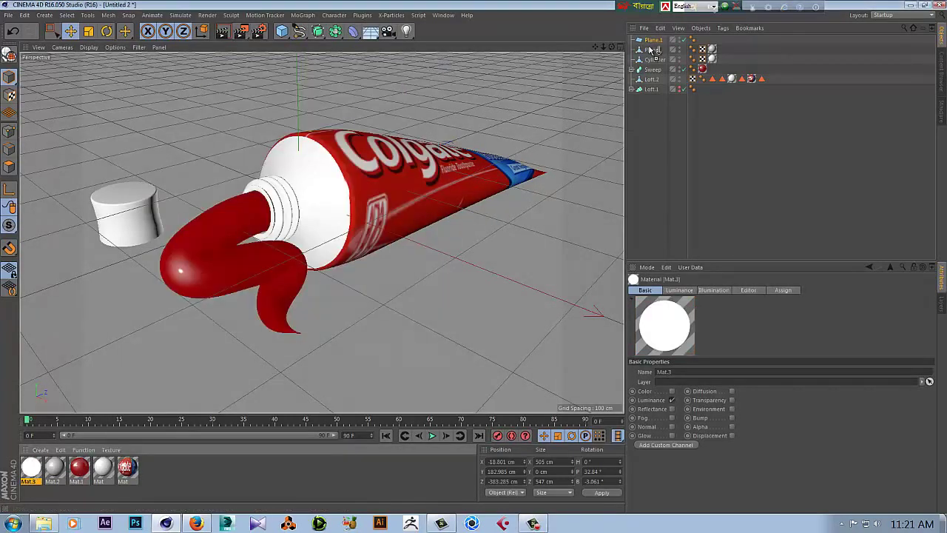
{"action": "left_click_drag", "start_coordinate": [650, 49], "coordinate": [654, 40]}
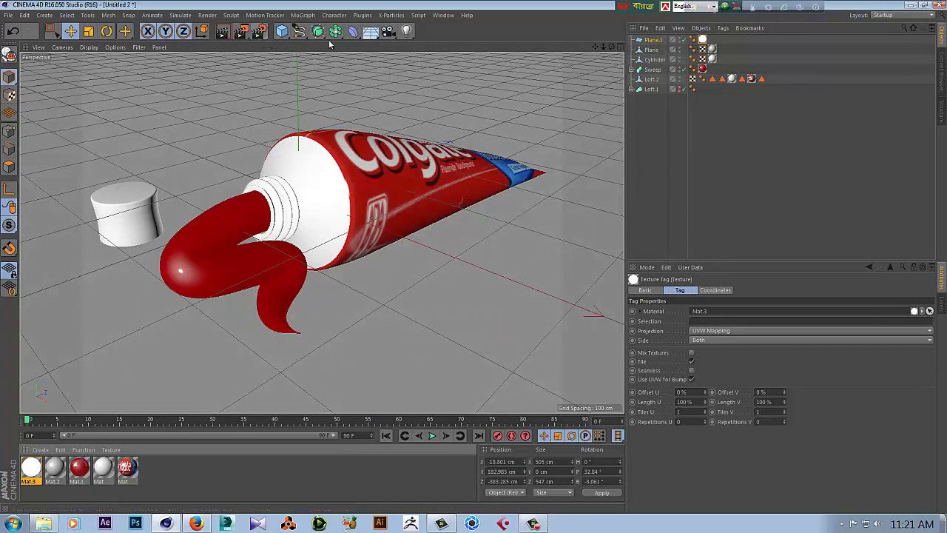
{"action": "left_click_drag", "start_coordinate": [388, 33], "coordinate": [416, 44]}
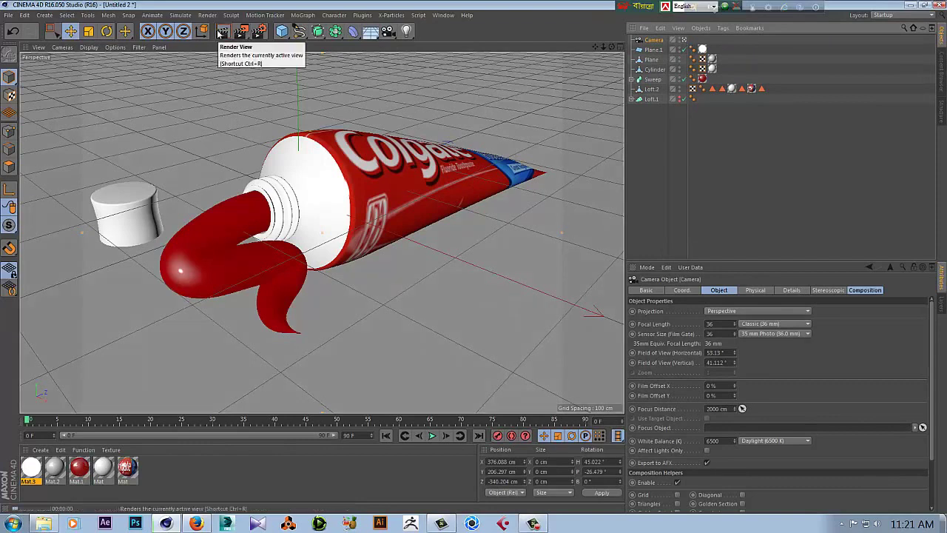
Add Global Illumination with the Interior - Preview preset and render the view
{"action": "left_click", "coordinate": [221, 32]}
{"action": "left_click", "coordinate": [259, 33]}
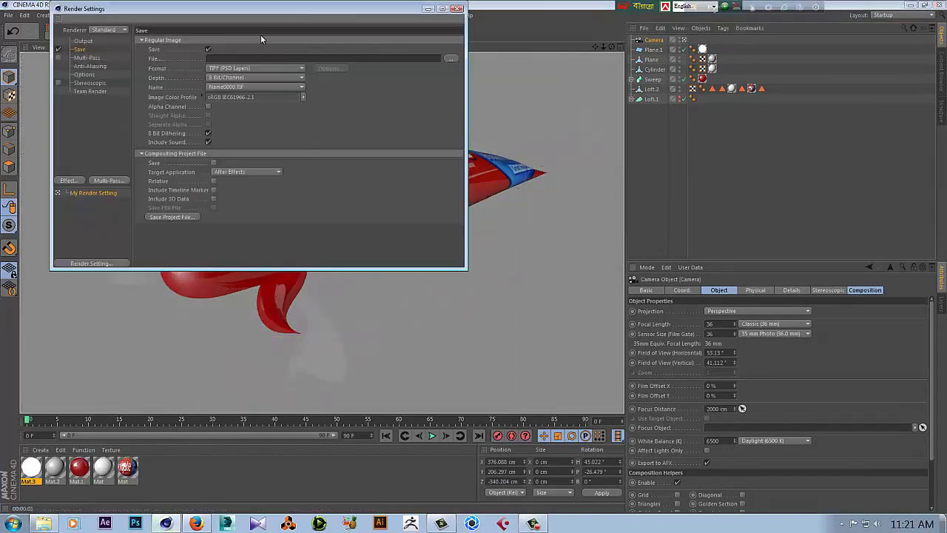
{"action": "left_click", "coordinate": [70, 183]}
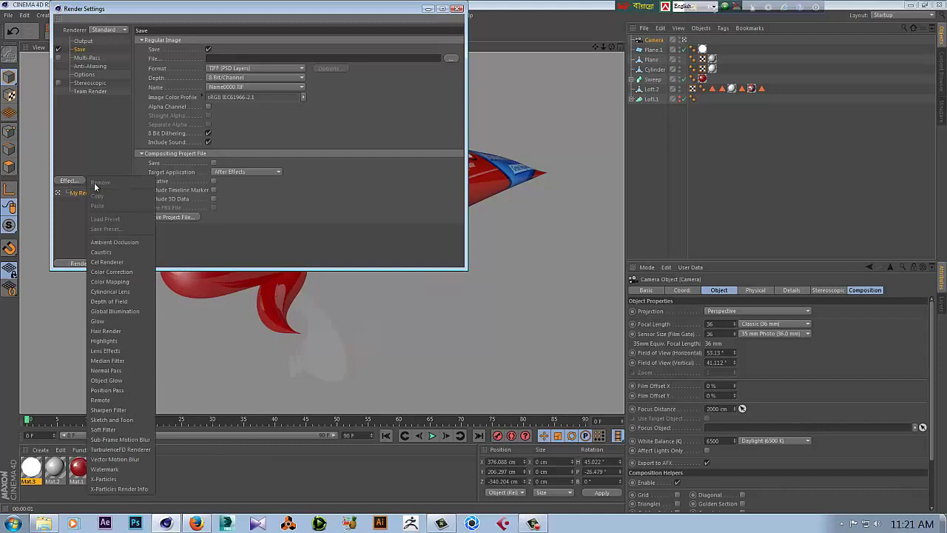
{"action": "left_click", "coordinate": [127, 312]}
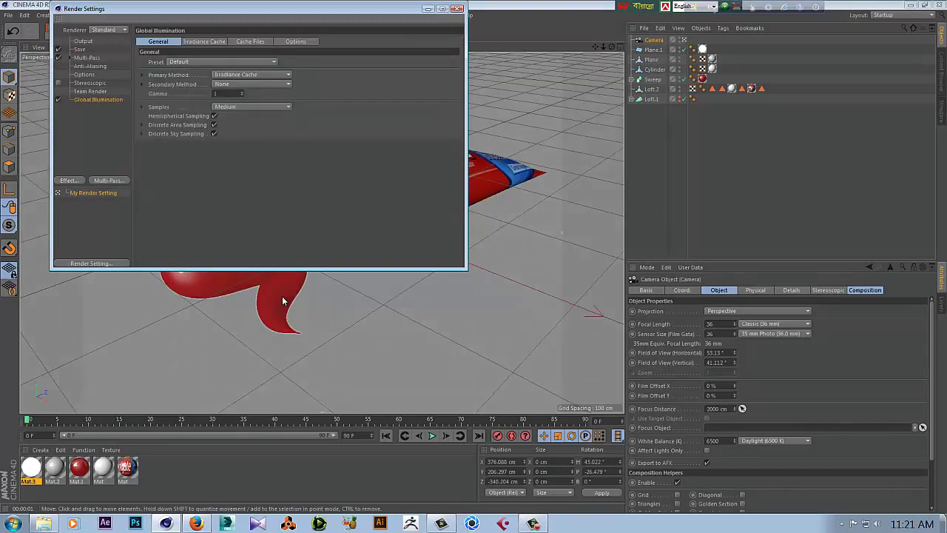
{"action": "left_click", "coordinate": [234, 58]}
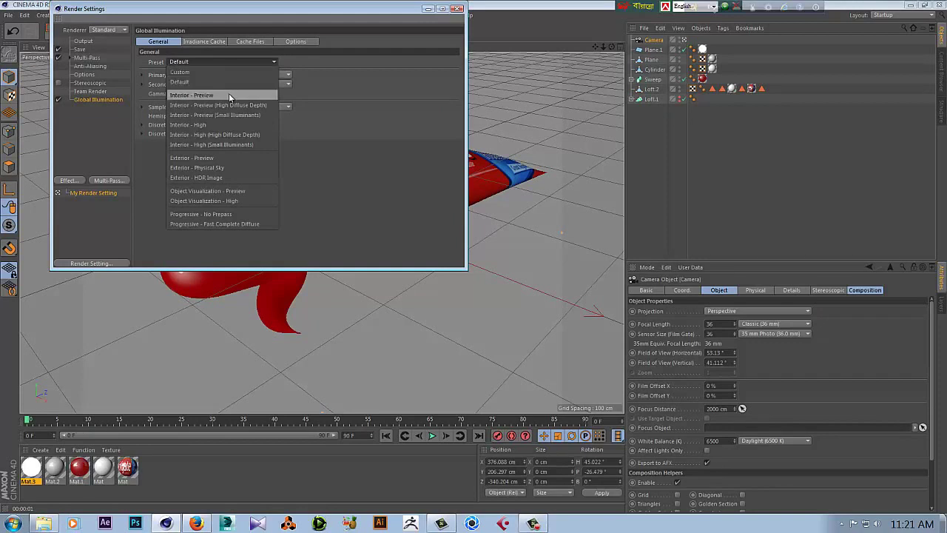
{"action": "left_click", "coordinate": [229, 95]}
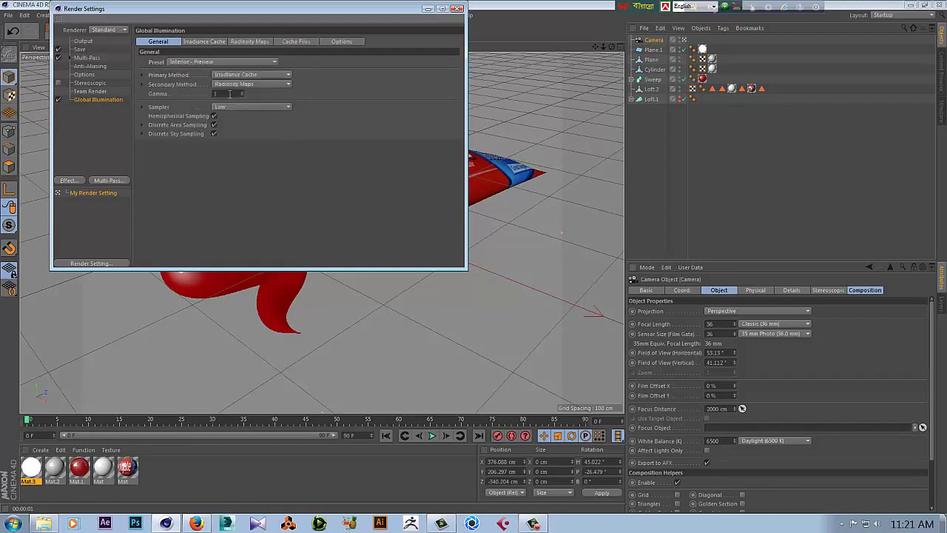
{"action": "left_click", "coordinate": [66, 182]}
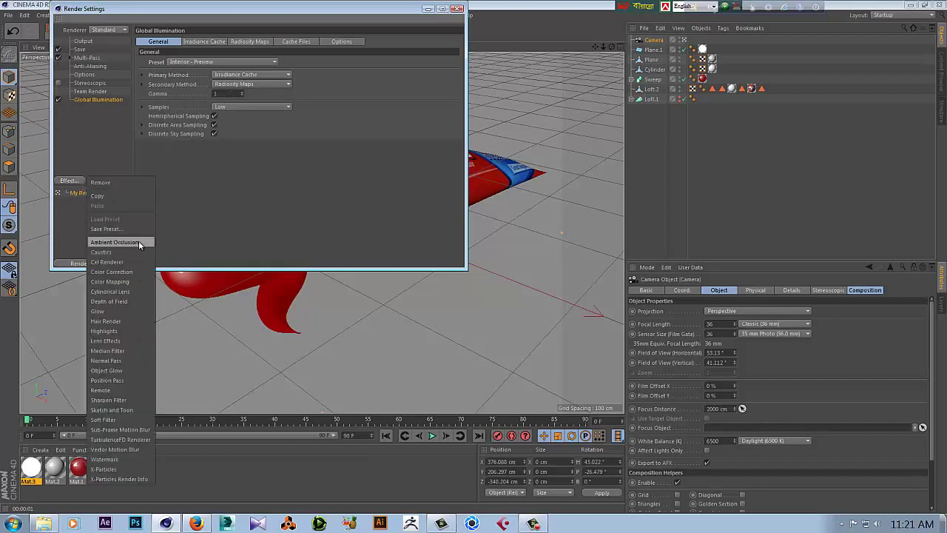
{"action": "left_click", "coordinate": [454, 9]}
{"action": "left_click", "coordinate": [455, 10]}
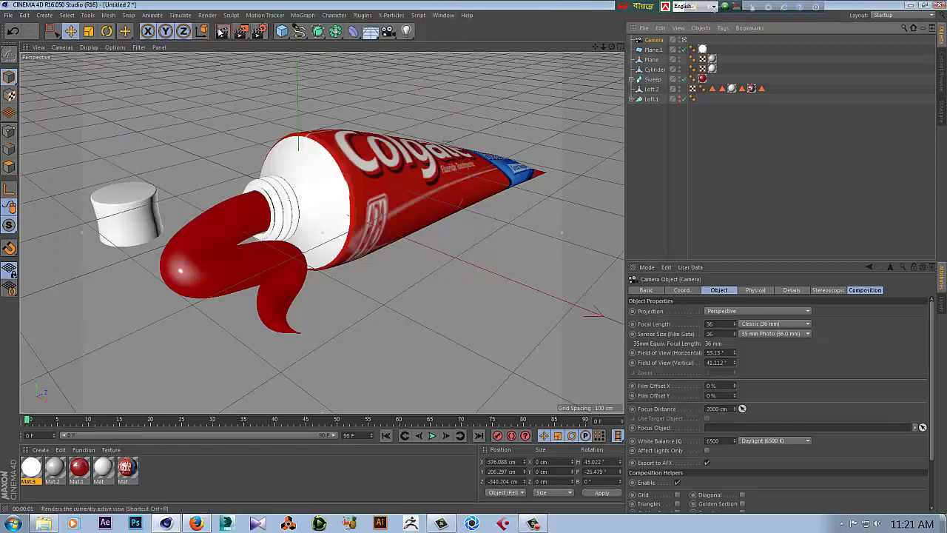
{"action": "left_click", "coordinate": [222, 32]}
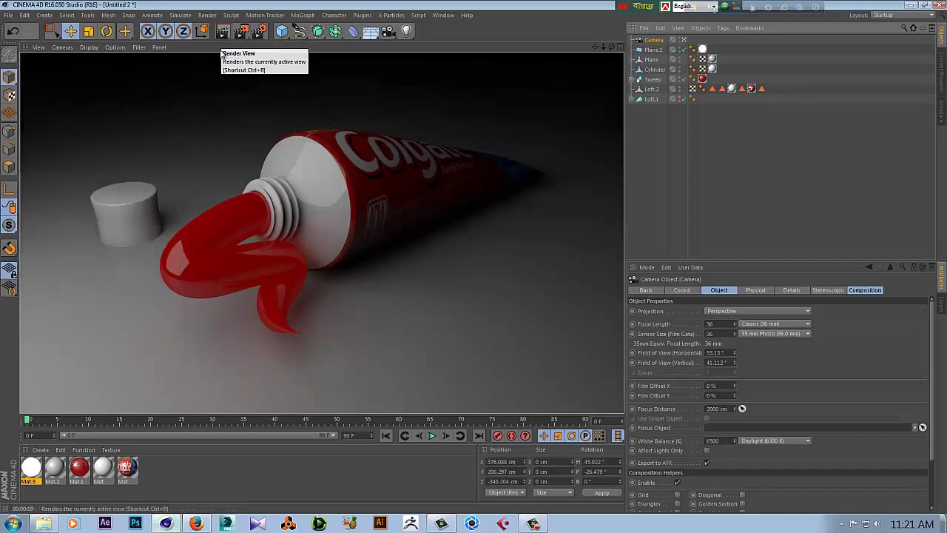
Add the Ambient Occlusion effect in Render Settings and re-render the view
{"action": "left_click", "coordinate": [257, 34]}
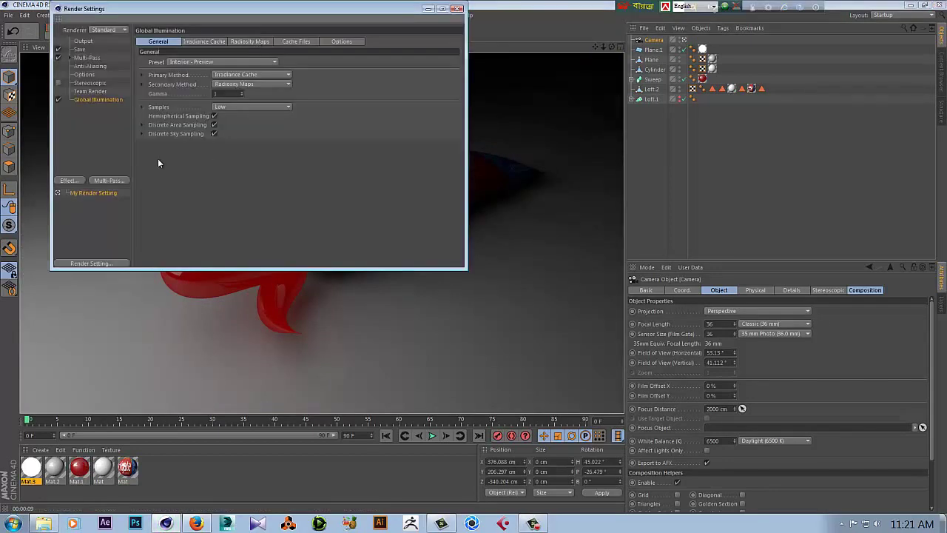
{"action": "left_click", "coordinate": [72, 182]}
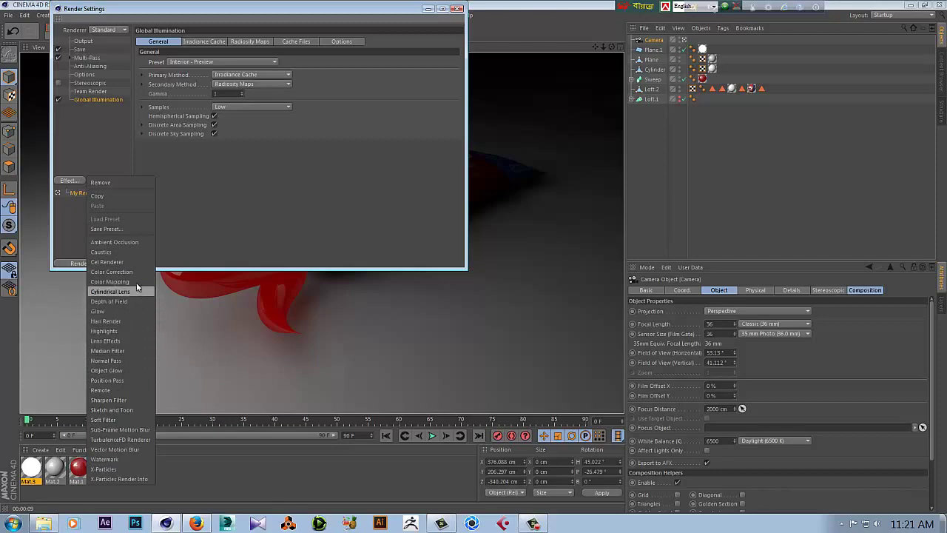
{"action": "left_click", "coordinate": [140, 242]}
{"action": "left_click", "coordinate": [455, 9]}
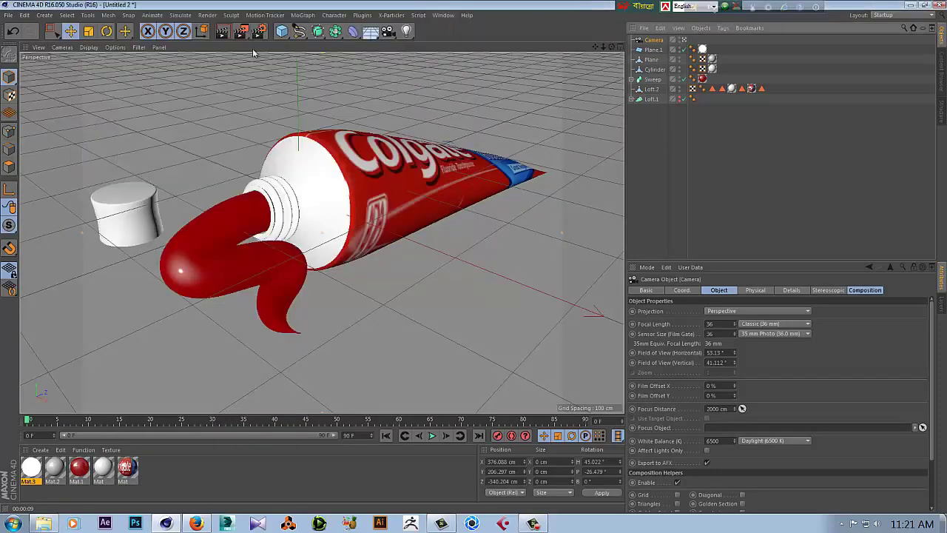
{"action": "left_click", "coordinate": [222, 32]}
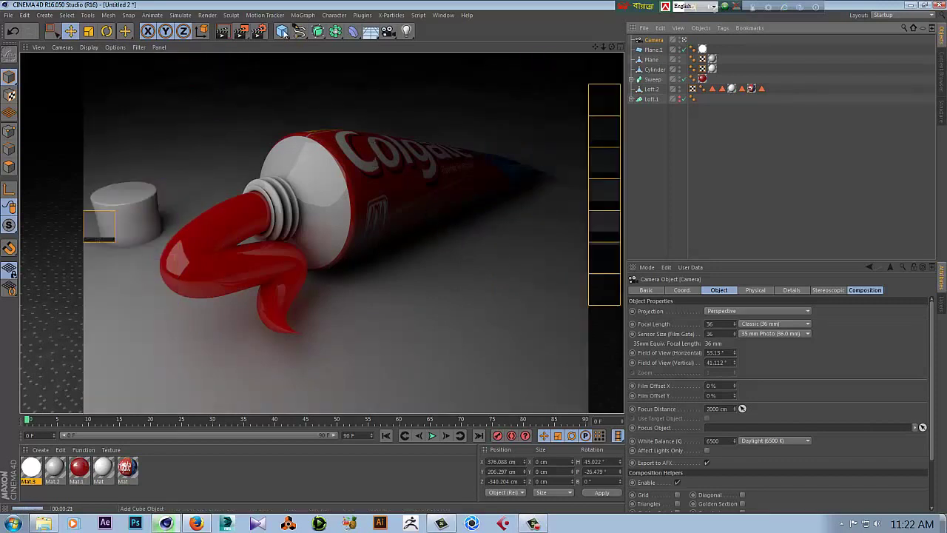
Switch the renderer to Physical, keeping the Embree (Faster) raytracing engine
{"action": "left_click", "coordinate": [259, 32]}
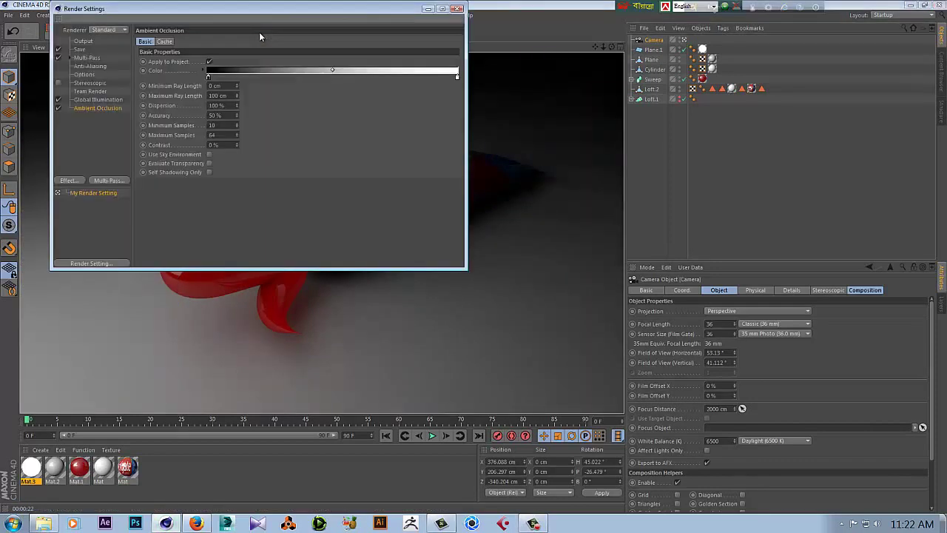
{"action": "left_click", "coordinate": [111, 30]}
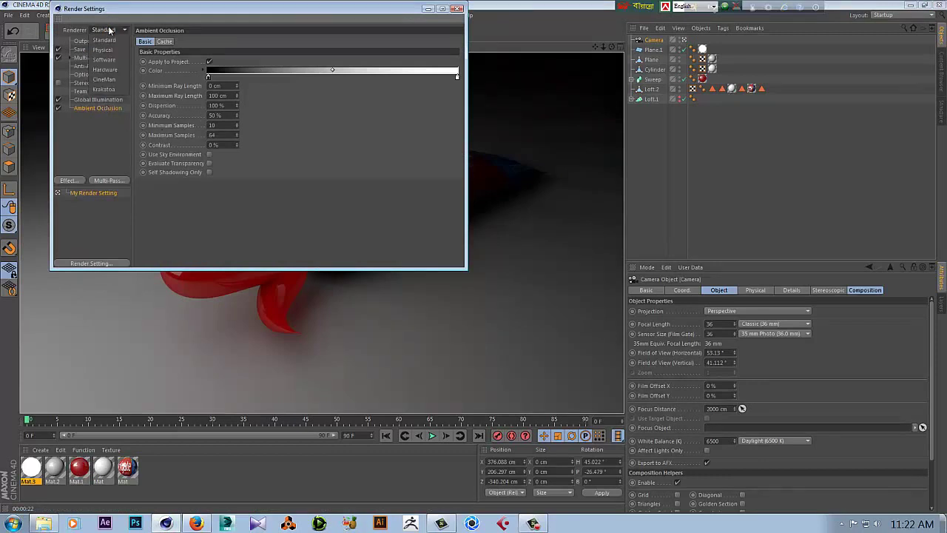
{"action": "left_click", "coordinate": [115, 50]}
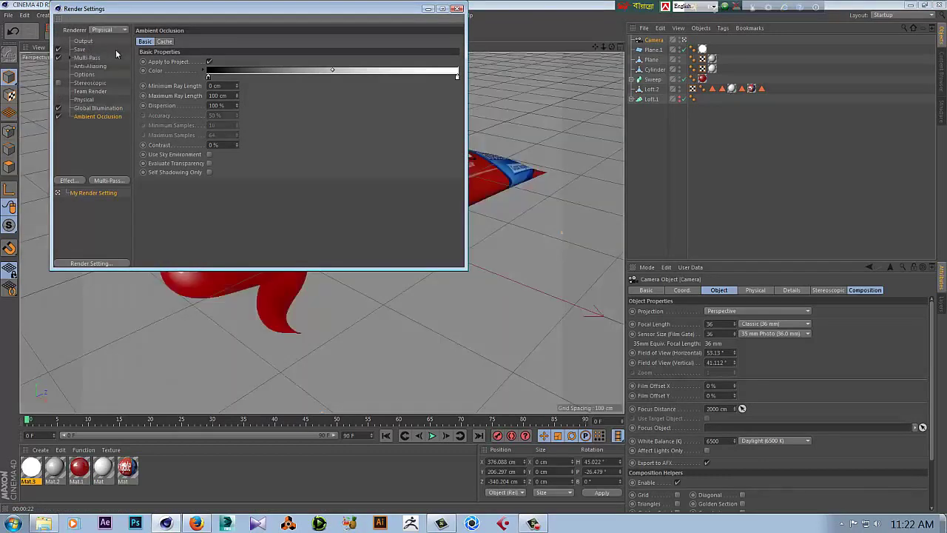
{"action": "left_click", "coordinate": [85, 101]}
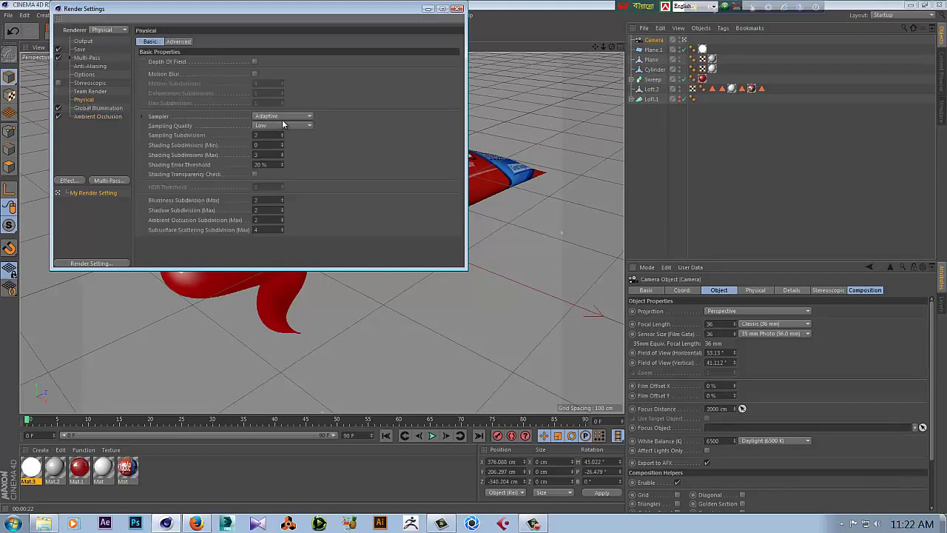
{"action": "left_click", "coordinate": [177, 42]}
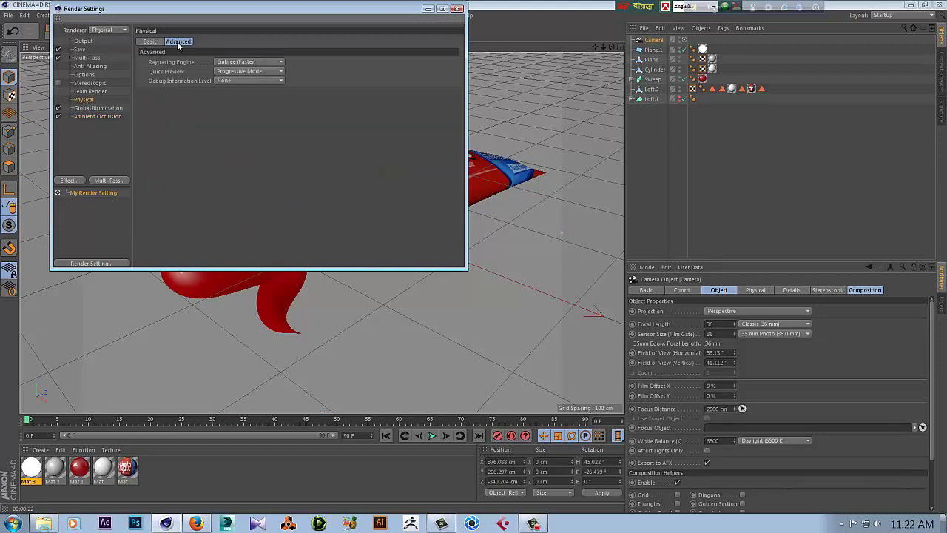
{"action": "left_click", "coordinate": [222, 61]}
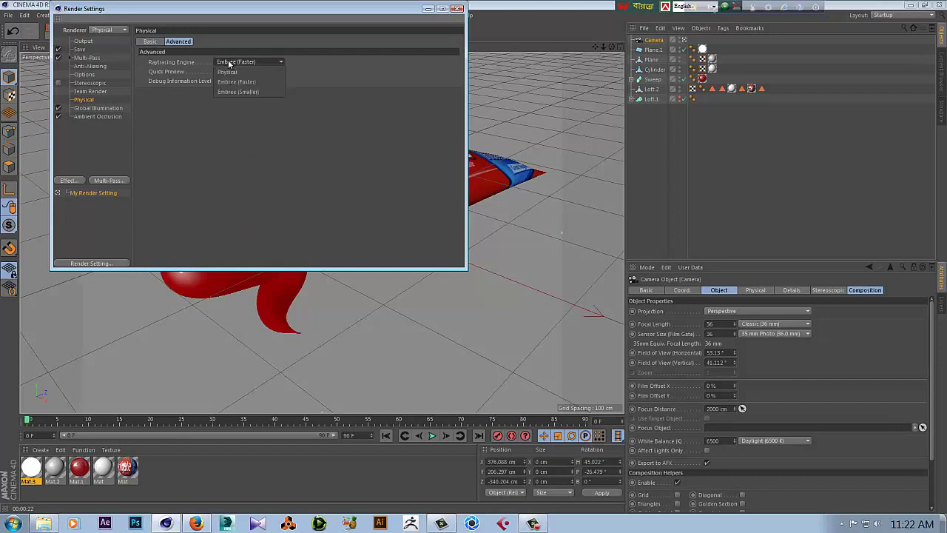
{"action": "left_click", "coordinate": [168, 63]}
Review the Global Illumination and Physical settings, then render the view with Physical
{"action": "left_click", "coordinate": [148, 42]}
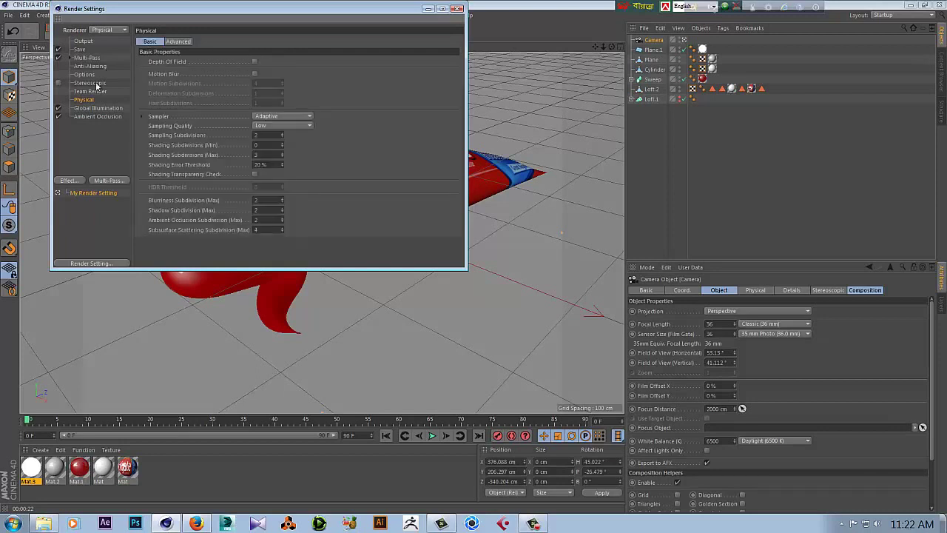
{"action": "left_click", "coordinate": [91, 108]}
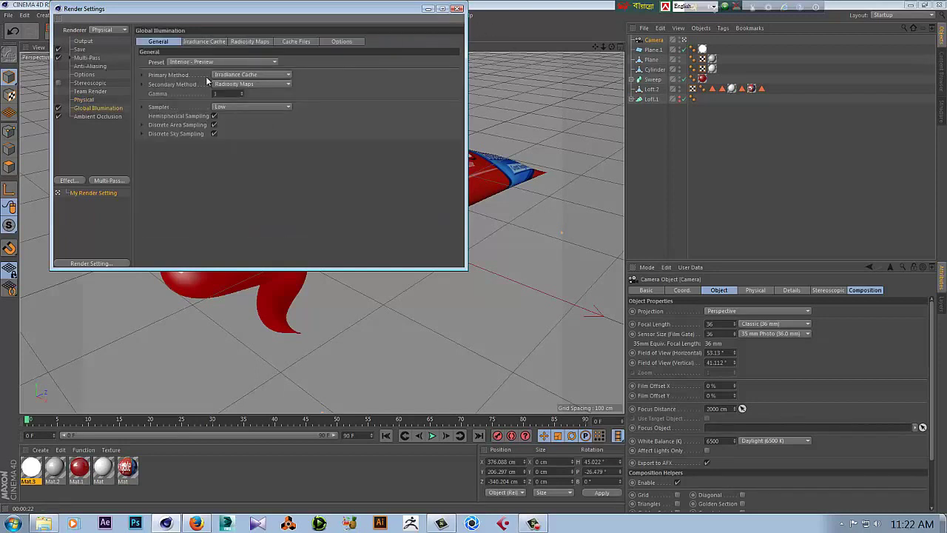
{"action": "left_click", "coordinate": [84, 101]}
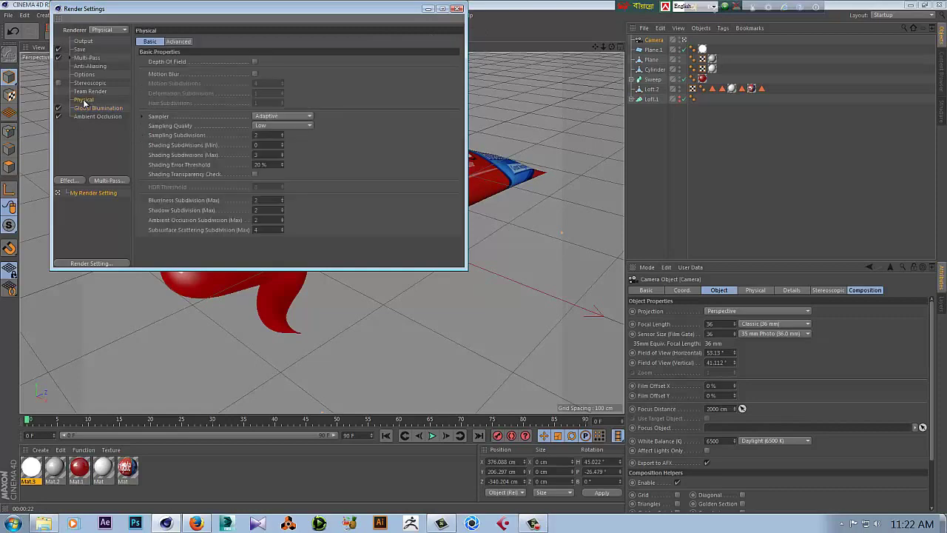
{"action": "left_click", "coordinate": [458, 9]}
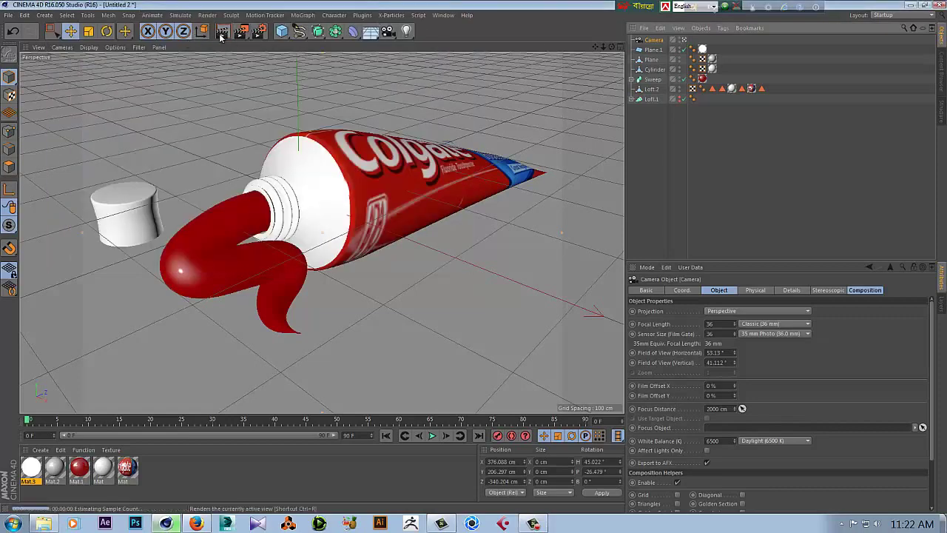
{"action": "left_click", "coordinate": [222, 34]}
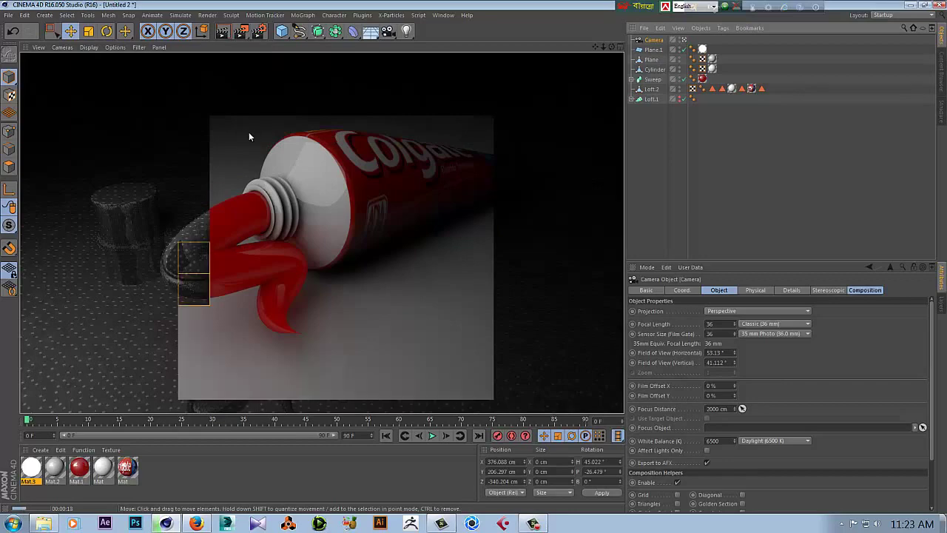
In the four-view layout, move the tilted Plane.1 panel above the tube
{"action": "middle_click", "coordinate": [248, 132]}
{"action": "middle_click", "coordinate": [214, 139]}
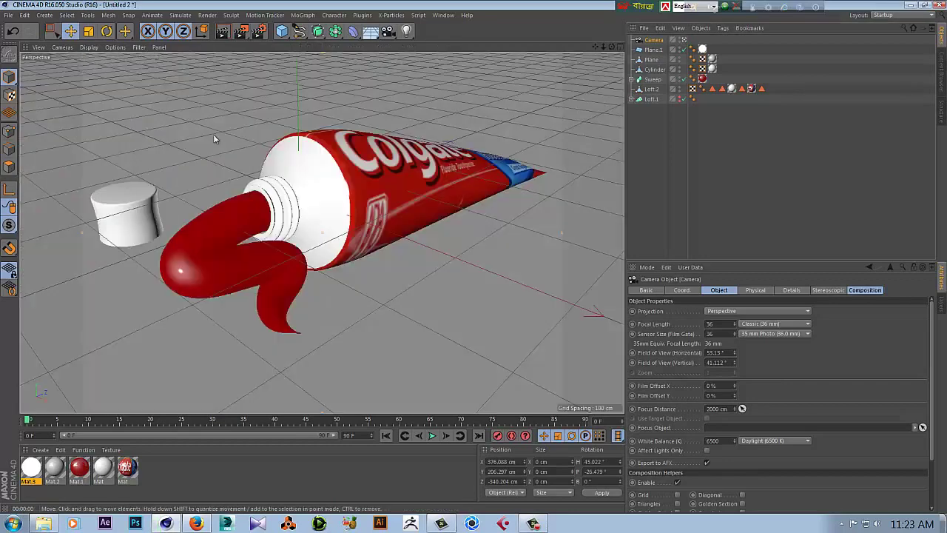
{"action": "middle_click", "coordinate": [453, 178]}
{"action": "left_click", "coordinate": [456, 197]}
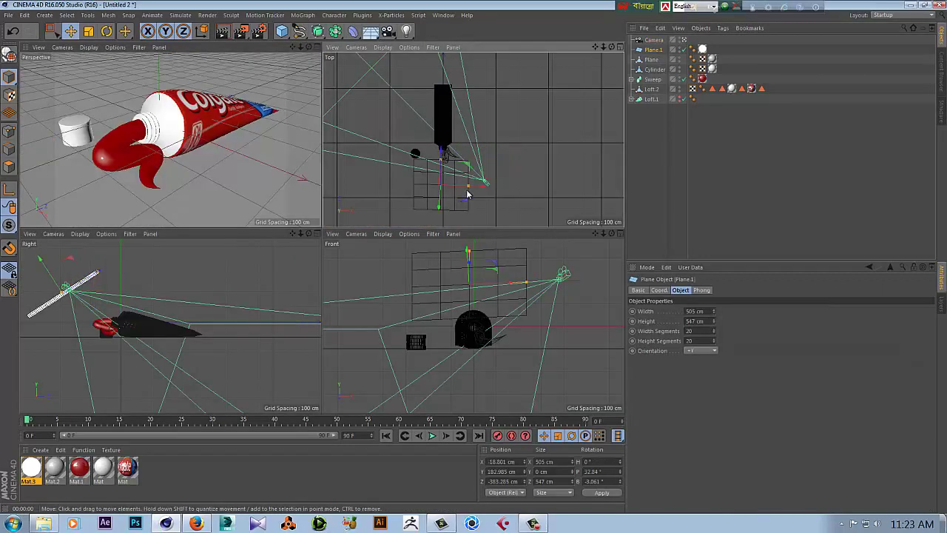
{"action": "mouse_move", "coordinate": [481, 184]}
{"action": "left_mouse_down"}
{"action": "mouse_move", "coordinate": [449, 110]}
{"action": "mouse_move", "coordinate": [449, 124]}
{"action": "left_mouse_up"}
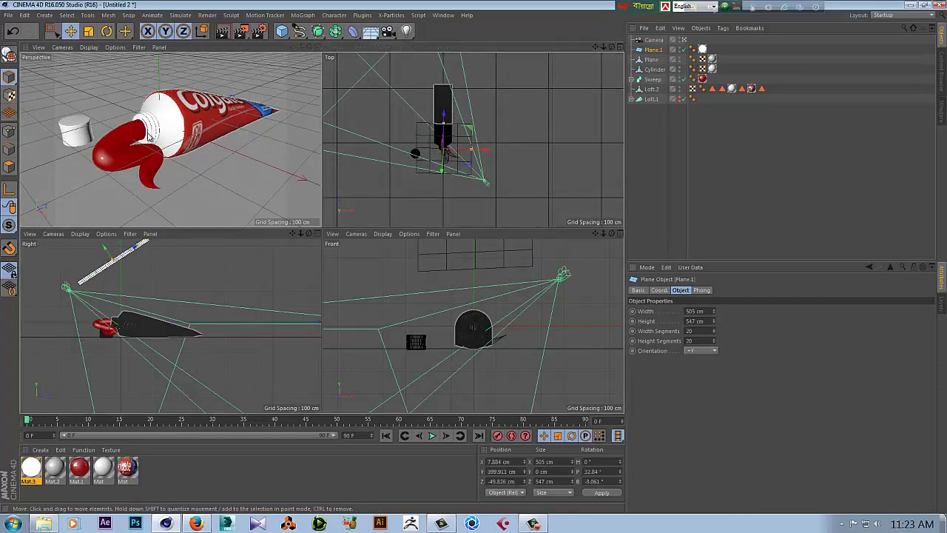
Render the maximized Perspective view, then return to the four-view layout
{"action": "middle_click", "coordinate": [244, 71]}
{"action": "left_click", "coordinate": [227, 35]}
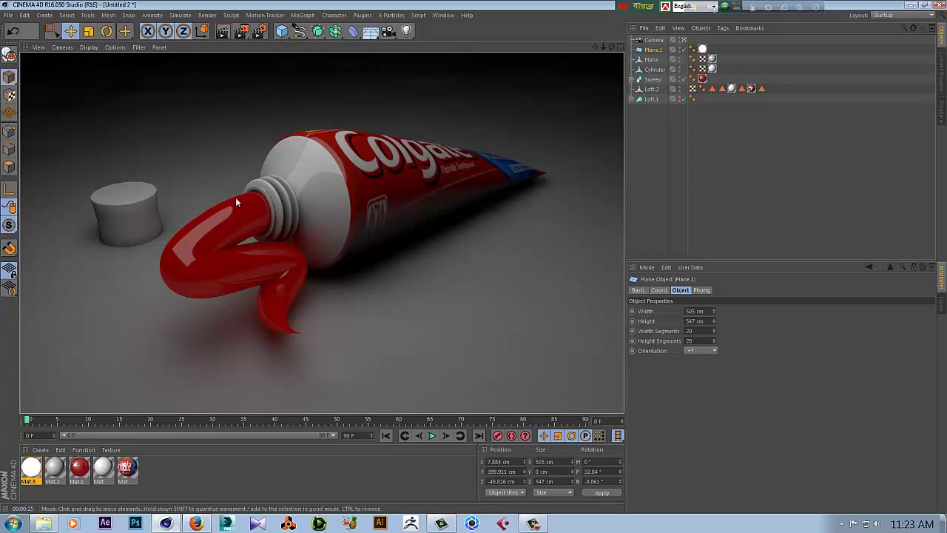
{"action": "middle_click", "coordinate": [238, 166]}
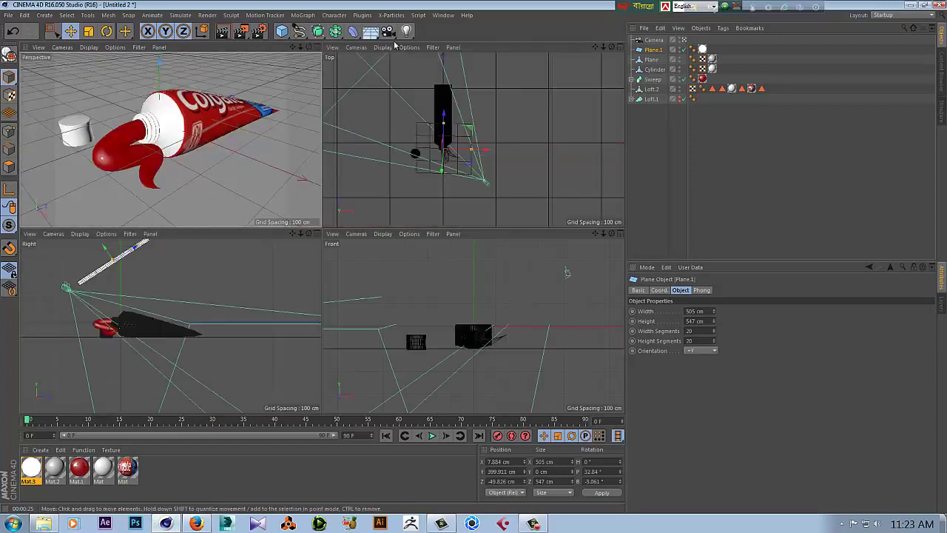
Add an omni Light and move it to X 257.45, Y 356.98, Z -230.35 cm
{"action": "left_click", "coordinate": [406, 31]}
{"action": "left_click", "coordinate": [433, 45]}
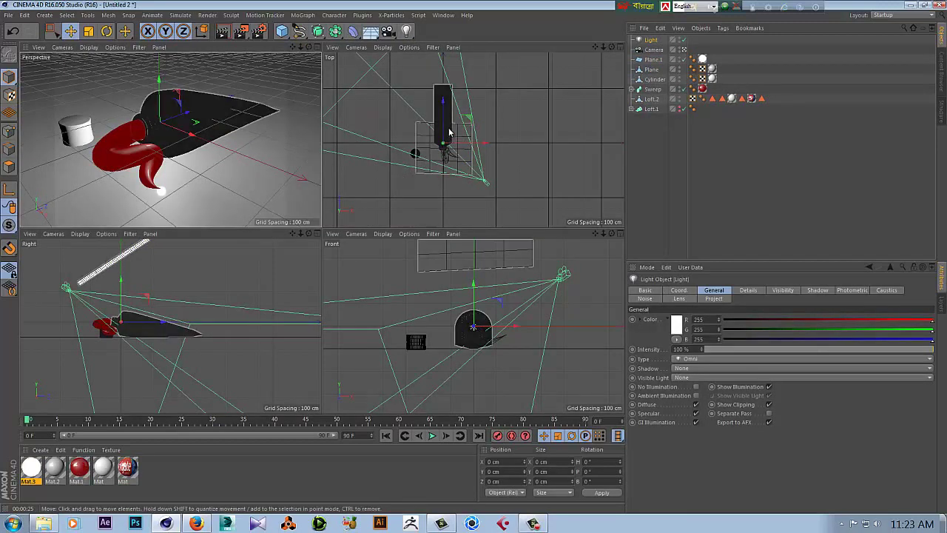
{"action": "mouse_move", "coordinate": [462, 147]}
{"action": "left_mouse_down"}
{"action": "mouse_move", "coordinate": [466, 135]}
{"action": "mouse_move", "coordinate": [495, 139]}
{"action": "left_mouse_up"}
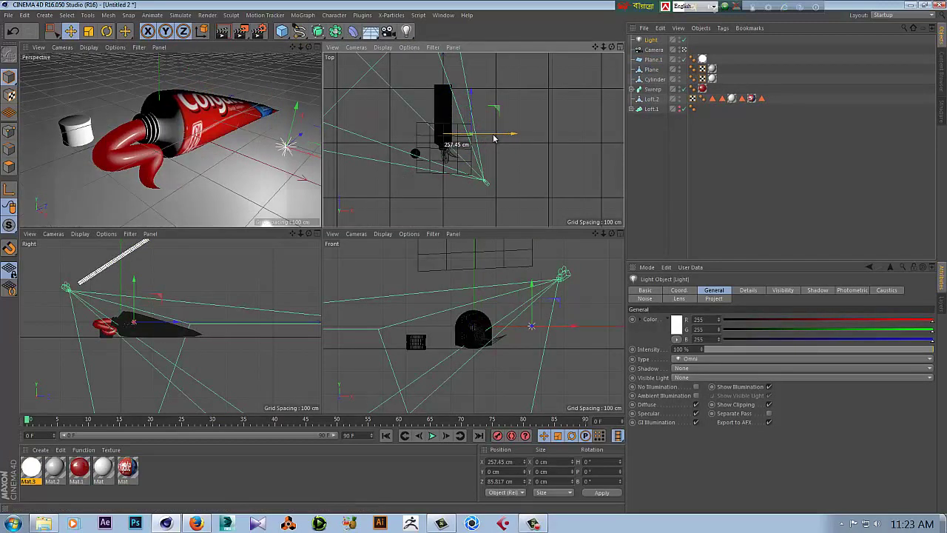
{"action": "mouse_move", "coordinate": [532, 296]}
{"action": "left_mouse_down"}
{"action": "mouse_move", "coordinate": [475, 257]}
{"action": "mouse_move", "coordinate": [475, 244]}
{"action": "left_mouse_up"}
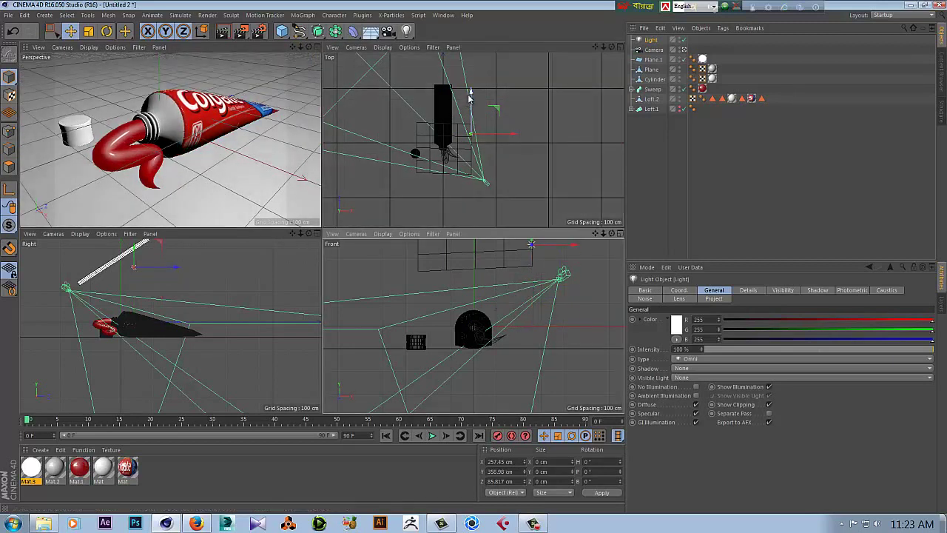
{"action": "left_click_drag", "start_coordinate": [472, 99], "coordinate": [501, 143]}
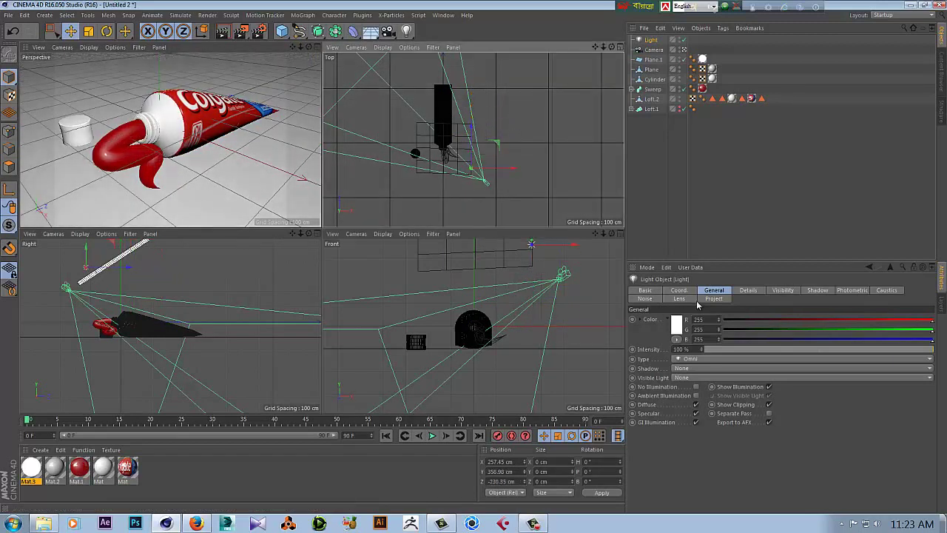
Set the light's Intensity to 20% and render the maximized Perspective view
{"action": "left_click", "coordinate": [685, 348]}
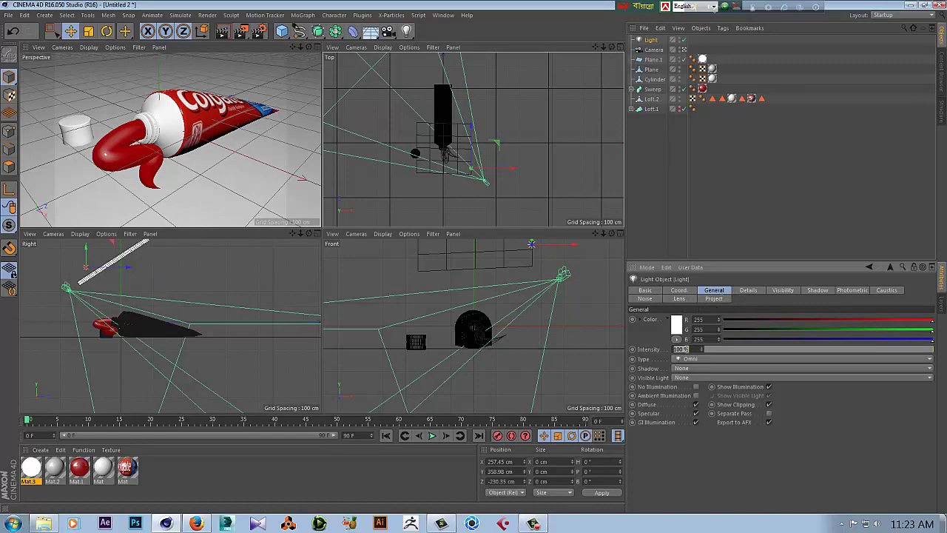
{"action": "type", "text": "20"}
{"action": "key", "text": "Return"}
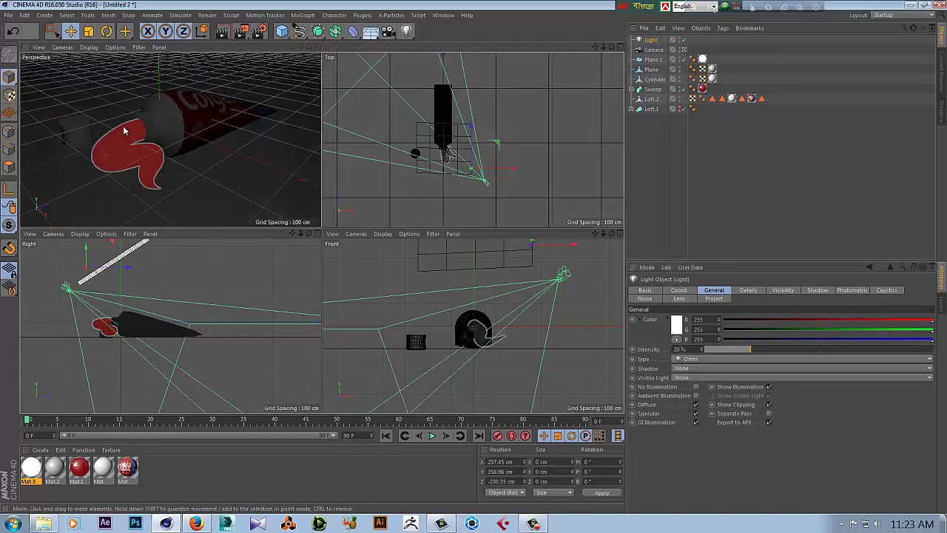
{"action": "middle_click", "coordinate": [207, 205]}
{"action": "left_click", "coordinate": [224, 34]}
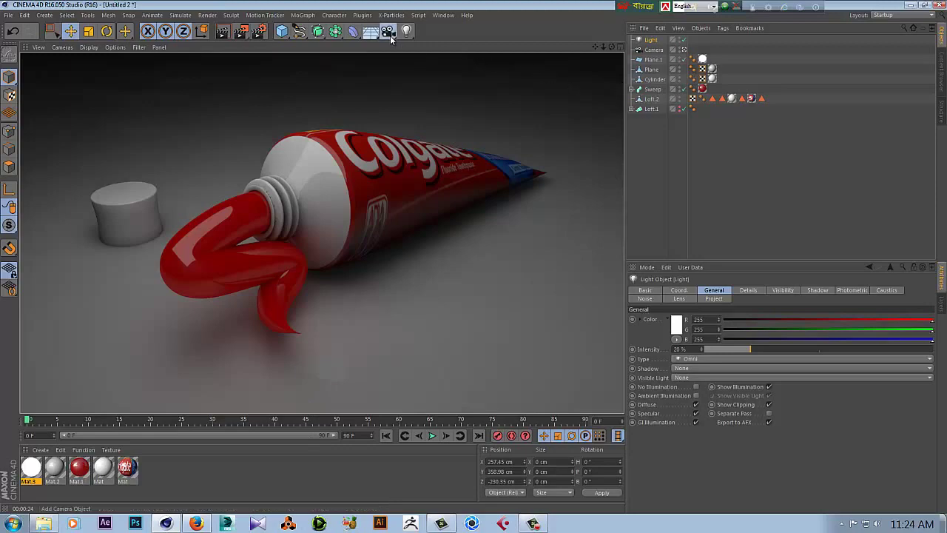
Add Camera.1, orbit to a closer angle on the tube, and render it
{"action": "left_click_drag", "start_coordinate": [388, 31], "coordinate": [418, 43]}
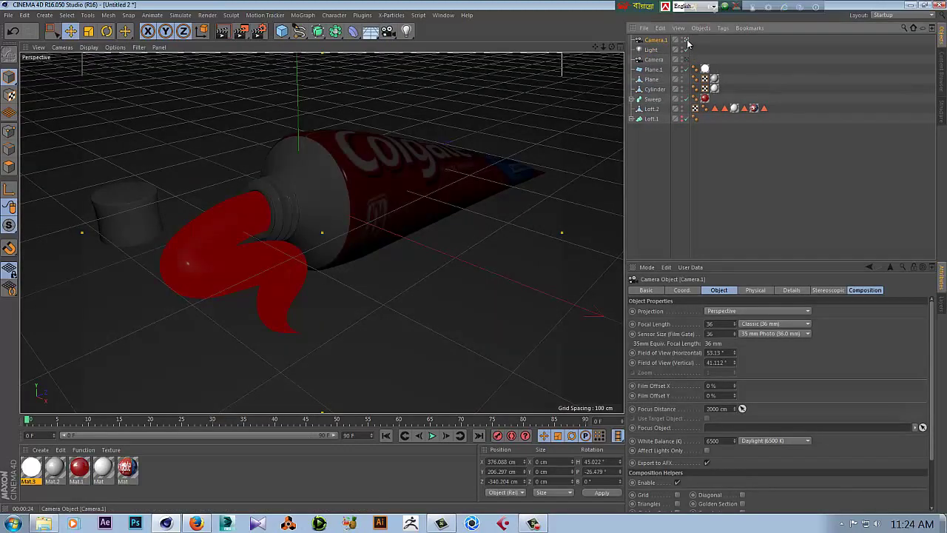
{"action": "left_click_drag", "start_coordinate": [460, 255], "coordinate": [473, 256], "text": "alt"}
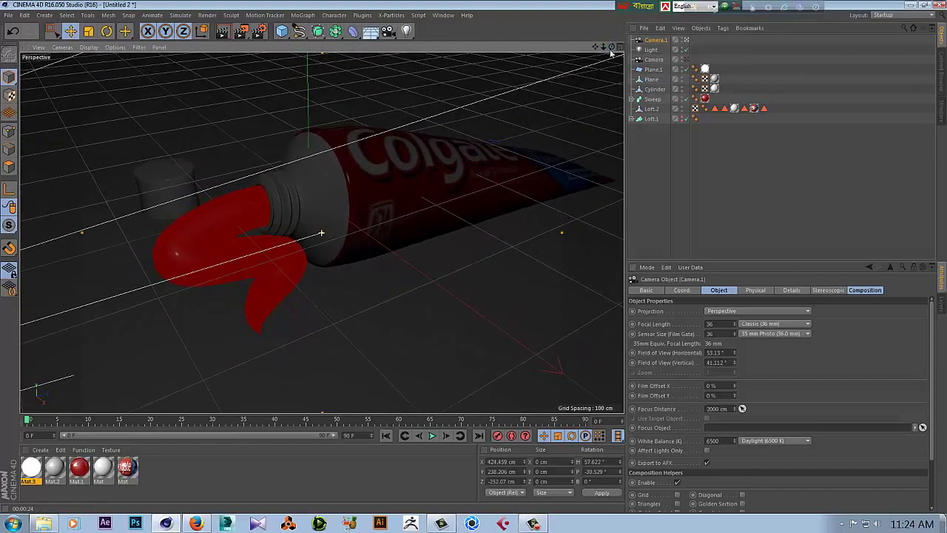
{"action": "left_click_drag", "start_coordinate": [473, 257], "coordinate": [474, 257], "text": "alt"}
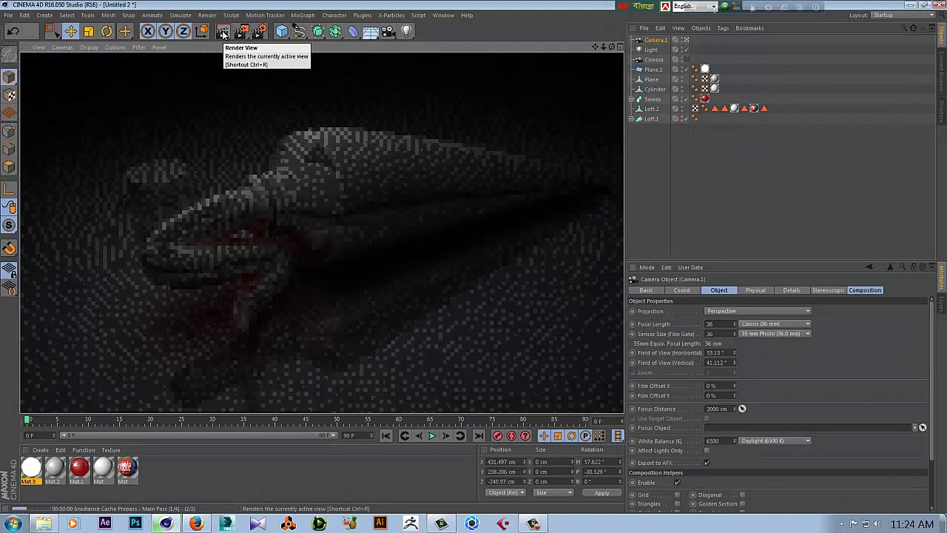
{"action": "left_click", "coordinate": [223, 32]}
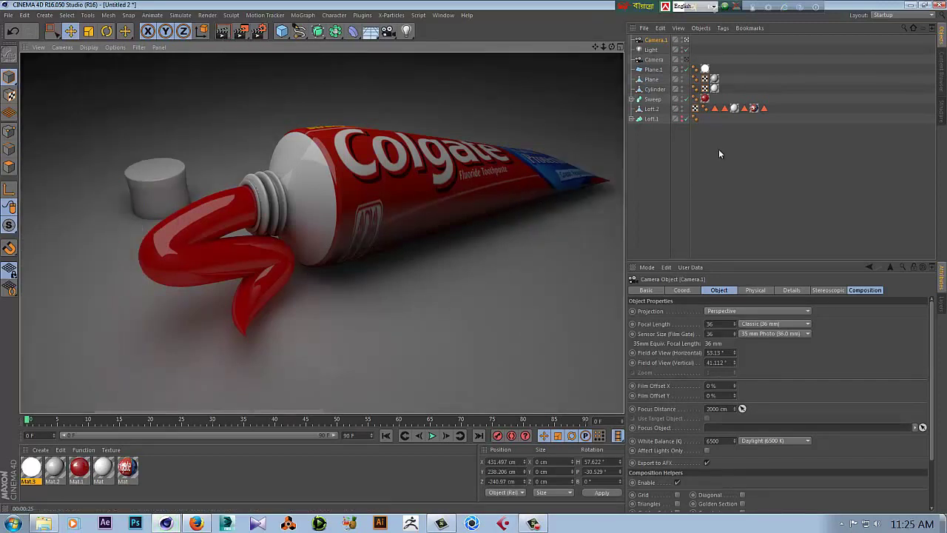
Raise the light's intensity to 50% and render the scene
{"action": "left_click", "coordinate": [658, 50]}
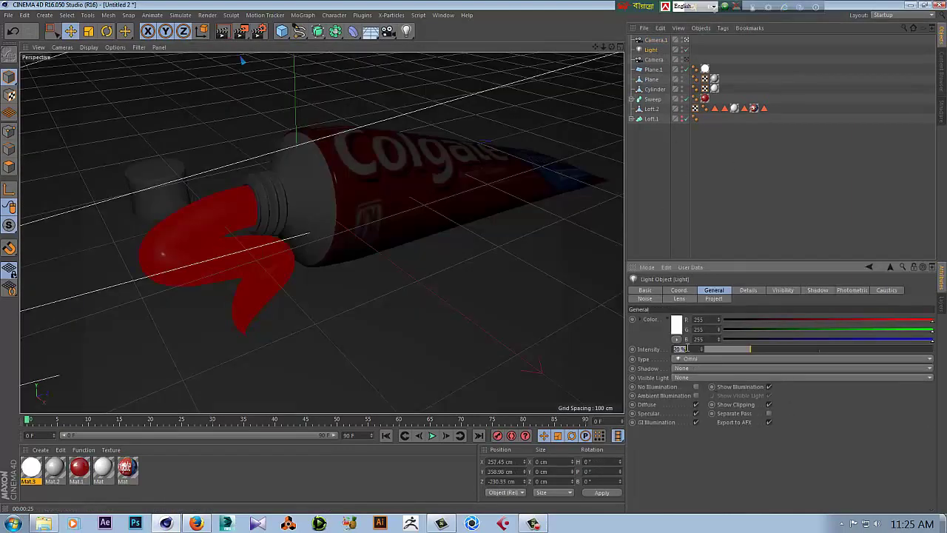
{"action": "type", "text": "50"}
{"action": "key", "text": "Return"}
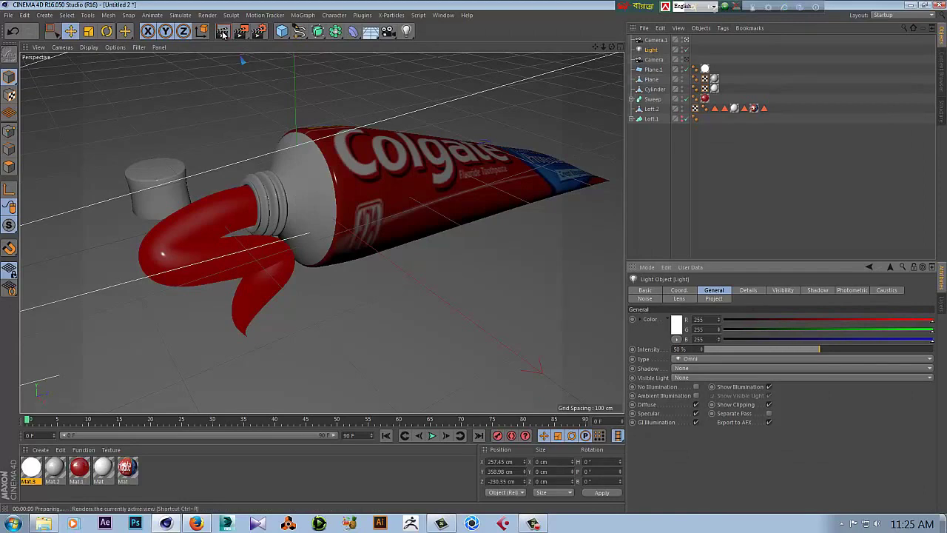
{"action": "left_click", "coordinate": [222, 33]}
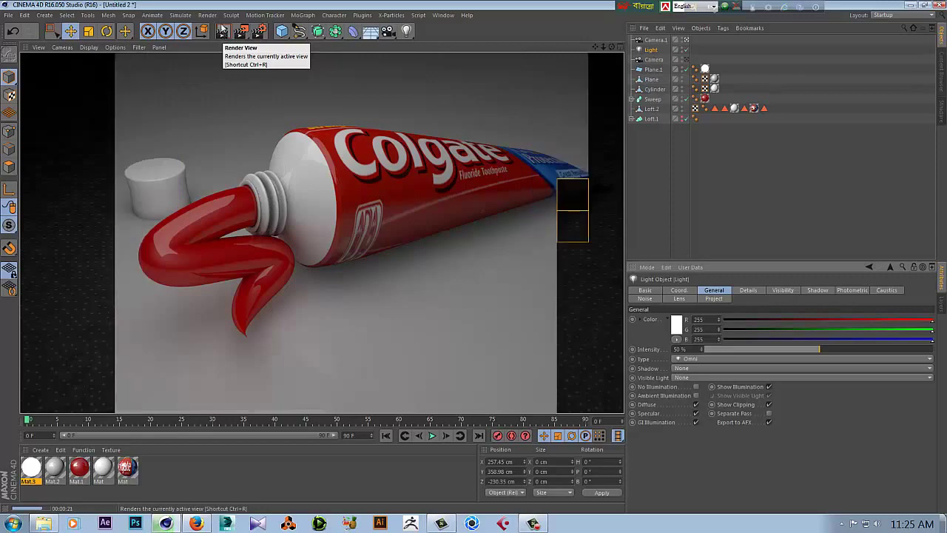
Lower the light's intensity, finally settling on 35%
{"action": "left_click", "coordinate": [692, 350]}
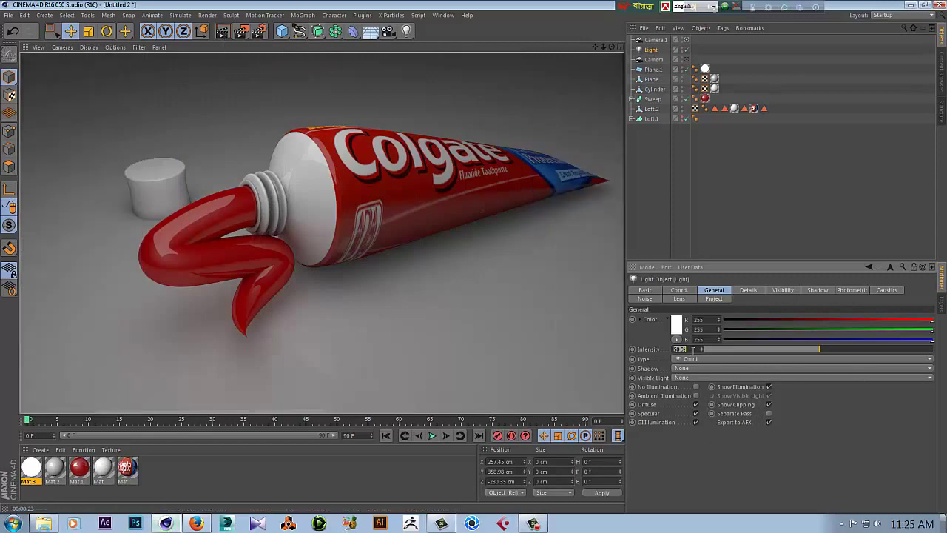
{"action": "type", "text": "3"}
{"action": "key", "text": "Return"}
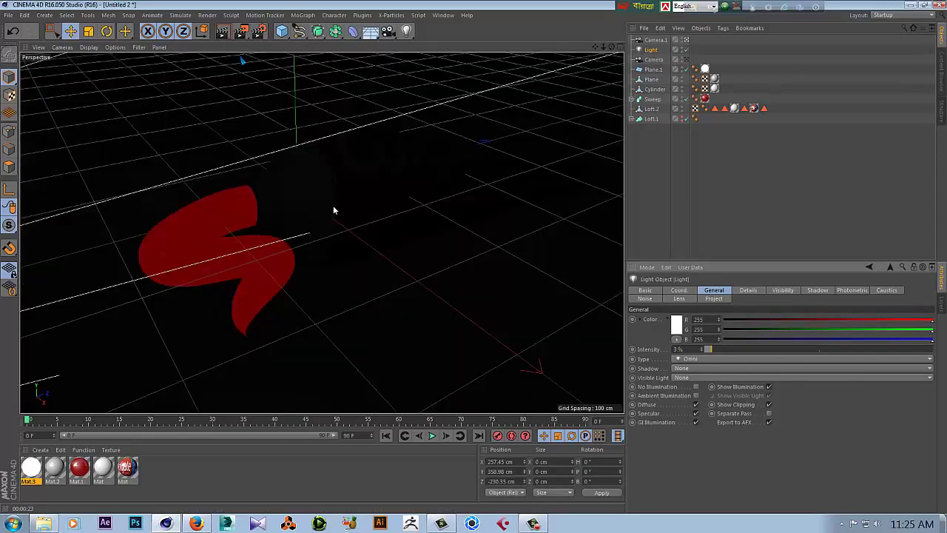
{"action": "left_click", "coordinate": [685, 349]}
{"action": "type", "text": "35"}
{"action": "key", "text": "Return"}
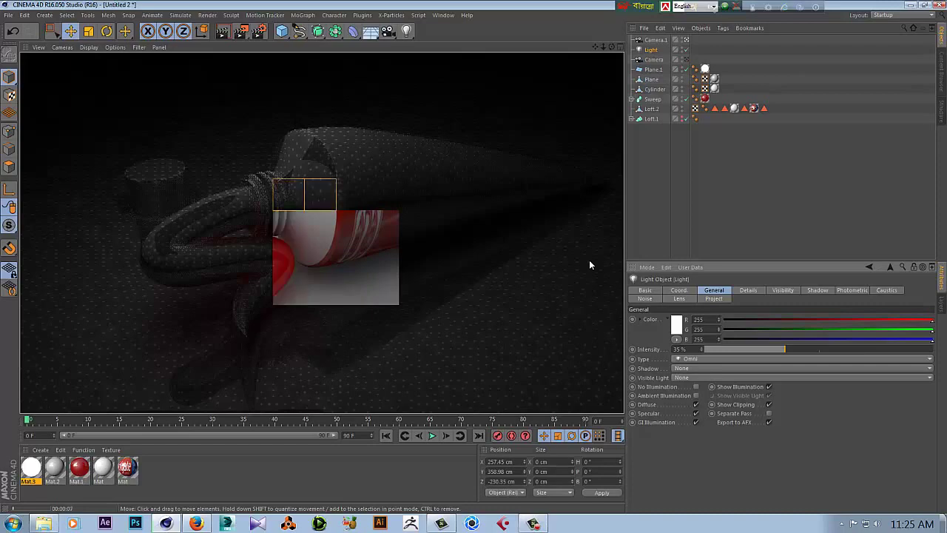
Set the light's Shadow to Shadow Maps (Soft) and render the view
{"action": "left_click", "coordinate": [812, 287]}
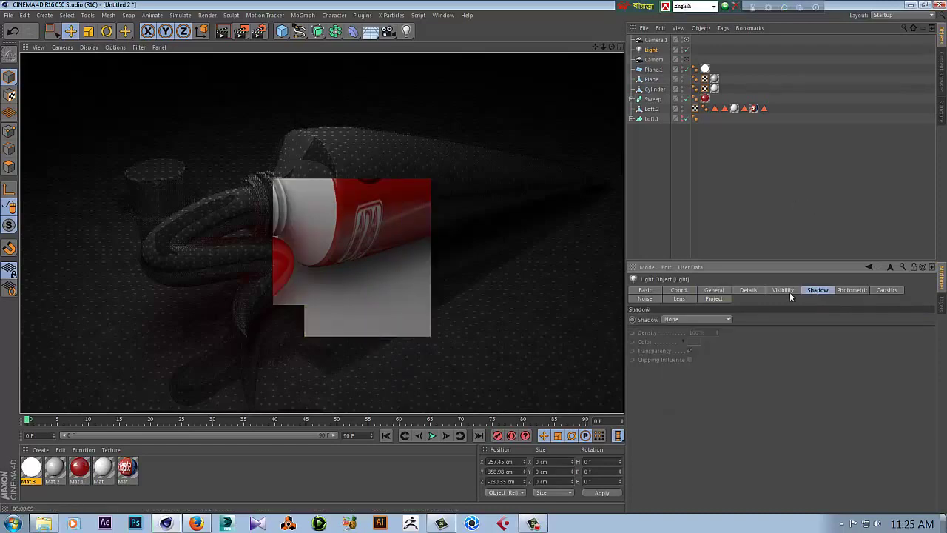
{"action": "left_click", "coordinate": [695, 319]}
{"action": "left_click", "coordinate": [695, 342]}
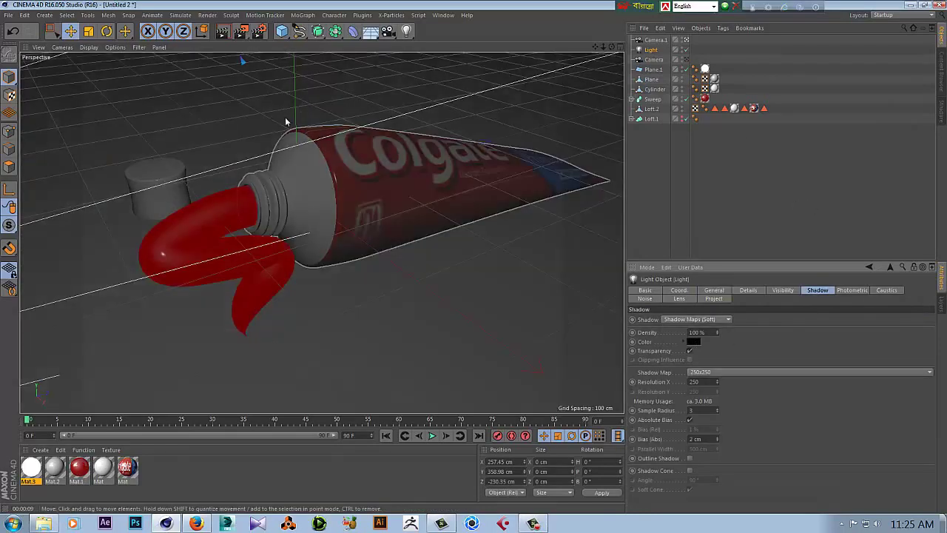
{"action": "left_click", "coordinate": [223, 34]}
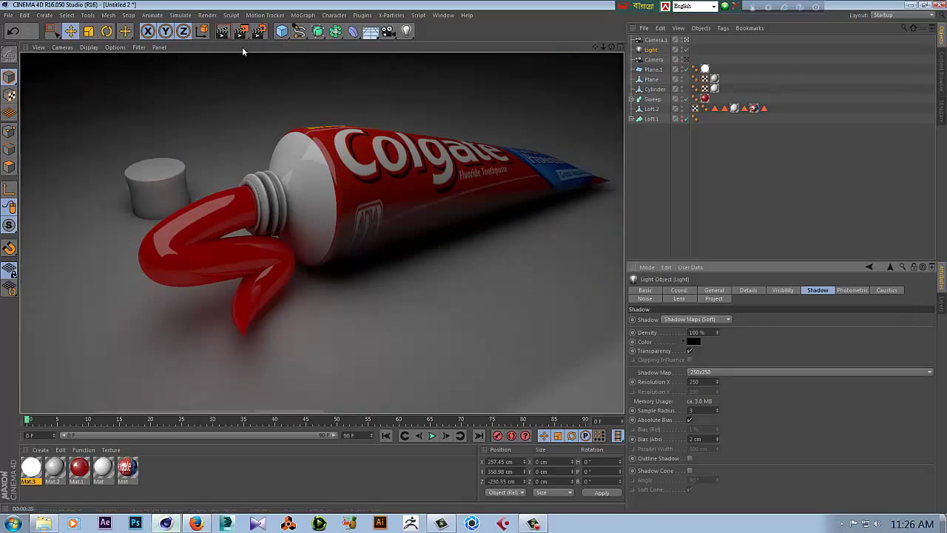
Set Physical Sampling Quality to High, turn off Multi-Pass save, and choose the output image format
{"action": "left_click", "coordinate": [259, 31]}
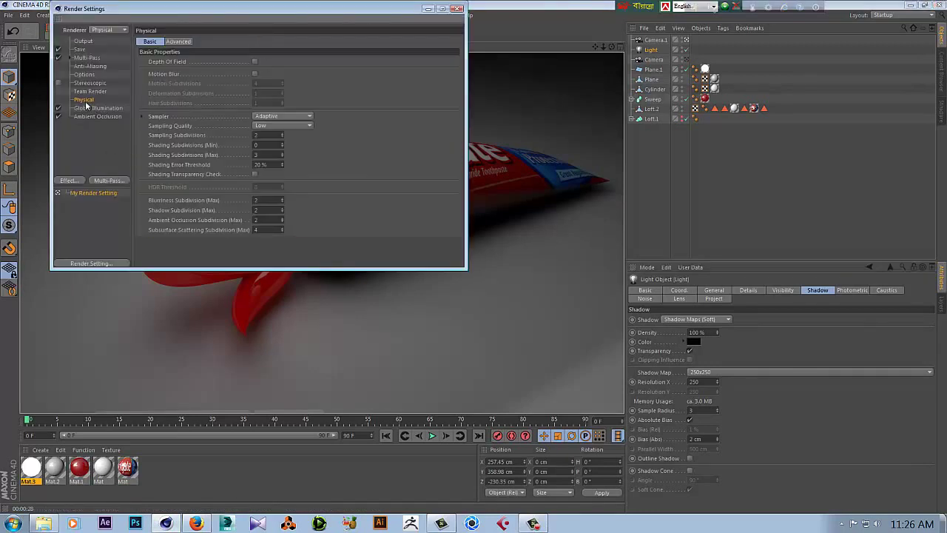
{"action": "left_click", "coordinate": [266, 127]}
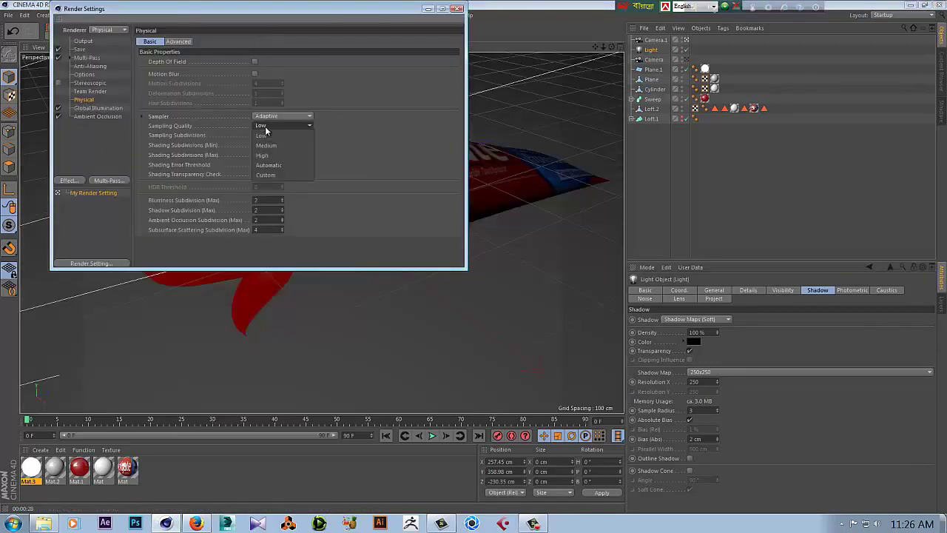
{"action": "left_click", "coordinate": [272, 152]}
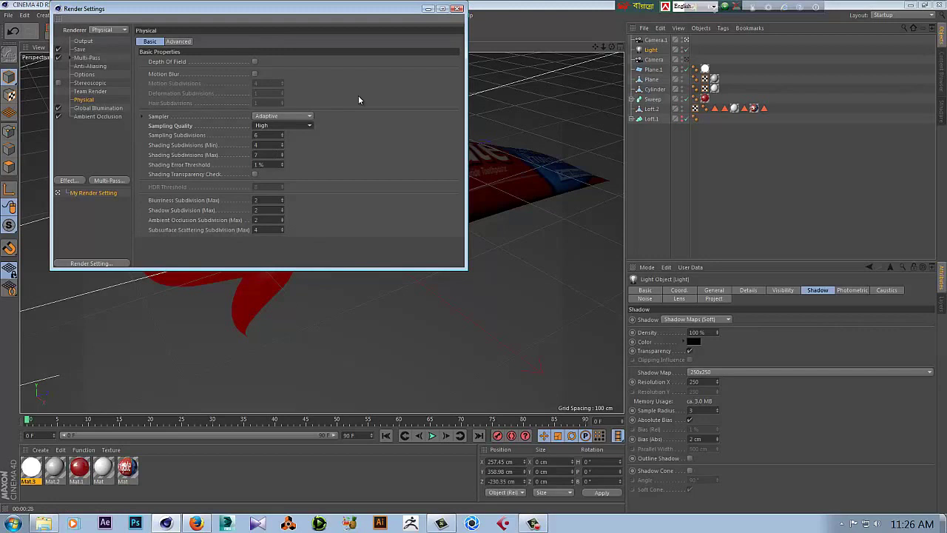
{"action": "left_click", "coordinate": [79, 49]}
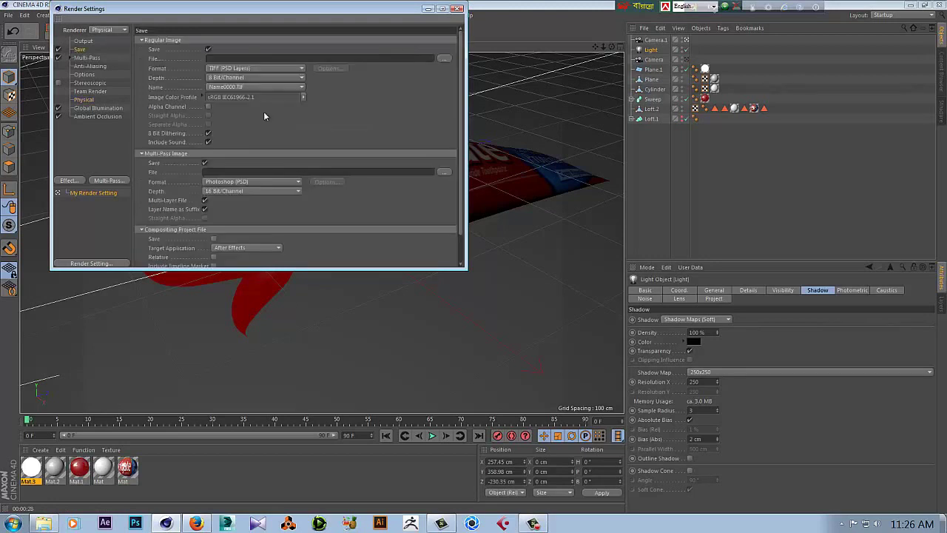
{"action": "left_click", "coordinate": [204, 163]}
{"action": "left_click", "coordinate": [224, 68]}
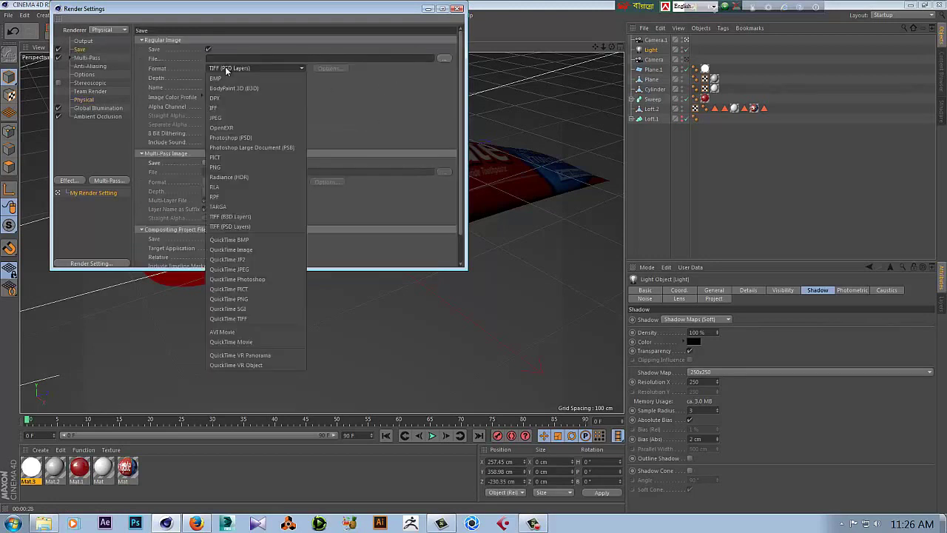
{"action": "left_click", "coordinate": [243, 127]}
Apply the Film/Video HDTV 1080 25 output preset for 1920 × 1080 at 25 fps
{"action": "left_click", "coordinate": [85, 43]}
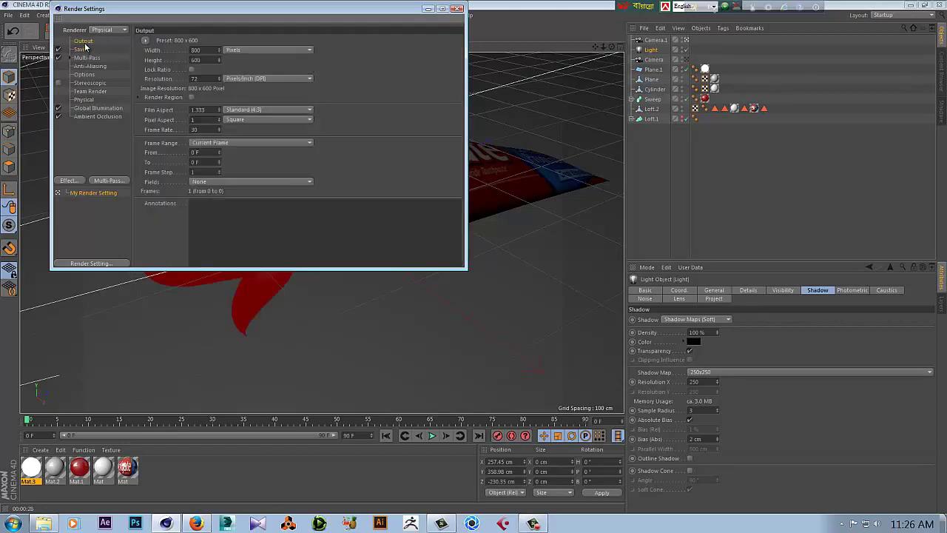
{"action": "left_click", "coordinate": [145, 40]}
{"action": "mouse_move", "coordinate": [159, 71]}
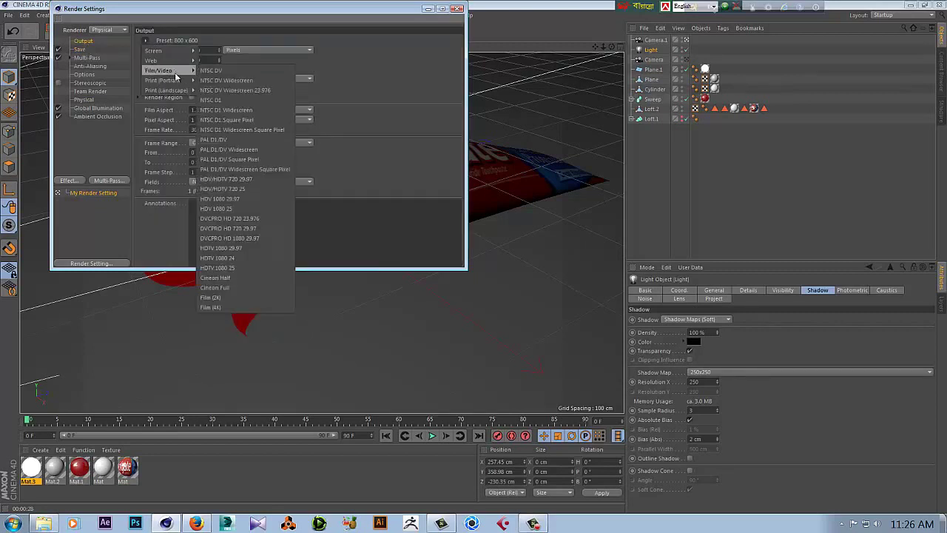
{"action": "left_click", "coordinate": [240, 267]}
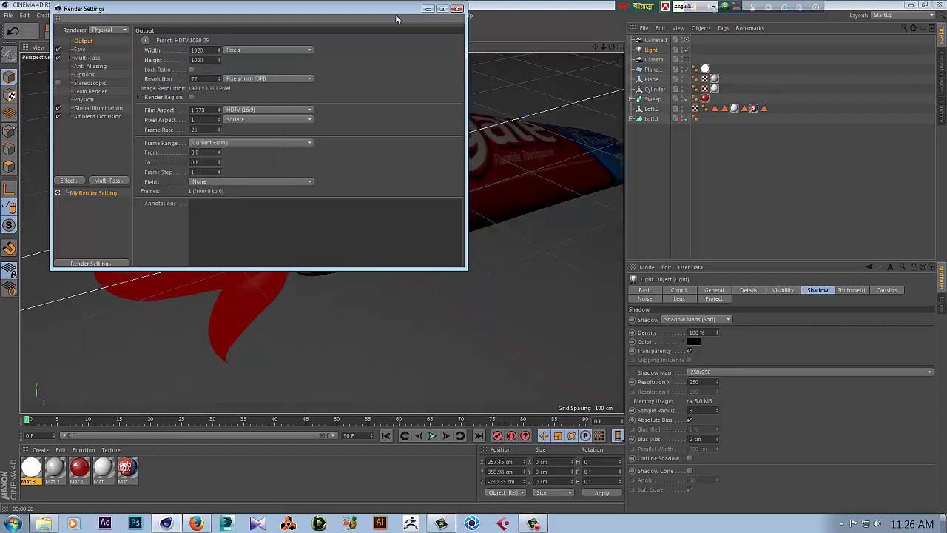
{"action": "left_click", "coordinate": [458, 8]}
{"action": "left_click", "coordinate": [661, 40]}
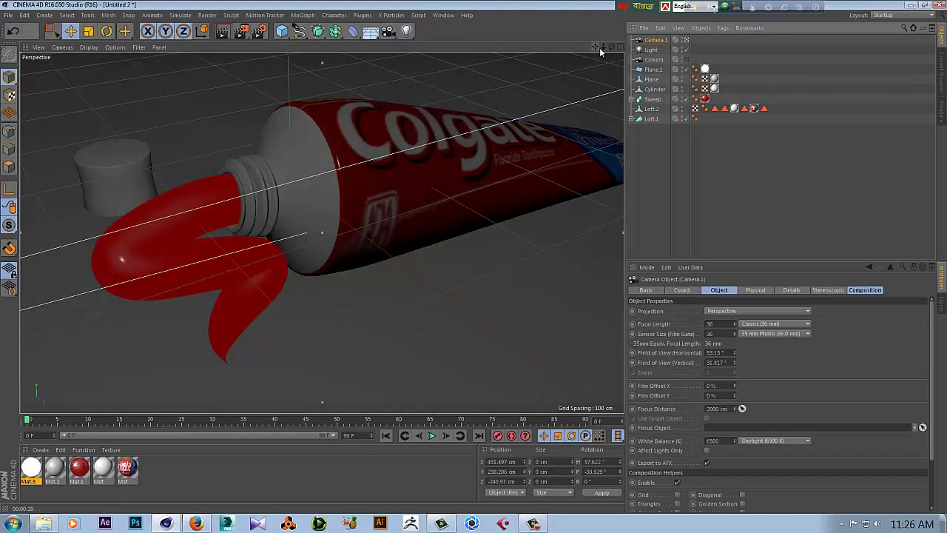
Reframe the Camera.1 shot and set the render output file to 'colgate' on the Desktop
{"action": "left_click_drag", "start_coordinate": [603, 47], "coordinate": [472, 255]}
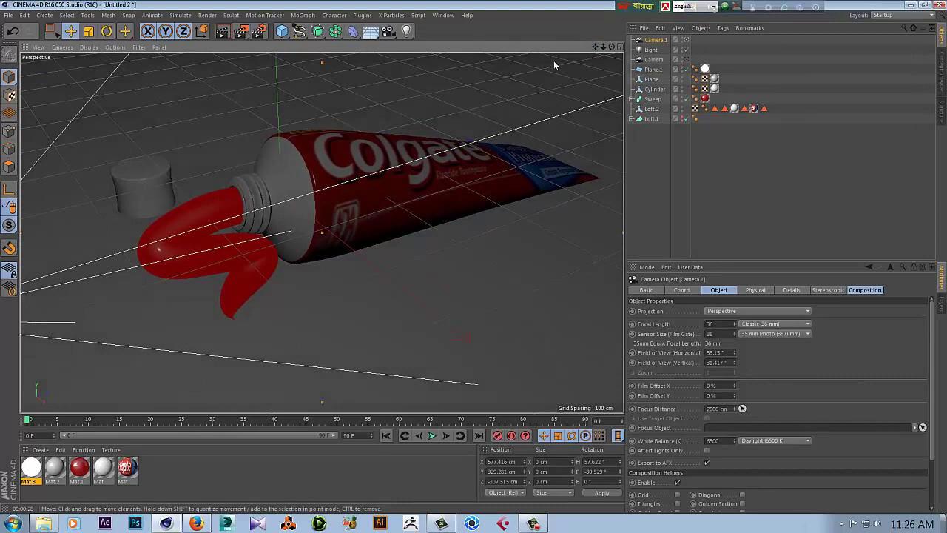
{"action": "left_click", "coordinate": [255, 34]}
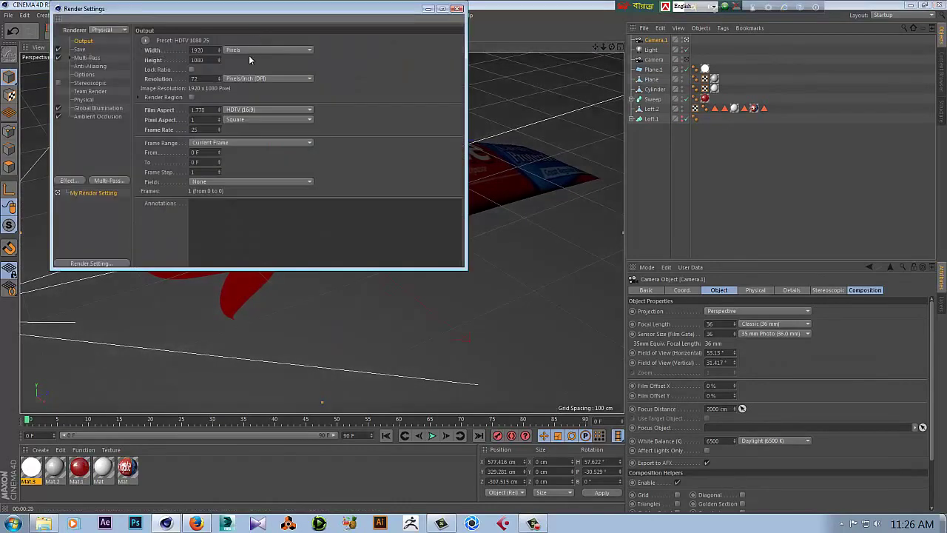
{"action": "left_click", "coordinate": [80, 49]}
{"action": "left_click", "coordinate": [443, 58]}
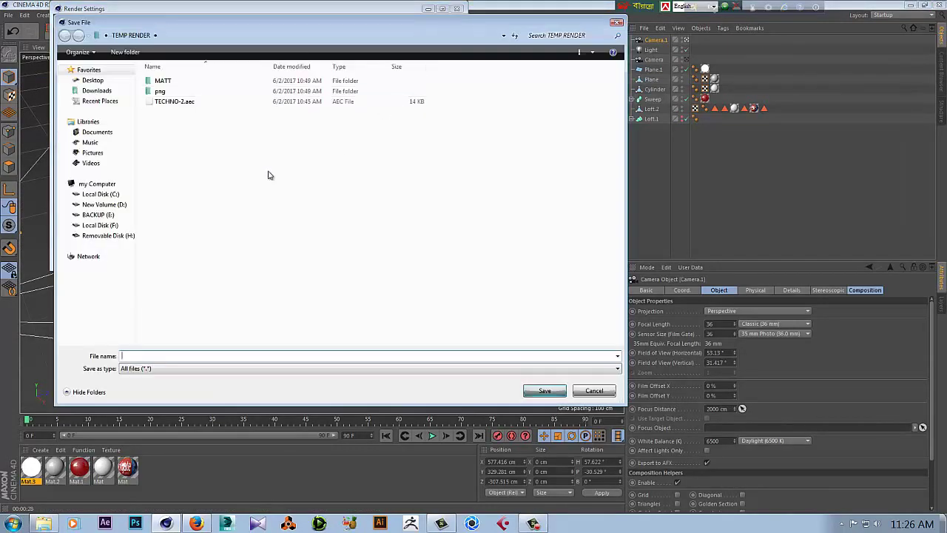
{"action": "left_click", "coordinate": [163, 356]}
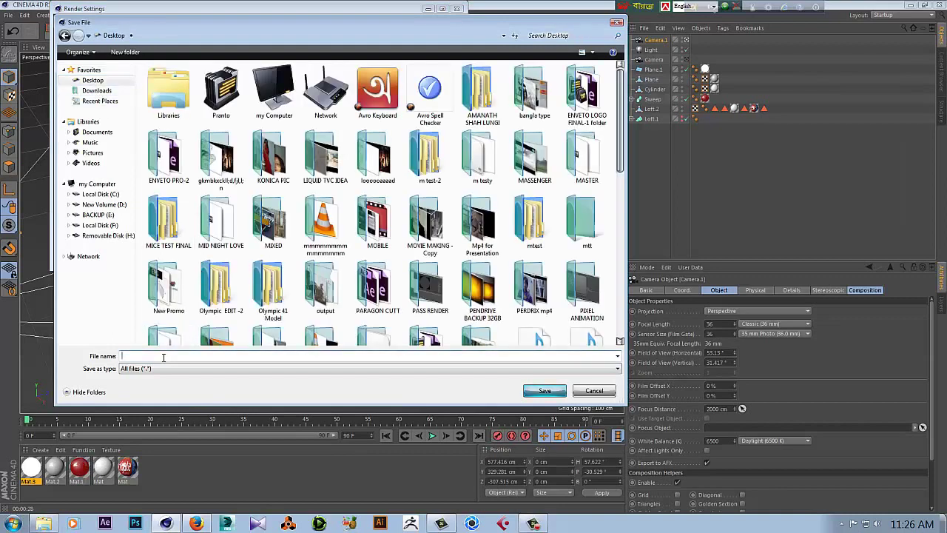
{"action": "type", "text": "col"}
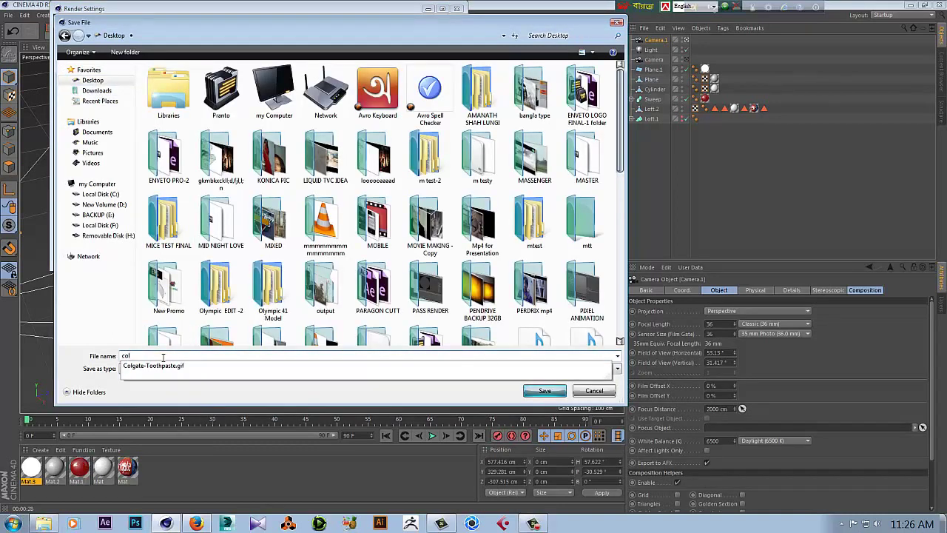
{"action": "type", "text": "gate"}
{"action": "left_click", "coordinate": [539, 390]}
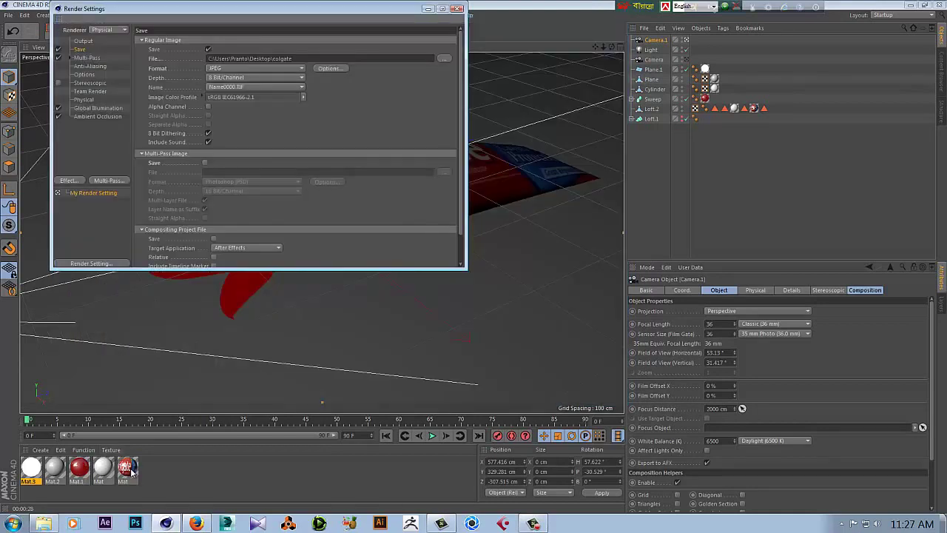
Check the Colgate label material's Color and Reflectance, lowering Specular Strength to 17%, then close the editors
{"action": "double_click", "coordinate": [128, 468]}
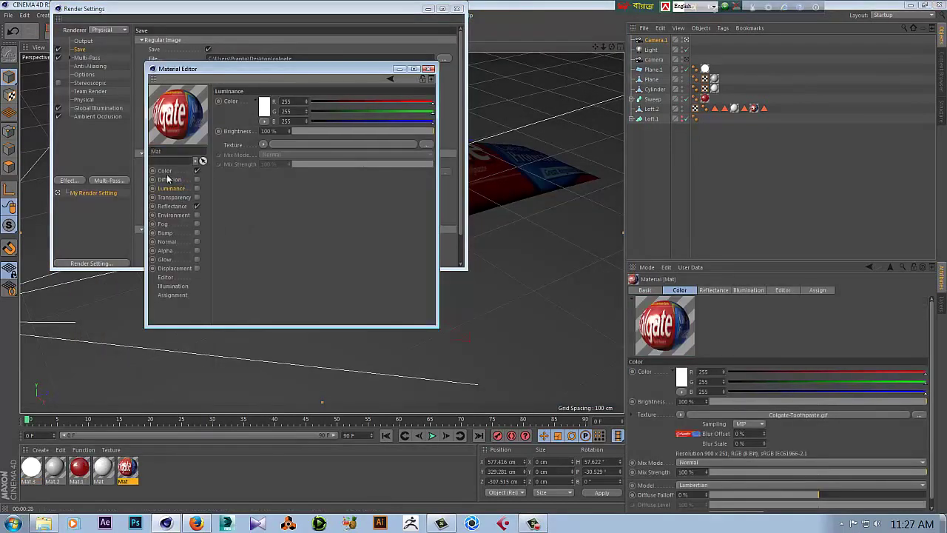
{"action": "left_click", "coordinate": [165, 171]}
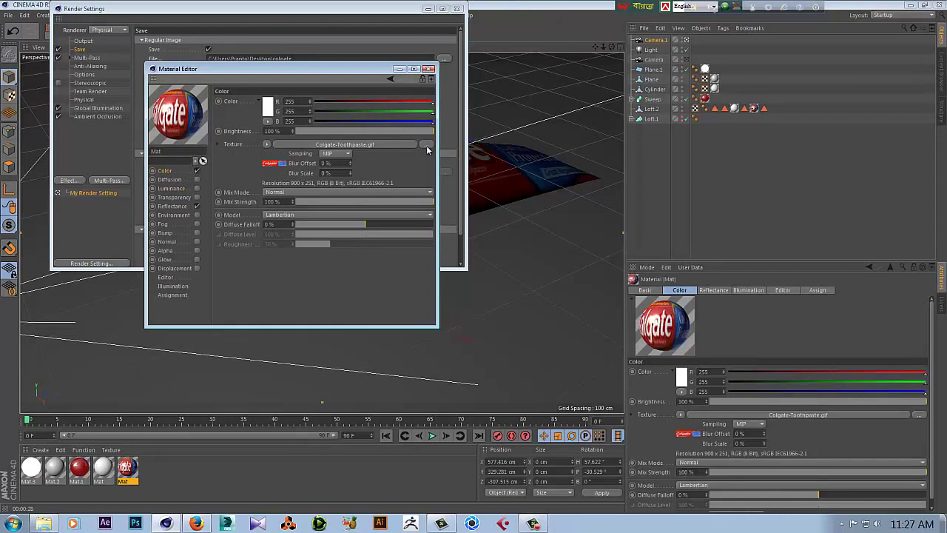
{"action": "left_click", "coordinate": [172, 206]}
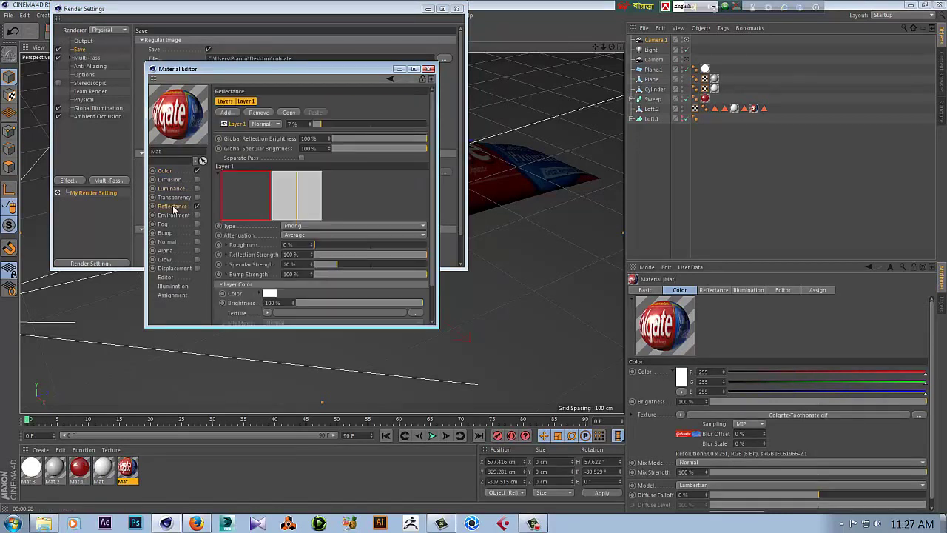
{"action": "left_click_drag", "start_coordinate": [438, 260], "coordinate": [449, 268]}
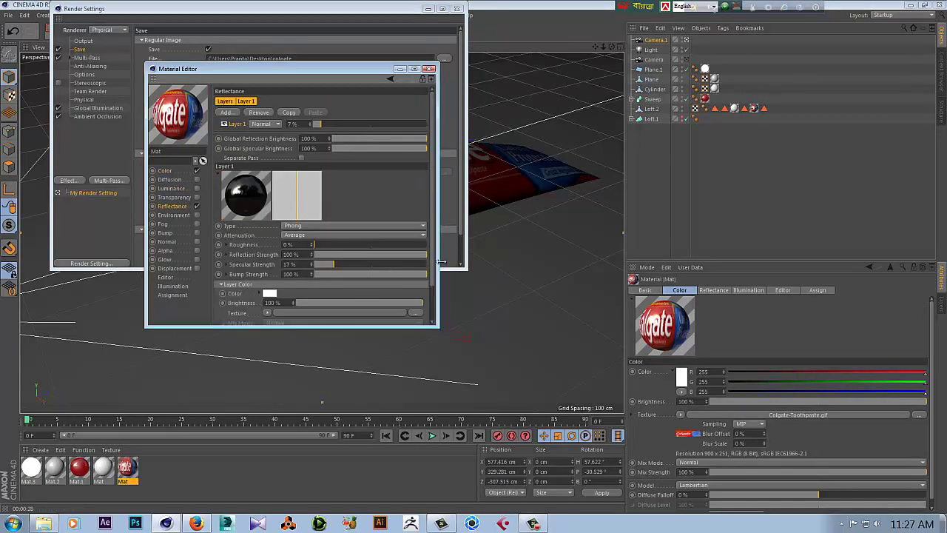
{"action": "scroll", "coordinate": [444, 286], "scroll_direction": "down", "scroll_amount": 1}
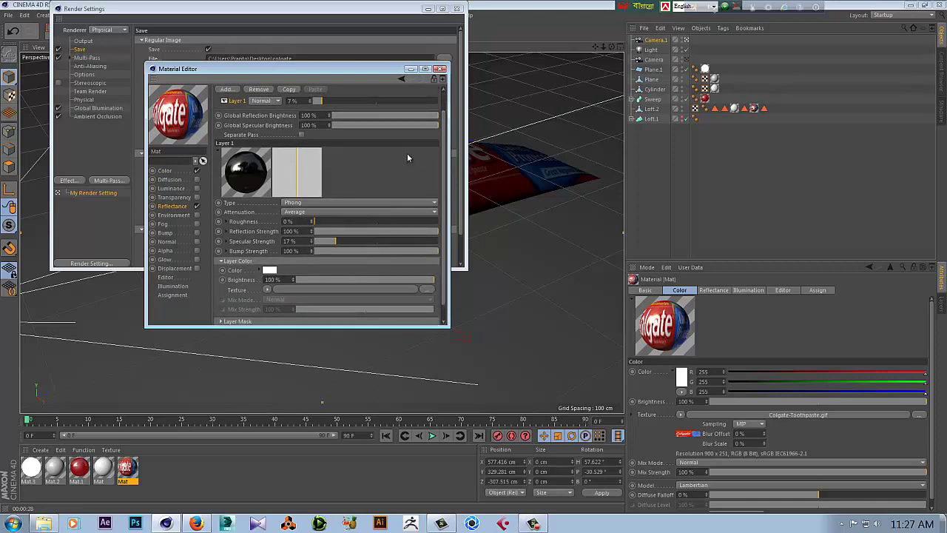
{"action": "left_click", "coordinate": [440, 69]}
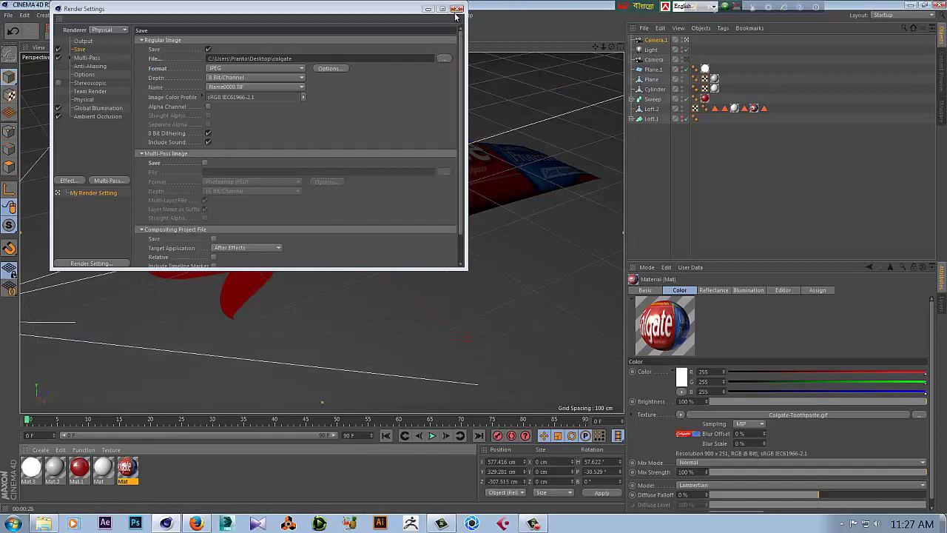
{"action": "left_click", "coordinate": [456, 8]}
Render the 1920×1080 toothpaste tube image to colgate.jpg in the Picture Viewer and zoom in
{"action": "left_click", "coordinate": [241, 30]}
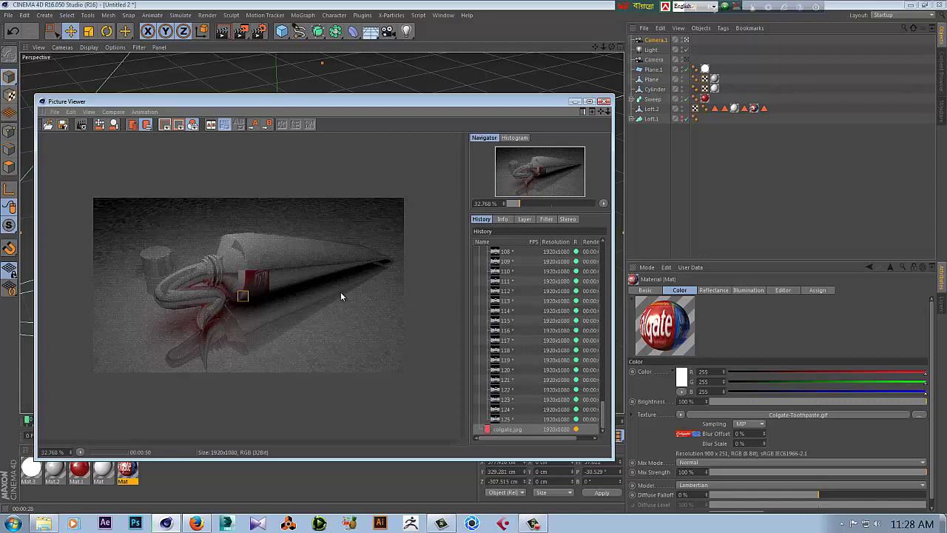
{"action": "scroll", "coordinate": [321, 310], "scroll_direction": "up", "scroll_amount": 1}
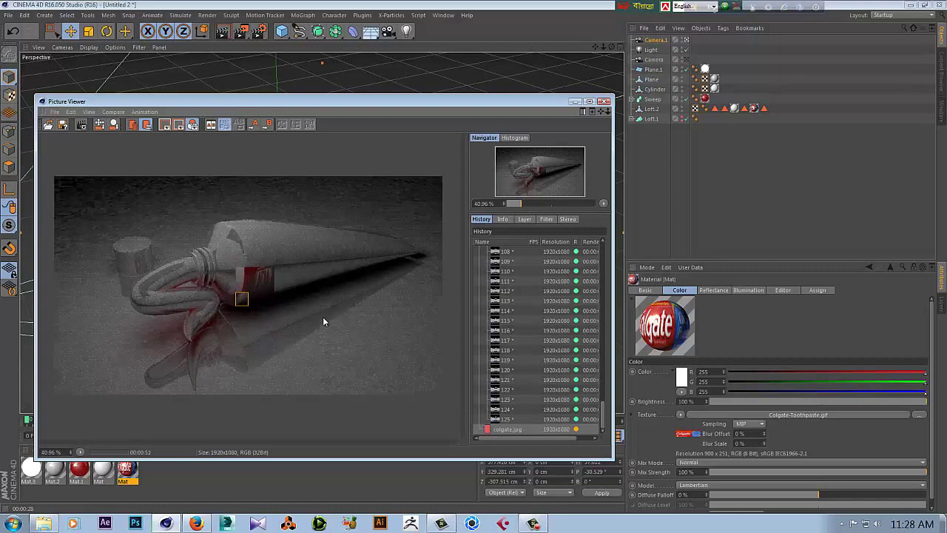